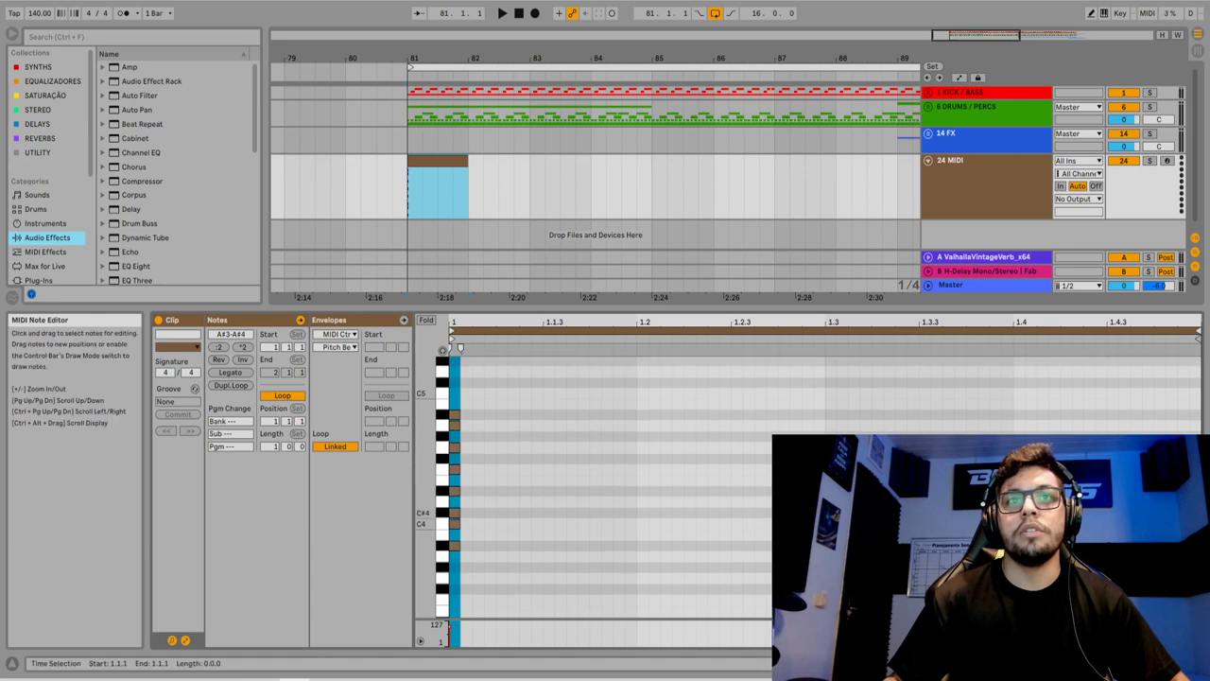
Shorten the MIDI clip at bar 81 to one beat and fold its note editor to the used pitches
{"action": "double_click", "coordinate": [989, 186]}
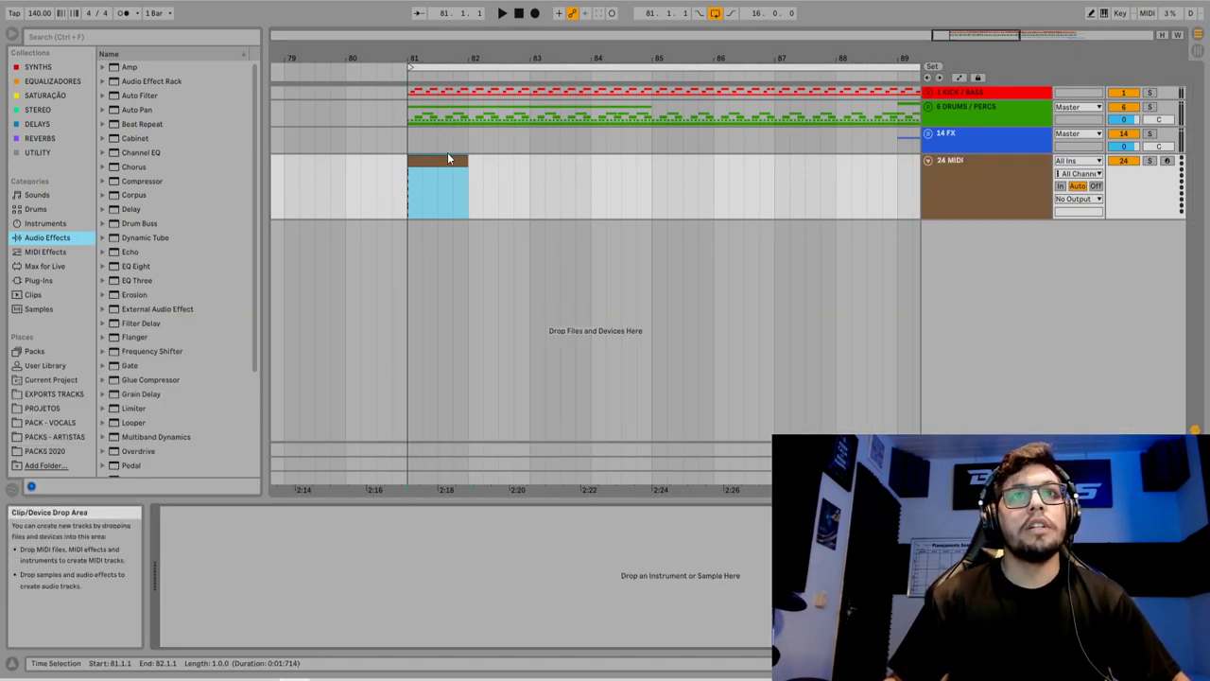
{"action": "left_click_drag", "start_coordinate": [467, 189], "coordinate": [423, 189]}
{"action": "double_click", "coordinate": [414, 162]}
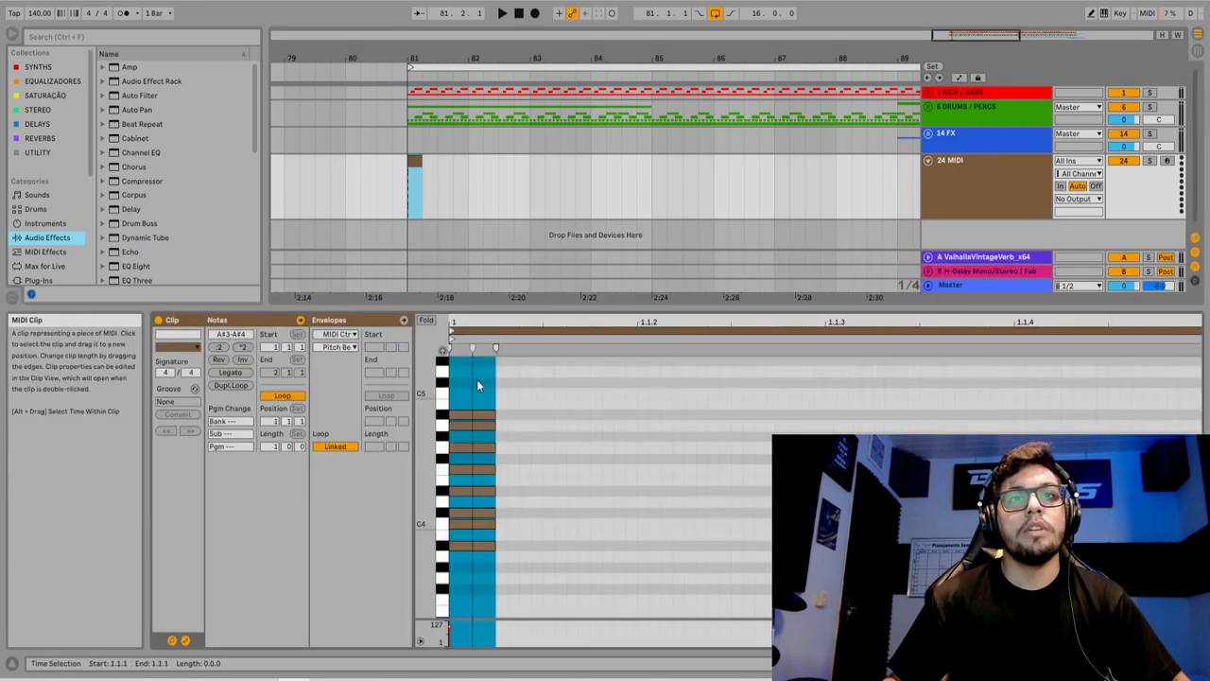
{"action": "left_click", "coordinate": [427, 320]}
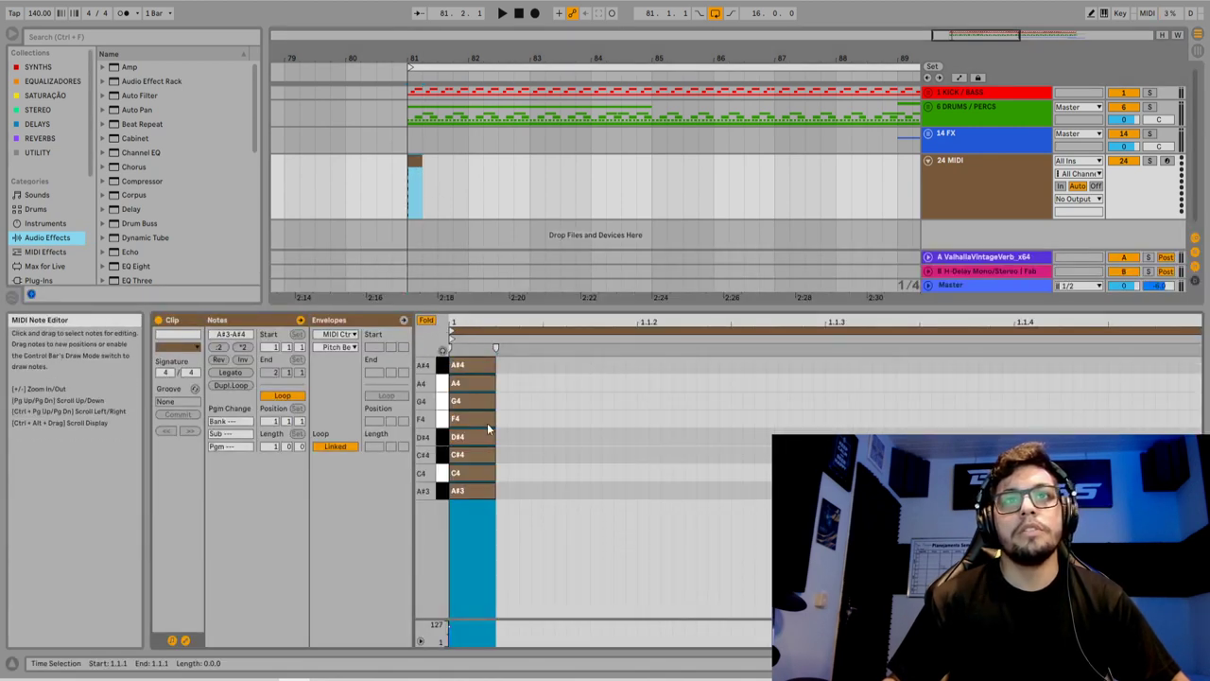
Search the synth collection for Viper and load Viper (64) onto the MIDI track 24
{"action": "left_click", "coordinate": [1010, 204]}
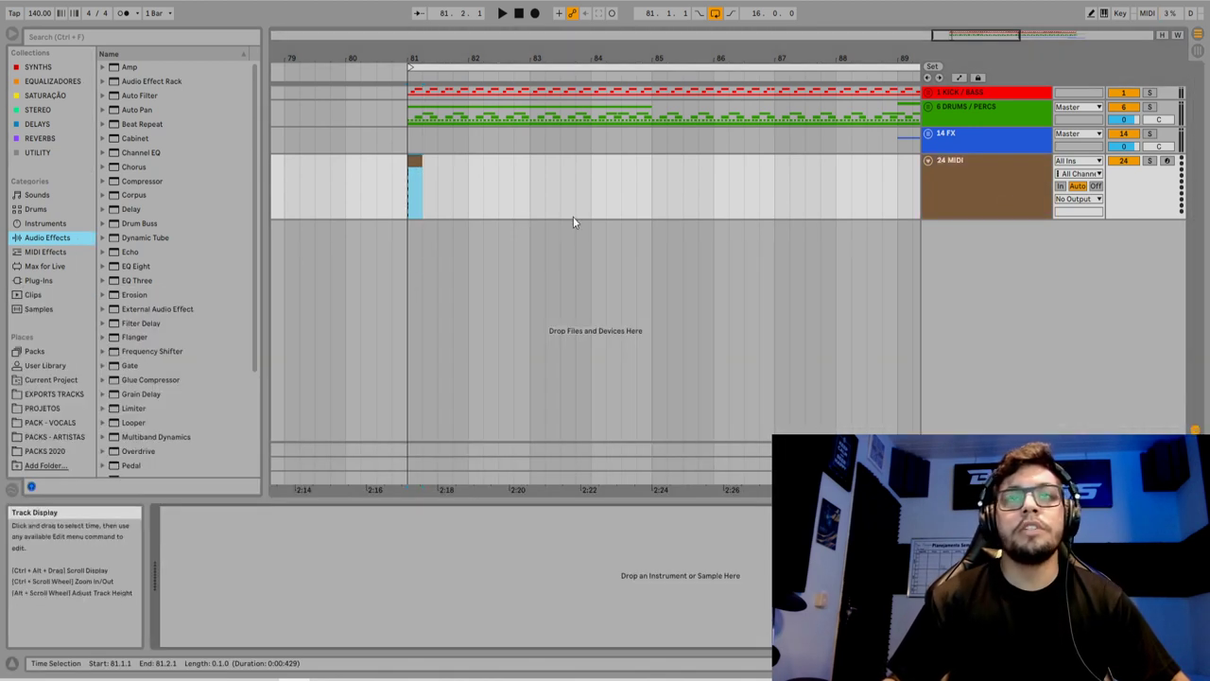
{"action": "left_click", "coordinate": [68, 38]}
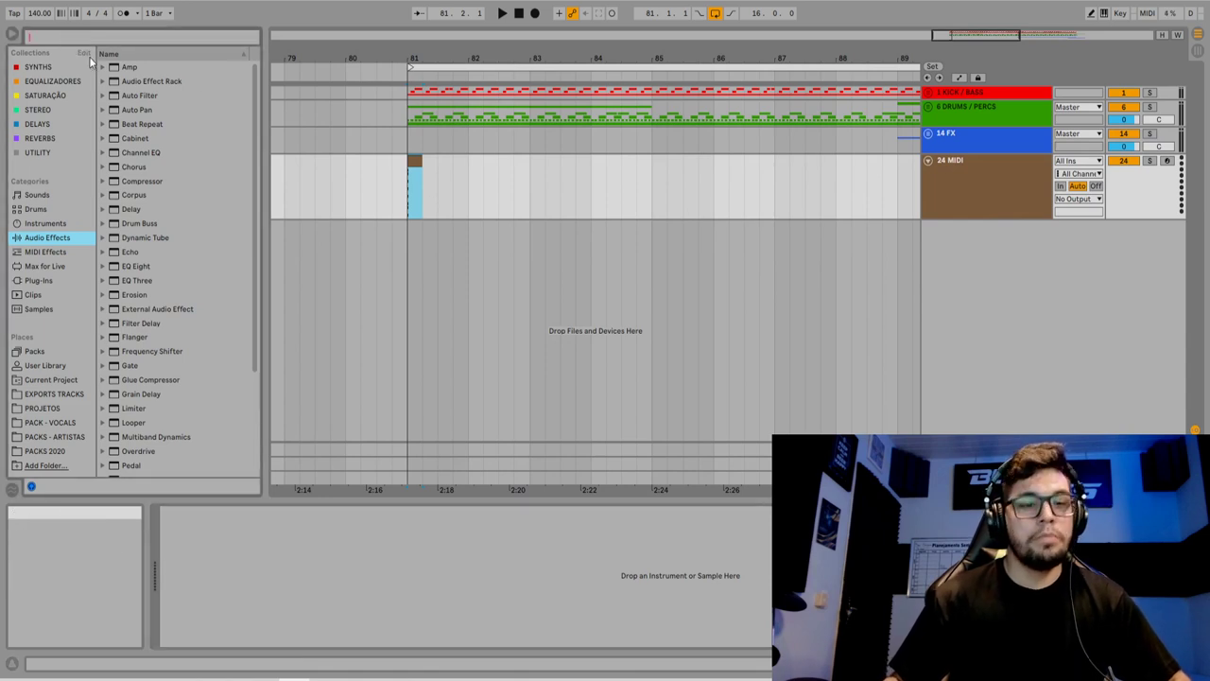
{"action": "type", "text": "ViPER"}
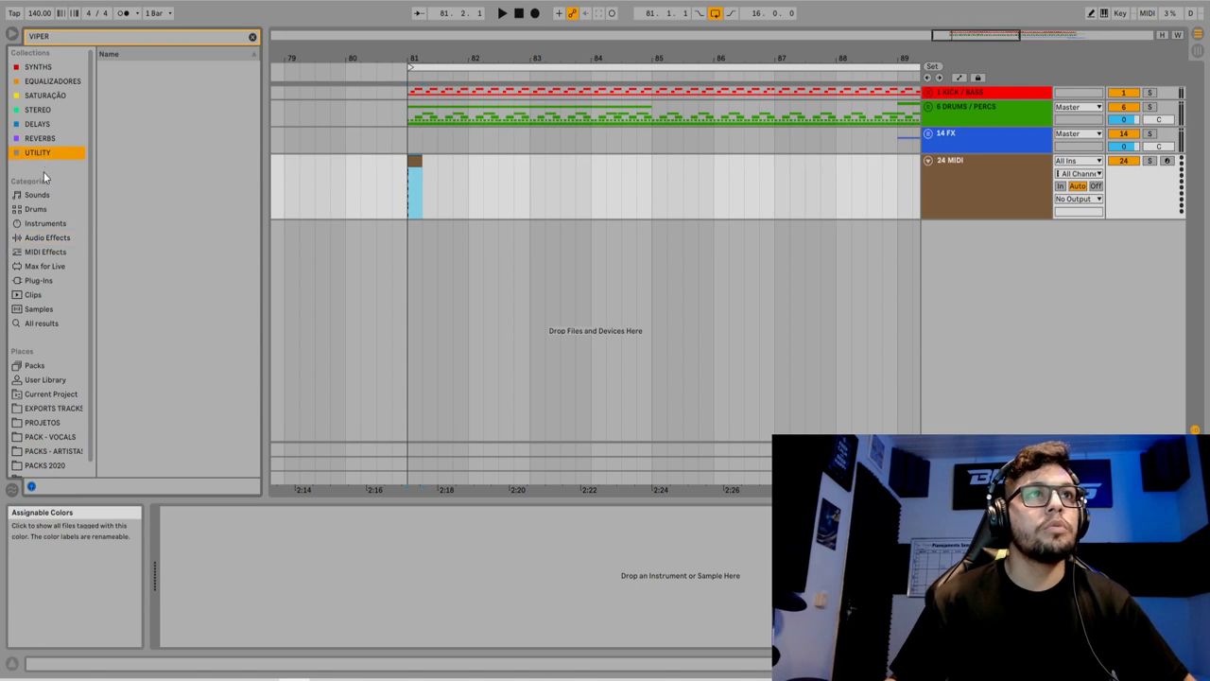
{"action": "left_click", "coordinate": [38, 67]}
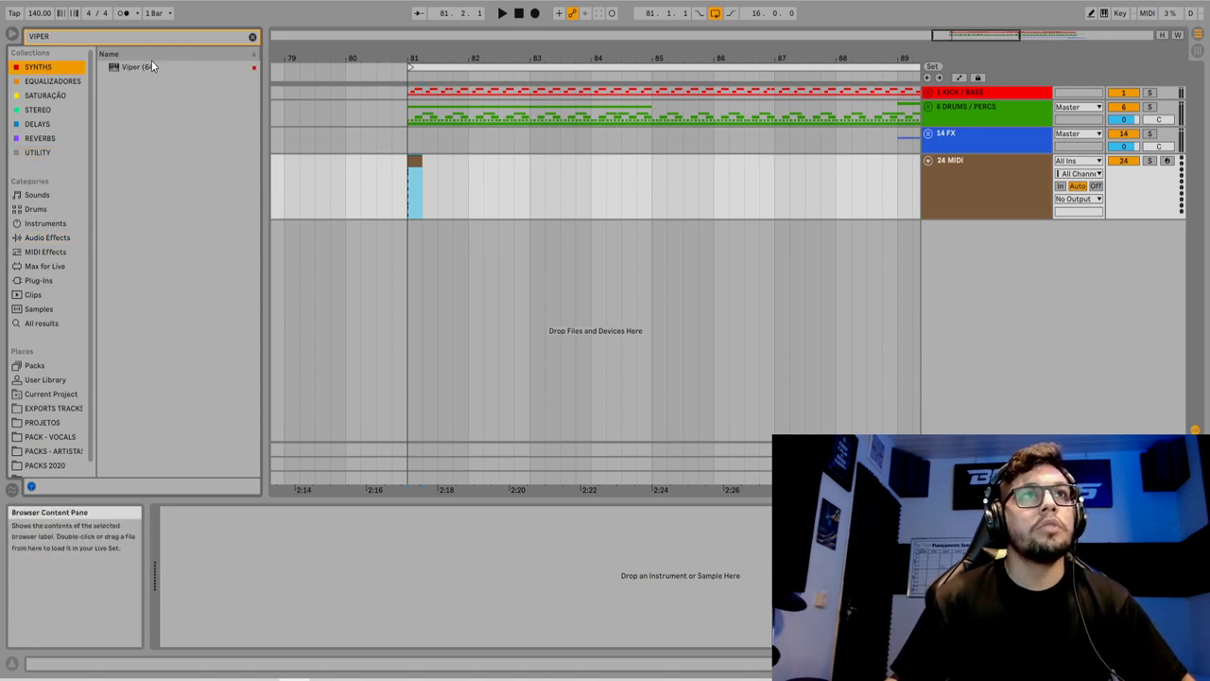
{"action": "left_click", "coordinate": [151, 67]}
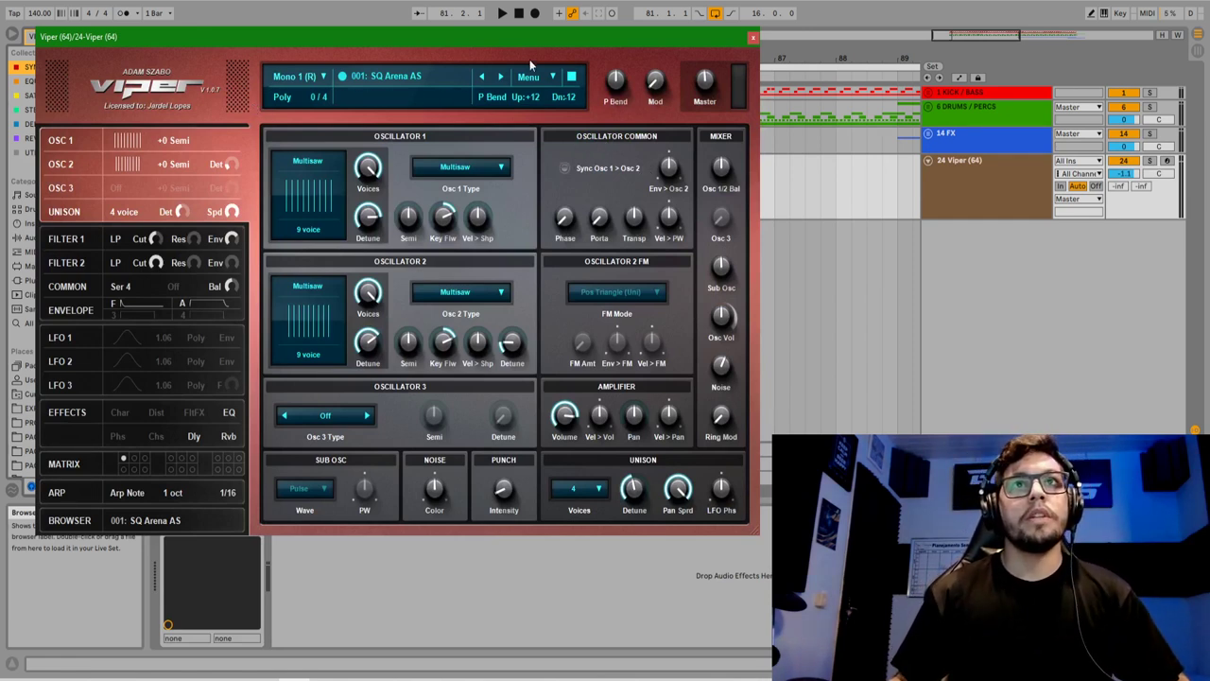
Move the Viper plug-in window clear of the MIDI track's mixer controls
{"action": "left_click_drag", "start_coordinate": [452, 34], "coordinate": [687, 37]}
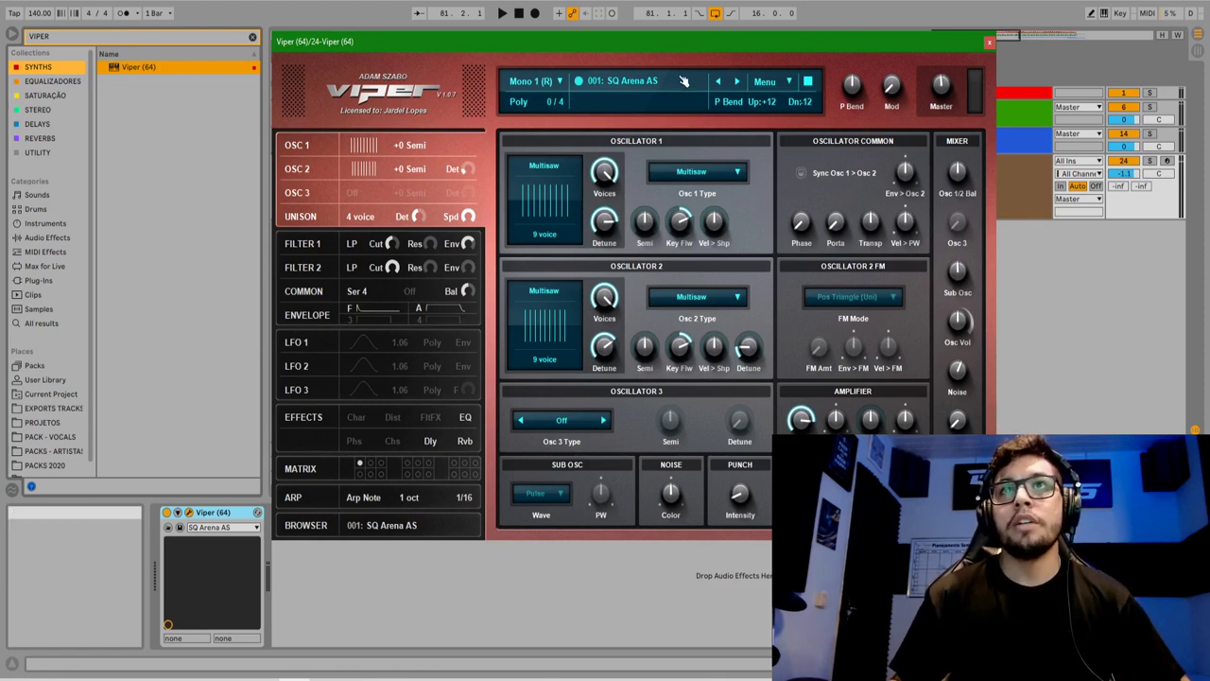
{"action": "left_click_drag", "start_coordinate": [698, 36], "coordinate": [696, 35]}
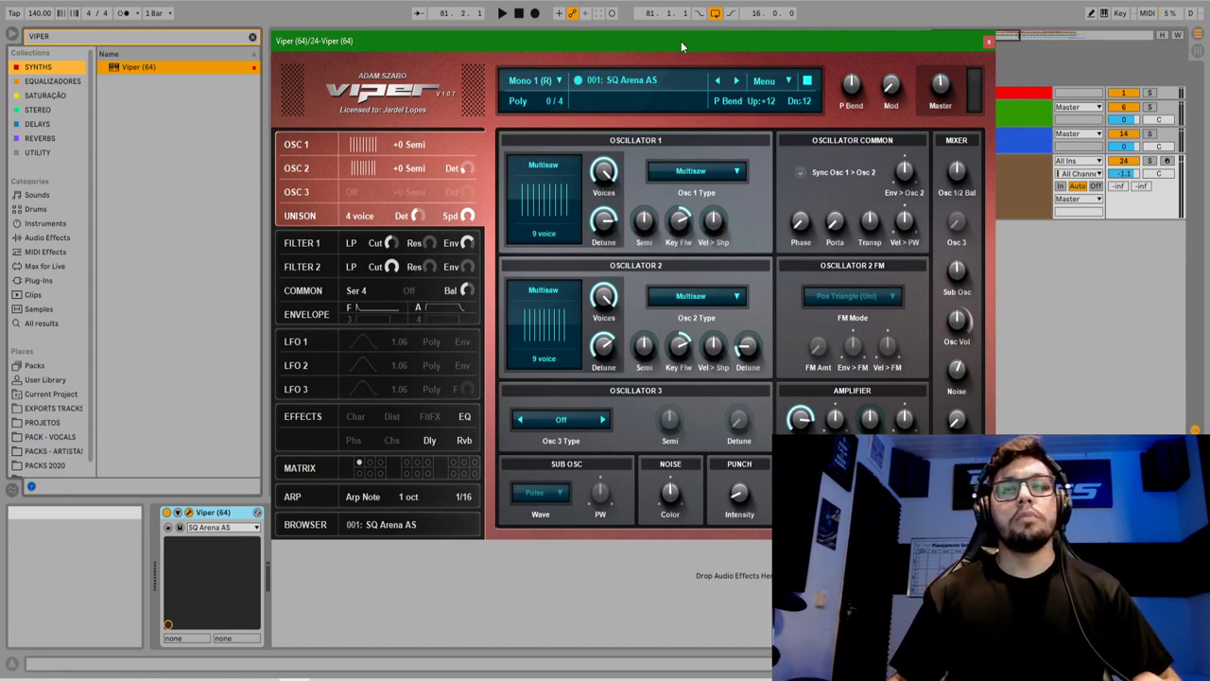
{"action": "left_click", "coordinate": [1013, 176]}
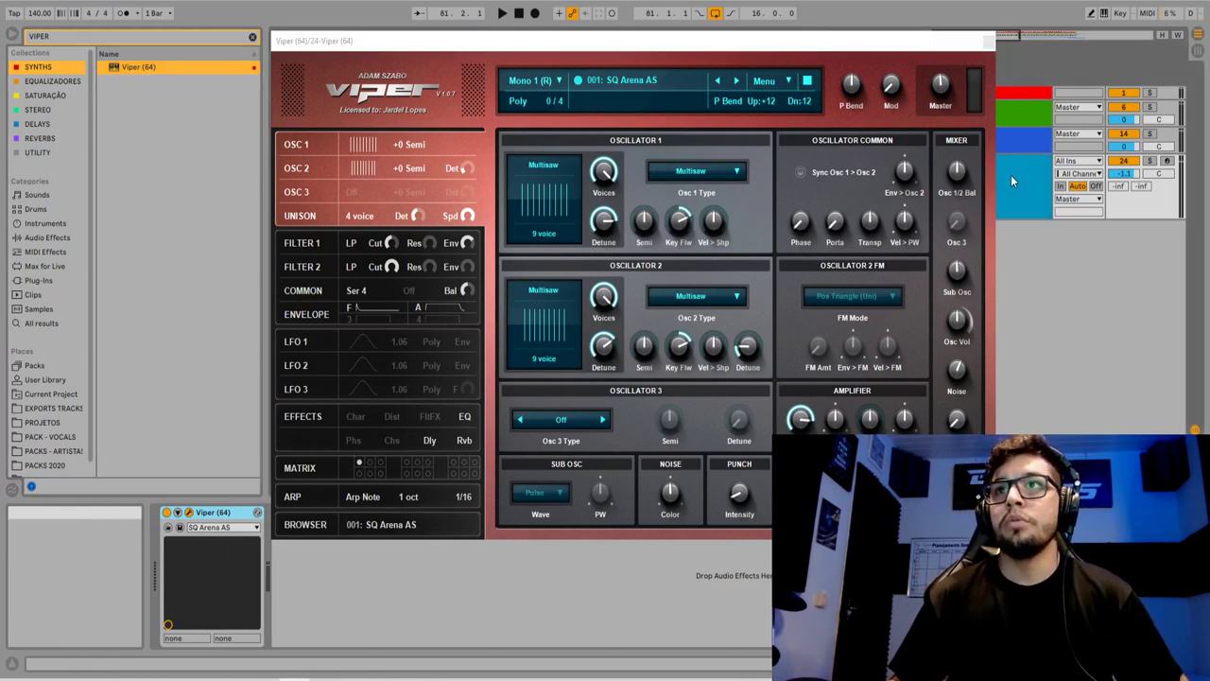
{"action": "left_click_drag", "start_coordinate": [692, 44], "coordinate": [658, 75]}
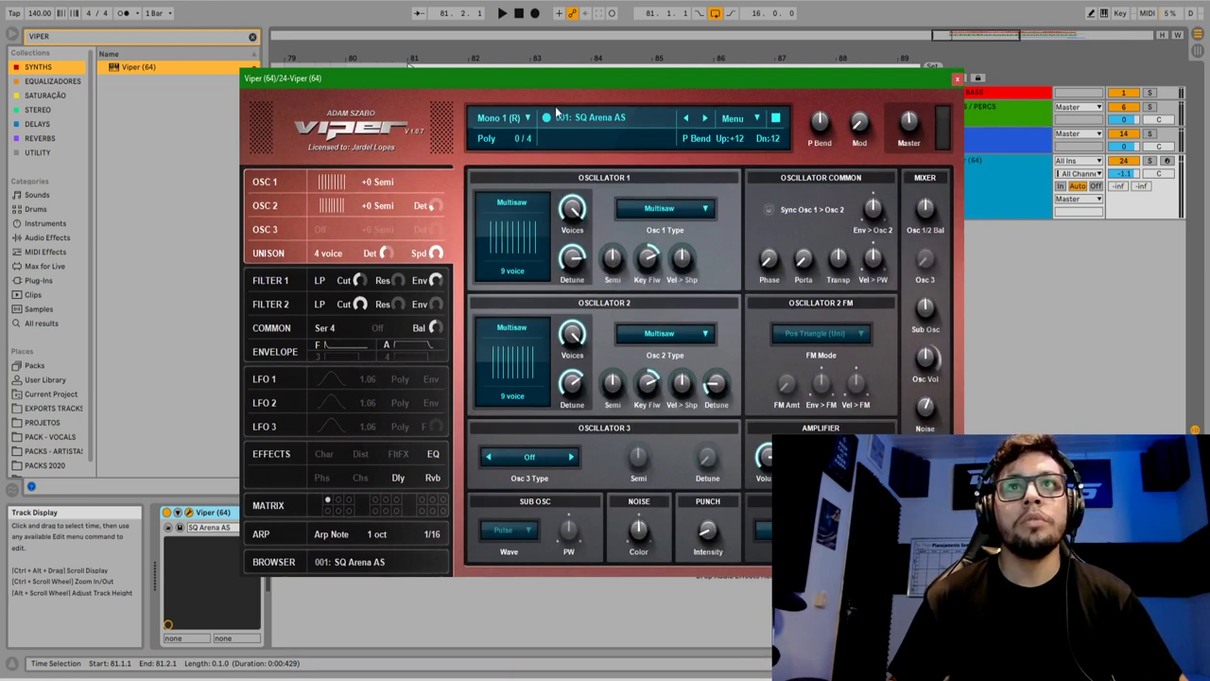
Choose Viper preset 054: LD Character AS and arm its track at -15.1 volume for computer-keyboard playing
{"action": "left_click", "coordinate": [619, 123]}
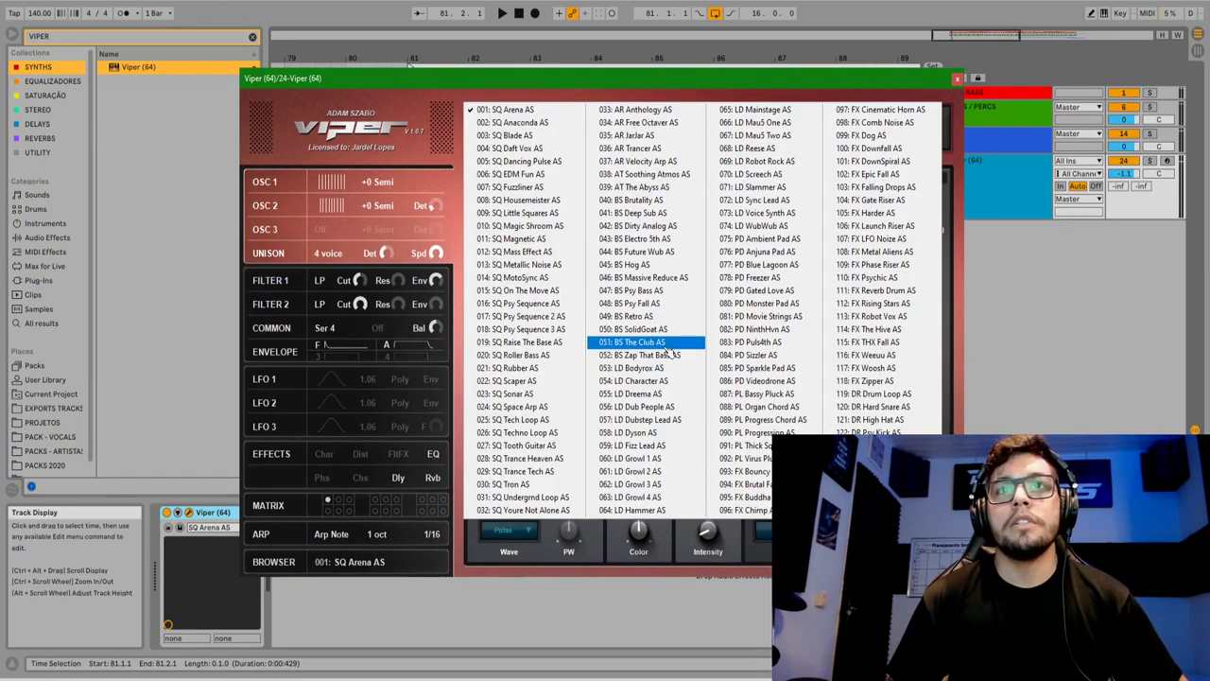
{"action": "left_click", "coordinate": [668, 380]}
{"action": "left_click", "coordinate": [1134, 180]}
{"action": "key", "text": "m"}
{"action": "key", "text": "a"}
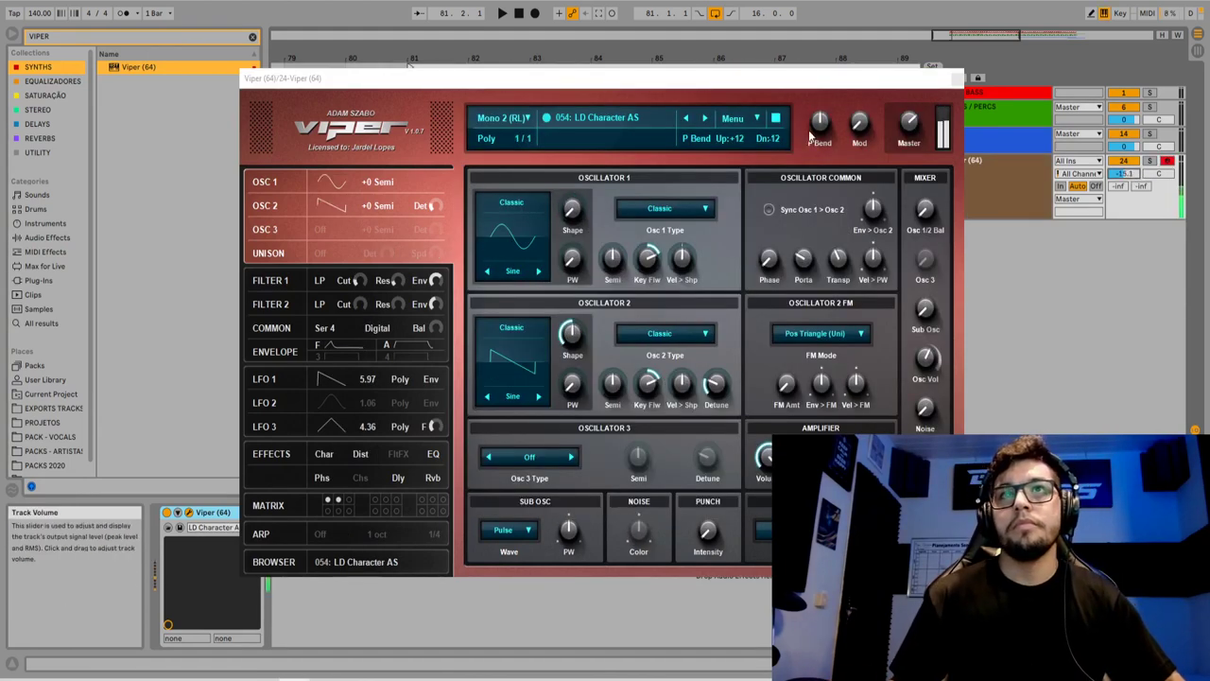
Audition the following Viper lead presets one by one up to 058: LD Dyson AS
{"action": "left_click", "coordinate": [705, 118]}
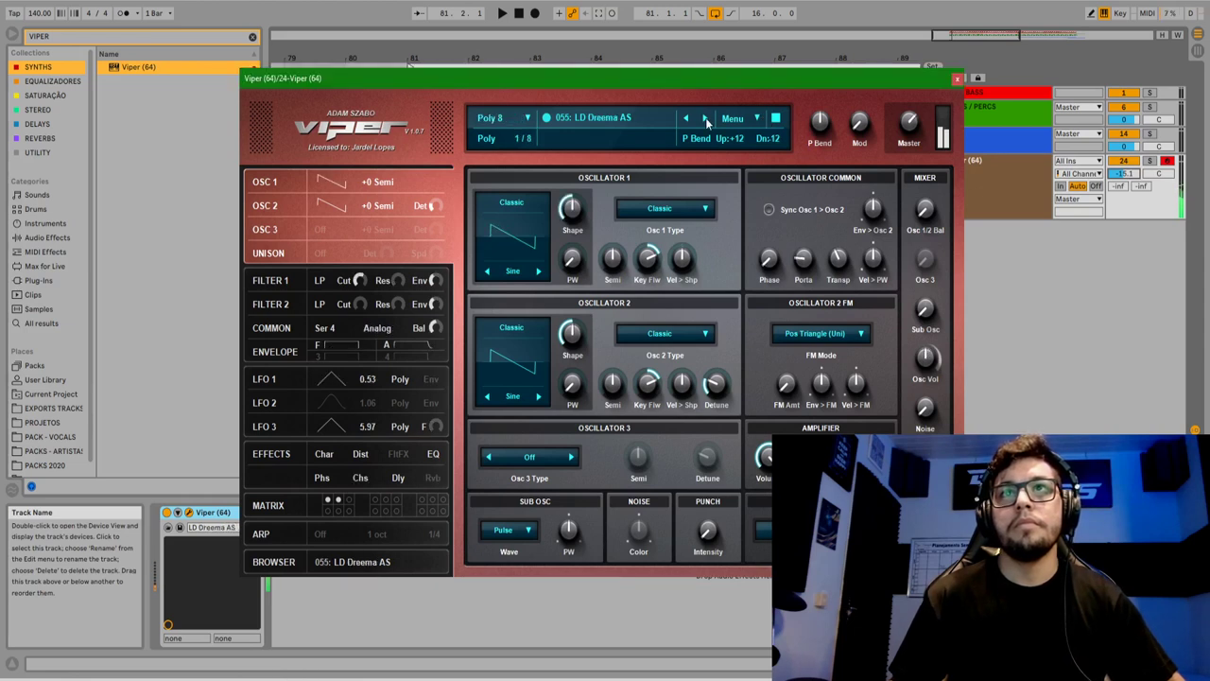
{"action": "left_click", "coordinate": [704, 118]}
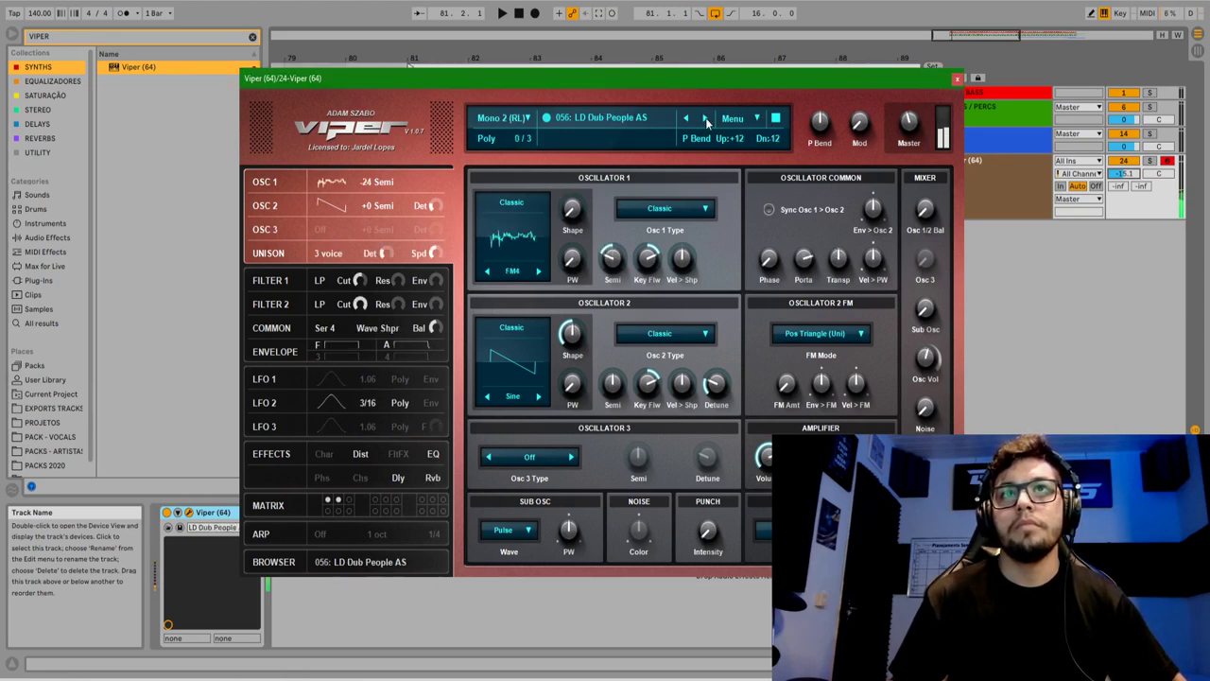
{"action": "left_click", "coordinate": [705, 119]}
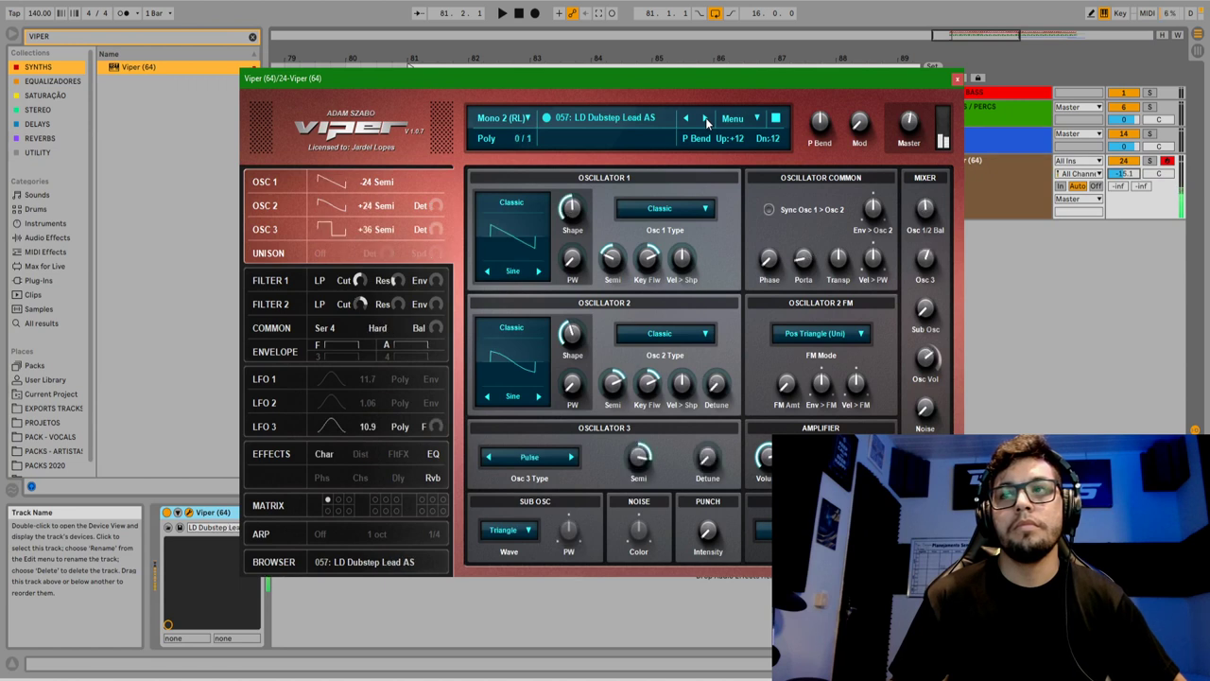
{"action": "left_click", "coordinate": [705, 118]}
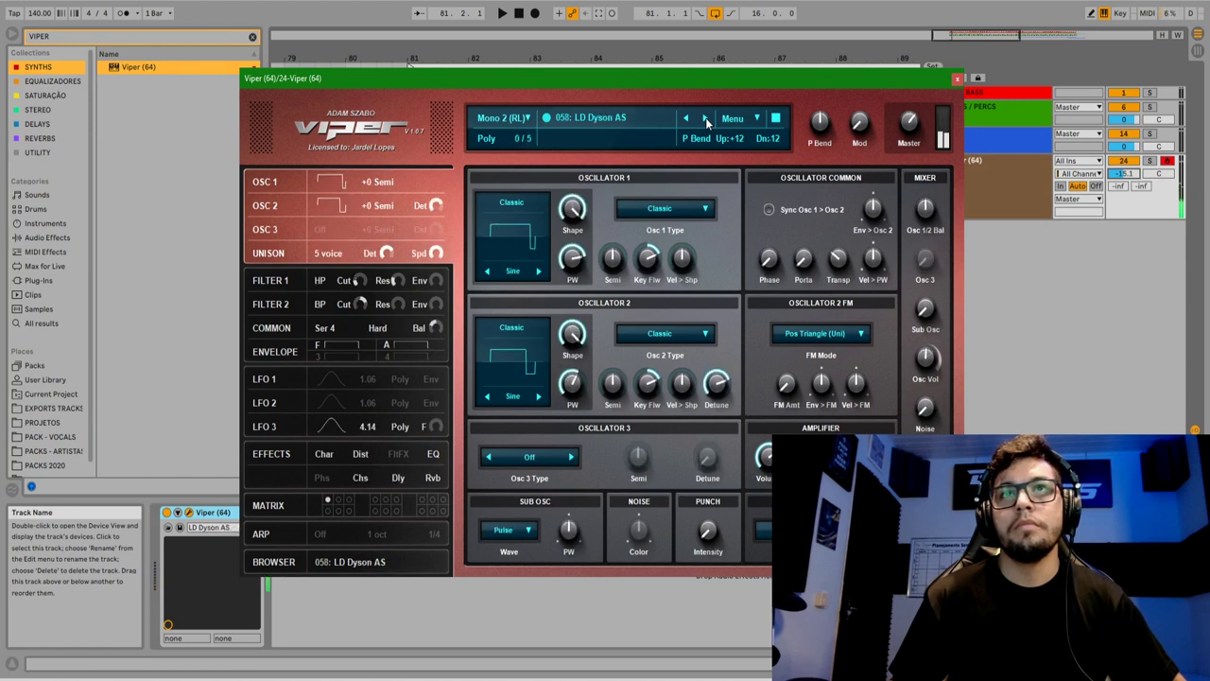
Examine the effects settings of the LD Dyson AS preset while playing test notes, and close the Viper window
{"action": "left_click", "coordinate": [276, 403]}
{"action": "left_click", "coordinate": [284, 468]}
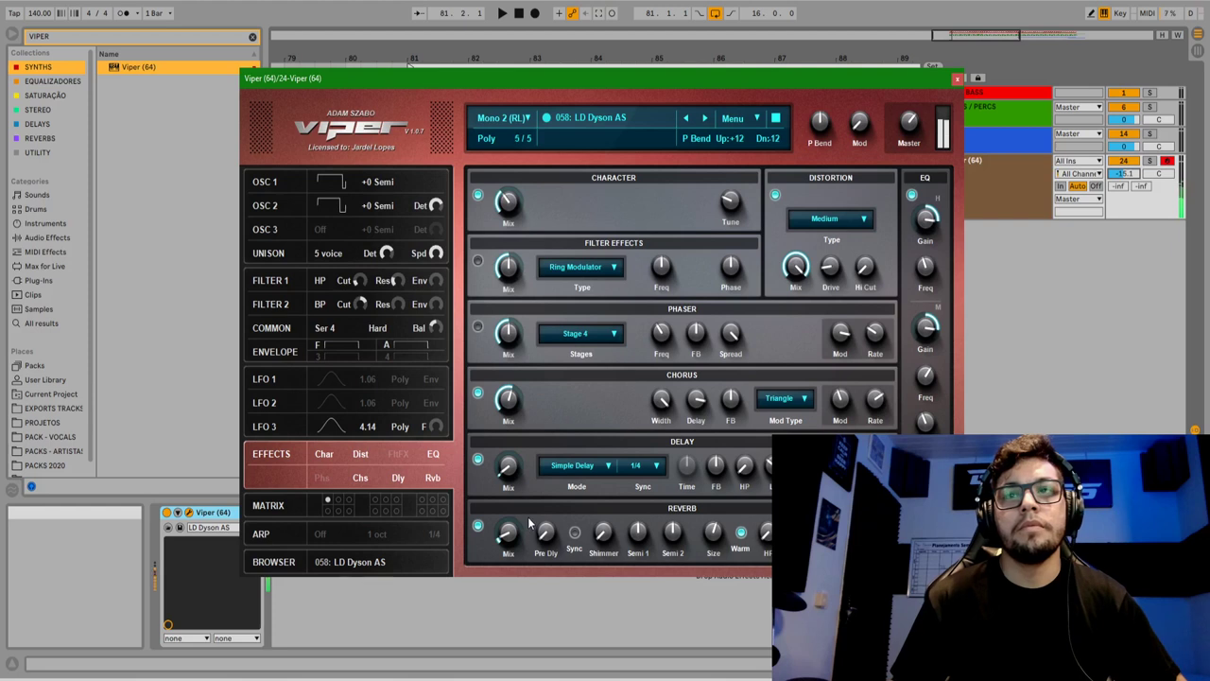
{"action": "key", "text": "a"}
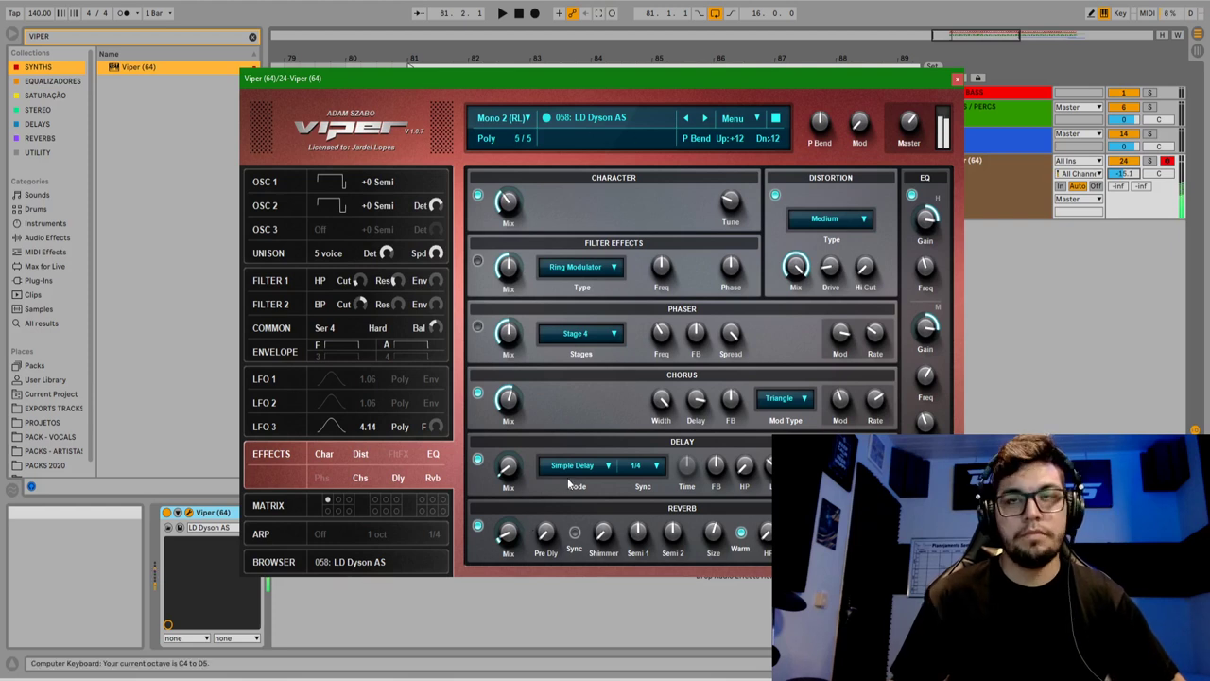
{"action": "left_click", "coordinate": [957, 81]}
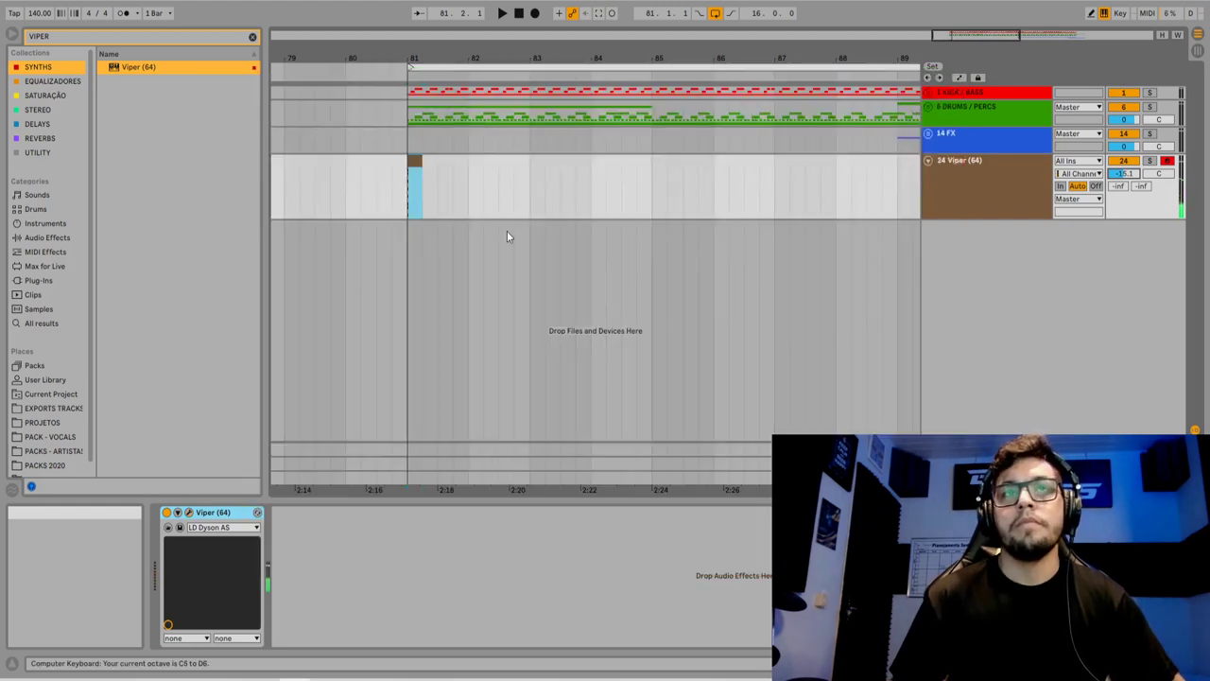
Extend the MIDI clip on the Viper track to one full bar, from bar 81 to 82
{"action": "double_click", "coordinate": [417, 171]}
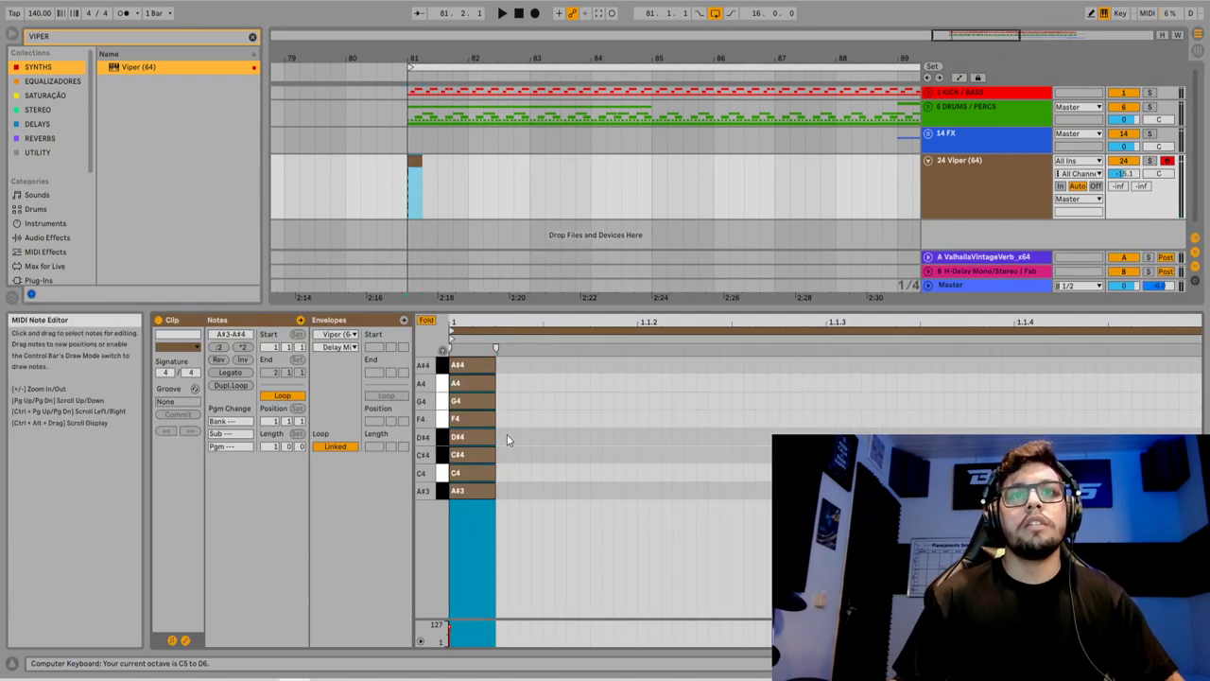
{"action": "left_click", "coordinate": [469, 170]}
{"action": "left_click_drag", "start_coordinate": [469, 169], "coordinate": [412, 164]}
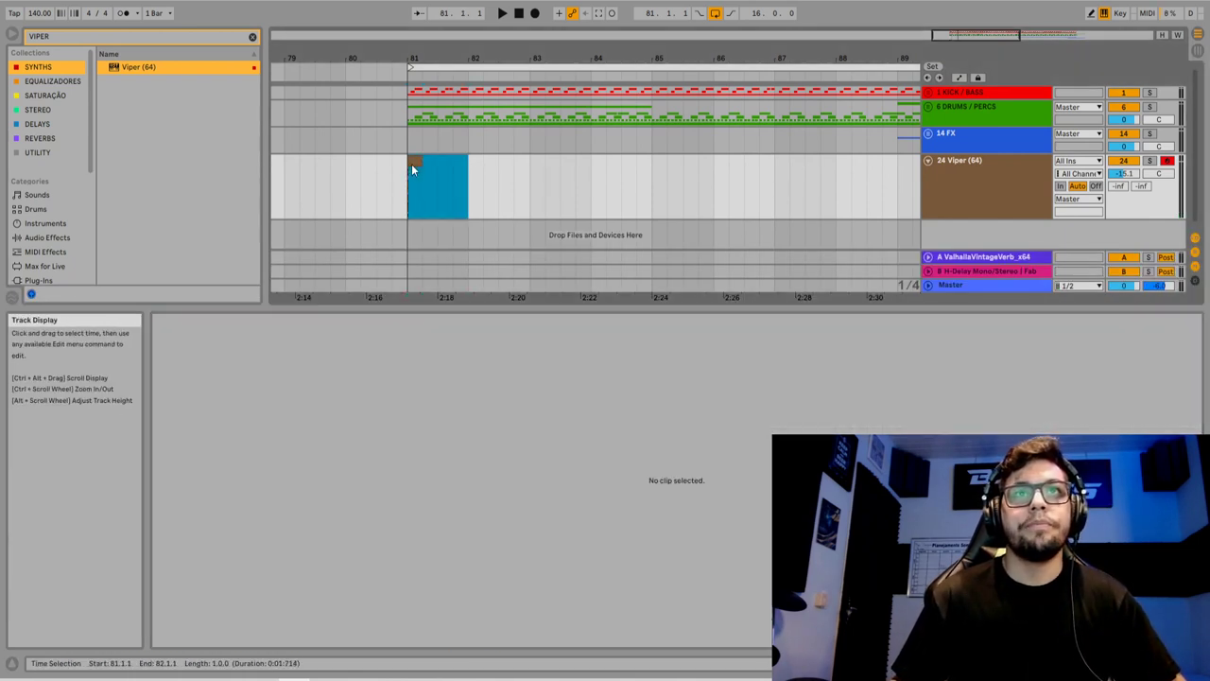
{"action": "key", "text": "ctrl+shift+m"}
{"action": "left_click", "coordinate": [673, 365]}
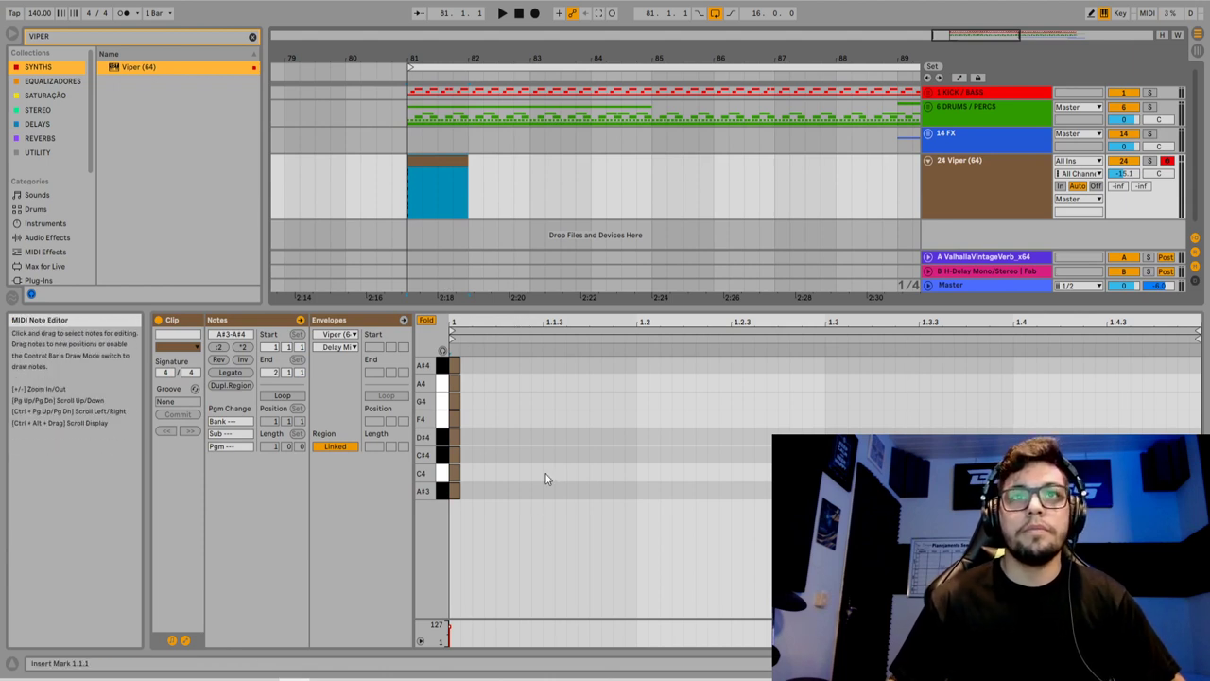
Select the whole short chord at the clip's start and duplicate it twice right after itself
{"action": "left_click_drag", "start_coordinate": [471, 371], "coordinate": [452, 504]}
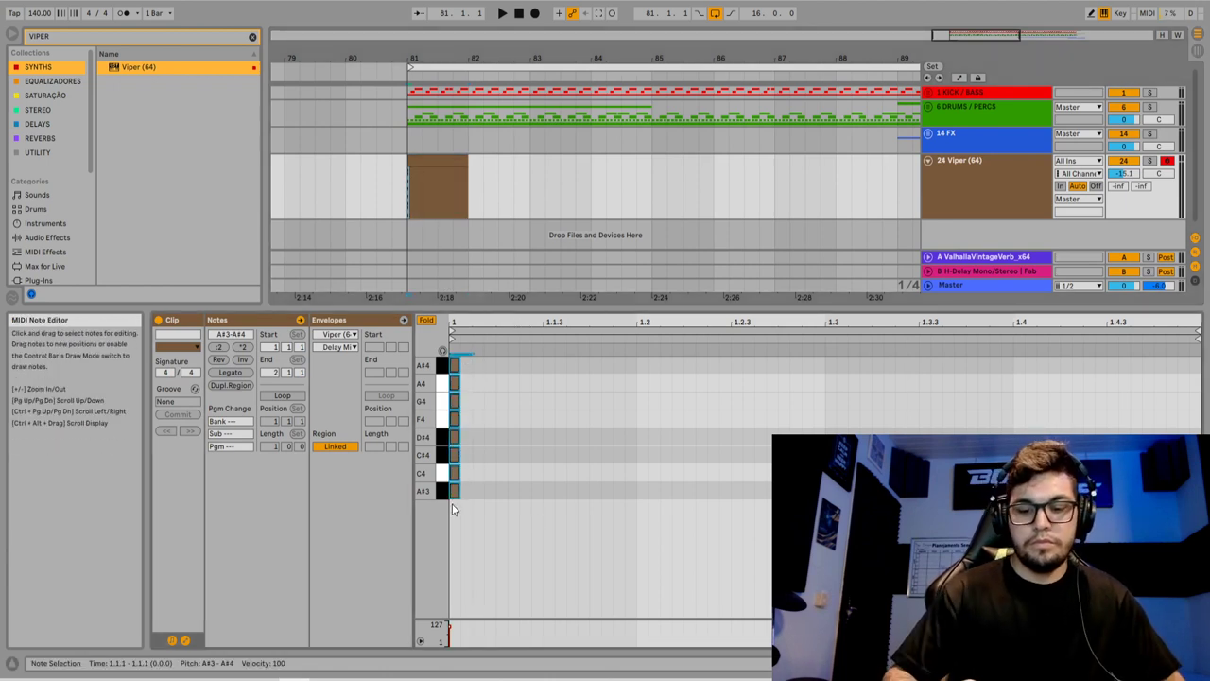
{"action": "left_click_drag", "start_coordinate": [454, 331], "coordinate": [517, 418]}
{"action": "left_click_drag", "start_coordinate": [463, 515], "coordinate": [480, 356]}
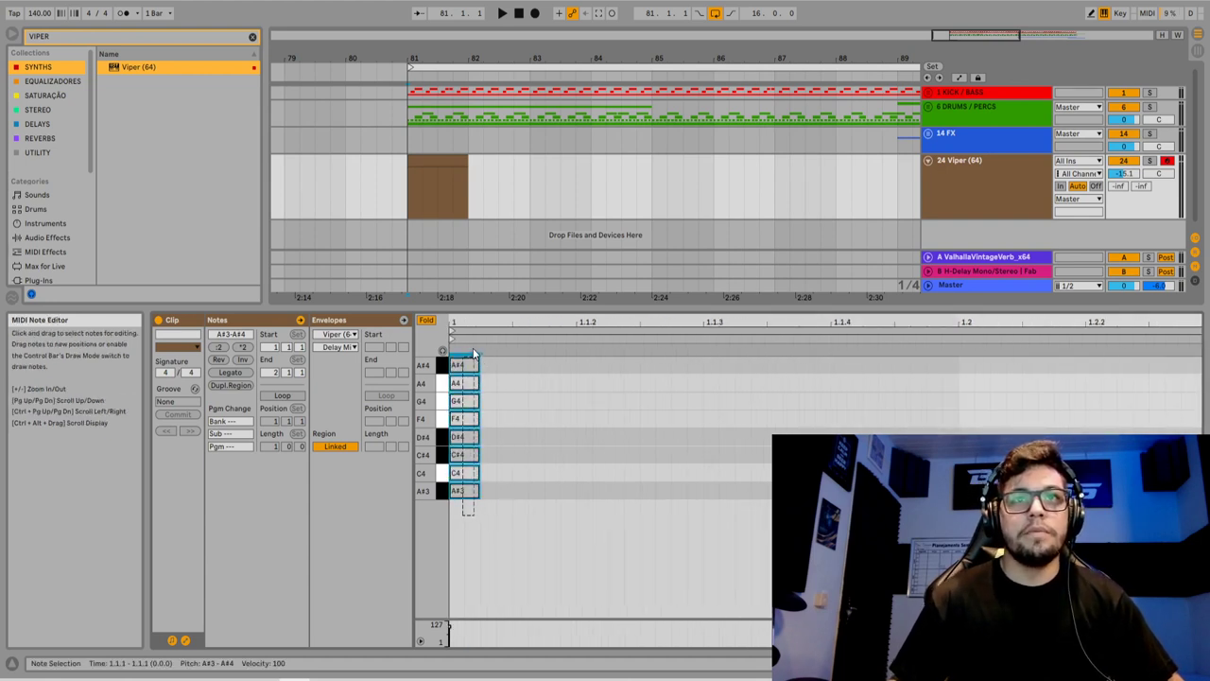
{"action": "key", "text": "ctrl+d"}
{"action": "key", "text": "ctrl+d"}
Set the note editor to a fixed 1/16 grid
{"action": "right_click", "coordinate": [687, 427]}
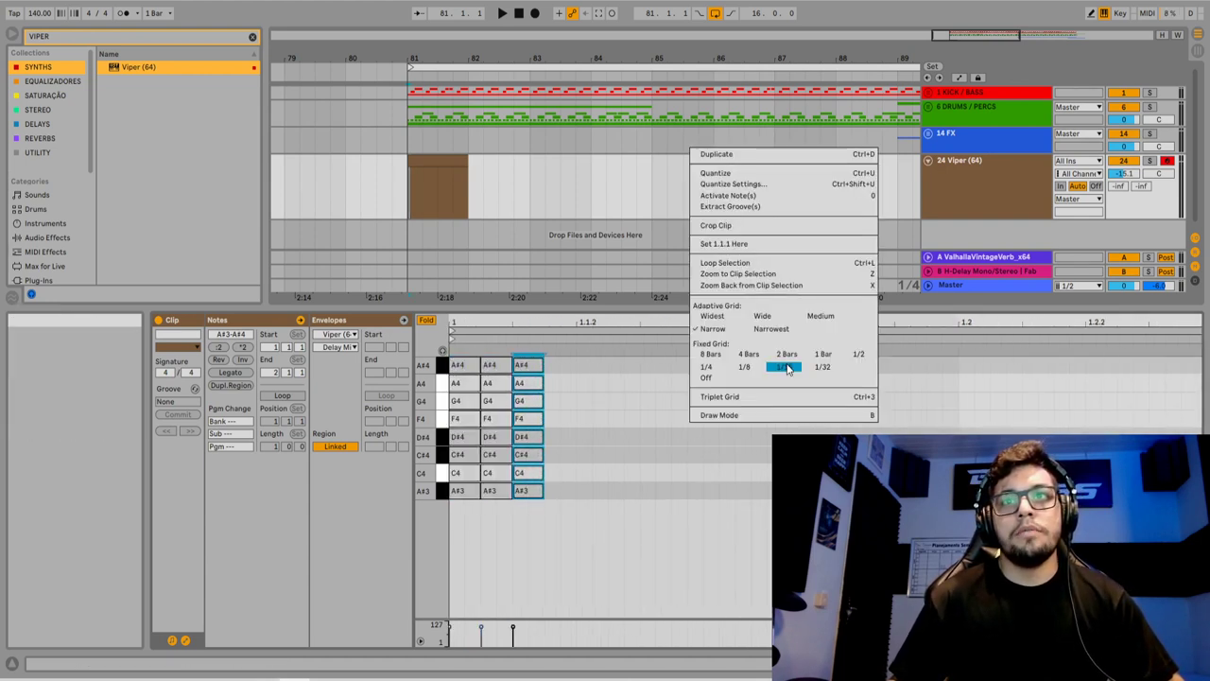
{"action": "right_click", "coordinate": [784, 373]}
{"action": "key", "text": "Escape"}
{"action": "left_click", "coordinate": [518, 539]}
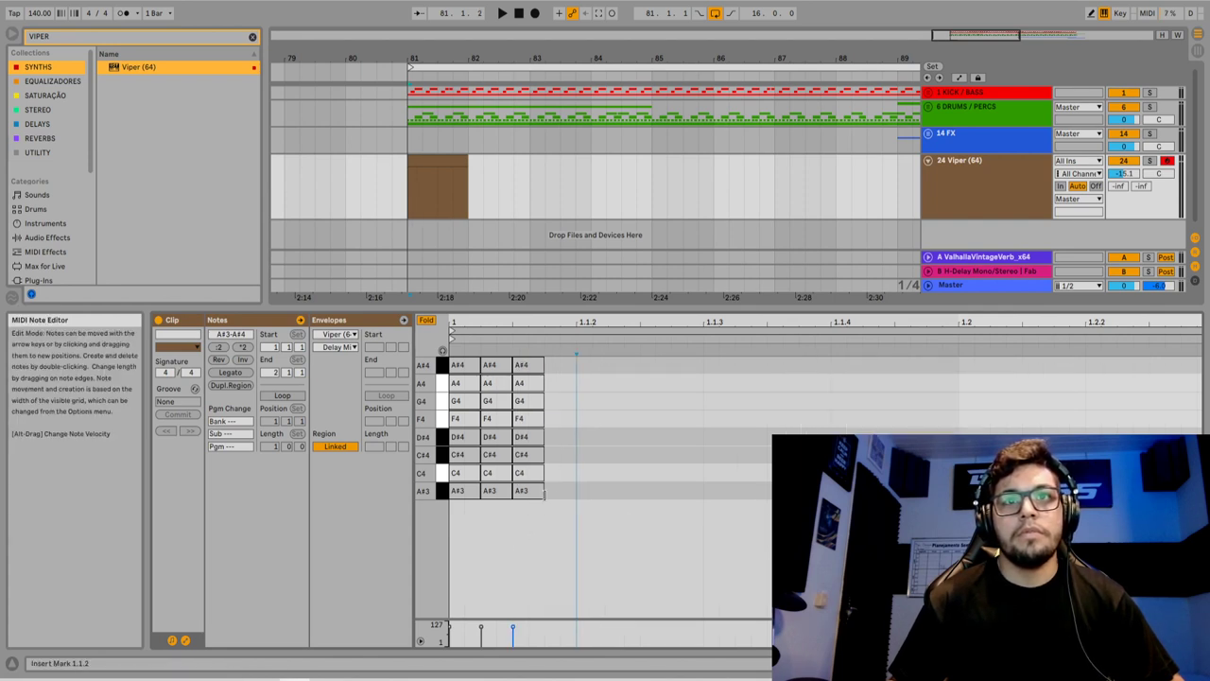
Lengthen the first A#3 and C4 notes to a sixteenth, replacing their short copies
{"action": "double_click", "coordinate": [568, 493]}
{"action": "double_click", "coordinate": [554, 473]}
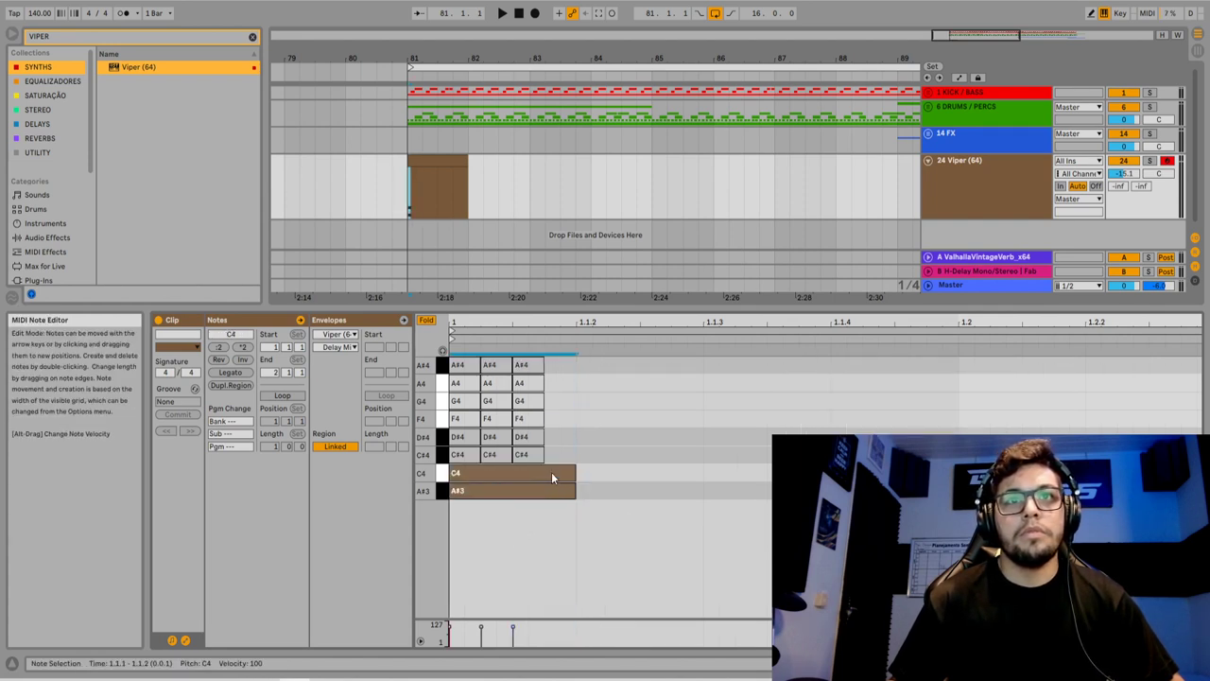
{"action": "double_click", "coordinate": [545, 454]}
{"action": "double_click", "coordinate": [538, 437]}
{"action": "key", "text": "ctrl+z"}
{"action": "key", "text": "ctrl+z"}
{"action": "key", "text": "ctrl+z"}
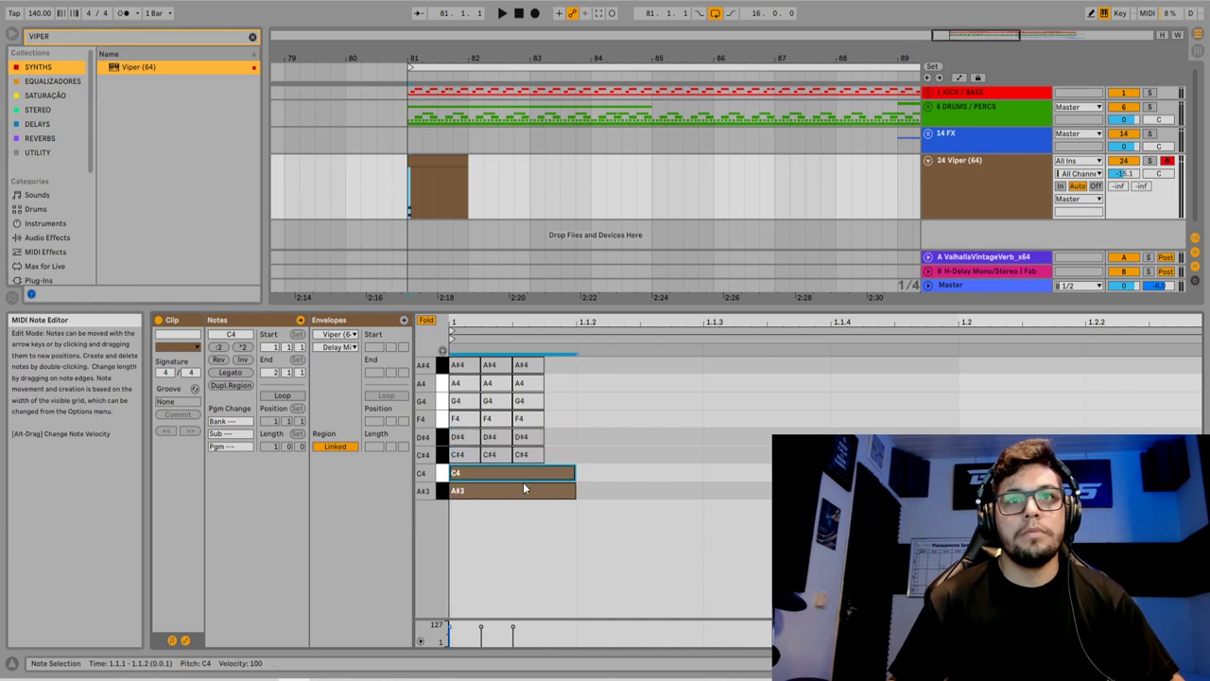
Make all eight chord notes from A#3 to A#4 one sixteenth long at the clip's start, replacing the remaining copies
{"action": "key", "text": "ctrl+d"}
{"action": "key", "text": "Up"}
{"action": "key", "text": "Left"}
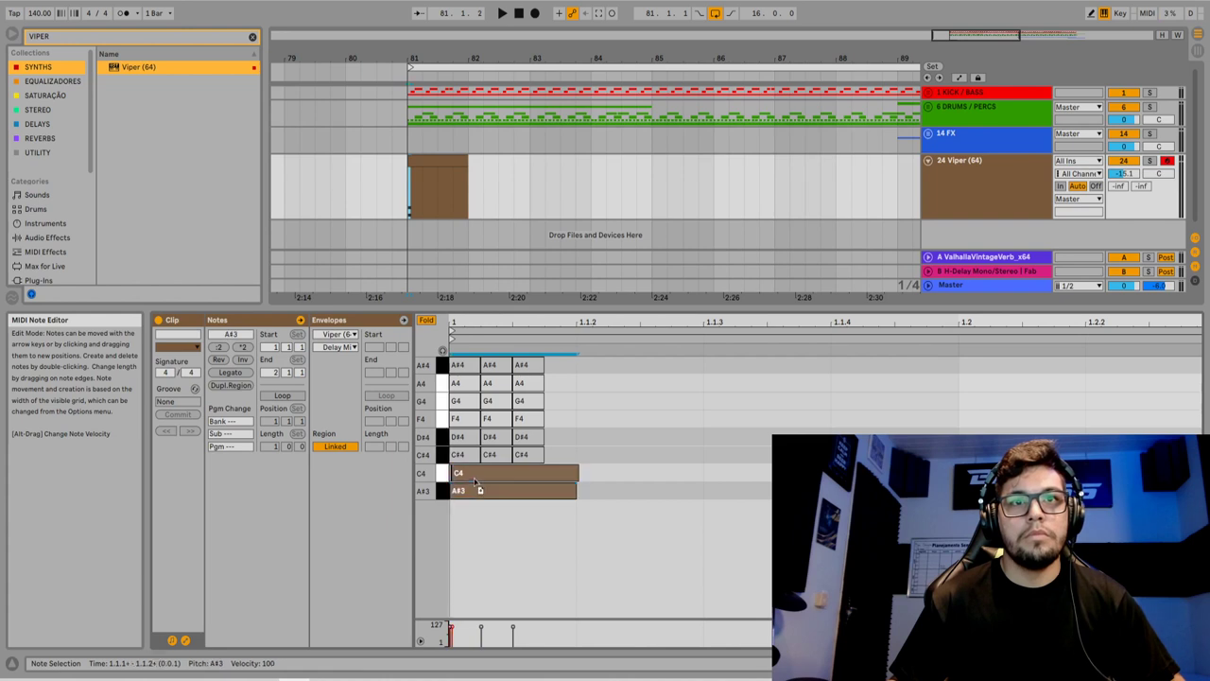
{"action": "left_click_drag", "start_coordinate": [475, 476], "coordinate": [480, 417]}
{"action": "left_click", "coordinate": [526, 466], "text": "shift"}
{"action": "left_click_drag", "start_coordinate": [526, 467], "coordinate": [564, 390]}
{"action": "left_click", "coordinate": [516, 355]}
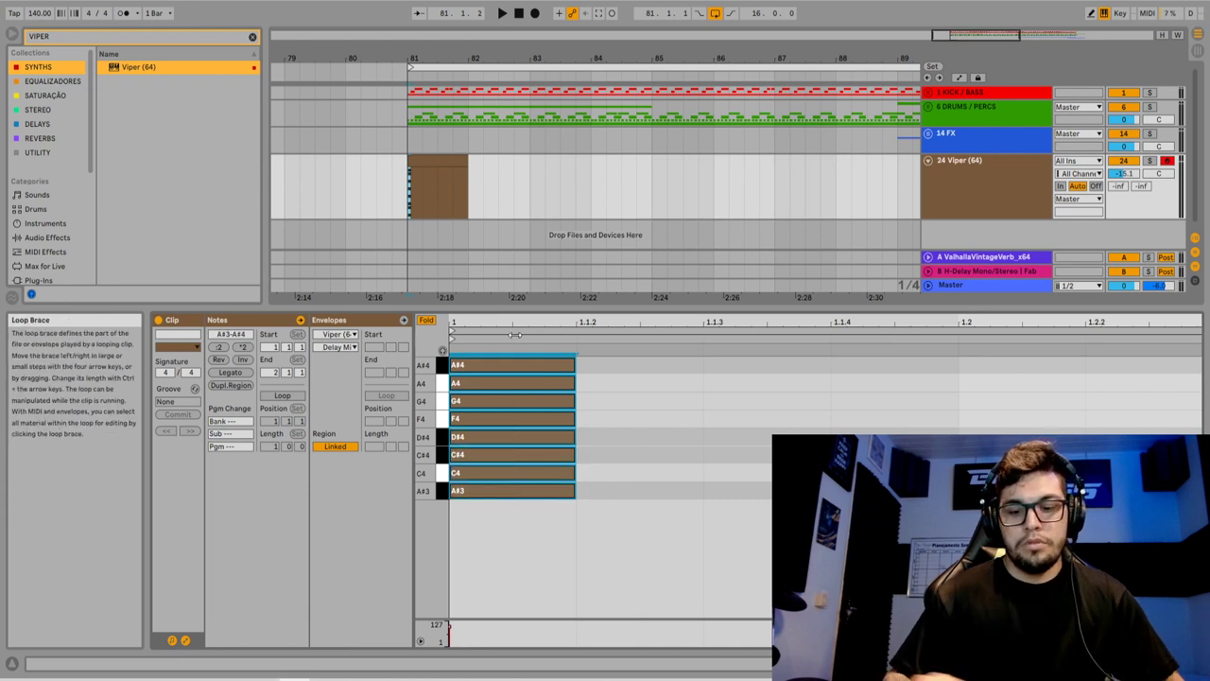
Duplicate the sixteenth-note chord repeatedly until it fills the whole bar, and select the clip
{"action": "key", "text": "ctrl+d"}
{"action": "key", "text": "ctrl+d"}
{"action": "key", "text": "ctrl+d"}
{"action": "key", "text": "ctrl+d"}
{"action": "key", "text": "ctrl+d"}
{"action": "key", "text": "ctrl+d"}
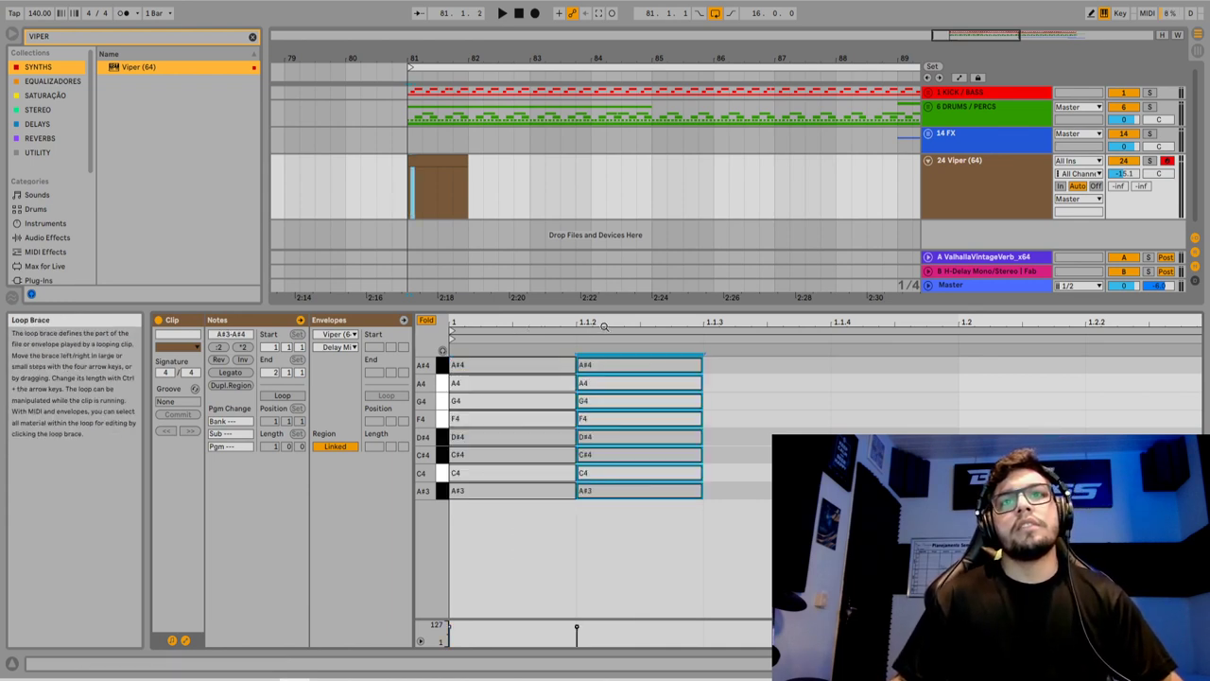
{"action": "key", "text": "ctrl+d"}
{"action": "key", "text": "ctrl+d"}
{"action": "key", "text": "ctrl+d"}
{"action": "key", "text": "ctrl+d"}
{"action": "key", "text": "ctrl+d"}
{"action": "key", "text": "ctrl+d"}
{"action": "key", "text": "ctrl+d"}
{"action": "key", "text": "ctrl+d"}
{"action": "key", "text": "ctrl+d"}
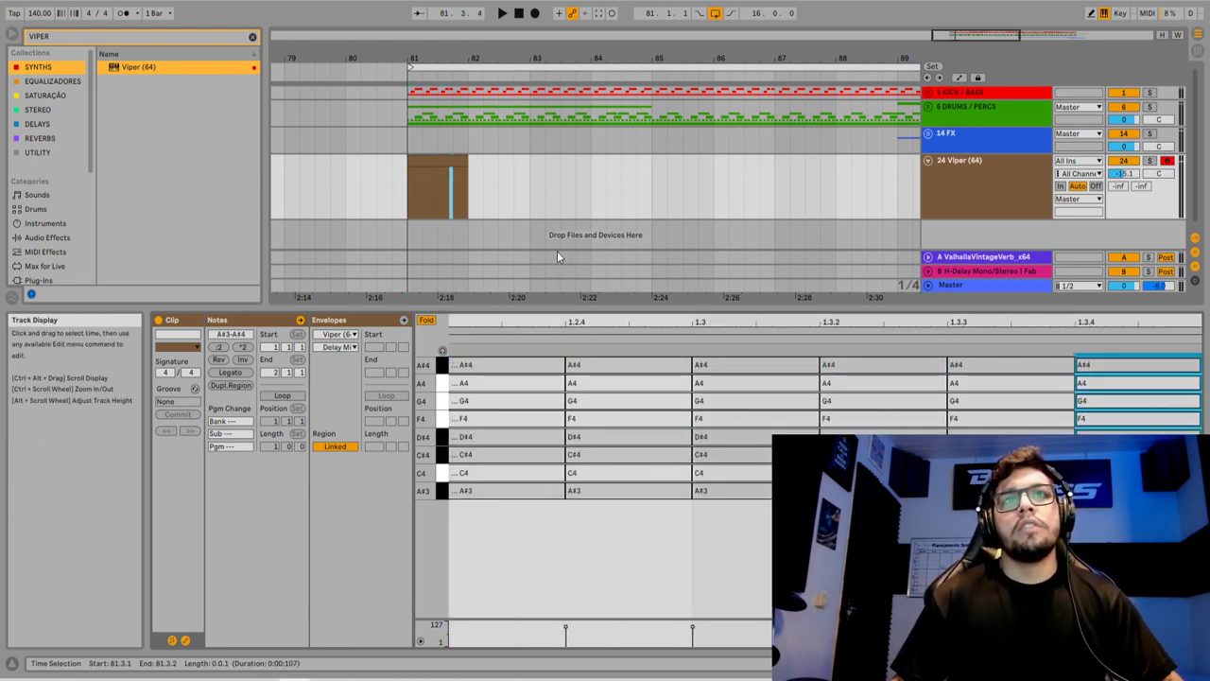
{"action": "left_click", "coordinate": [452, 161]}
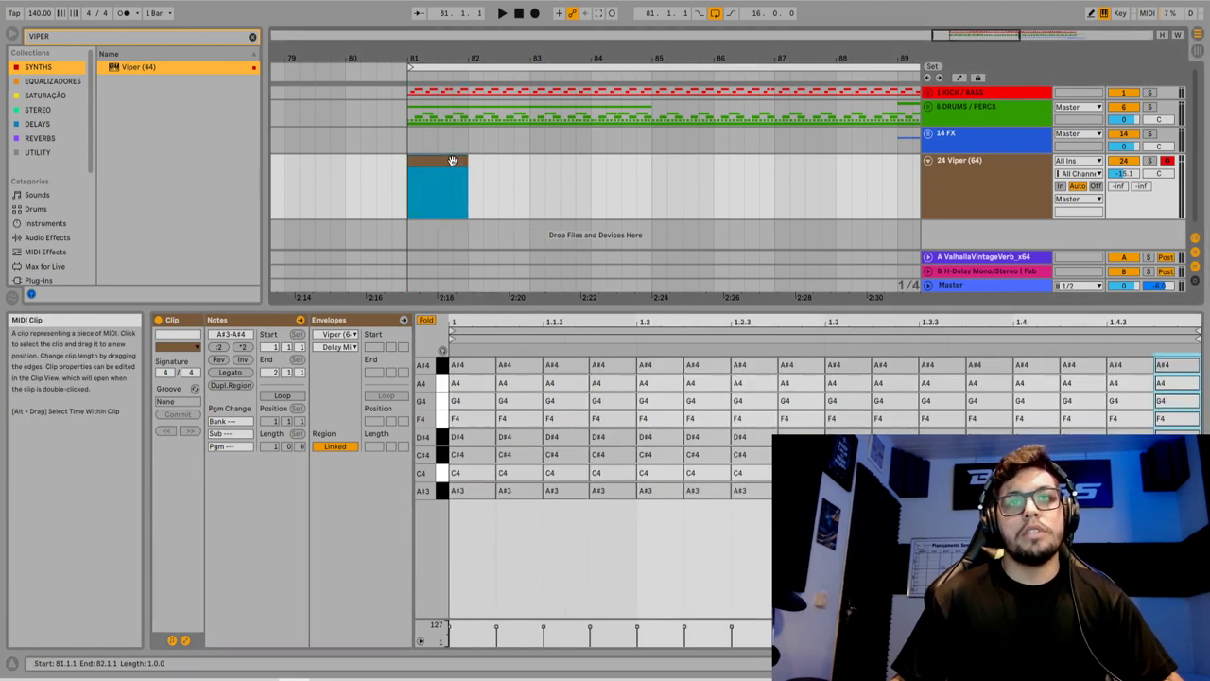
Loop the one-bar Viper clip, activate the first A#3 note and play it
{"action": "key", "text": "ctrl+l"}
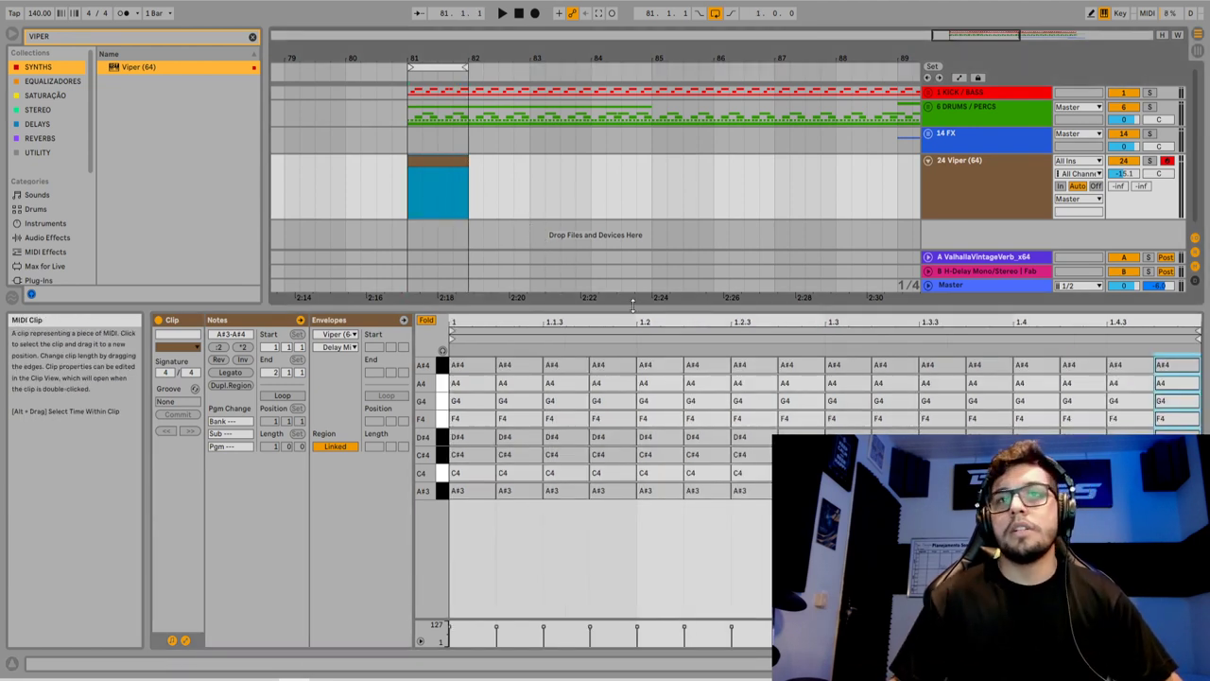
{"action": "left_click", "coordinate": [469, 498]}
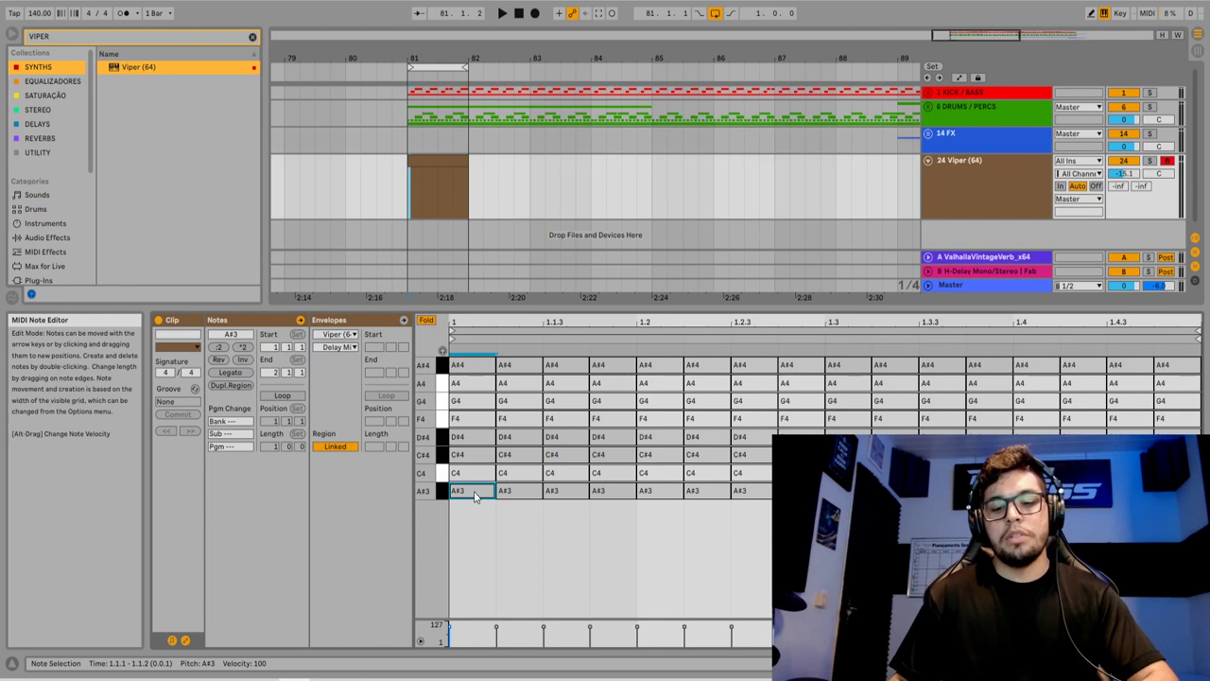
{"action": "key", "text": "space"}
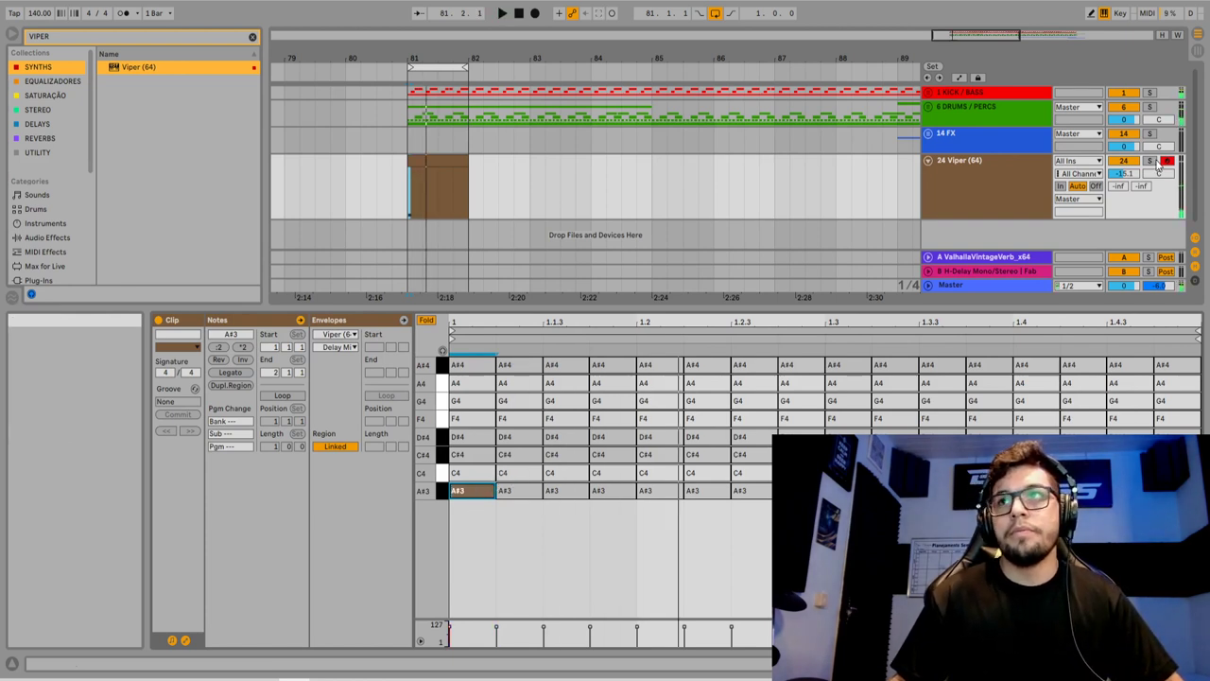
Solo the Viper track and activate A#4 at 1.1.3, C#4 at 1.2, G4 at 1.2.3, A4 at 1.3 and A#4 at 1.3.3
{"action": "left_click", "coordinate": [516, 476]}
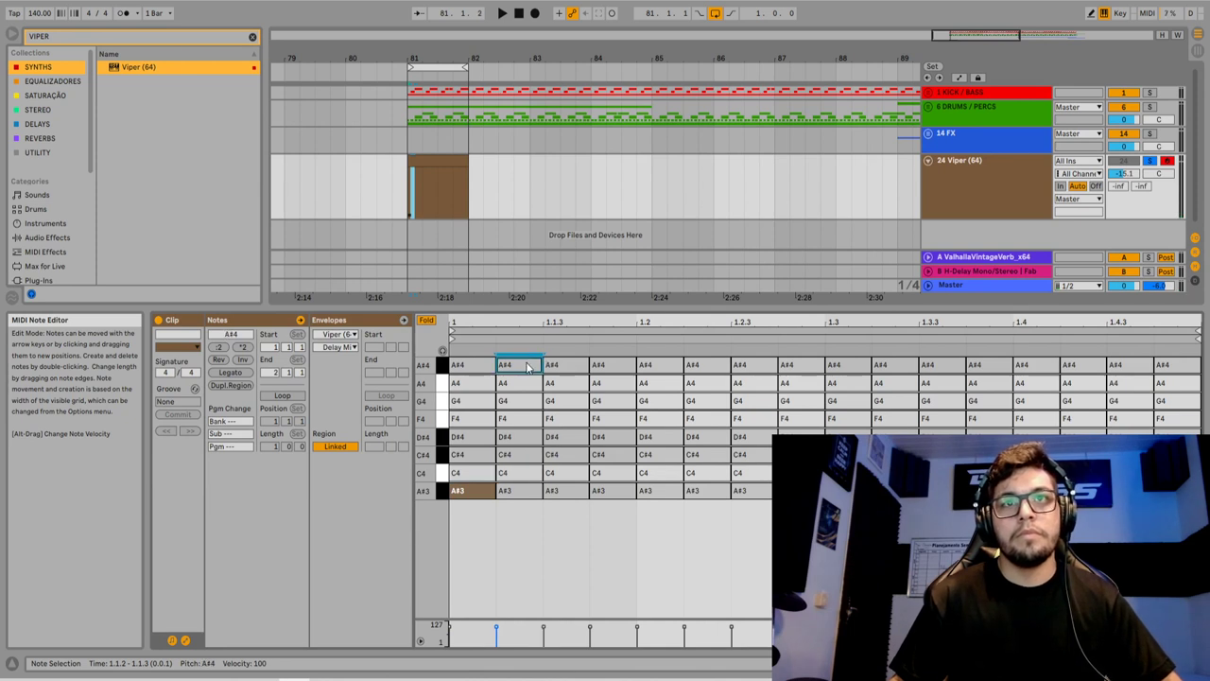
{"action": "left_click", "coordinate": [552, 370]}
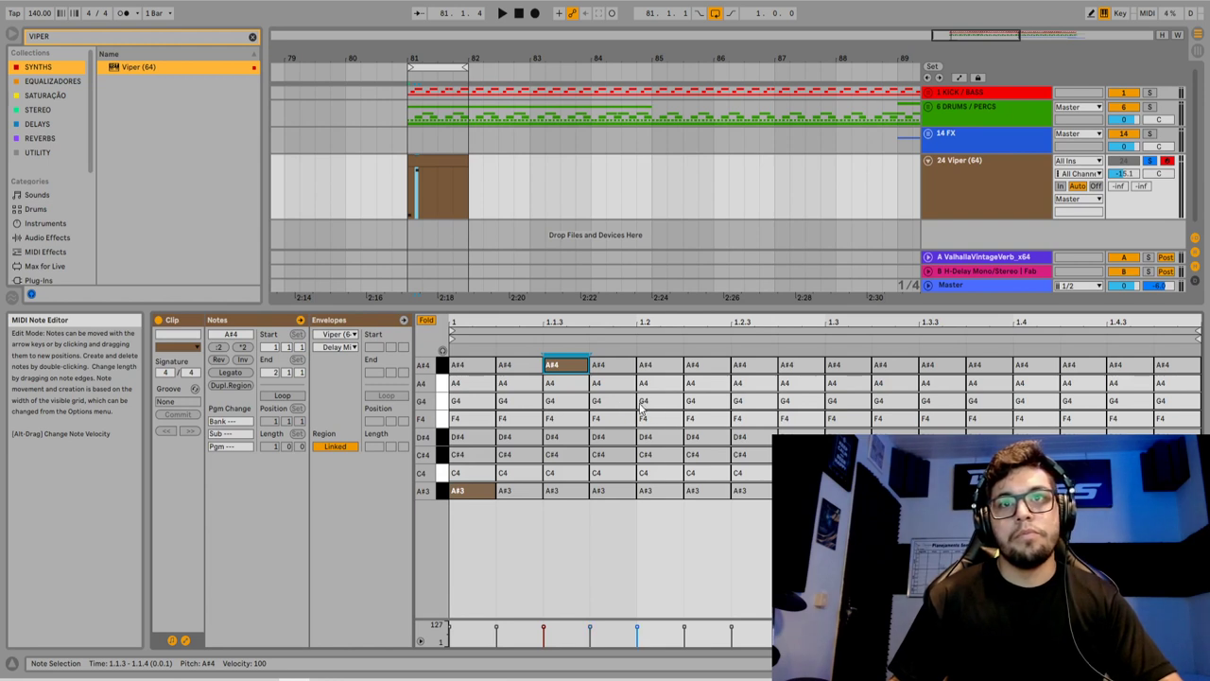
{"action": "left_click", "coordinate": [659, 456]}
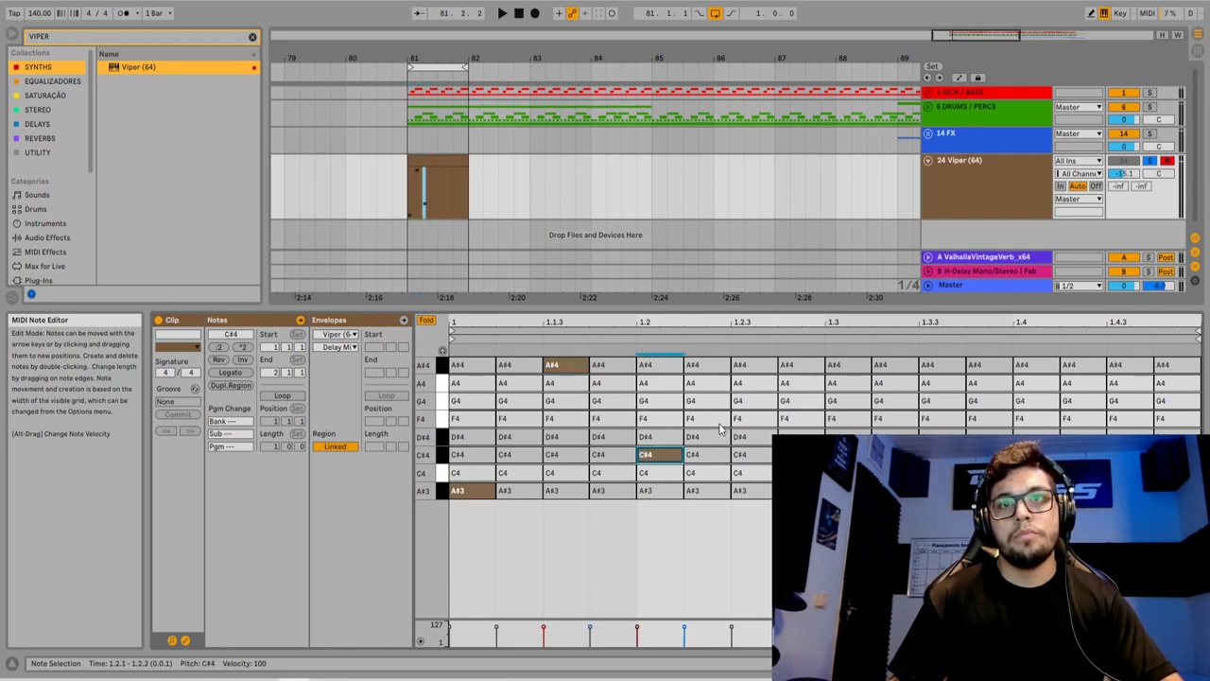
{"action": "left_click", "coordinate": [743, 406]}
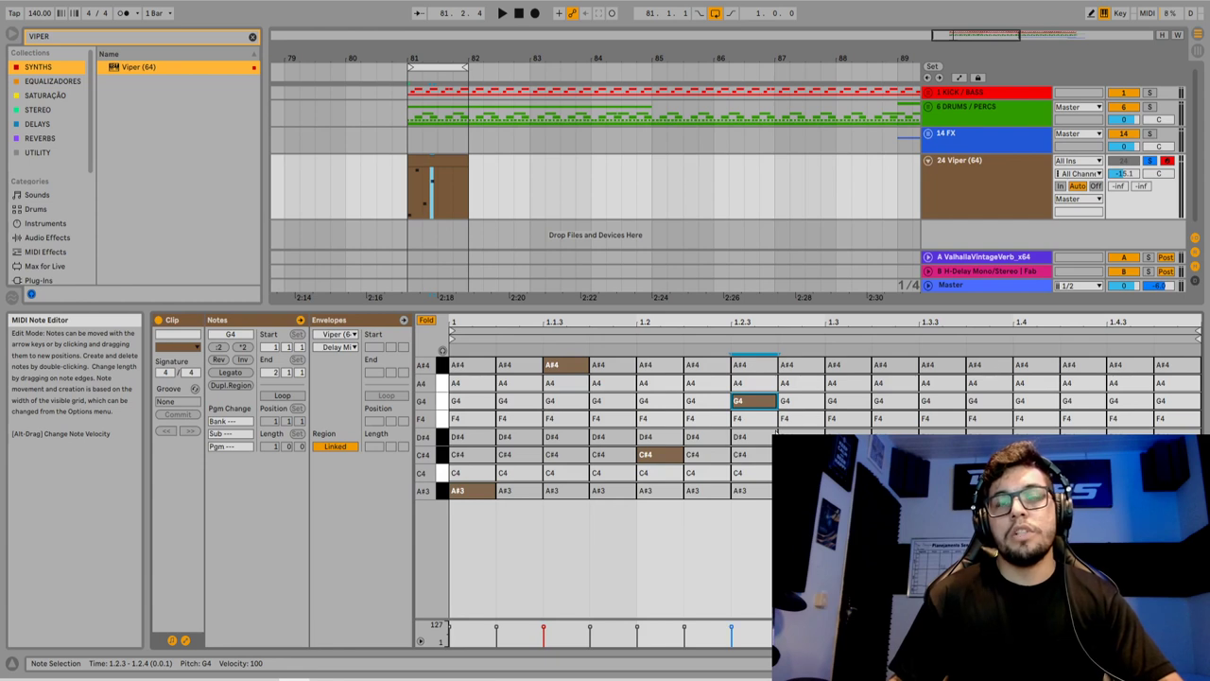
{"action": "double_click", "coordinate": [850, 384]}
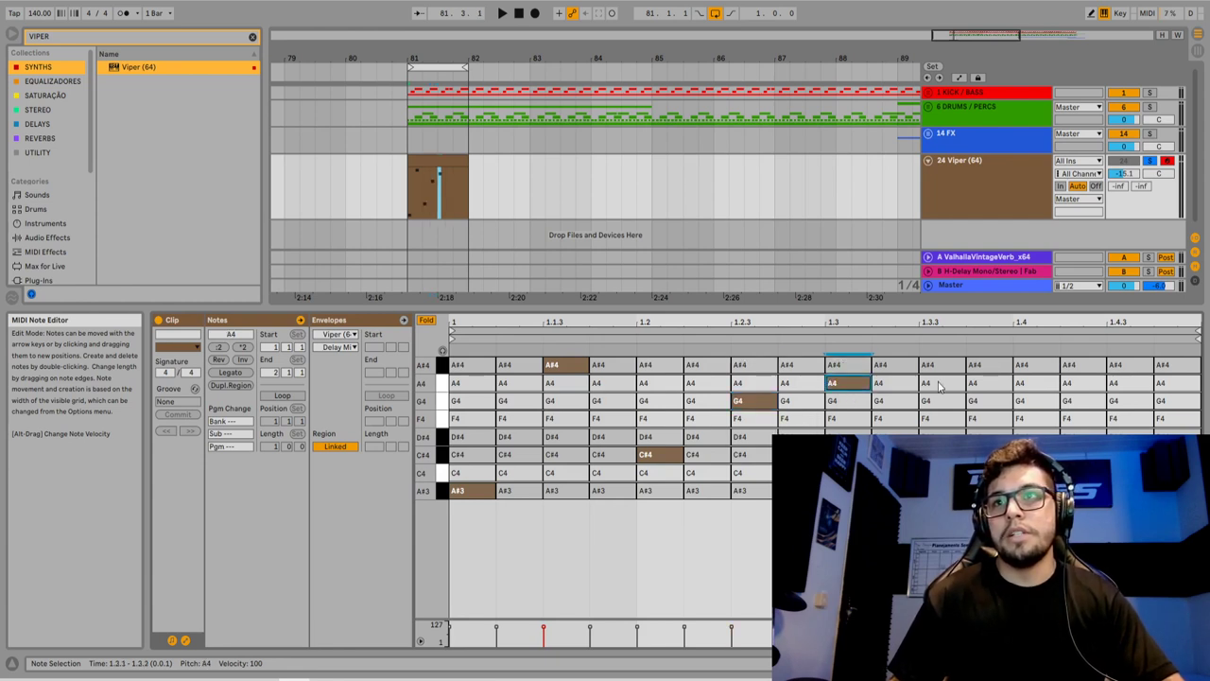
{"action": "double_click", "coordinate": [953, 369]}
{"action": "key", "text": "space"}
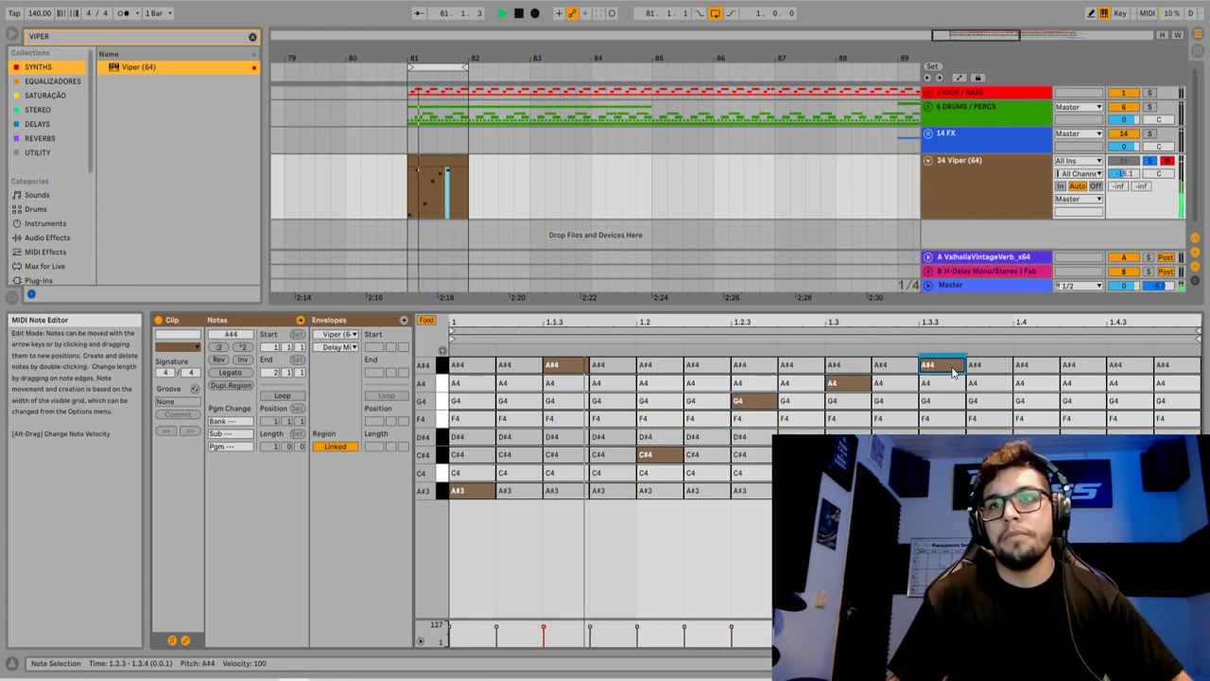
Move the active notes at 1.1.3, 1.2 and 1.2.3 to C#4, D#4 and A#4 while the loop plays
{"action": "key", "text": "space"}
{"action": "left_click_drag", "start_coordinate": [673, 458], "coordinate": [657, 433]}
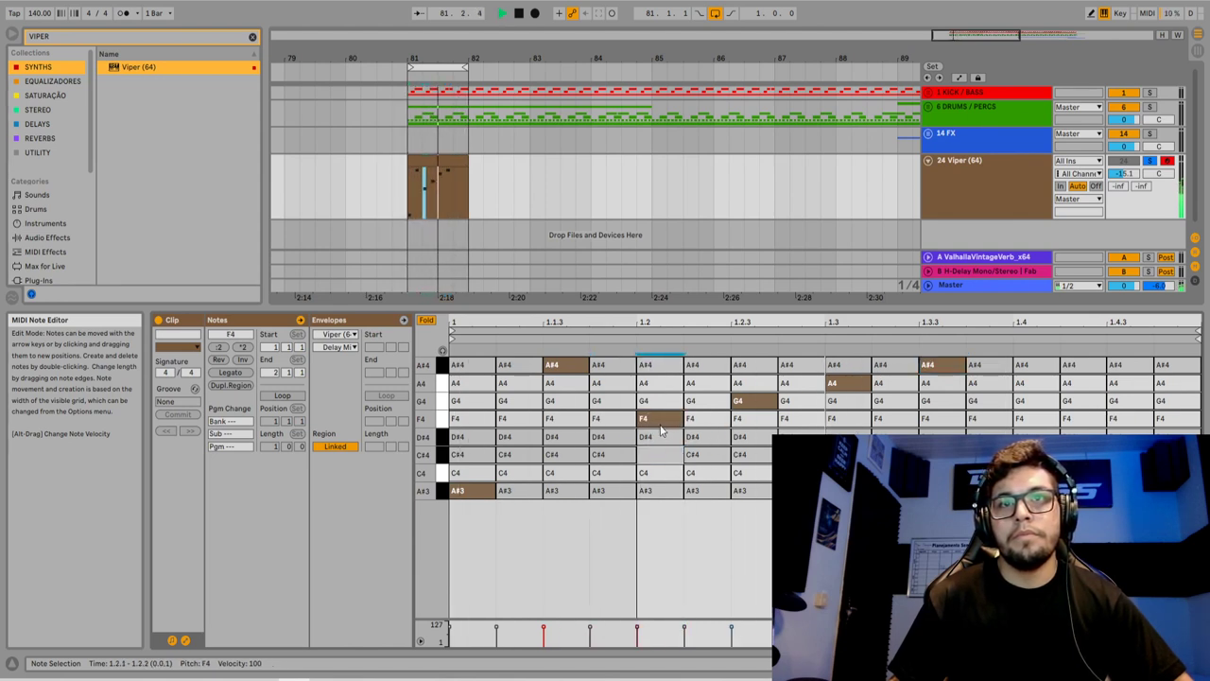
{"action": "left_click_drag", "start_coordinate": [560, 369], "coordinate": [558, 461]}
{"action": "key", "text": "space"}
{"action": "left_click_drag", "start_coordinate": [662, 419], "coordinate": [690, 454]}
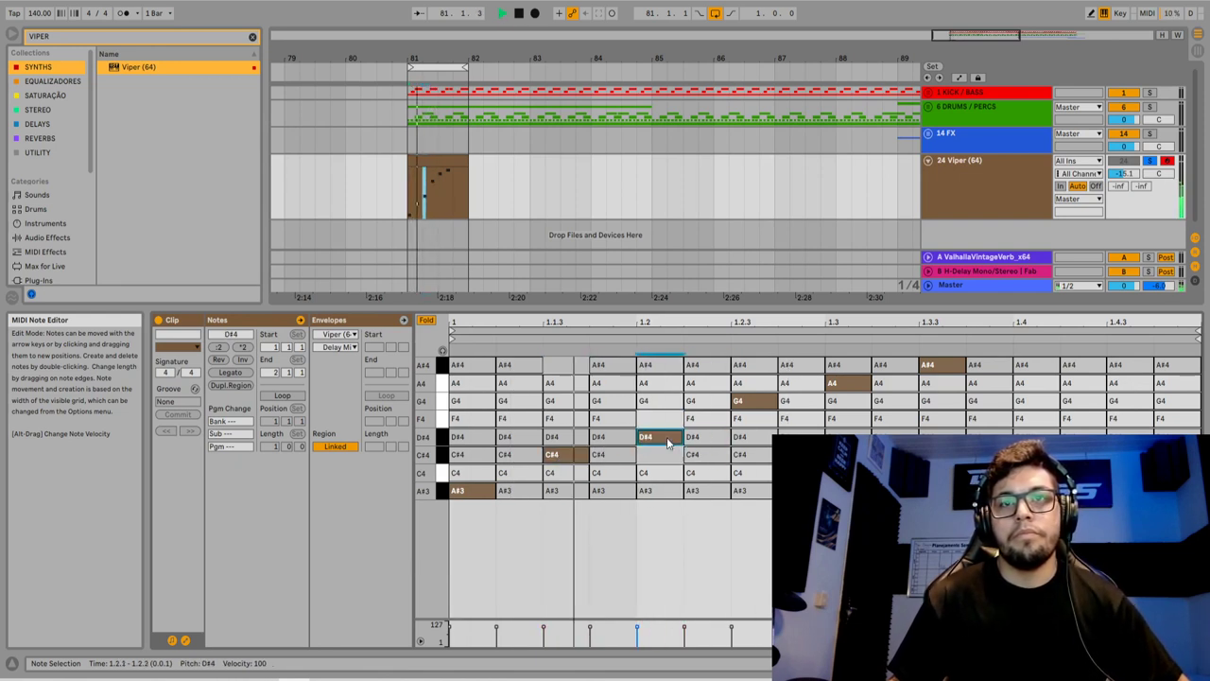
{"action": "left_click_drag", "start_coordinate": [752, 402], "coordinate": [766, 378]}
Try a second-half melody with C#4 at 1.3, C4 at 1.3.3, D#4 at 1.4 and G4 at 1.4.3
{"action": "left_click_drag", "start_coordinate": [847, 383], "coordinate": [847, 471]}
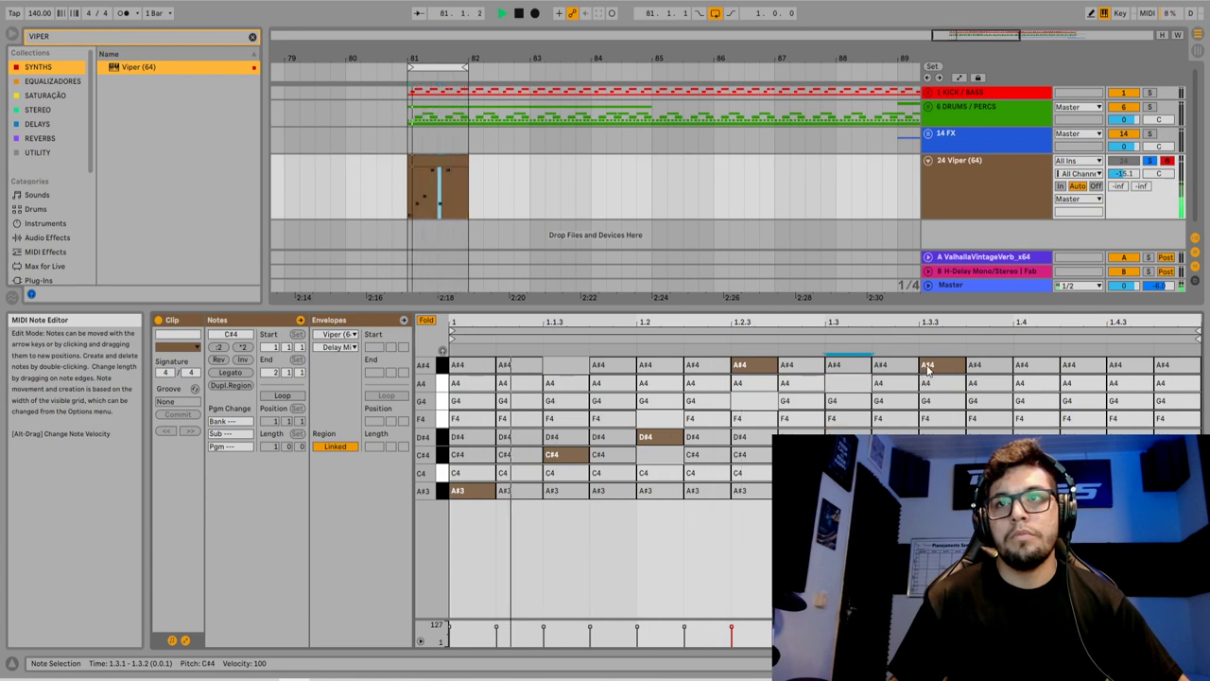
{"action": "left_click_drag", "start_coordinate": [930, 365], "coordinate": [929, 431]}
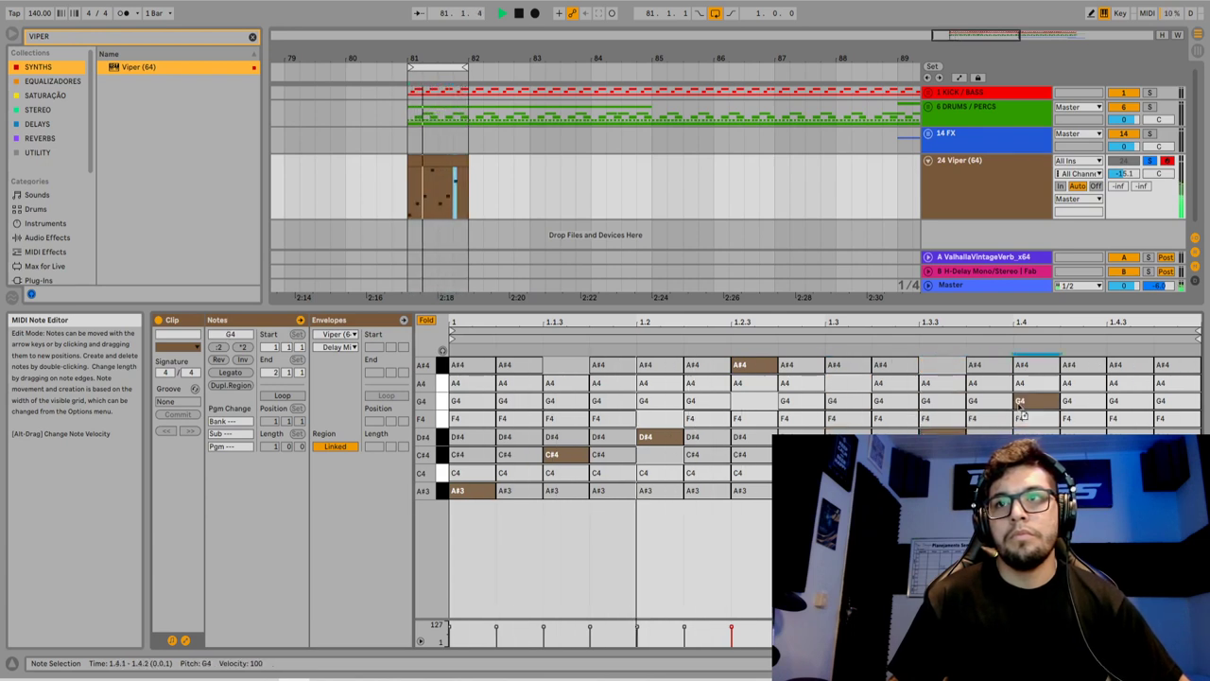
{"action": "left_click", "coordinate": [1074, 399]}
{"action": "key", "text": "Right"}
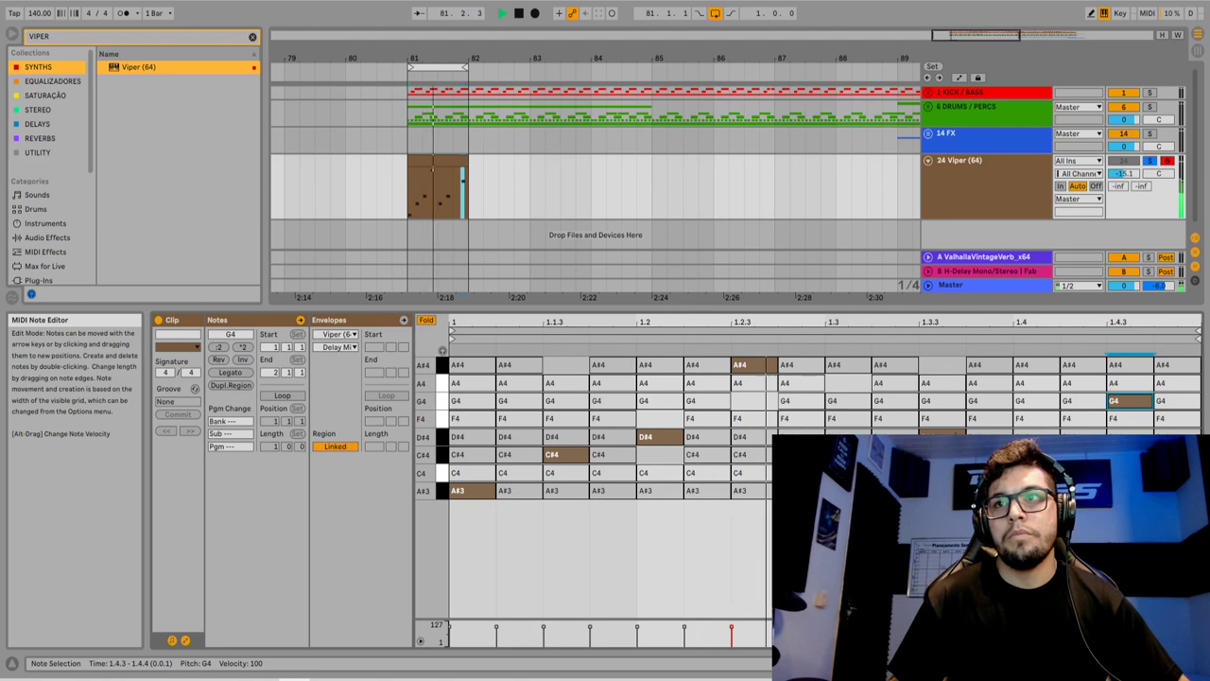
{"action": "left_click", "coordinate": [1037, 436]}
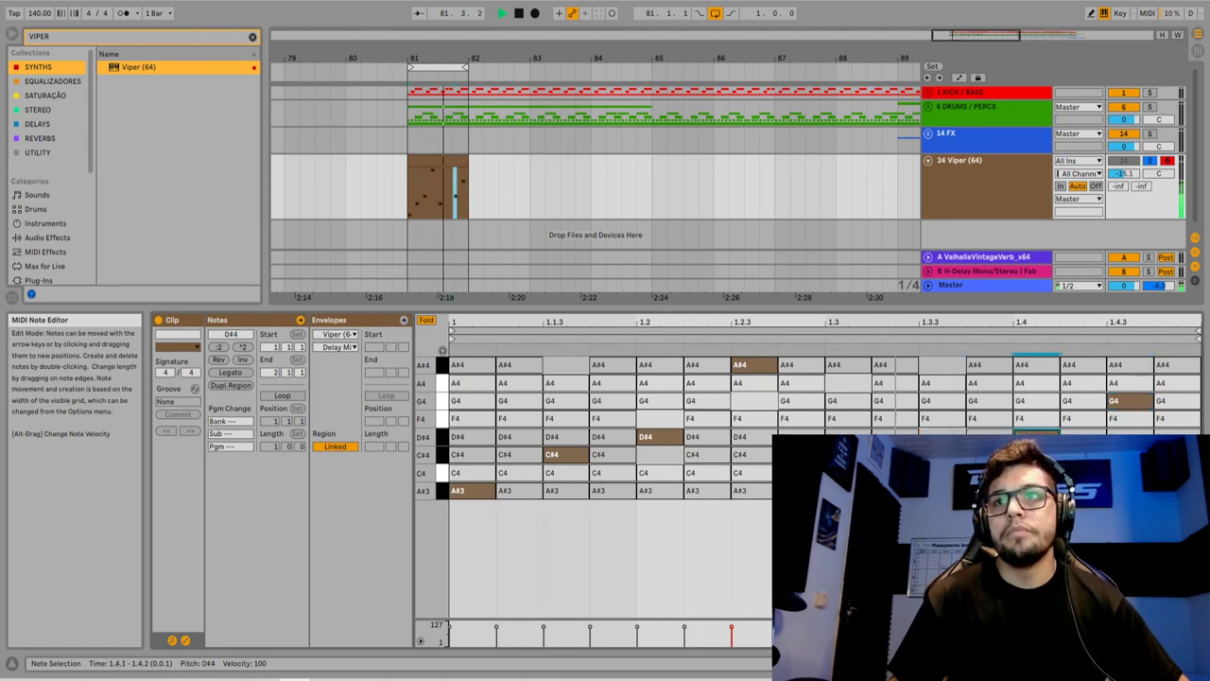
{"action": "left_click", "coordinate": [942, 472]}
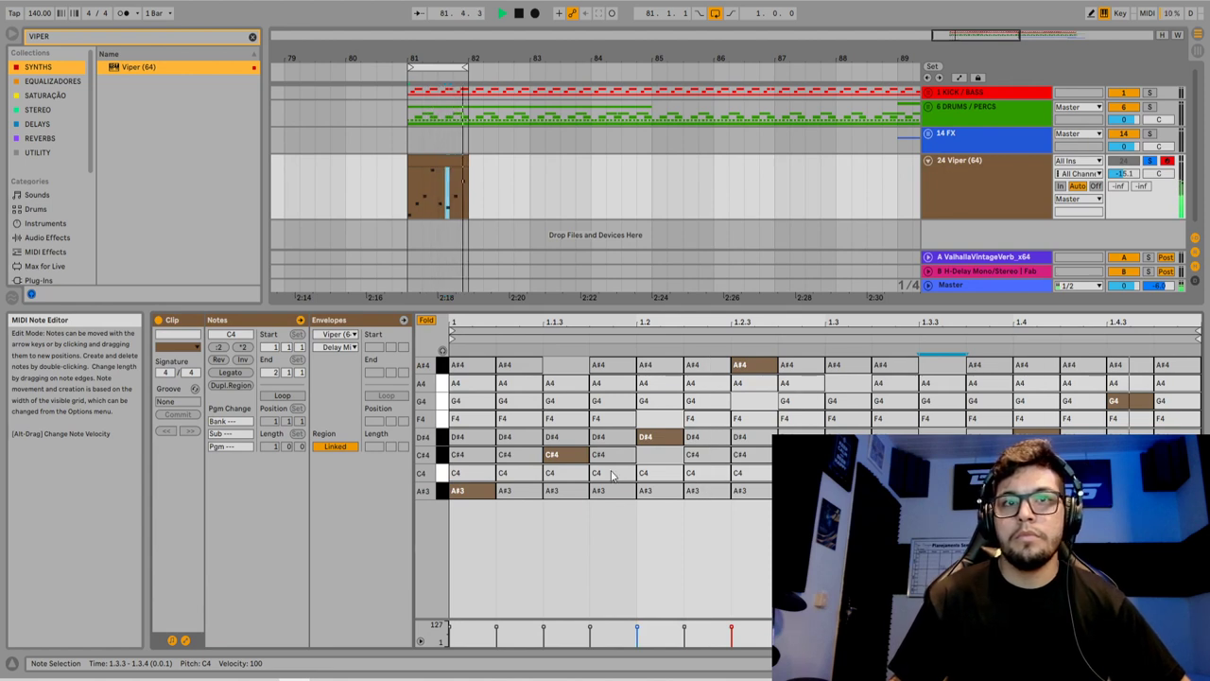
Lower the active notes at 1.1.3 and 1.2 to C4 and C#4, and replace the bar's second half with a copy of its first half
{"action": "left_click_drag", "start_coordinate": [566, 458], "coordinate": [567, 474]}
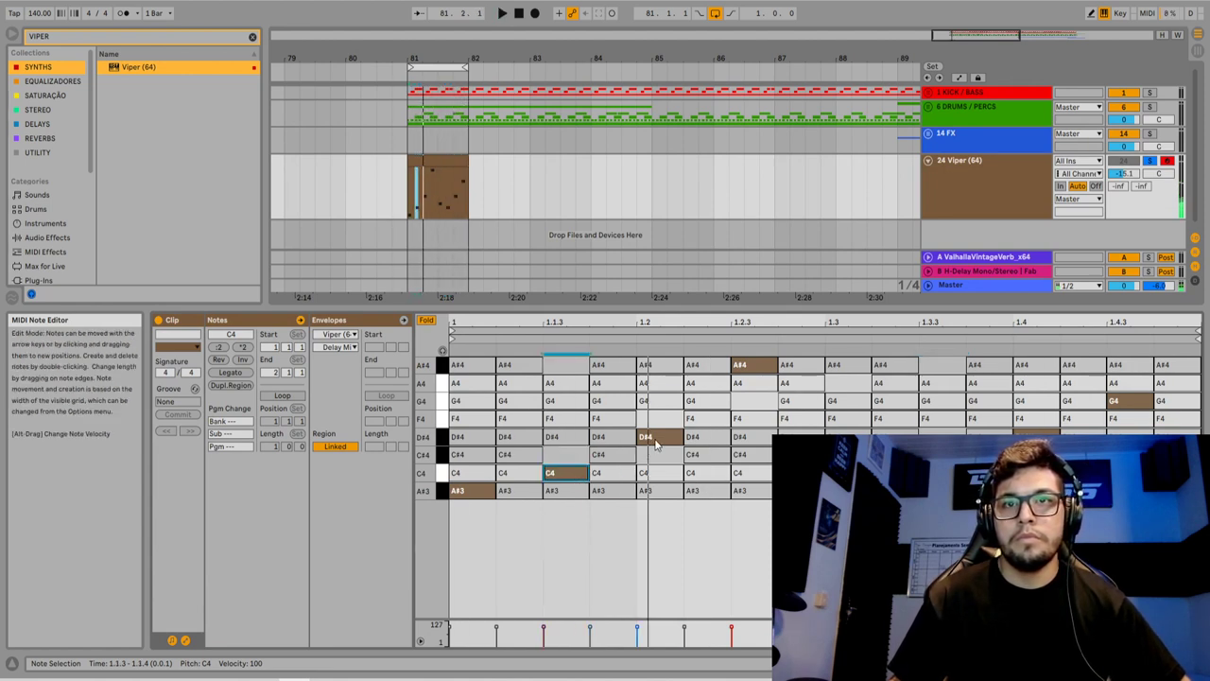
{"action": "left_click_drag", "start_coordinate": [657, 440], "coordinate": [657, 459]}
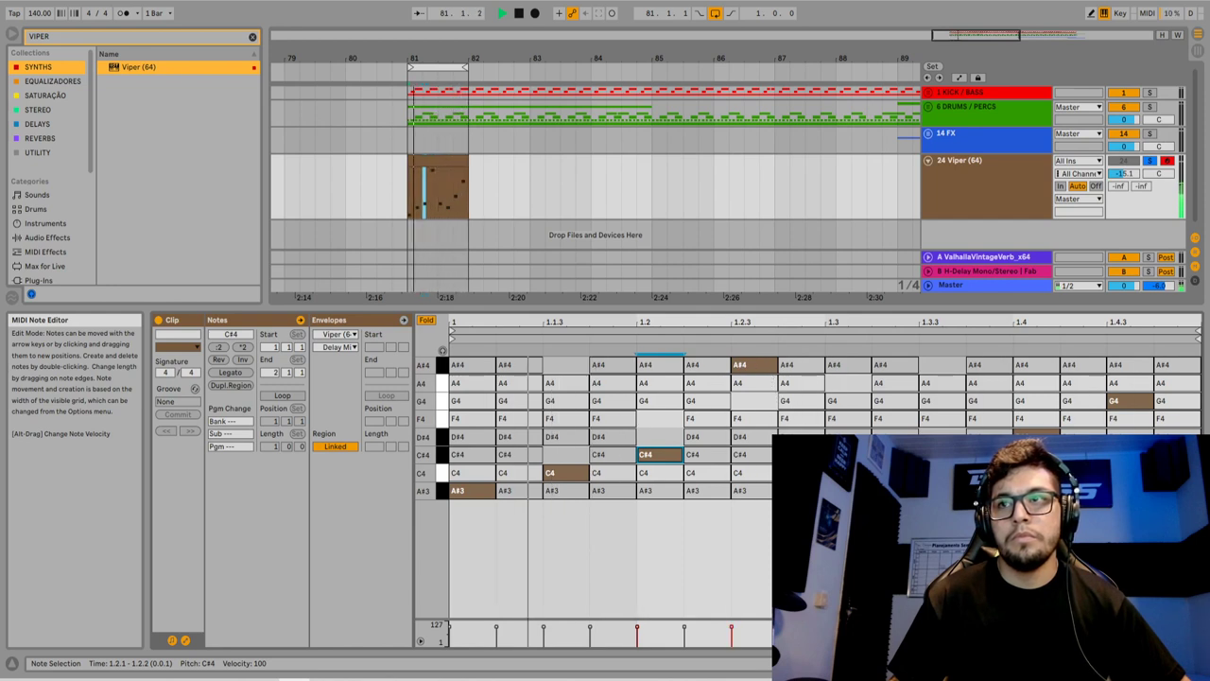
{"action": "left_click_drag", "start_coordinate": [825, 490], "coordinate": [1152, 289]}
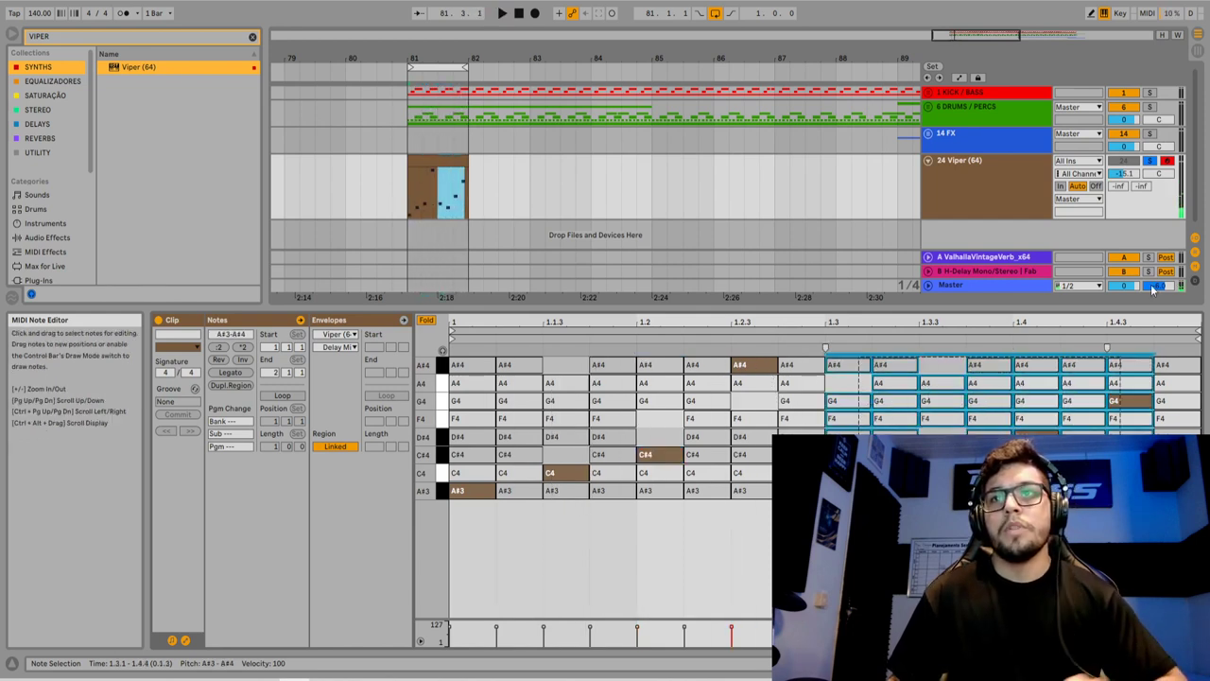
{"action": "left_click_drag", "start_coordinate": [825, 544], "coordinate": [812, 345]}
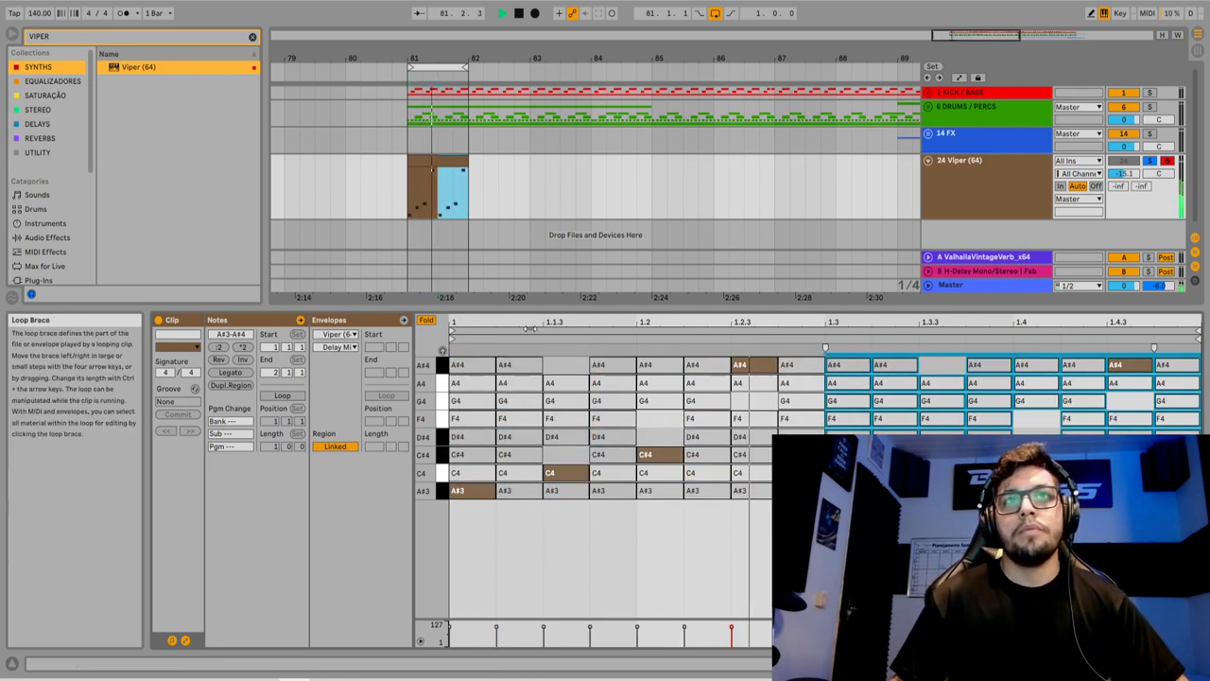
{"action": "key", "text": "space"}
Transpose all notes in the Viper clip up one octave and play the result
{"action": "double_click", "coordinate": [994, 176]}
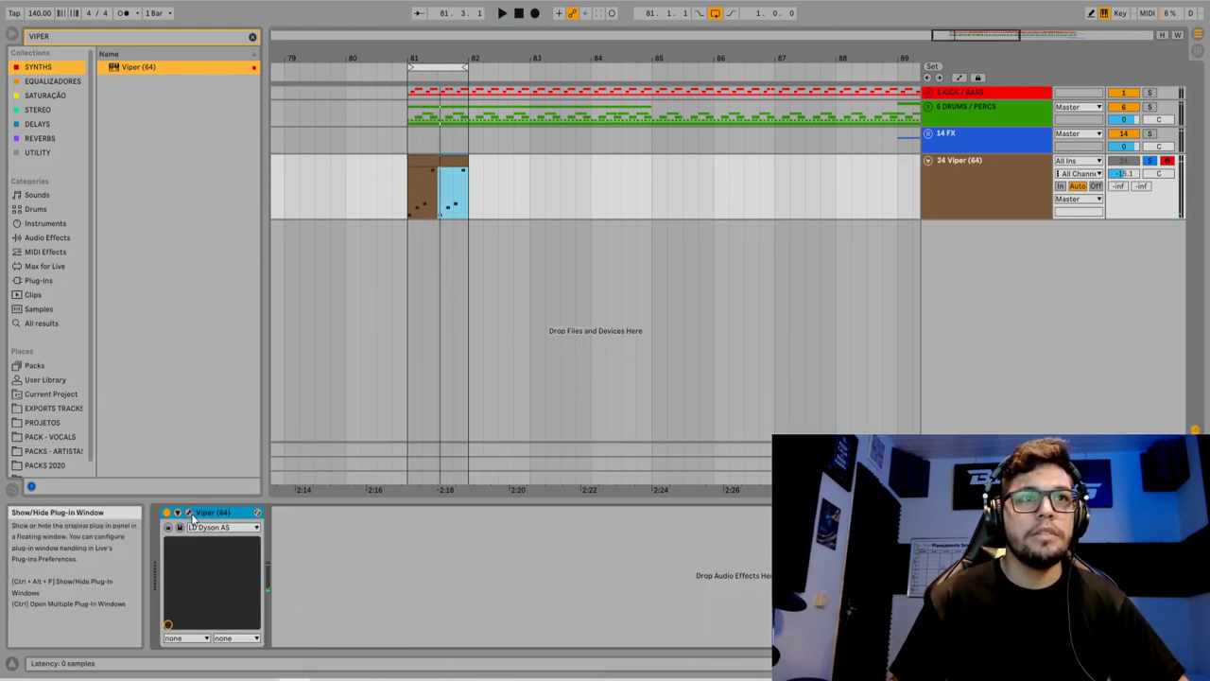
{"action": "left_click", "coordinate": [468, 171]}
{"action": "left_click_drag", "start_coordinate": [468, 171], "coordinate": [399, 175]}
{"action": "double_click", "coordinate": [410, 183]}
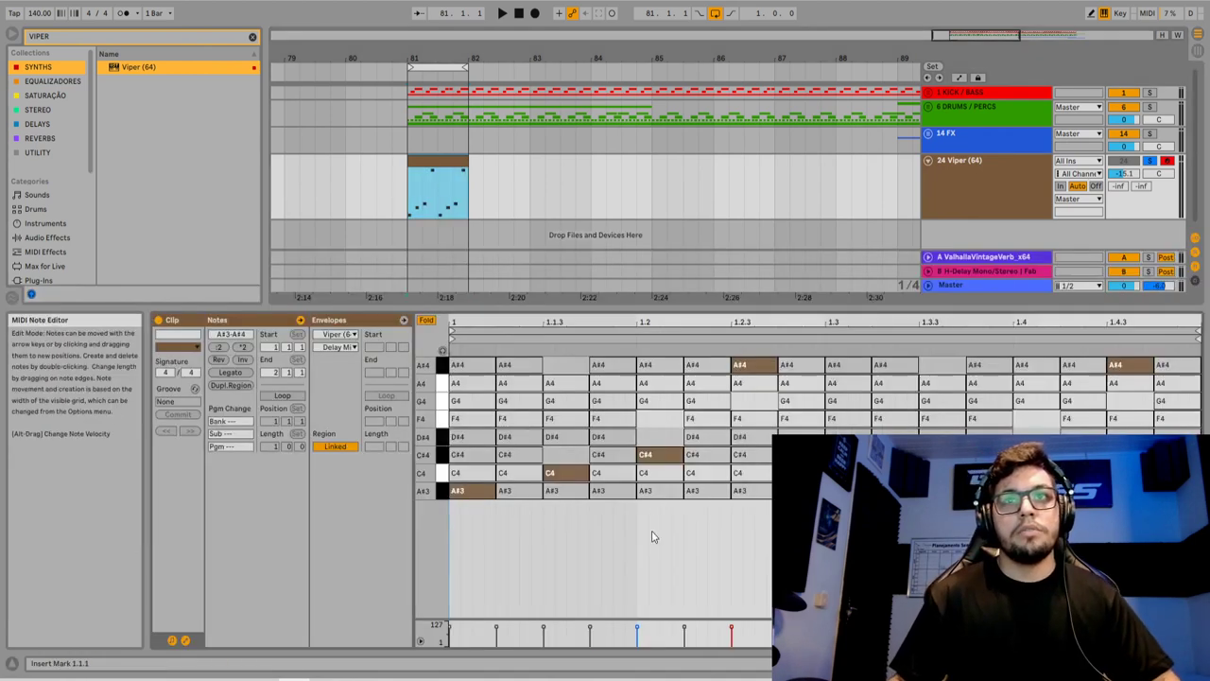
{"action": "key", "text": "shift+Up"}
{"action": "key", "text": "space"}
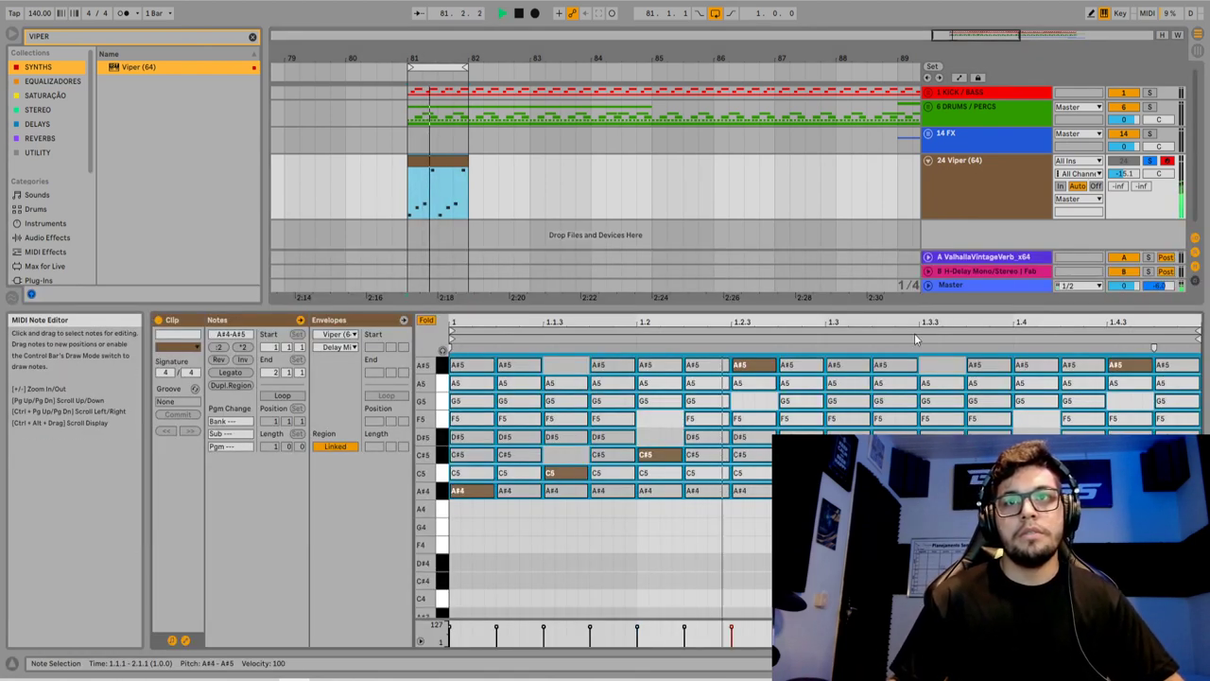
Open the Viper plug-in window, inspect its LFO and effects sections during playback, and close it
{"action": "double_click", "coordinate": [999, 178]}
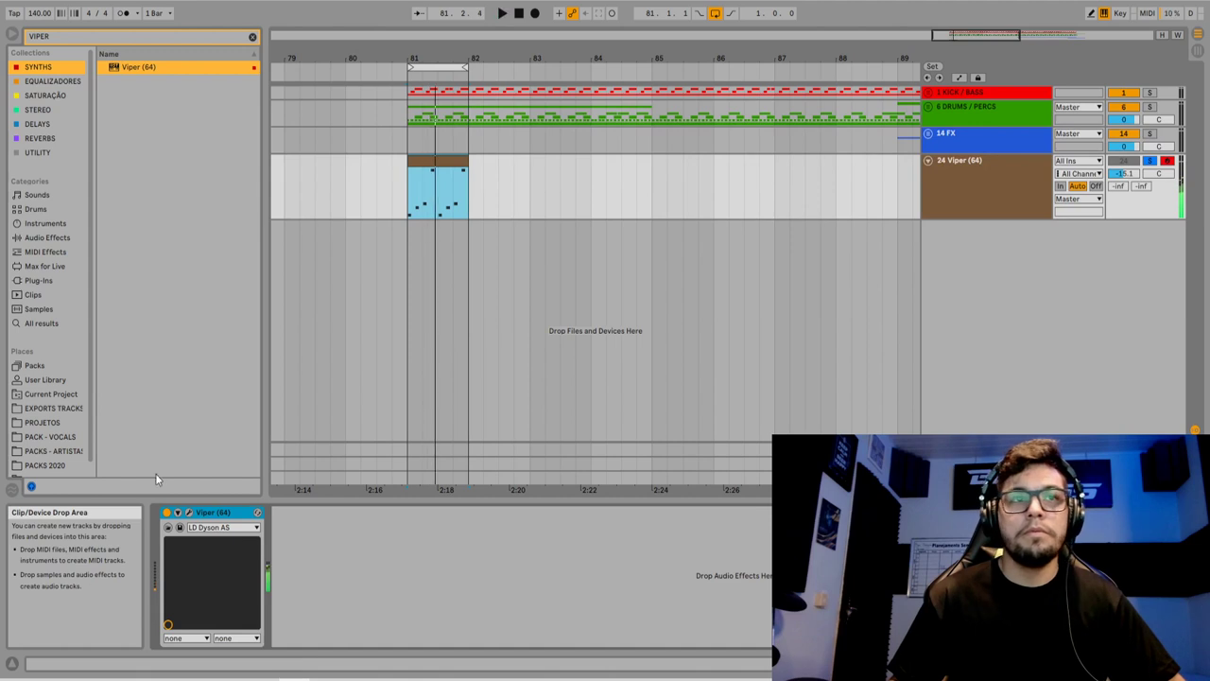
{"action": "left_click", "coordinate": [189, 513]}
{"action": "left_click", "coordinate": [273, 404]}
{"action": "left_click", "coordinate": [279, 475]}
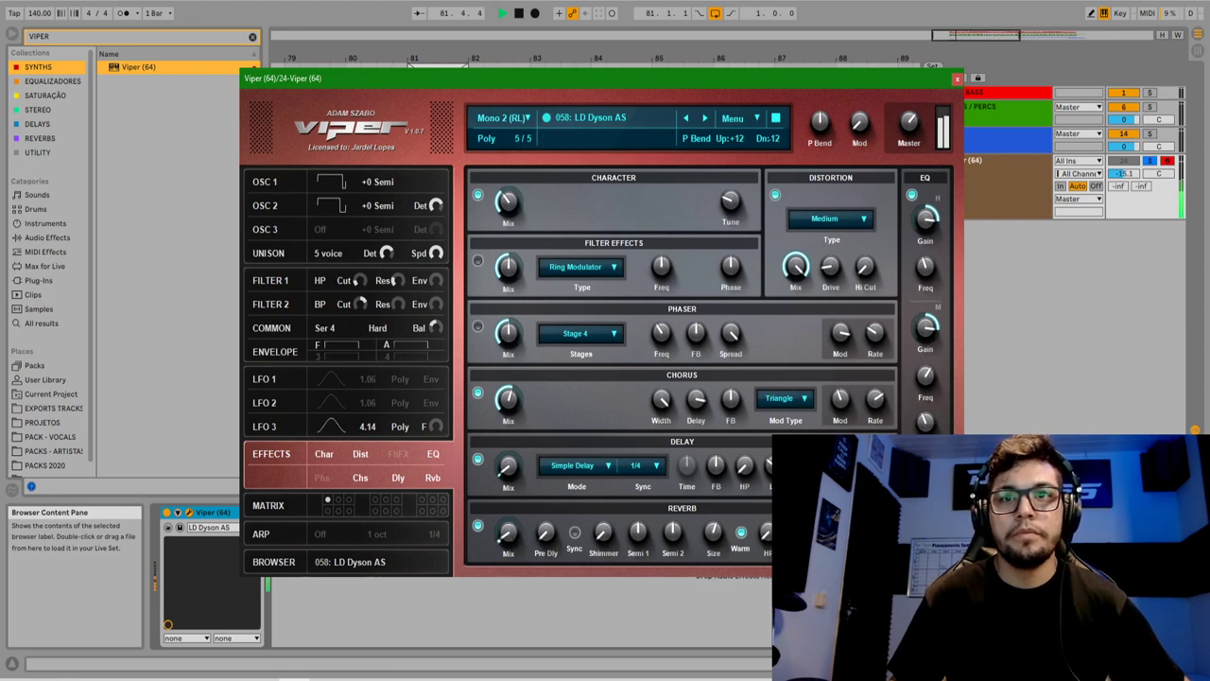
{"action": "mouse_move", "coordinate": [671, 547]}
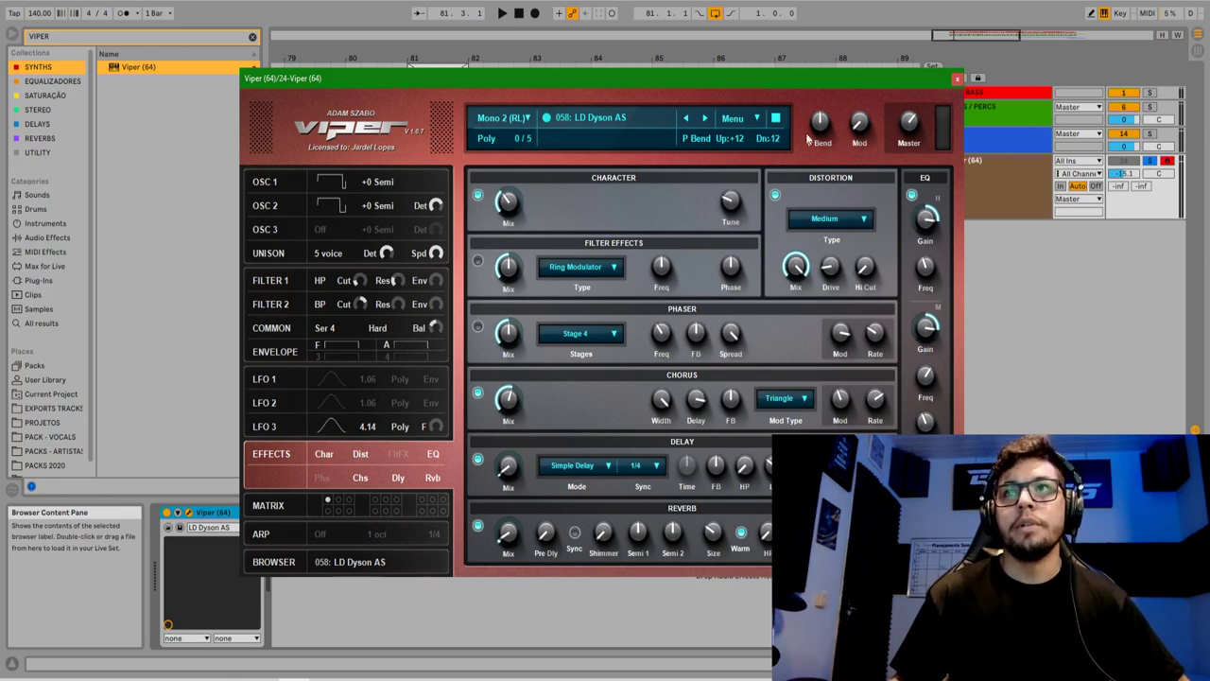
{"action": "left_click_drag", "start_coordinate": [761, 80], "coordinate": [745, 118]}
{"action": "left_click", "coordinate": [940, 117]}
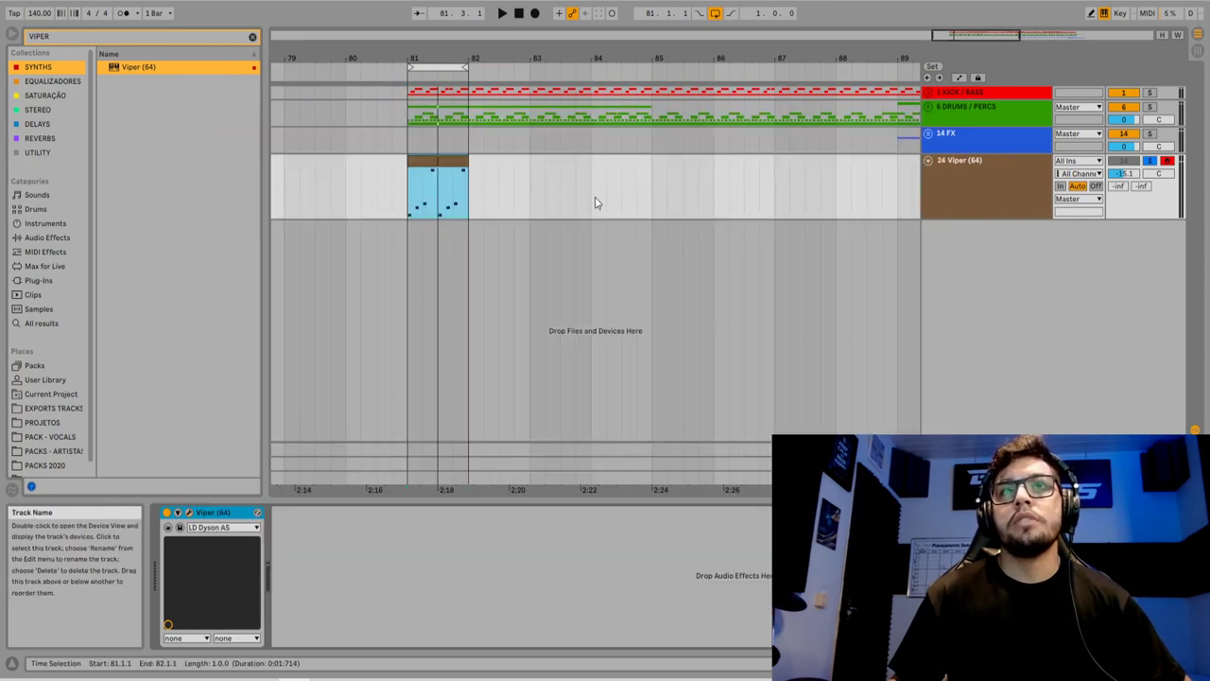
Duplicate the one-bar clip repeatedly up to bar 97 and consolidate the copies into a single 16-bar clip
{"action": "left_click_drag", "start_coordinate": [636, 62], "coordinate": [649, 89]}
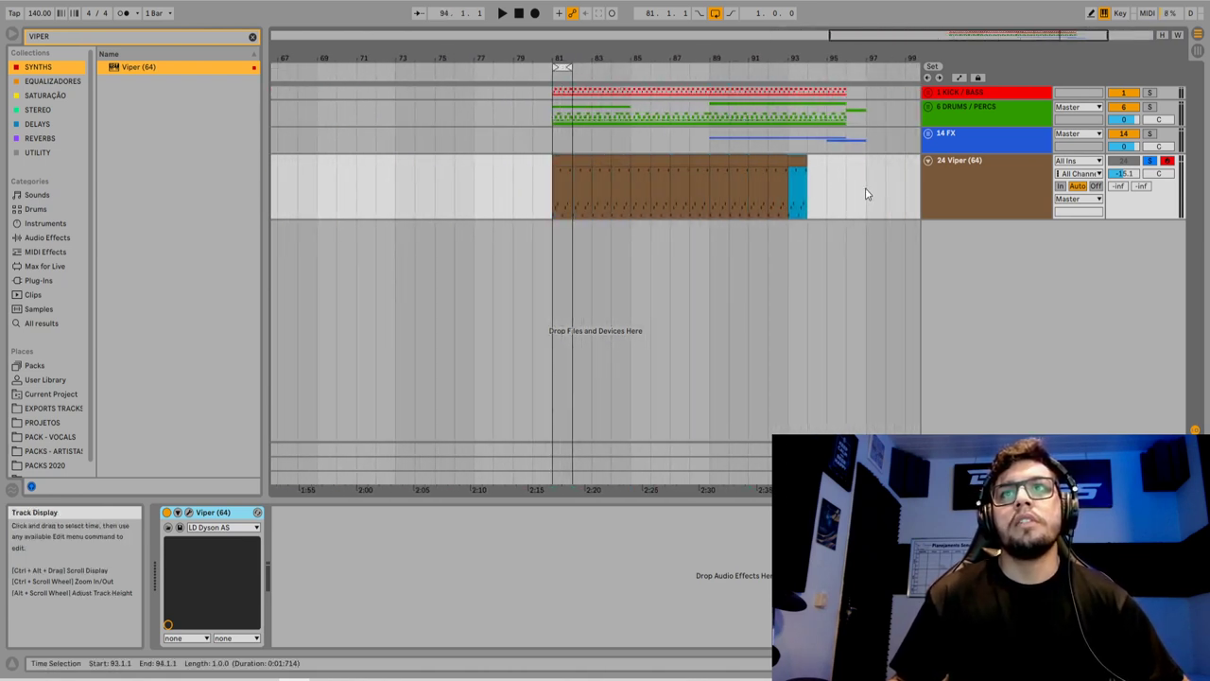
{"action": "left_click_drag", "start_coordinate": [868, 194], "coordinate": [520, 197]}
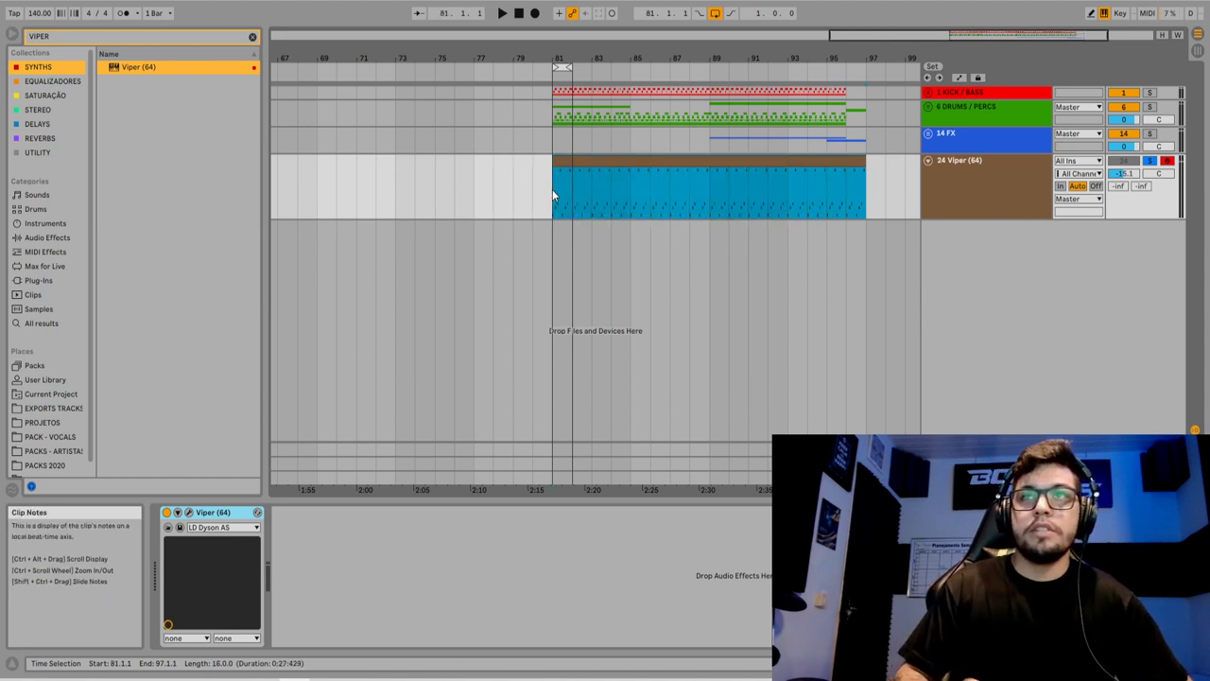
Rename the Viper track ARP 1 and set the loop to its whole 16-bar clip
{"action": "left_click", "coordinate": [950, 183]}
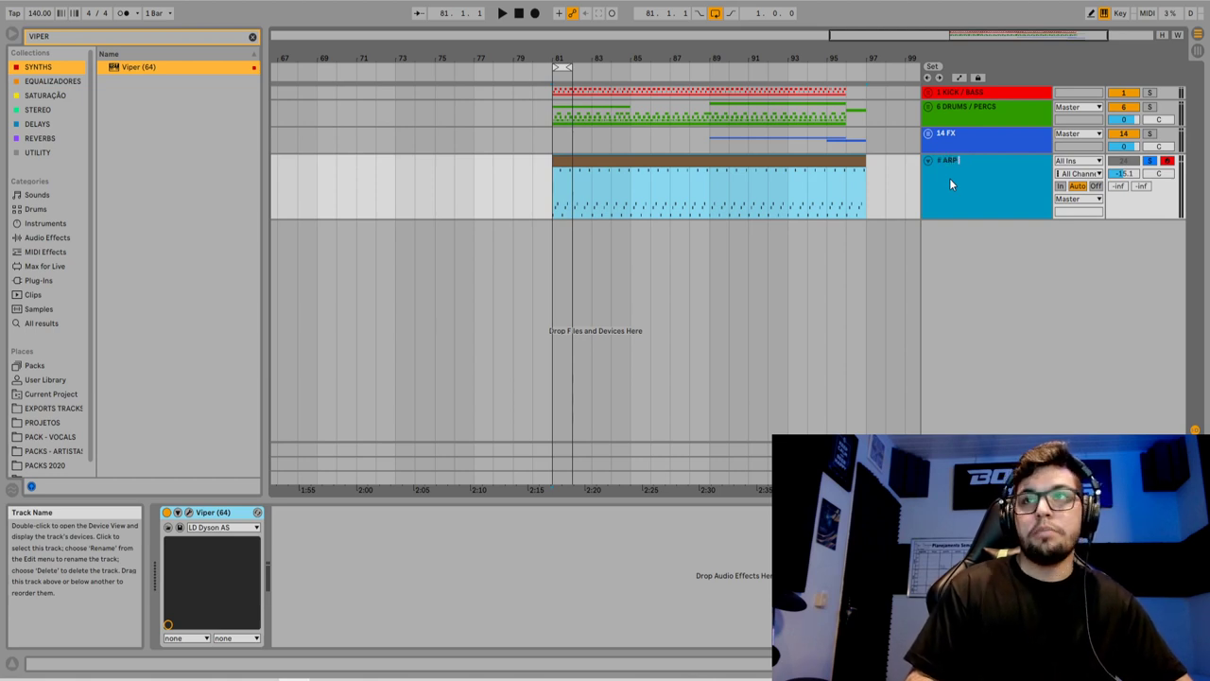
{"action": "key", "text": "space"}
{"action": "left_click", "coordinate": [844, 157]}
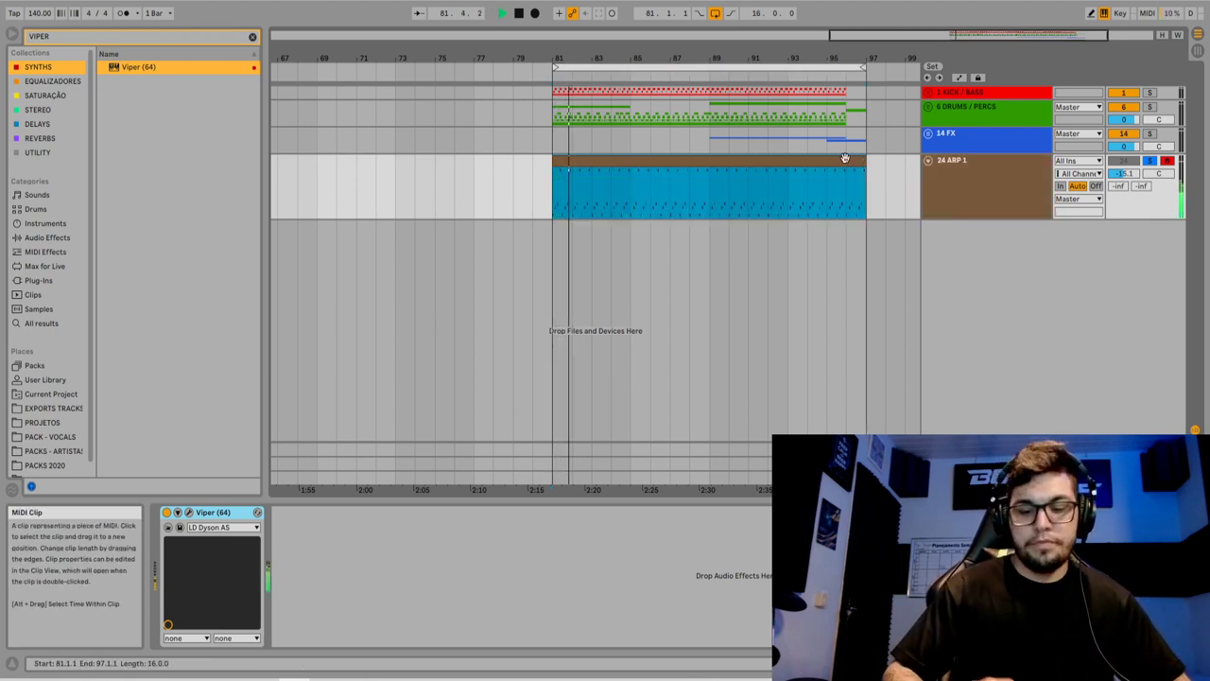
Compare the ARP 1 part within the full mix and in solo
{"action": "left_click", "coordinate": [1152, 163]}
{"action": "left_click", "coordinate": [1151, 162]}
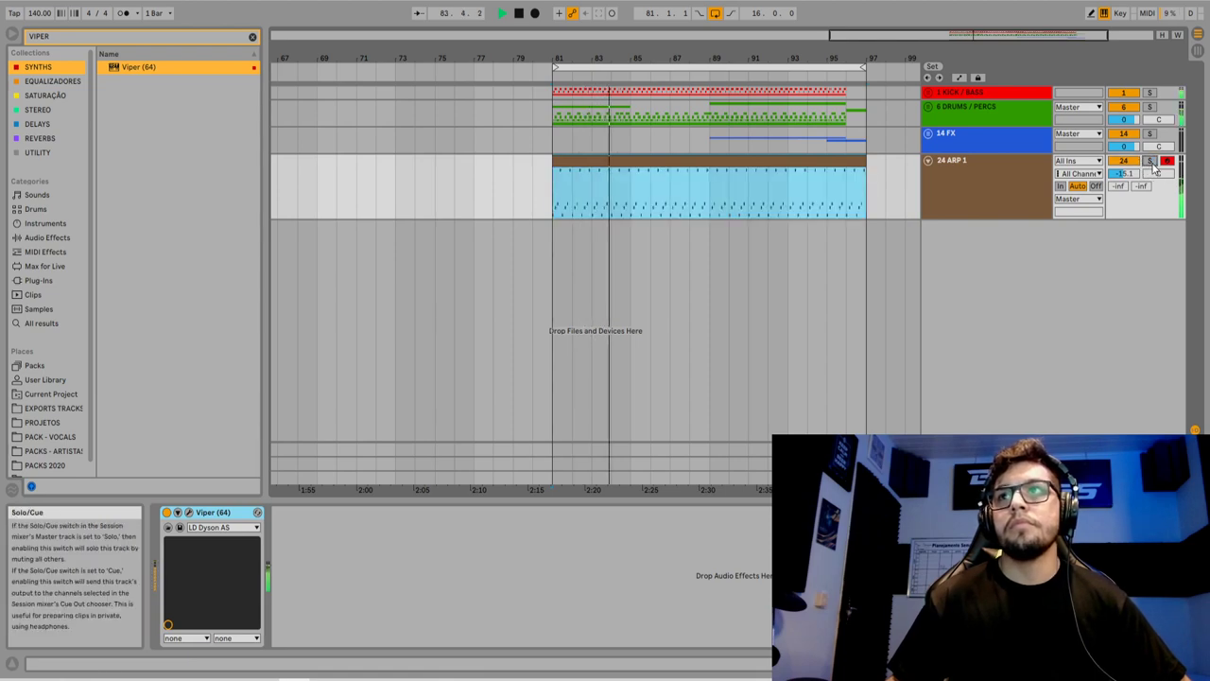
{"action": "double_click", "coordinate": [649, 161]}
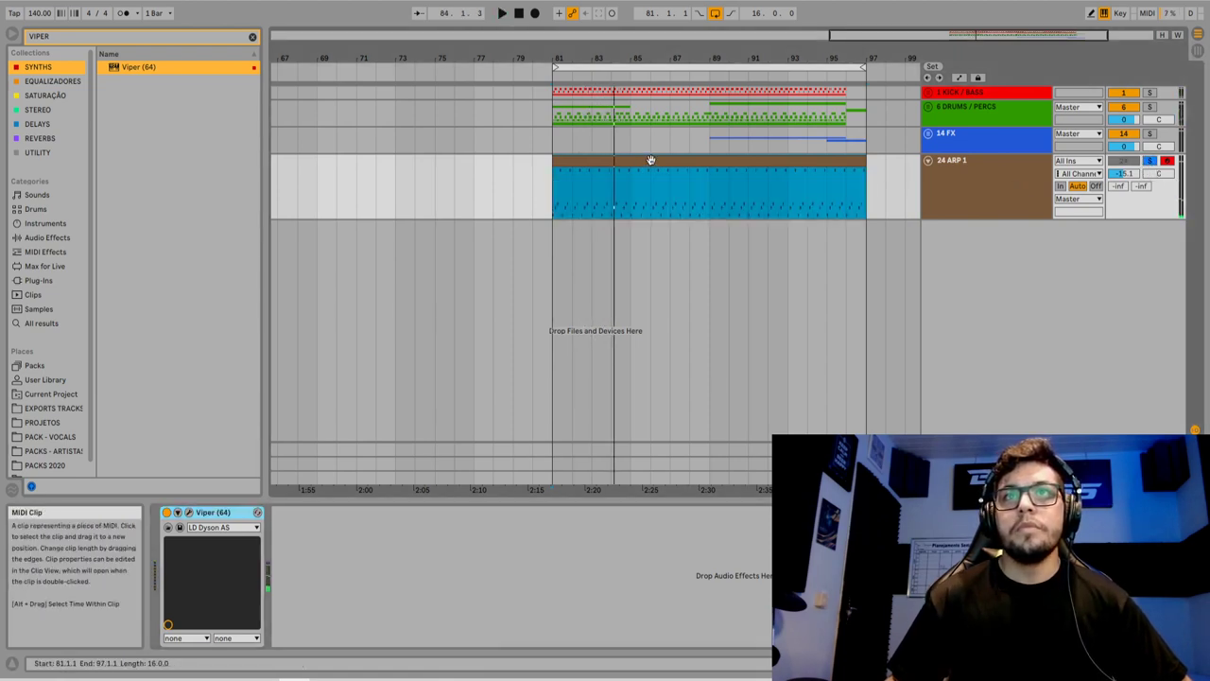
Audition further Viper lead presets during playback and settle on LD Mau5 One AS for the ARP 1 track
{"action": "left_click", "coordinate": [979, 182]}
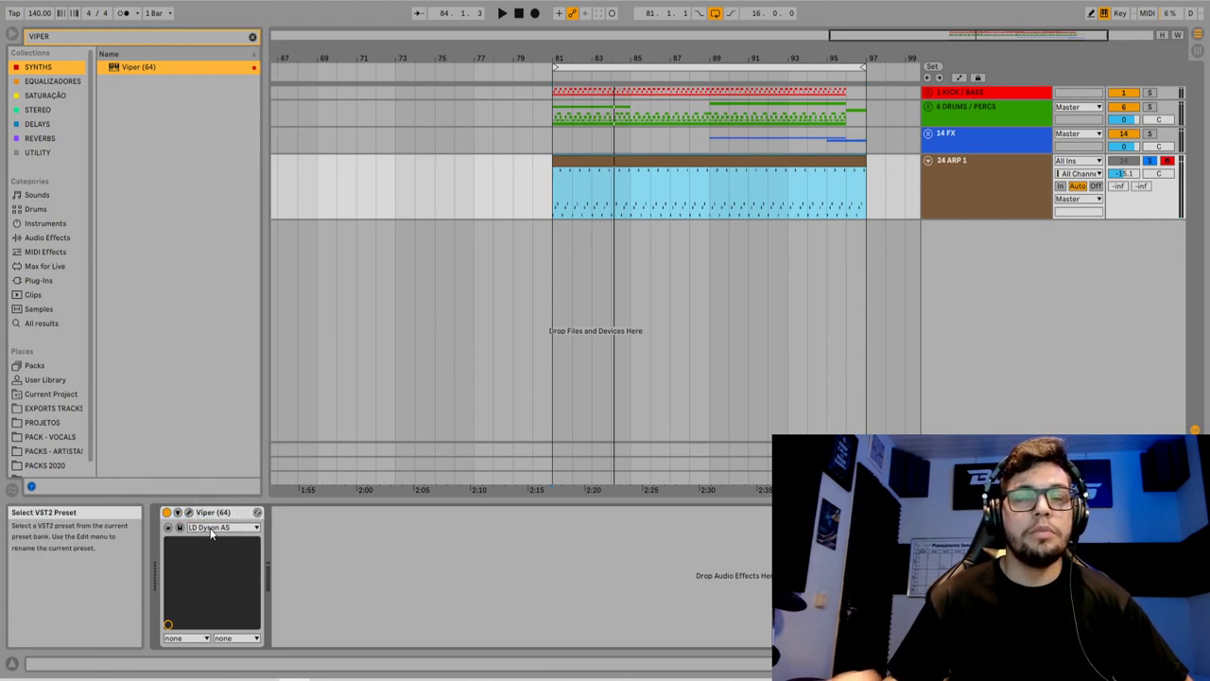
{"action": "key", "text": "space"}
{"action": "scroll", "coordinate": [210, 528], "scroll_direction": "down", "scroll_amount": 1}
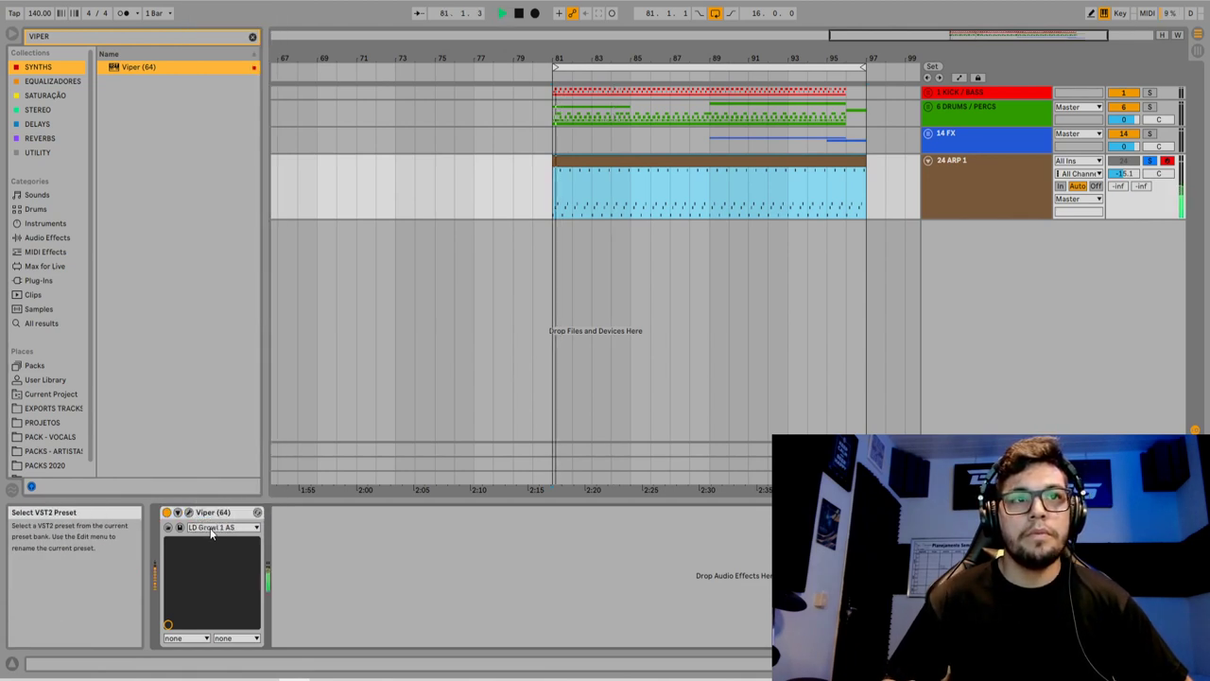
{"action": "scroll", "coordinate": [210, 534], "scroll_direction": "down", "scroll_amount": 3}
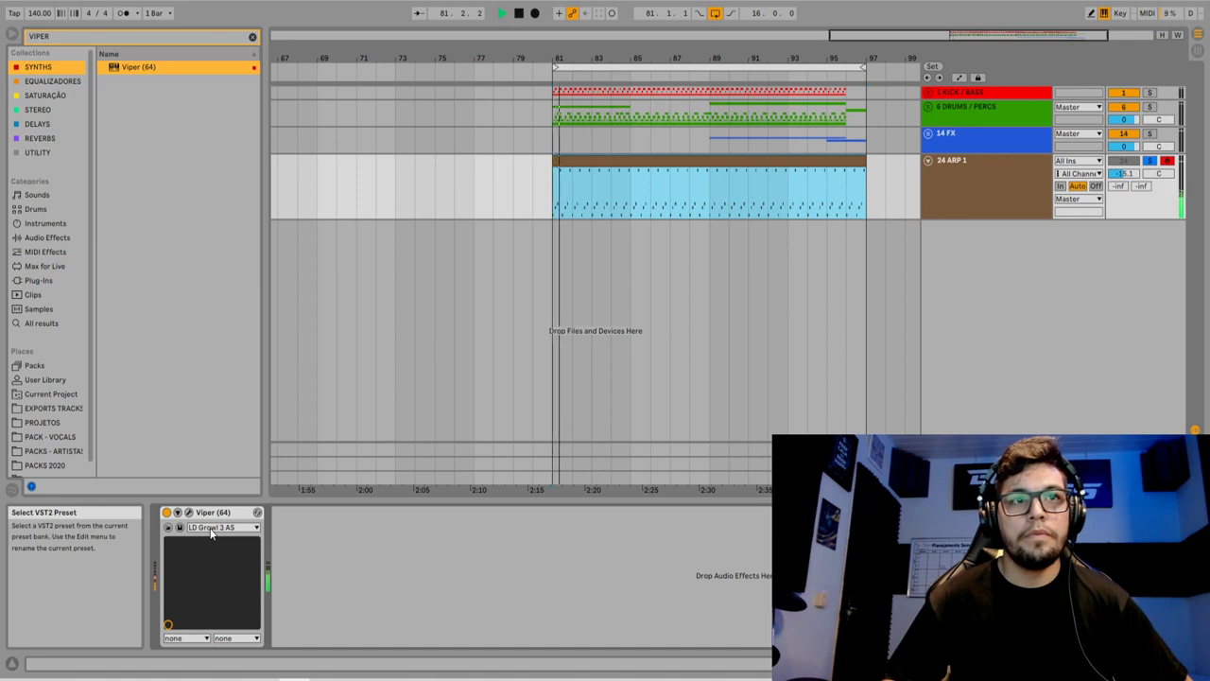
{"action": "scroll", "coordinate": [210, 534], "scroll_direction": "down", "scroll_amount": 2}
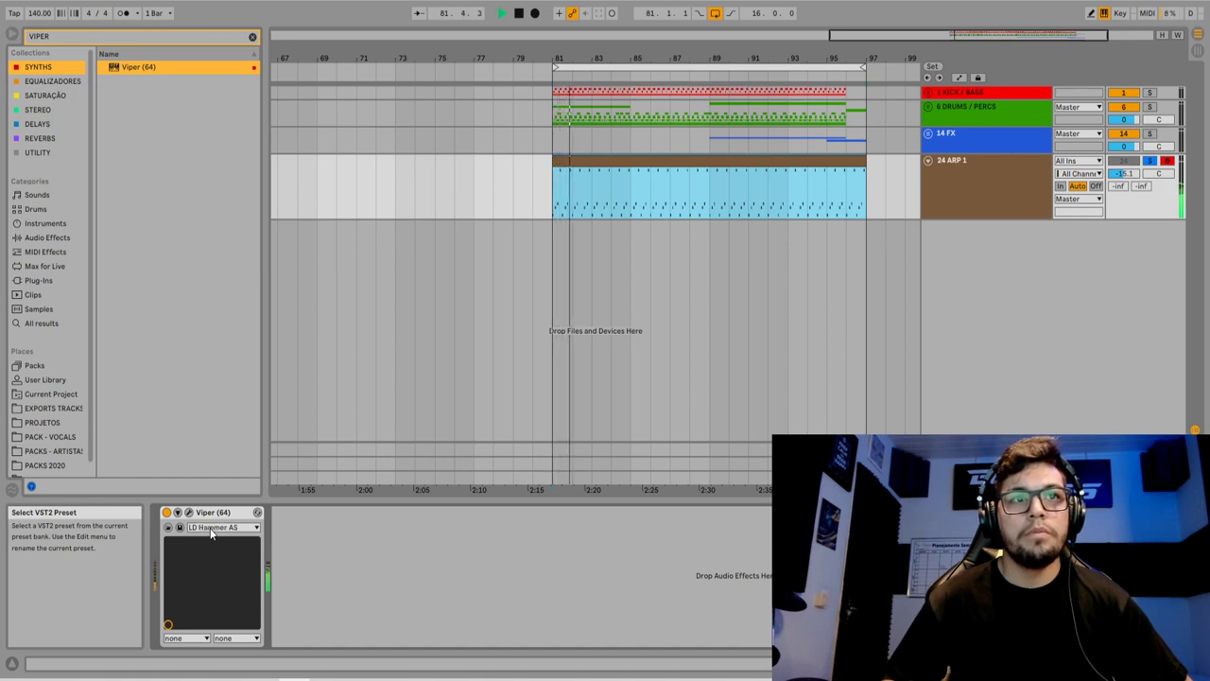
{"action": "scroll", "coordinate": [210, 533], "scroll_direction": "down", "scroll_amount": 1}
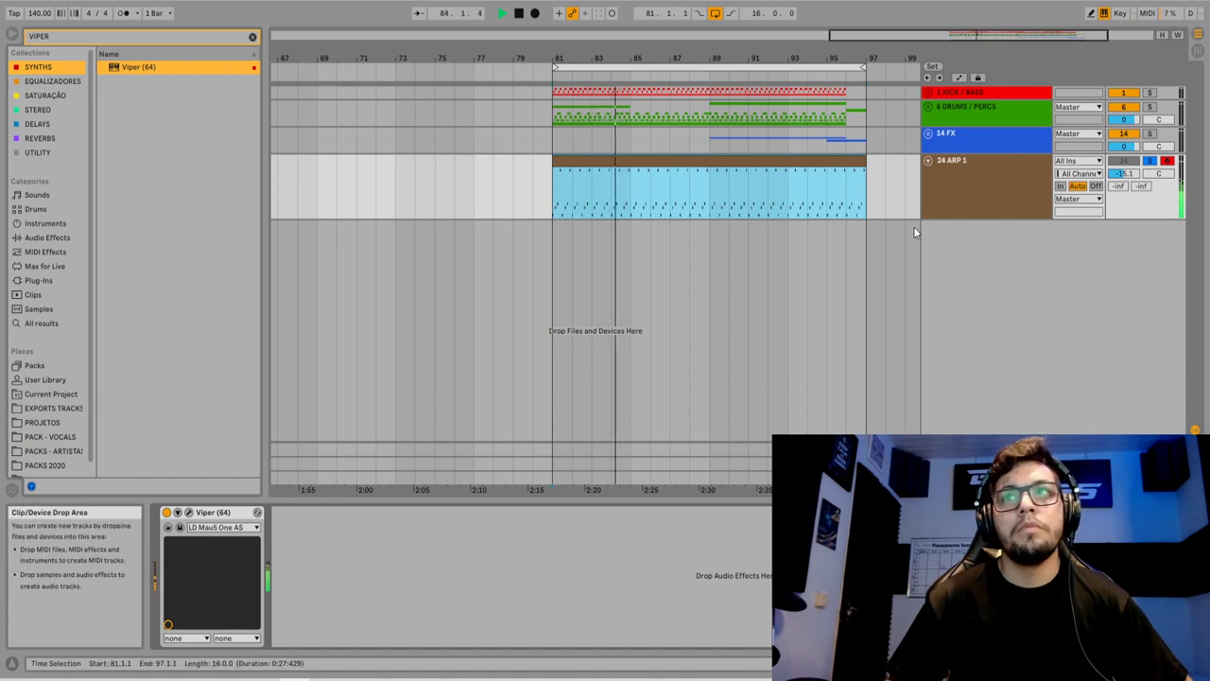
{"action": "key", "text": "space"}
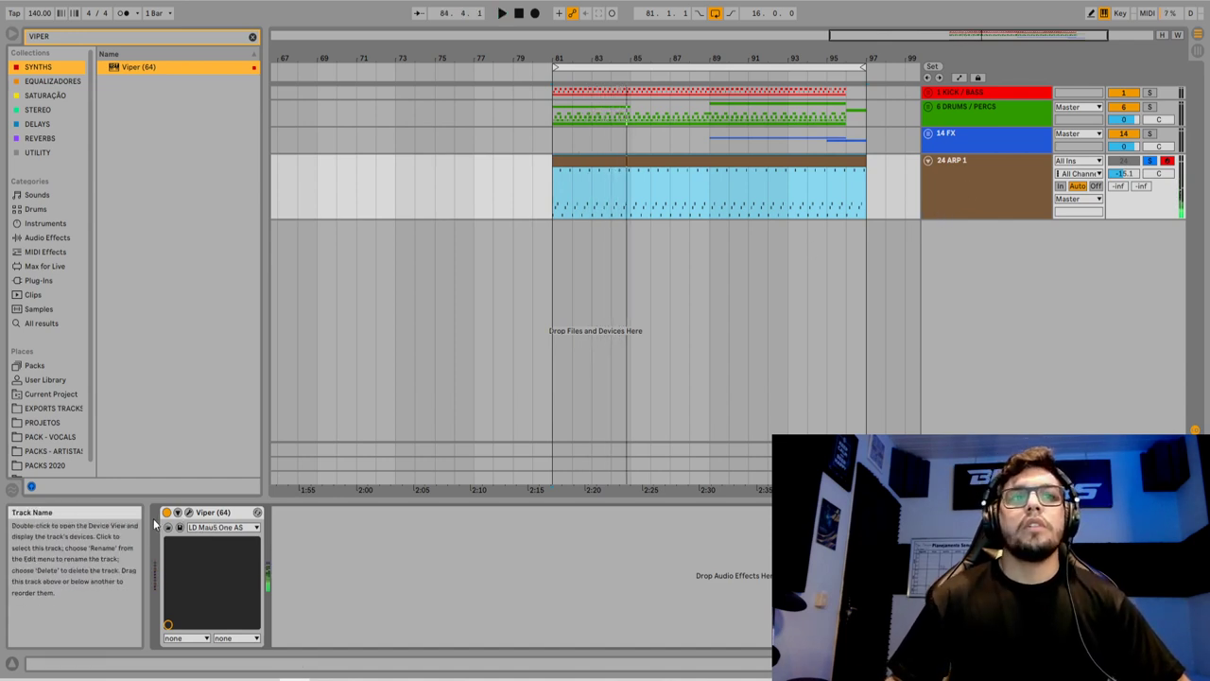
Turn down the mix of Viper's built-in delay in its effects section and close the plug-in window
{"action": "left_click", "coordinate": [188, 514]}
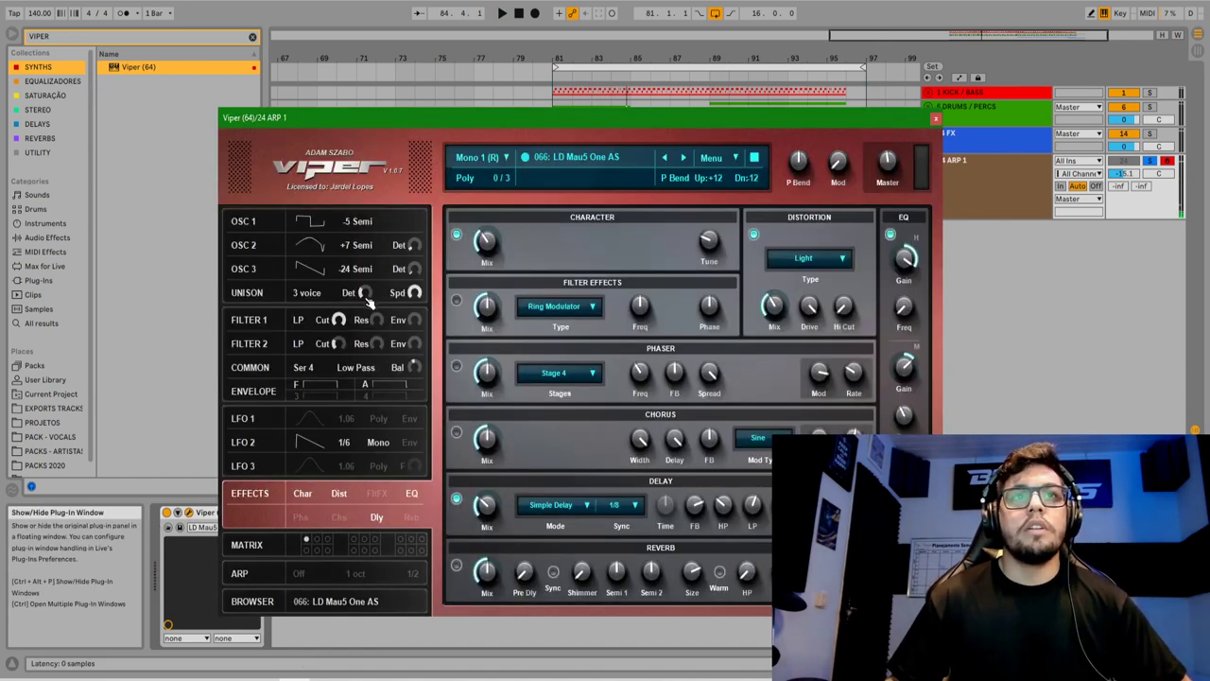
{"action": "left_click", "coordinate": [273, 466]}
{"action": "left_click", "coordinate": [268, 546]}
{"action": "left_click", "coordinate": [274, 504]}
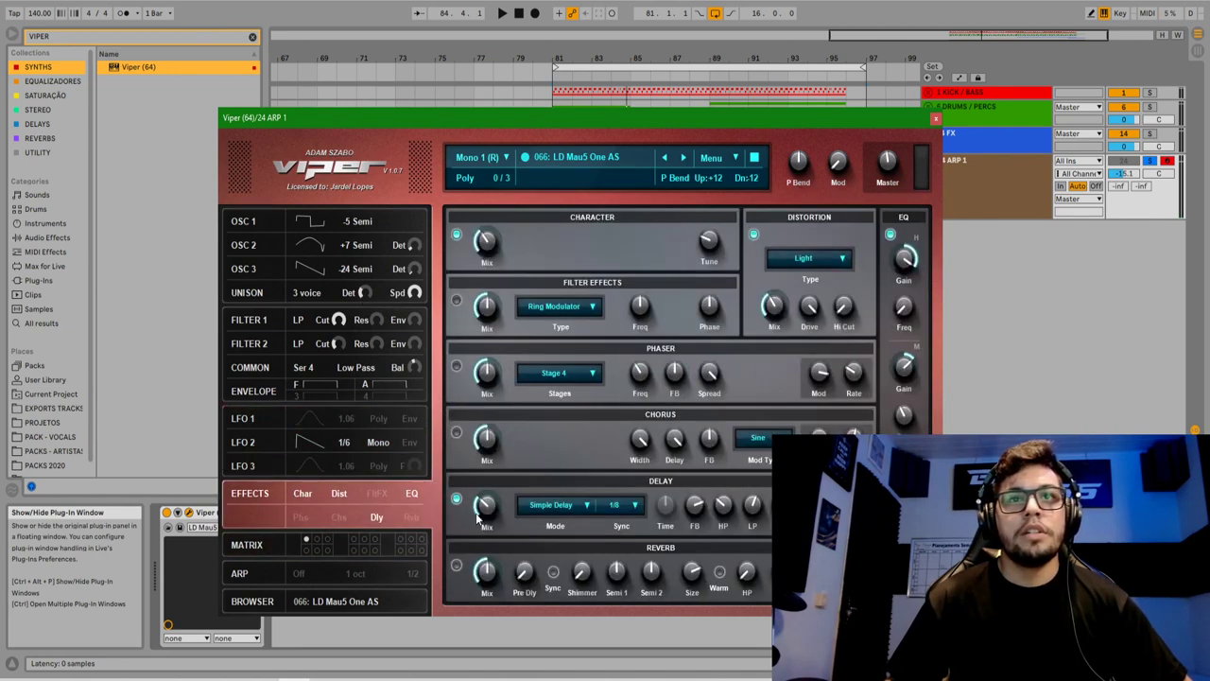
{"action": "mouse_move", "coordinate": [491, 507]}
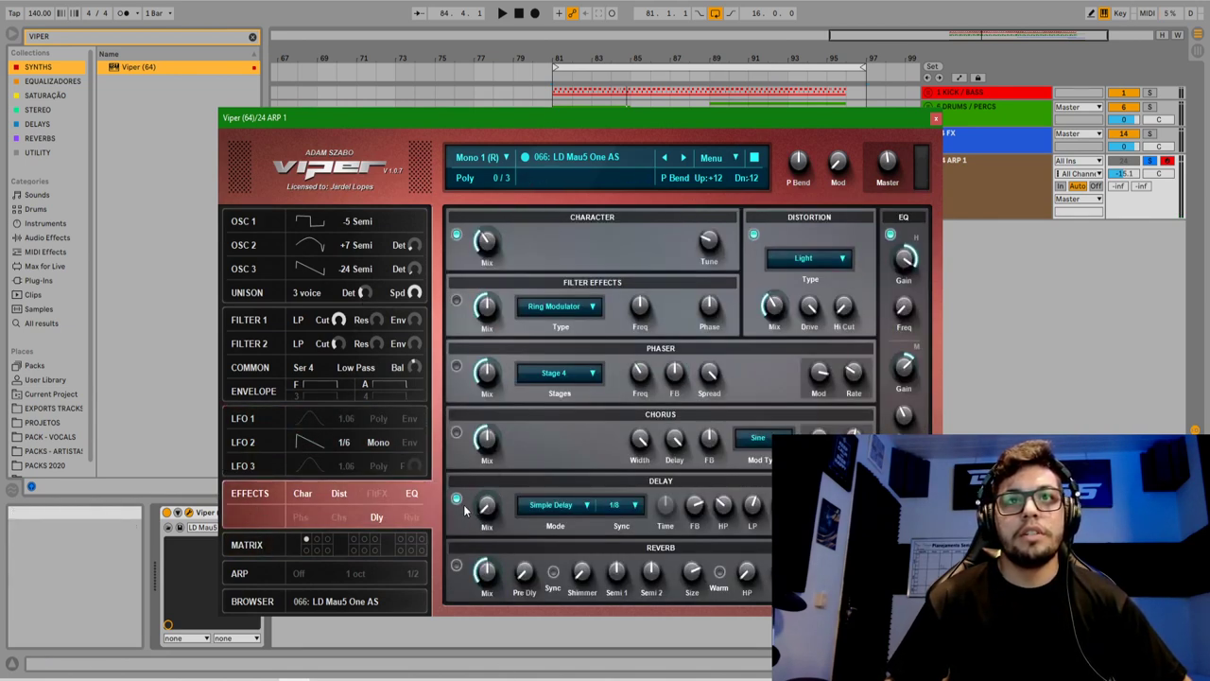
{"action": "left_click", "coordinate": [935, 118]}
Load the ColourCopy delay from the DELAYS collection onto the ARP 1 track
{"action": "left_click", "coordinate": [38, 67]}
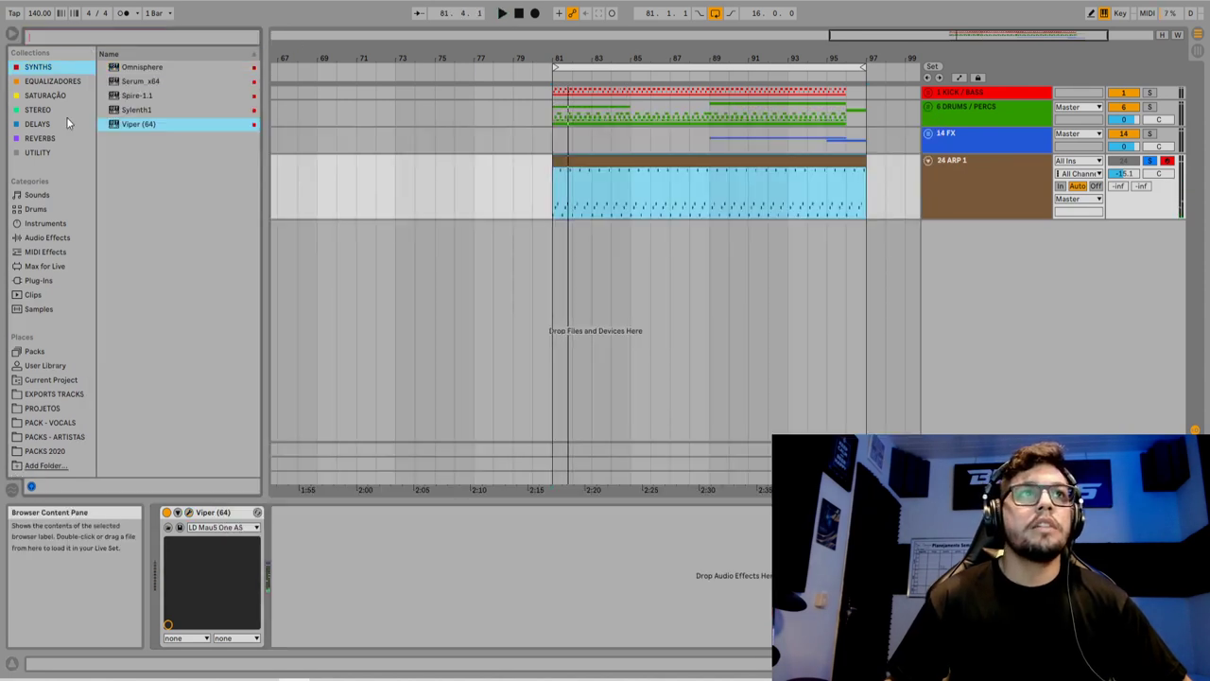
{"action": "left_click", "coordinate": [37, 124]}
{"action": "left_click", "coordinate": [156, 66]}
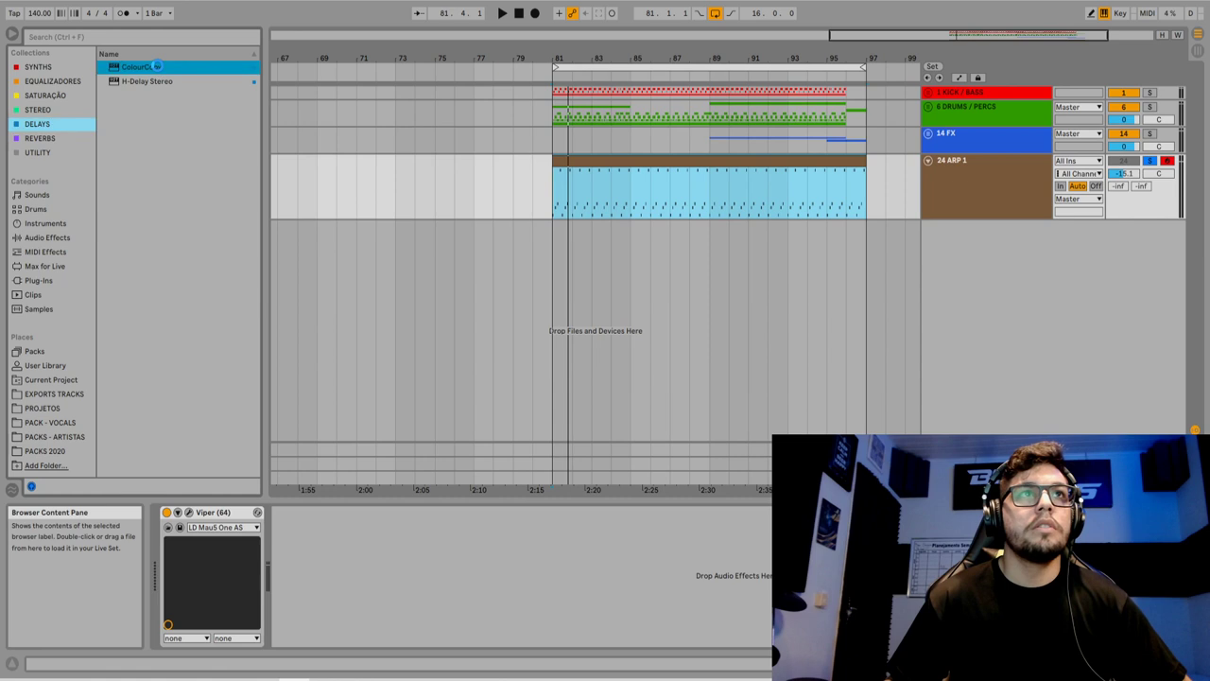
{"action": "double_click", "coordinate": [156, 67]}
Adjust ColourCopy's mix and set its right tap to 0.00 during playback, closing the plug-in window and stopping playback
{"action": "key", "text": "space"}
{"action": "left_click_drag", "start_coordinate": [730, 262], "coordinate": [730, 263]}
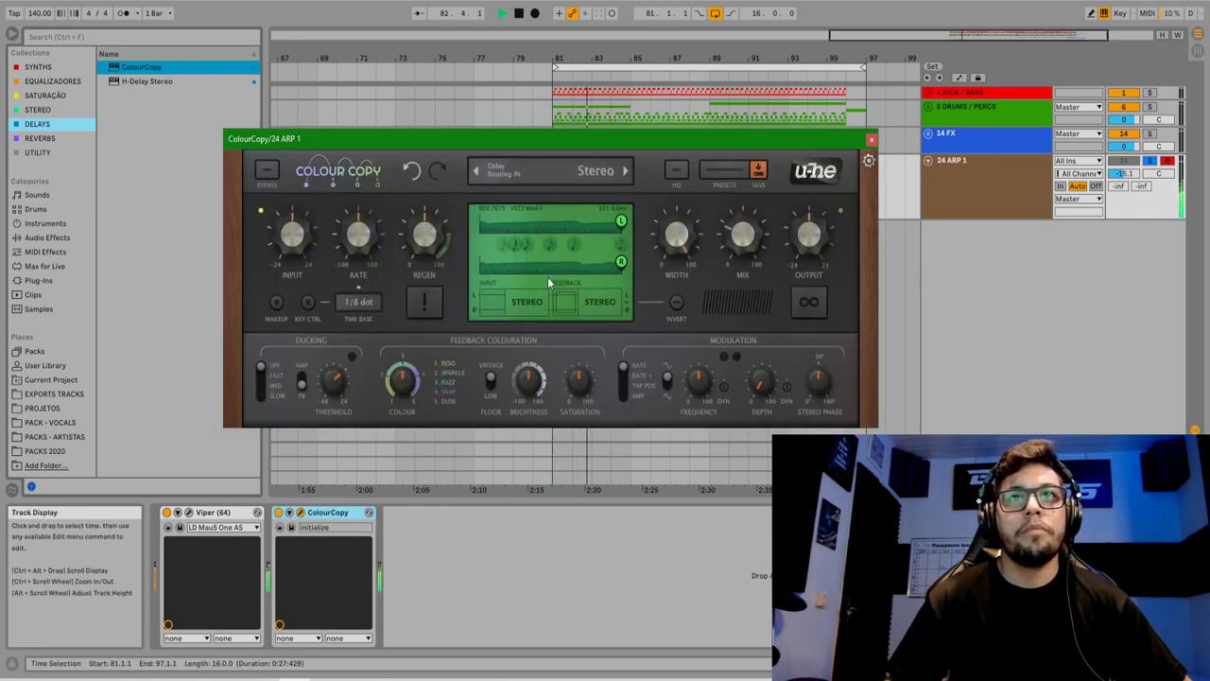
{"action": "left_click_drag", "start_coordinate": [616, 261], "coordinate": [479, 262]}
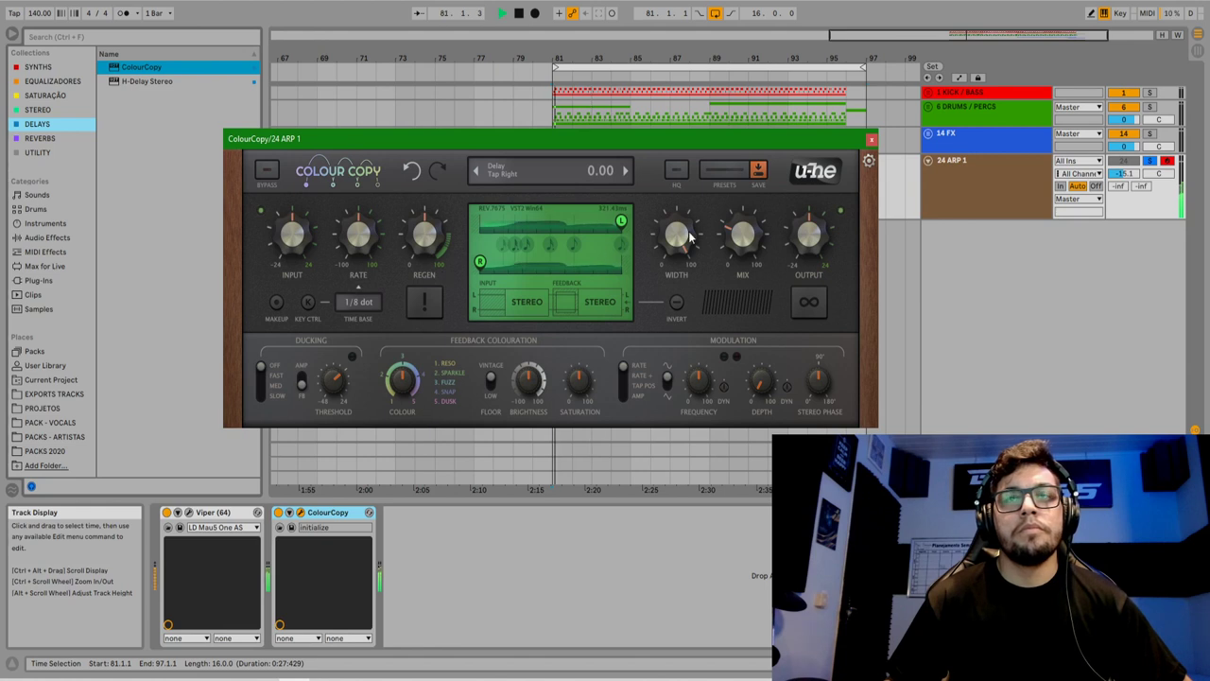
{"action": "left_click", "coordinate": [871, 143]}
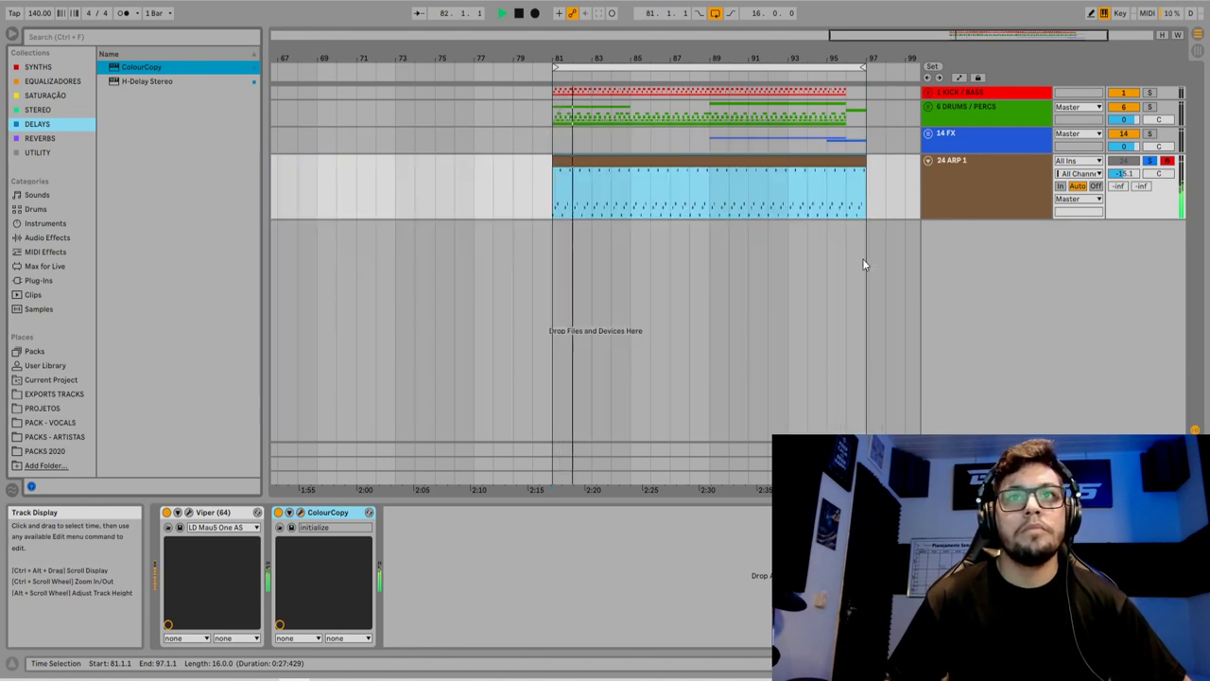
{"action": "key", "text": "space"}
{"action": "left_click", "coordinate": [1150, 162]}
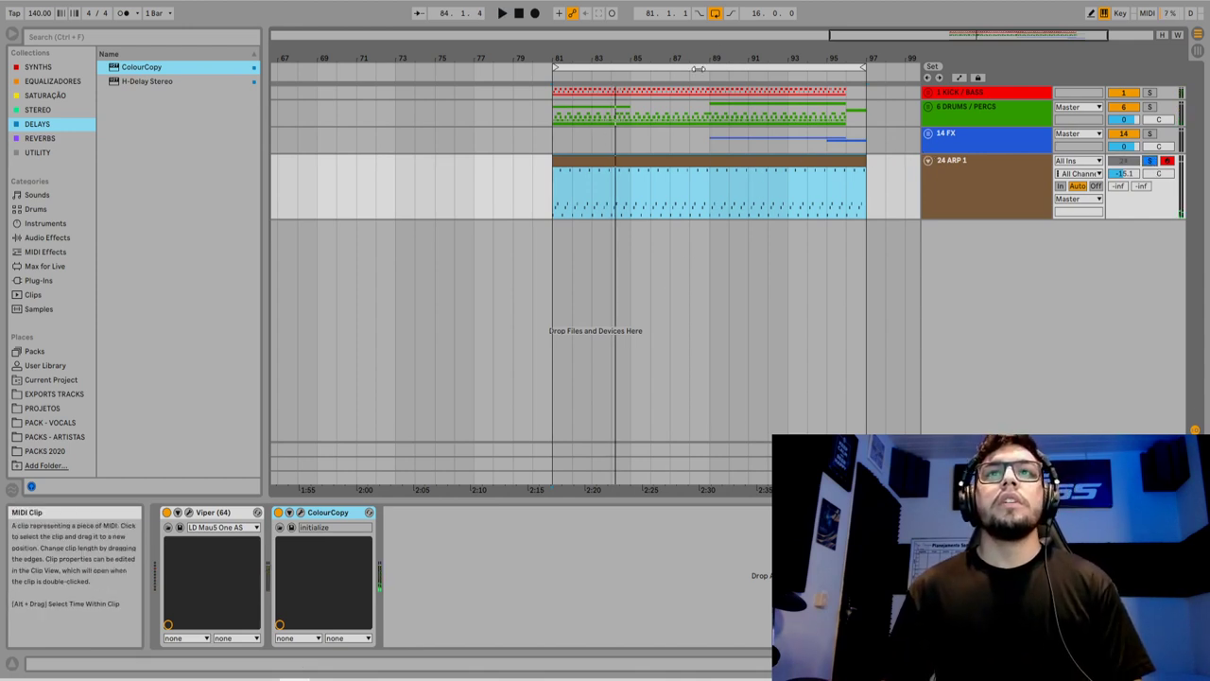
Insert a new MIDI track below the ARP 1 track
{"action": "left_click_drag", "start_coordinate": [727, 50], "coordinate": [579, 65]}
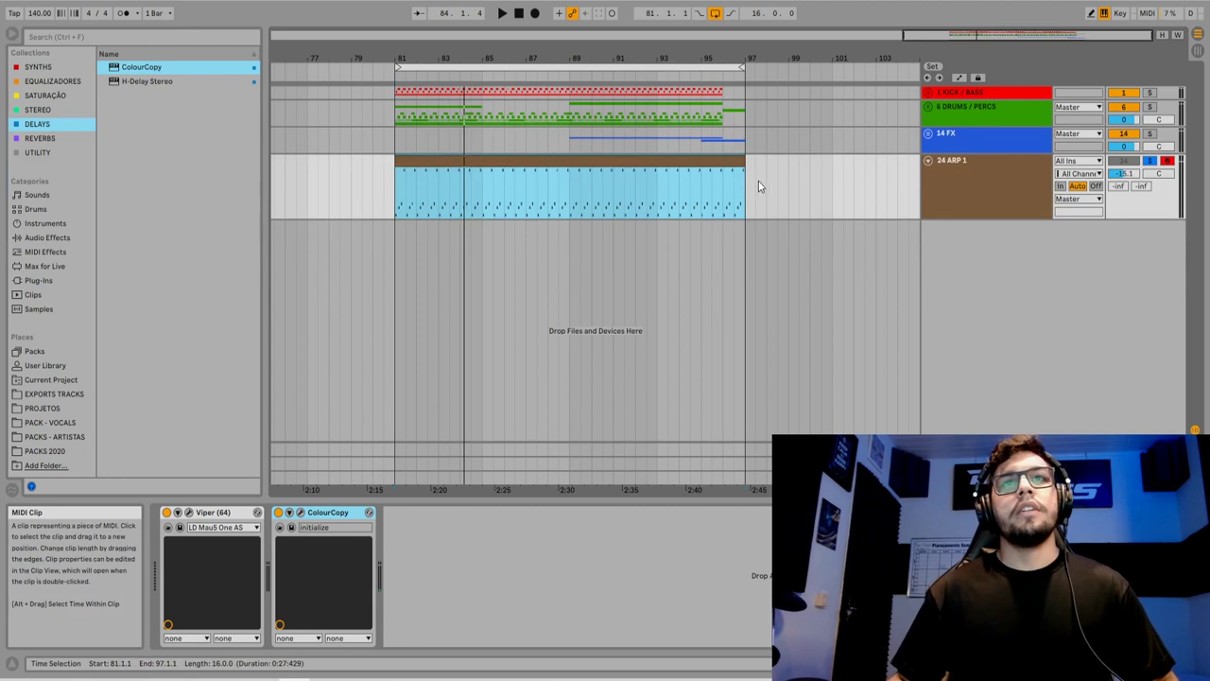
{"action": "left_click_drag", "start_coordinate": [743, 164], "coordinate": [397, 185]}
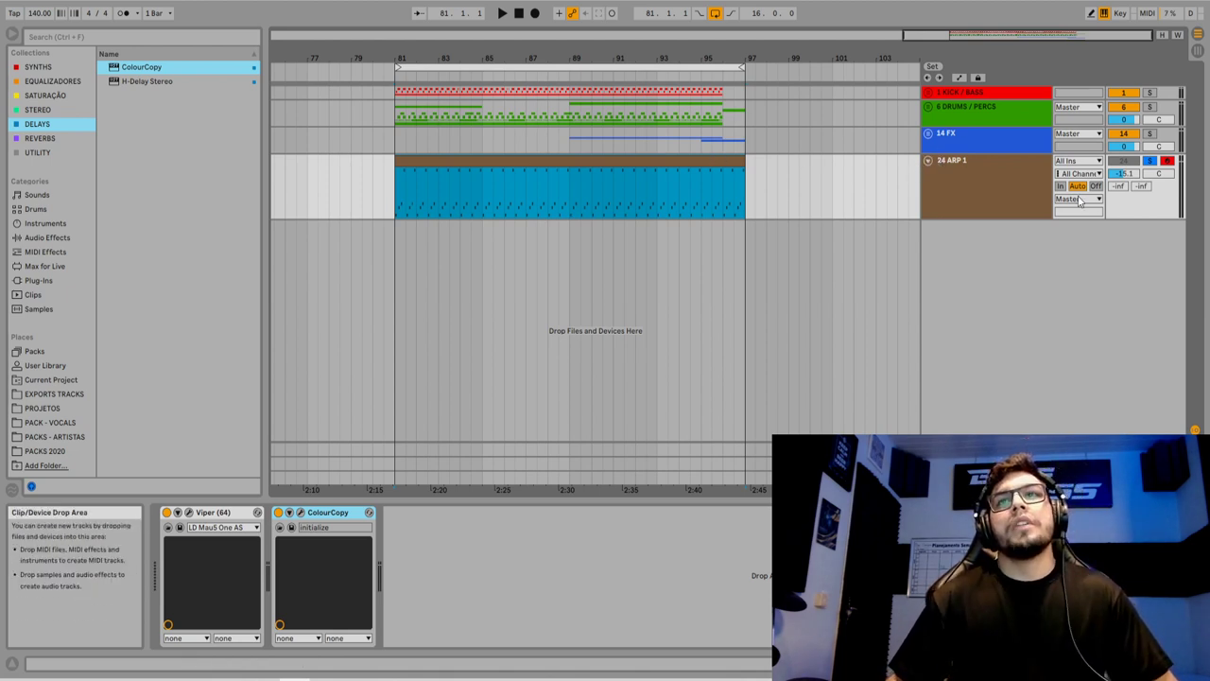
{"action": "right_click", "coordinate": [987, 253]}
{"action": "left_click", "coordinate": [1023, 268]}
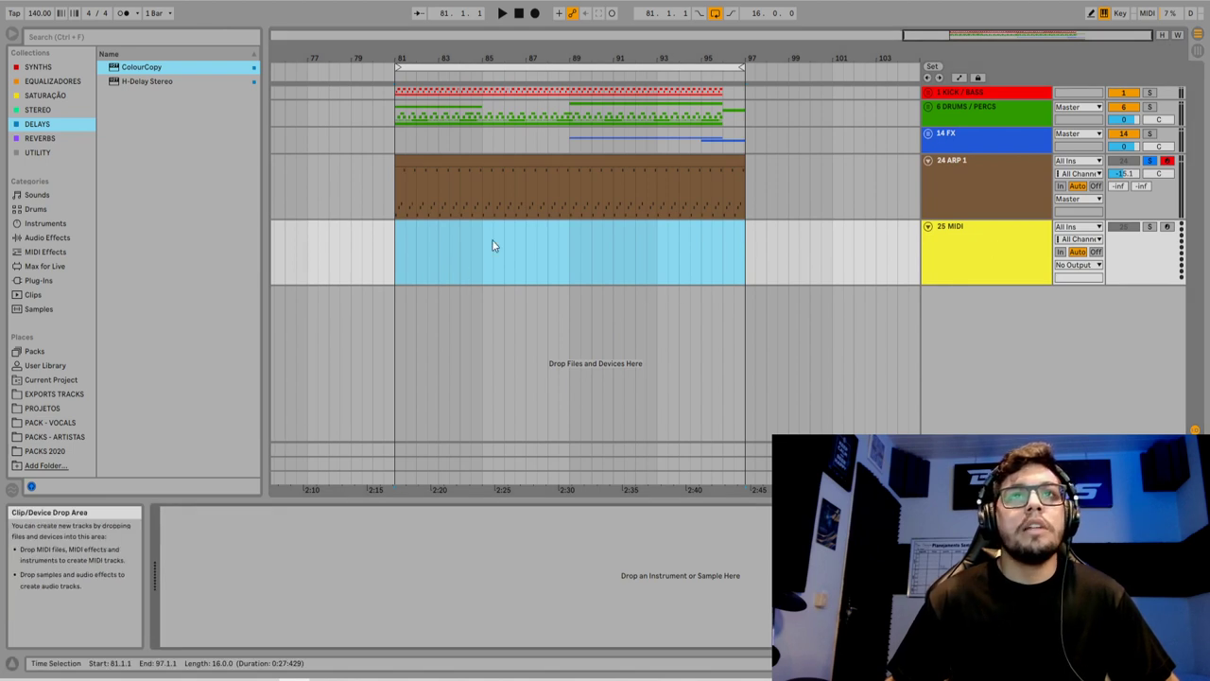
Inspect the notes of the 16-bar ARP 1 clip
{"action": "left_click", "coordinate": [581, 189]}
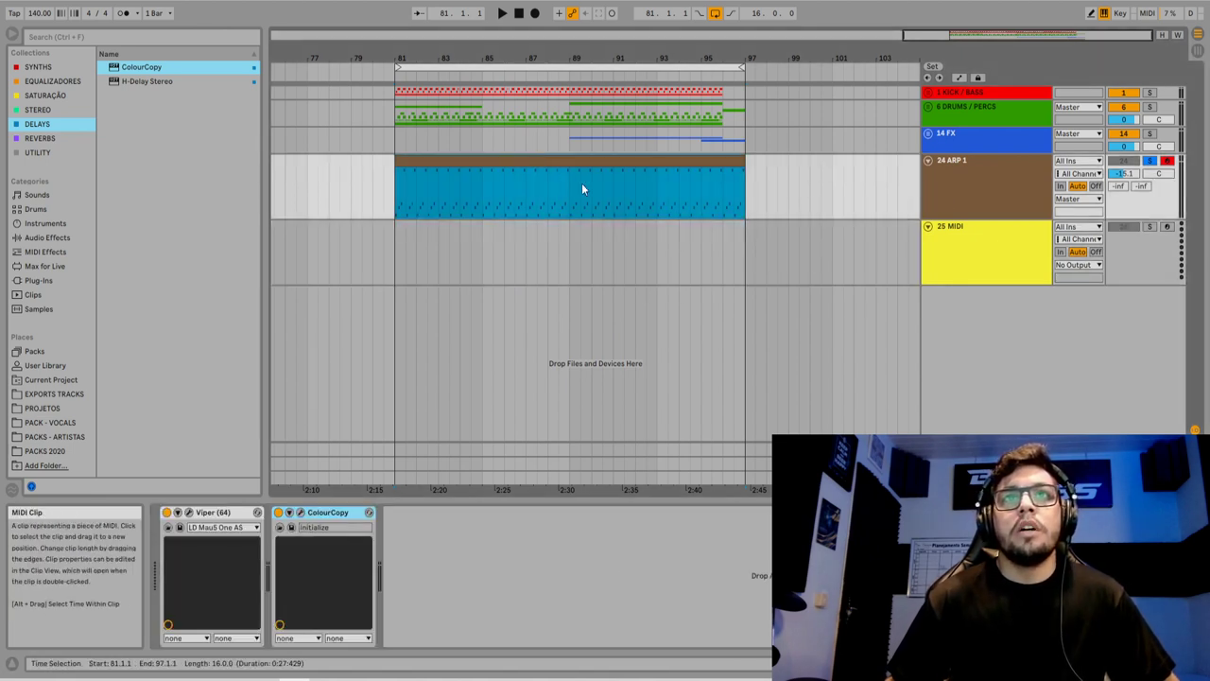
{"action": "left_click", "coordinate": [980, 253]}
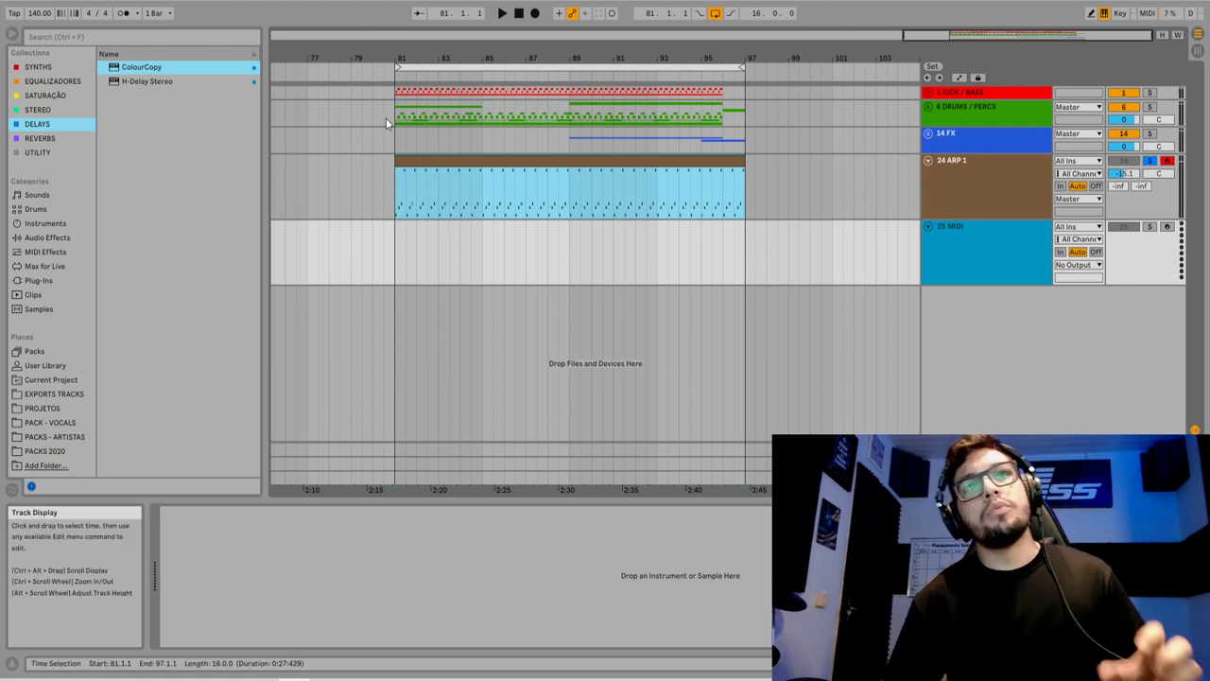
{"action": "left_click", "coordinate": [439, 159]}
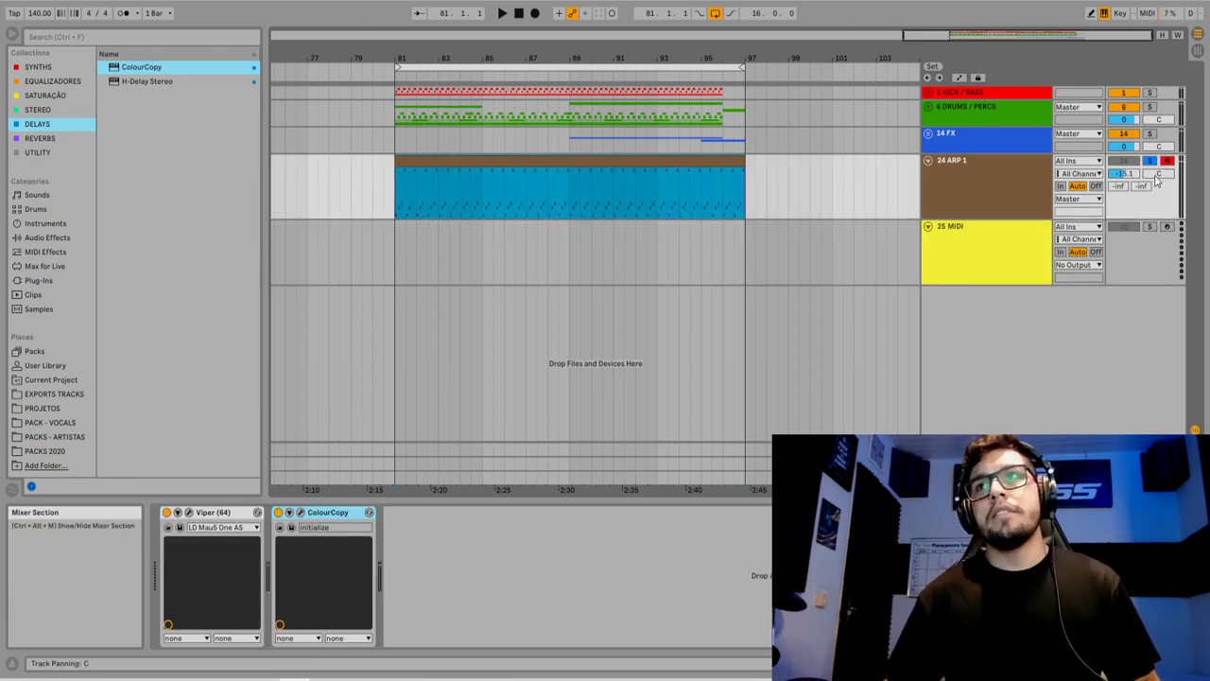
{"action": "double_click", "coordinate": [679, 161]}
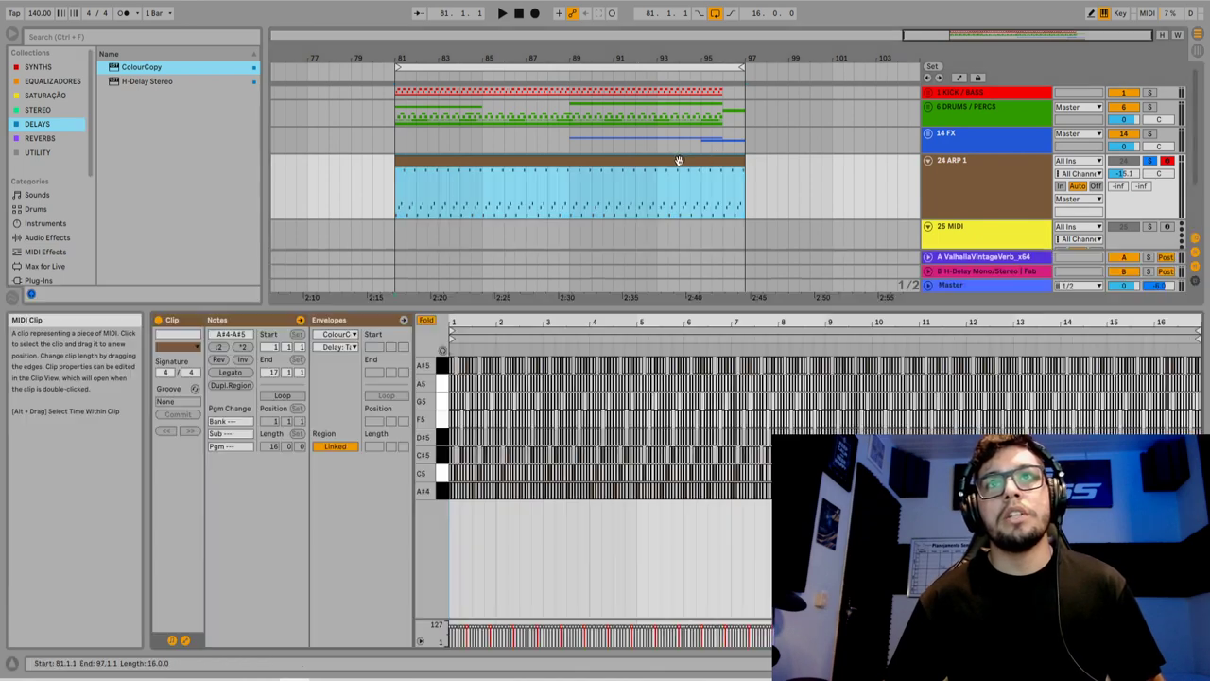
Find Serum_x64 in the SYNTHS collection and load it onto the new MIDI track
{"action": "left_click", "coordinate": [969, 229]}
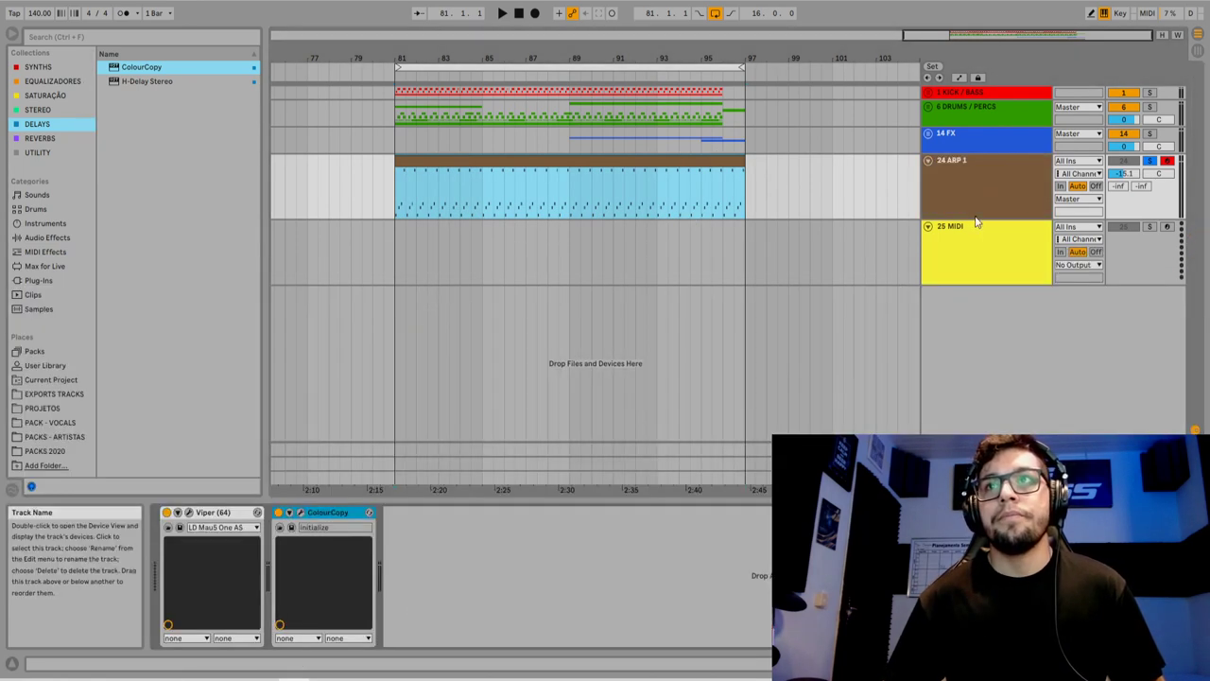
{"action": "left_click", "coordinate": [145, 36]}
{"action": "type", "text": "SER"}
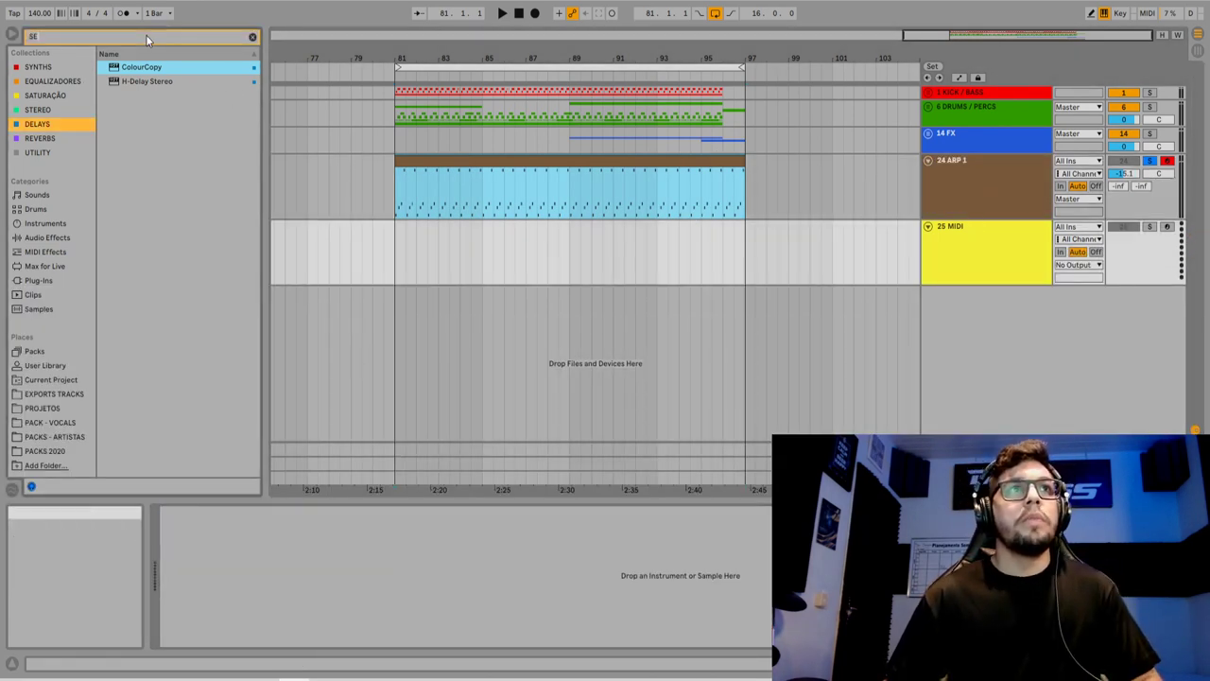
{"action": "left_click", "coordinate": [34, 67]}
{"action": "double_click", "coordinate": [169, 67]}
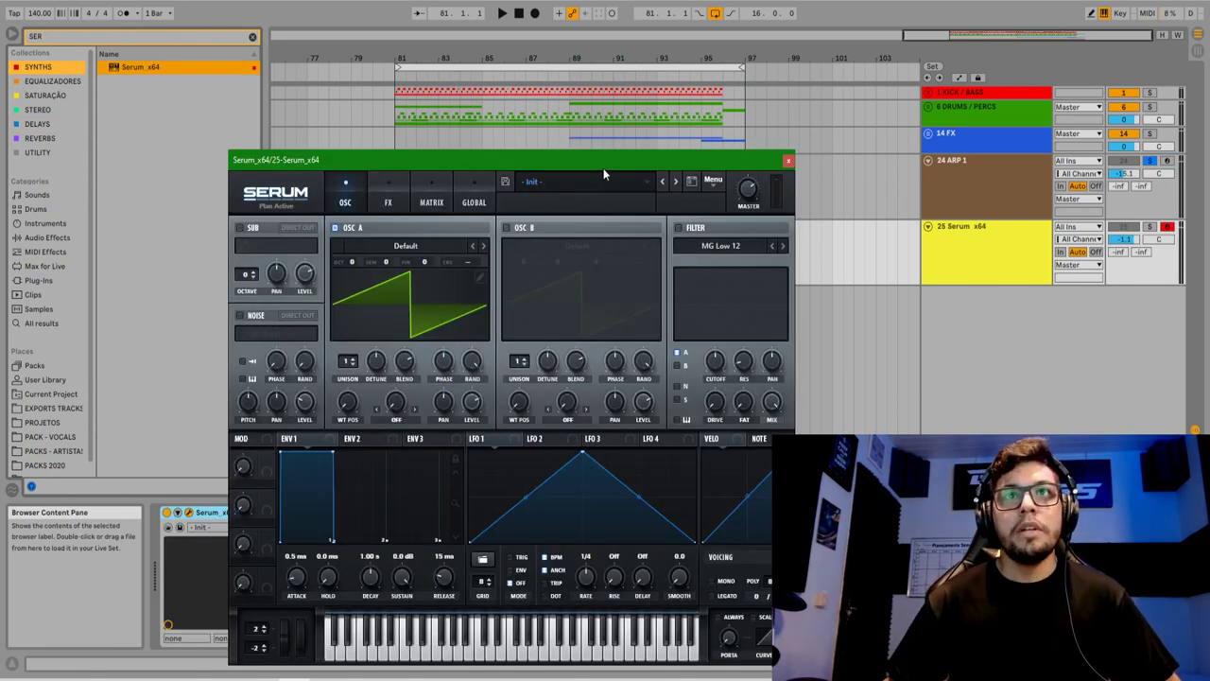
{"action": "left_click_drag", "start_coordinate": [604, 159], "coordinate": [597, 114]}
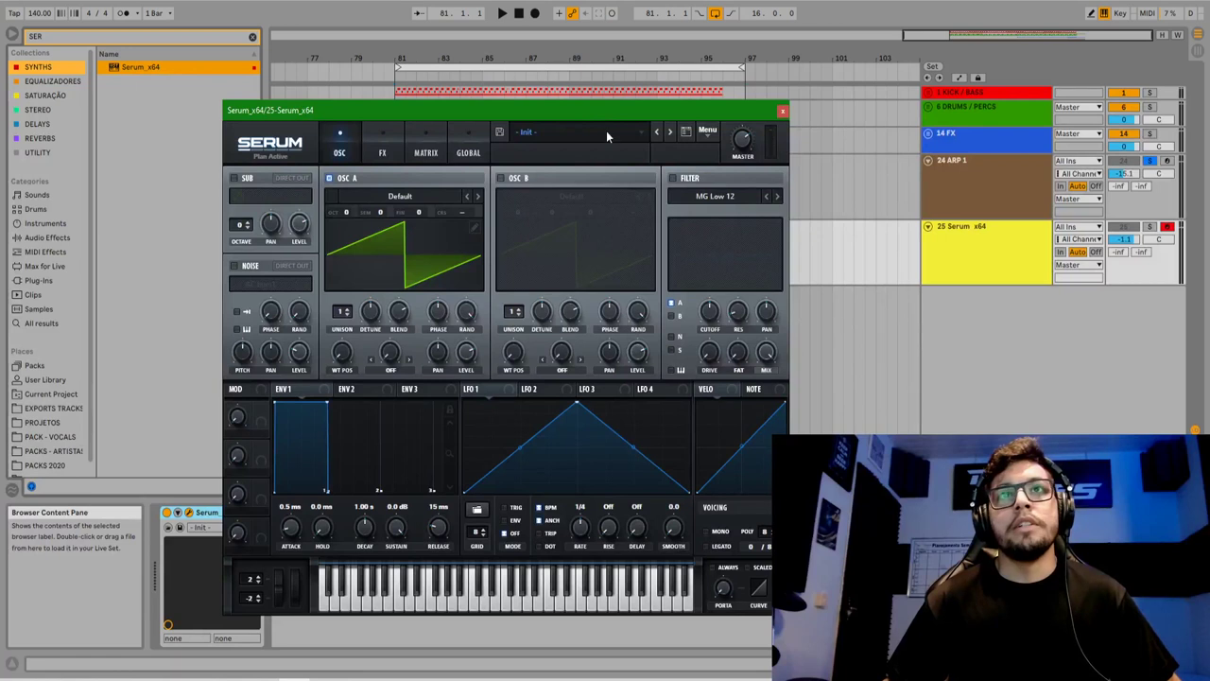
Load the Boneless - Lead fm01 preset in Serum from the Boneless SERUM PRESETS folder
{"action": "left_click", "coordinate": [606, 135]}
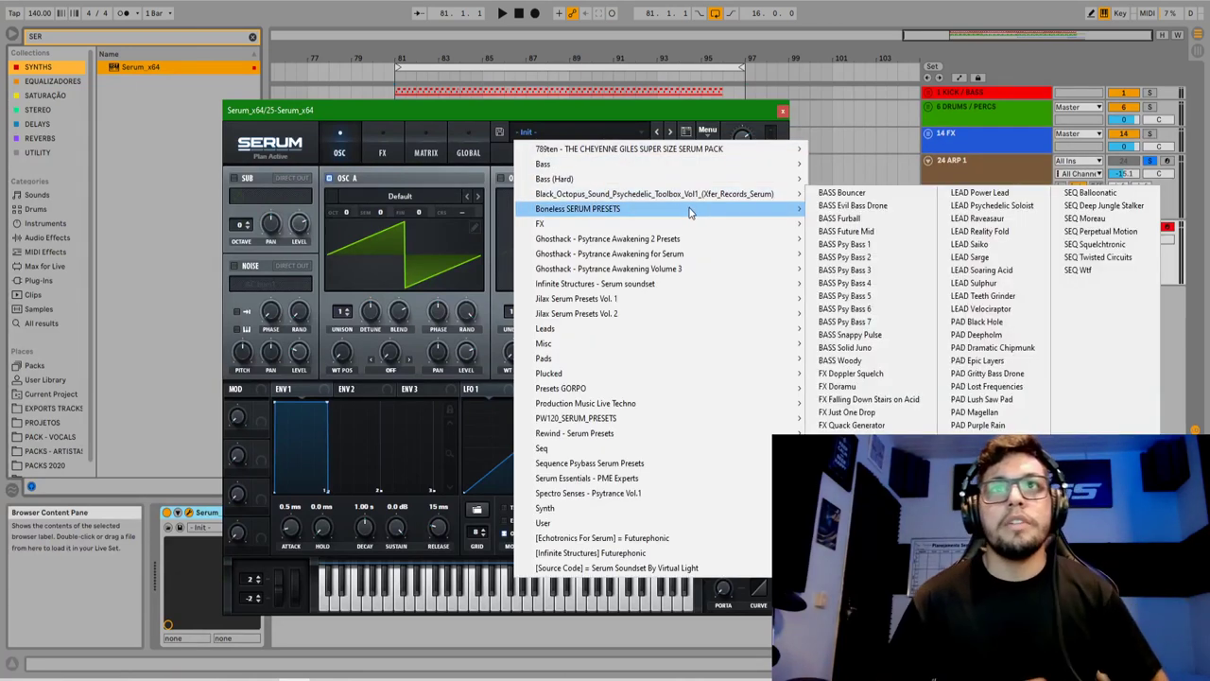
{"action": "mouse_move", "coordinate": [688, 208]}
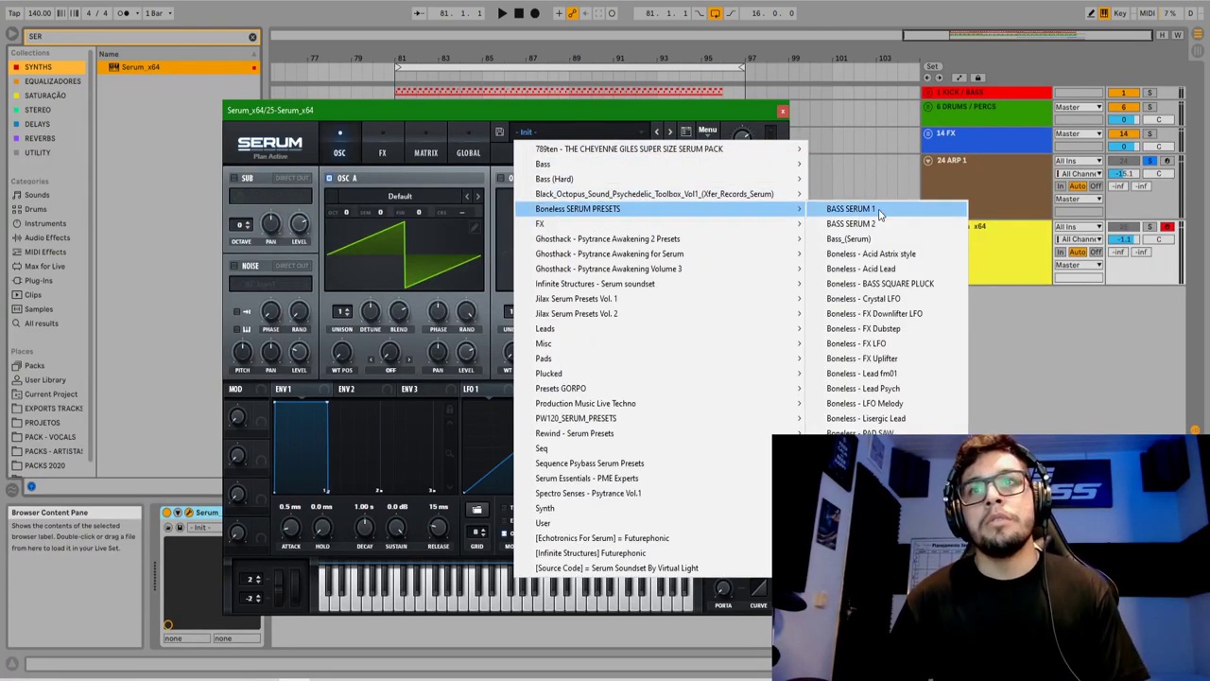
{"action": "left_click", "coordinate": [920, 358]}
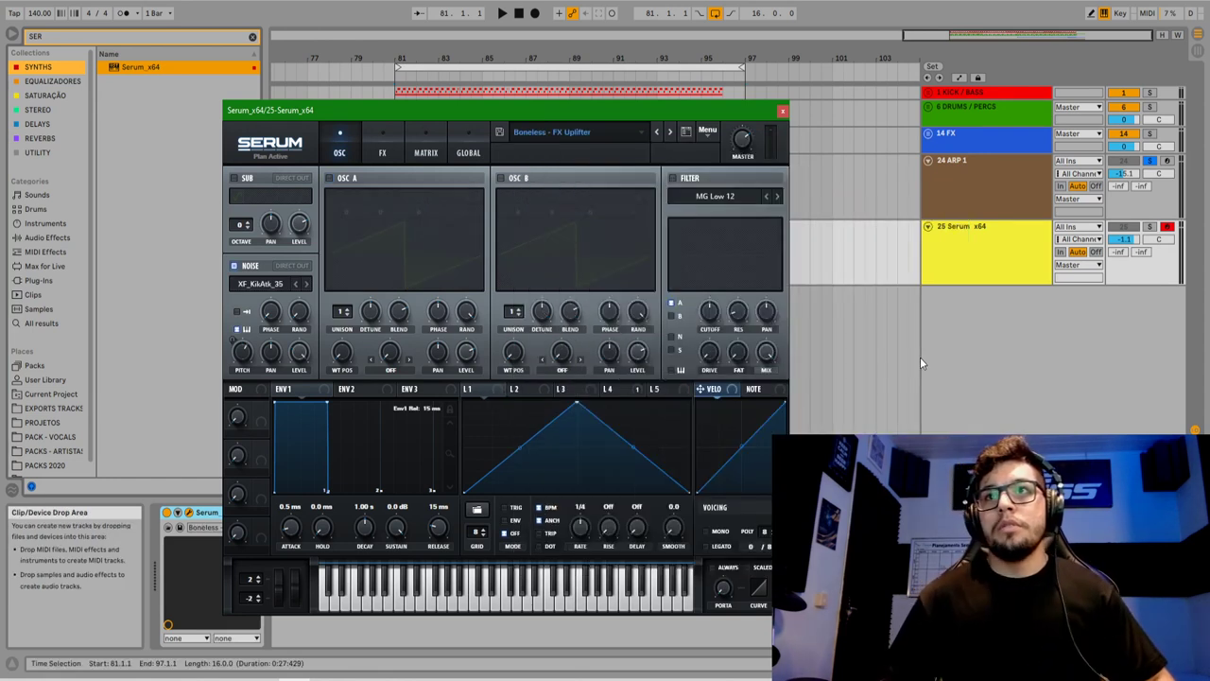
{"action": "left_click", "coordinate": [670, 131]}
Clear the ARP 1 solo, arm the Serum track for recording and close the Serum window
{"action": "left_click", "coordinate": [1167, 162]}
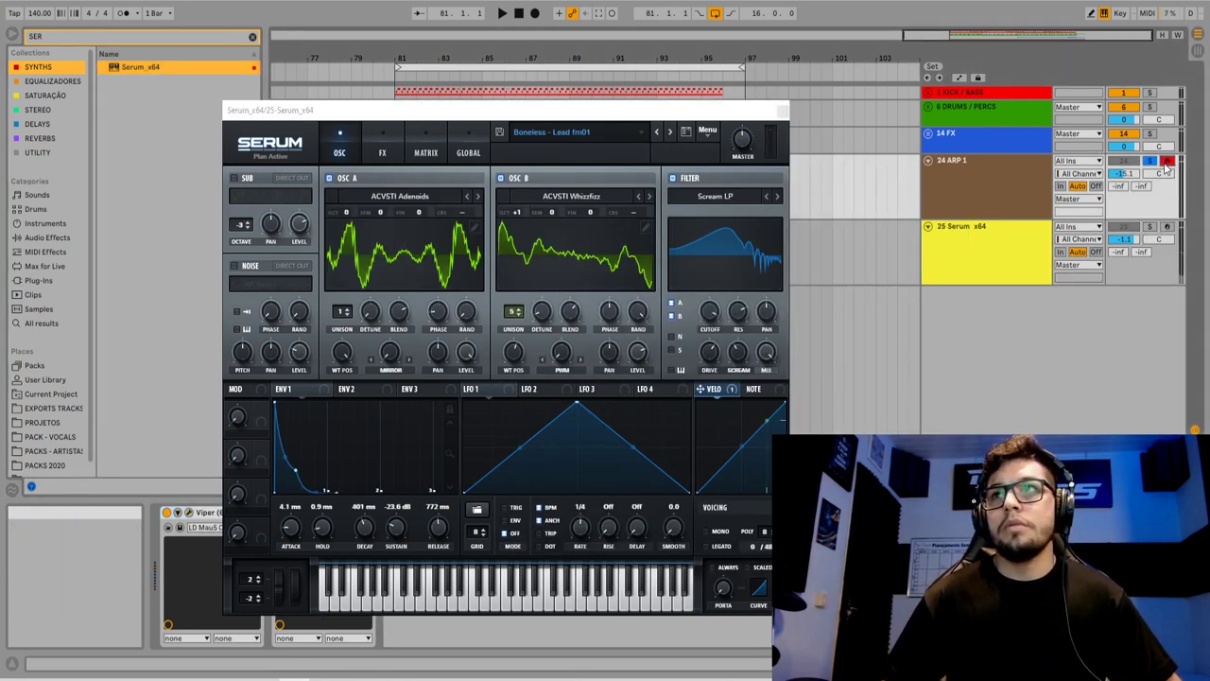
{"action": "left_click", "coordinate": [1168, 229]}
{"action": "left_click", "coordinate": [1153, 228]}
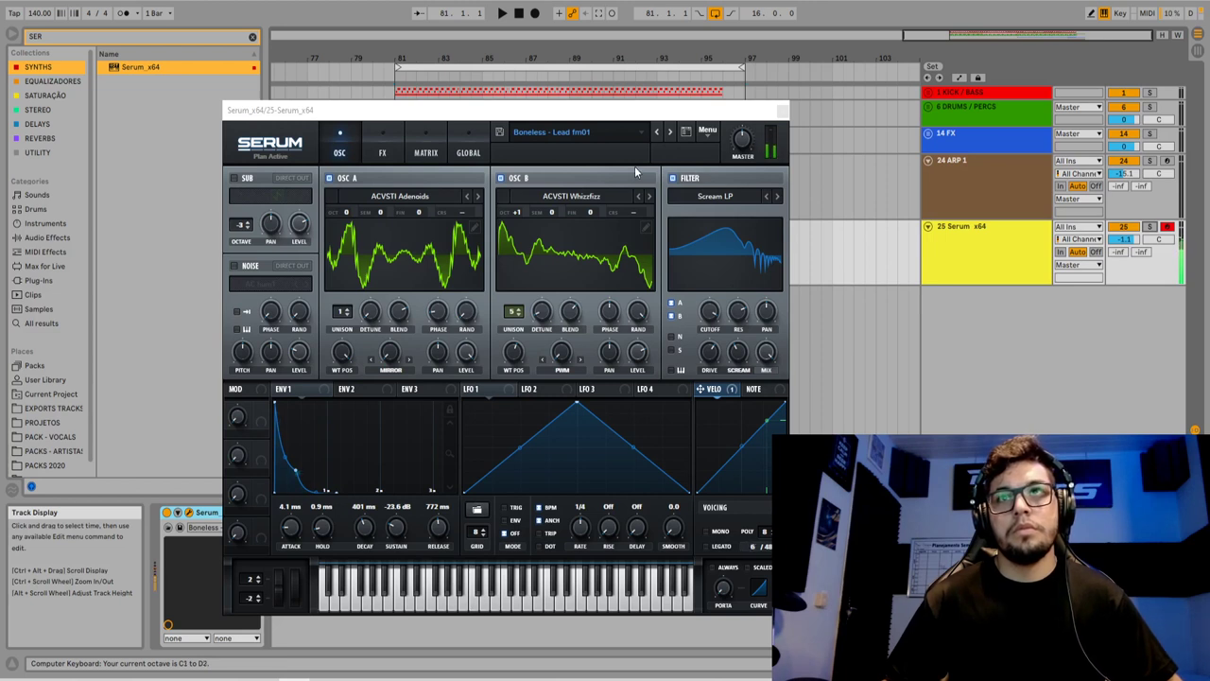
{"action": "left_click", "coordinate": [782, 113]}
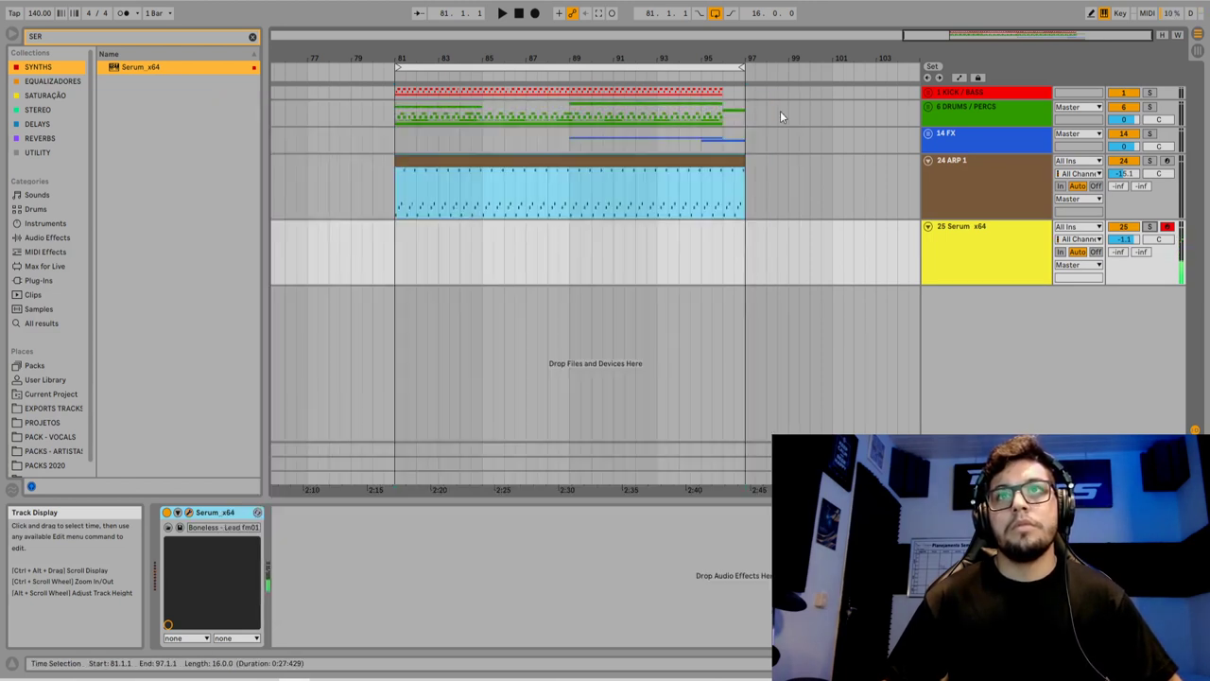
Insert an empty one-bar MIDI clip at bar 81 on the Serum track
{"action": "left_click", "coordinate": [396, 254]}
{"action": "key", "text": "space"}
{"action": "left_click_drag", "start_coordinate": [397, 257], "coordinate": [418, 252]}
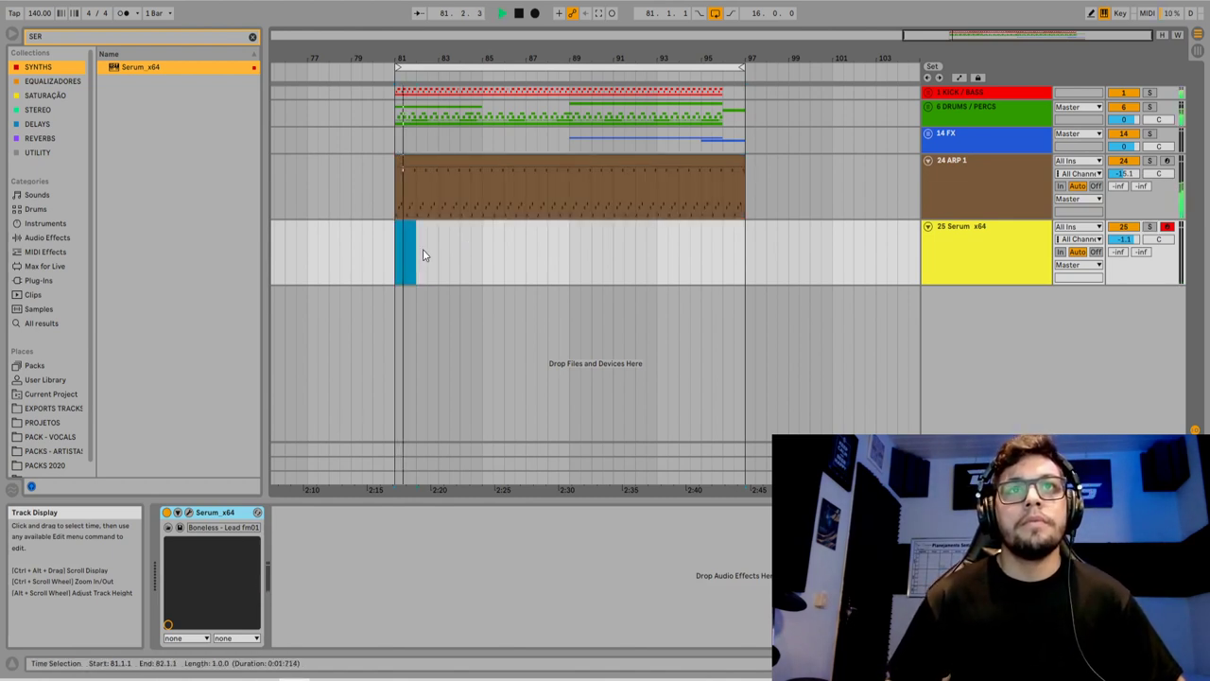
{"action": "key", "text": "space"}
{"action": "key", "text": "ctrl+shift+m"}
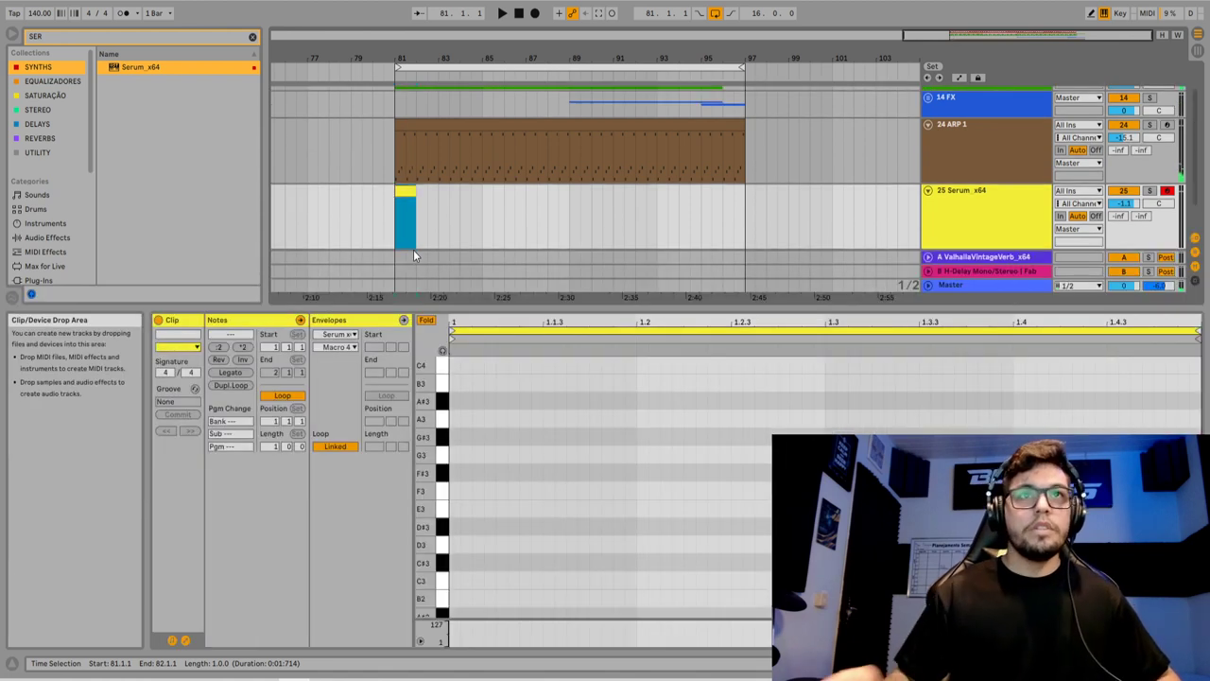
Play the loop from bar 81 against ARP 1 and reopen the empty Serum clip for note editing
{"action": "right_click", "coordinate": [783, 224]}
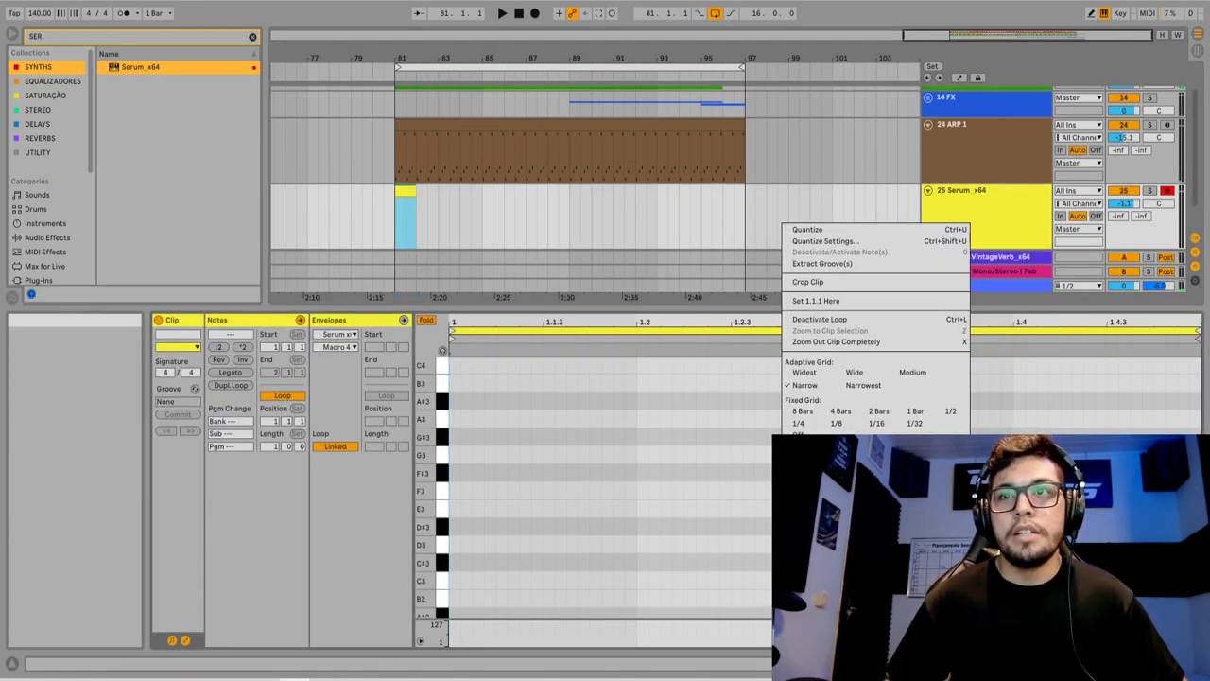
{"action": "key", "text": "Escape"}
{"action": "key", "text": "space"}
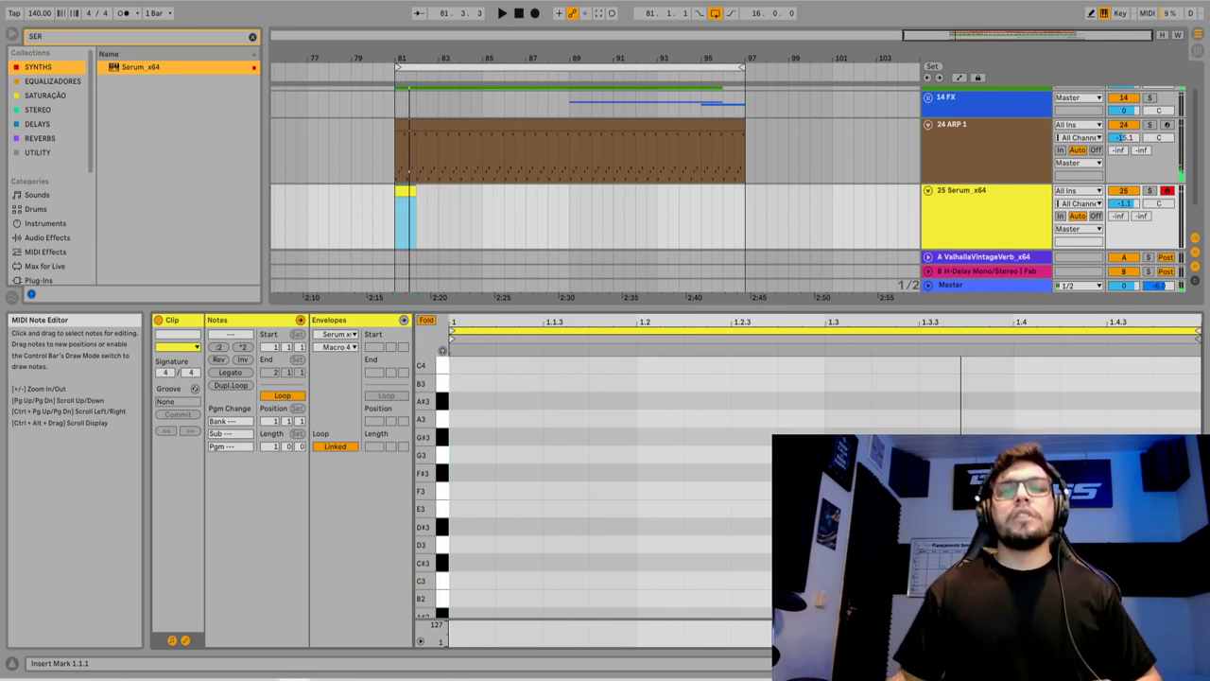
{"action": "left_click", "coordinate": [1025, 99]}
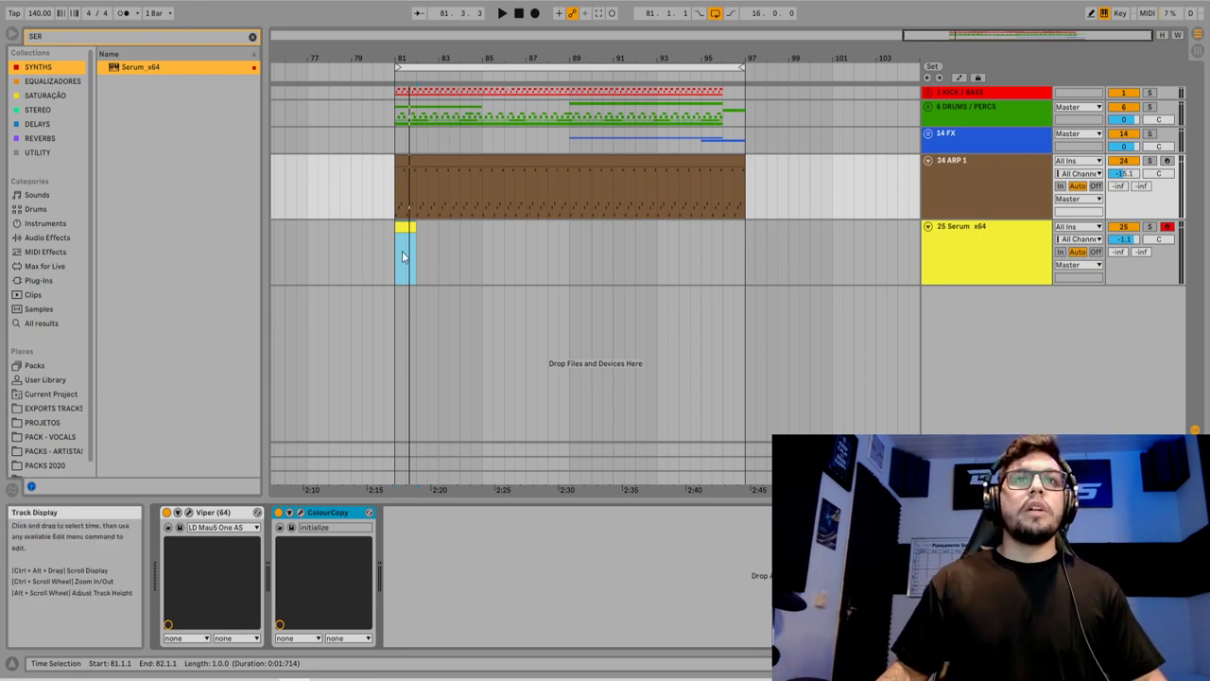
{"action": "key", "text": "space"}
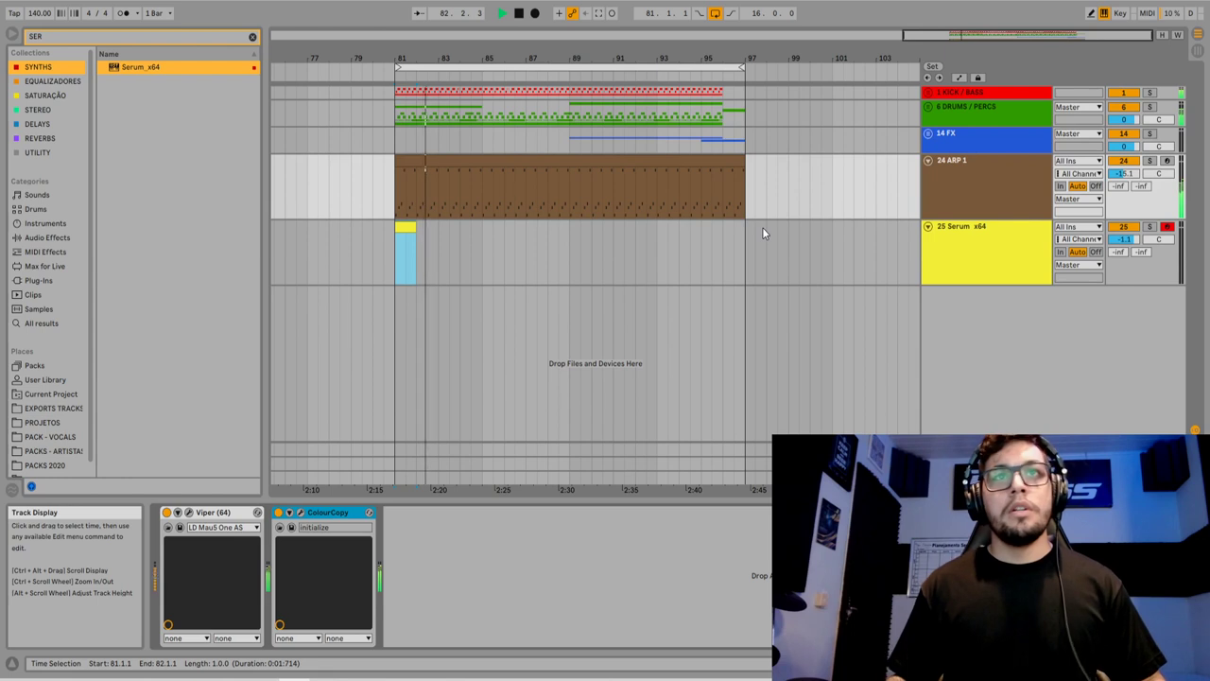
{"action": "key", "text": "space"}
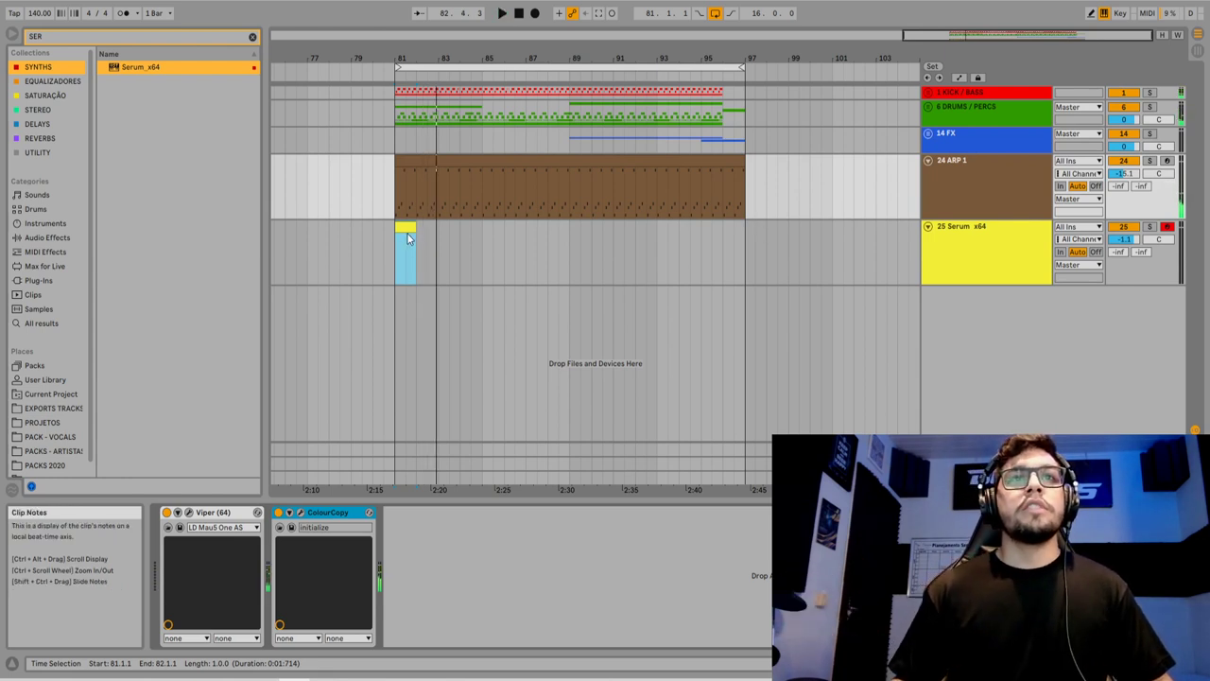
{"action": "double_click", "coordinate": [402, 266]}
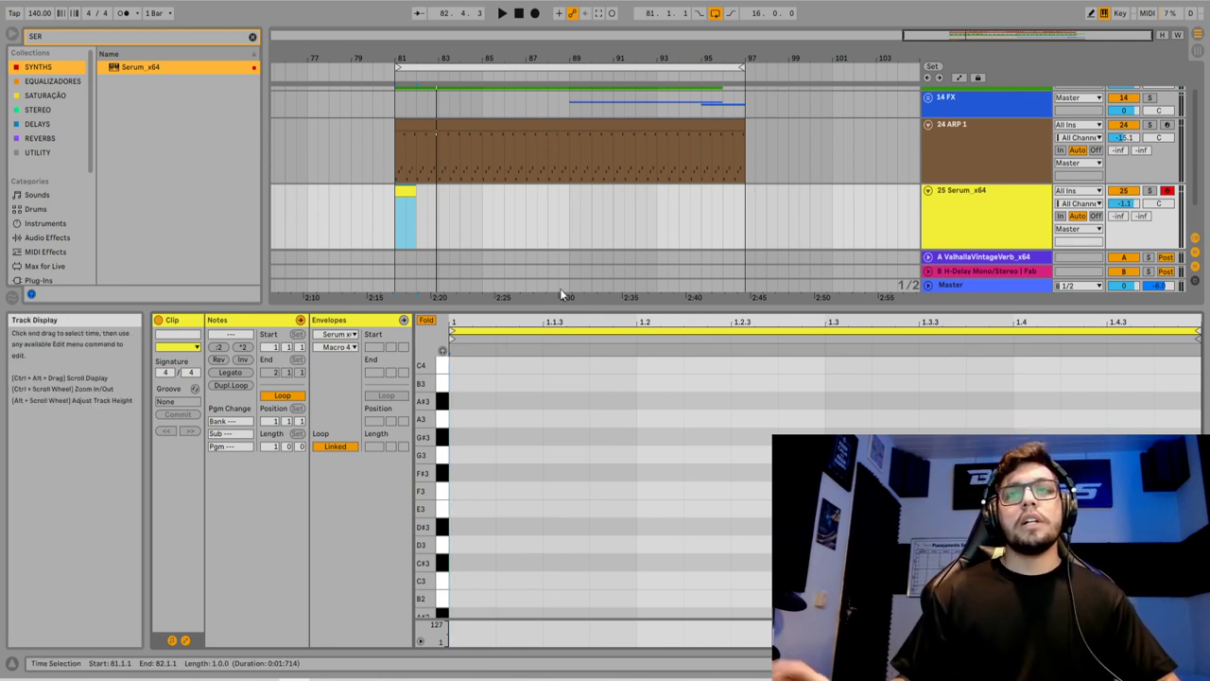
{"action": "key", "text": "space"}
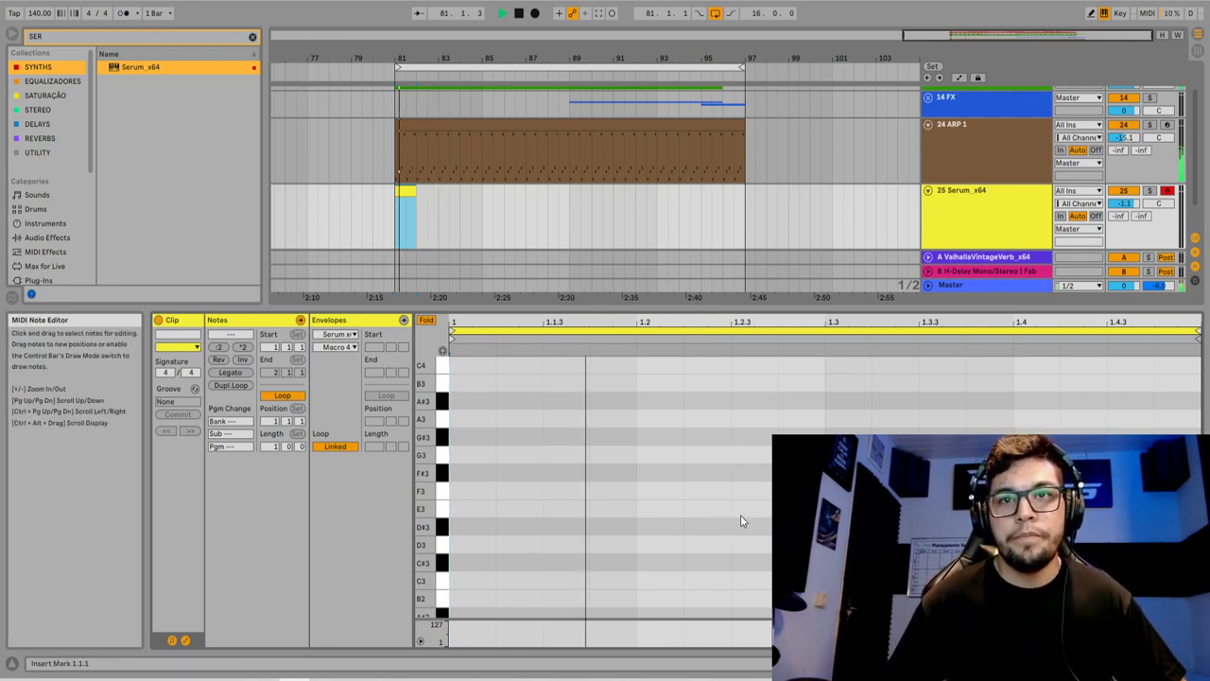
Draw two A#2 notes in the Serum clip, starting at 1.2.4 and 1.3.3
{"action": "scroll", "coordinate": [742, 587], "scroll_direction": "down", "scroll_amount": 2}
{"action": "double_click", "coordinate": [742, 587]}
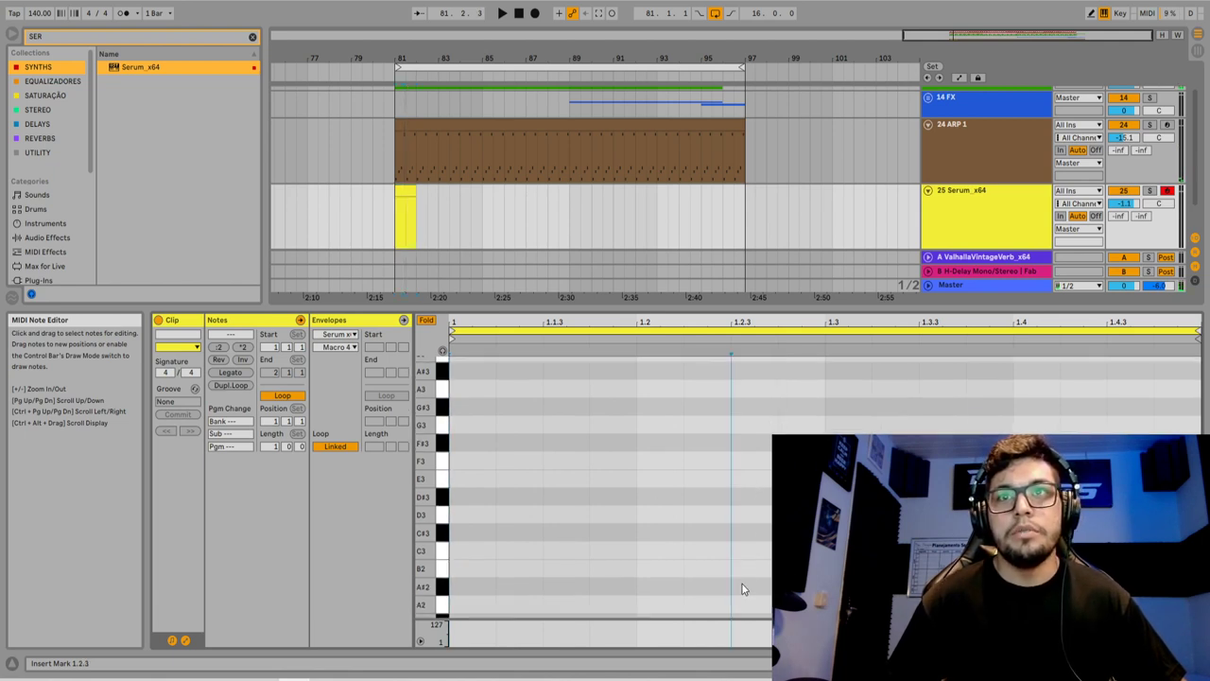
{"action": "key", "text": "space"}
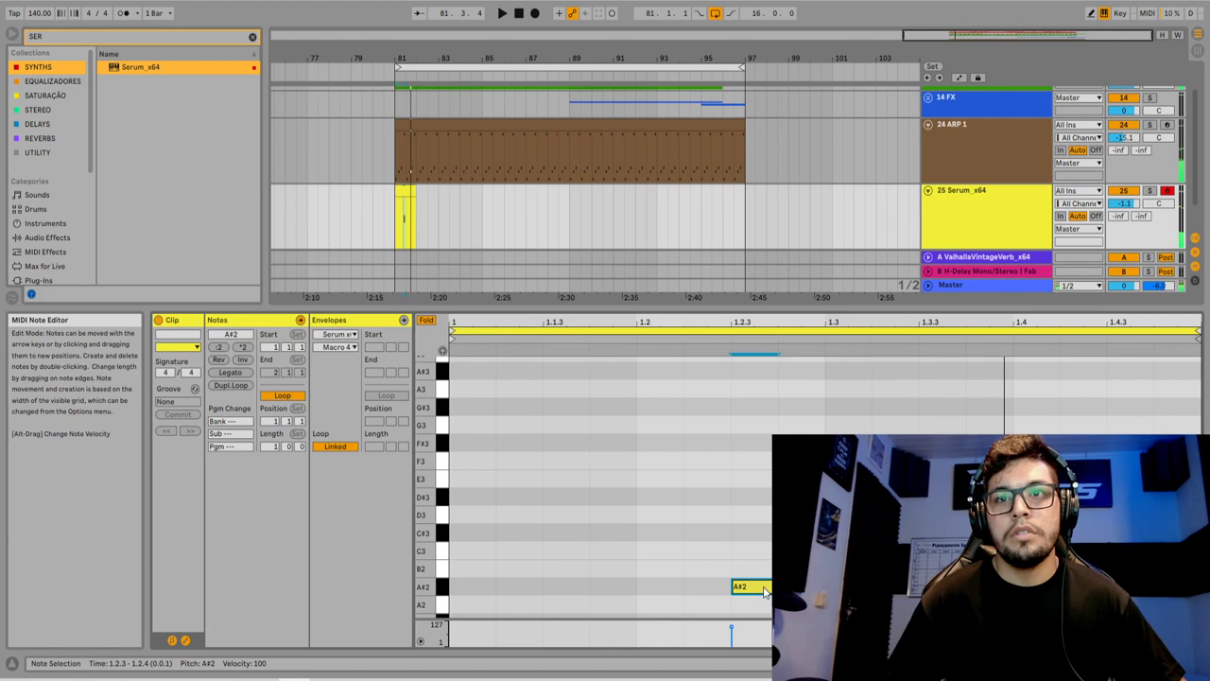
{"action": "left_click_drag", "start_coordinate": [763, 590], "coordinate": [948, 590]}
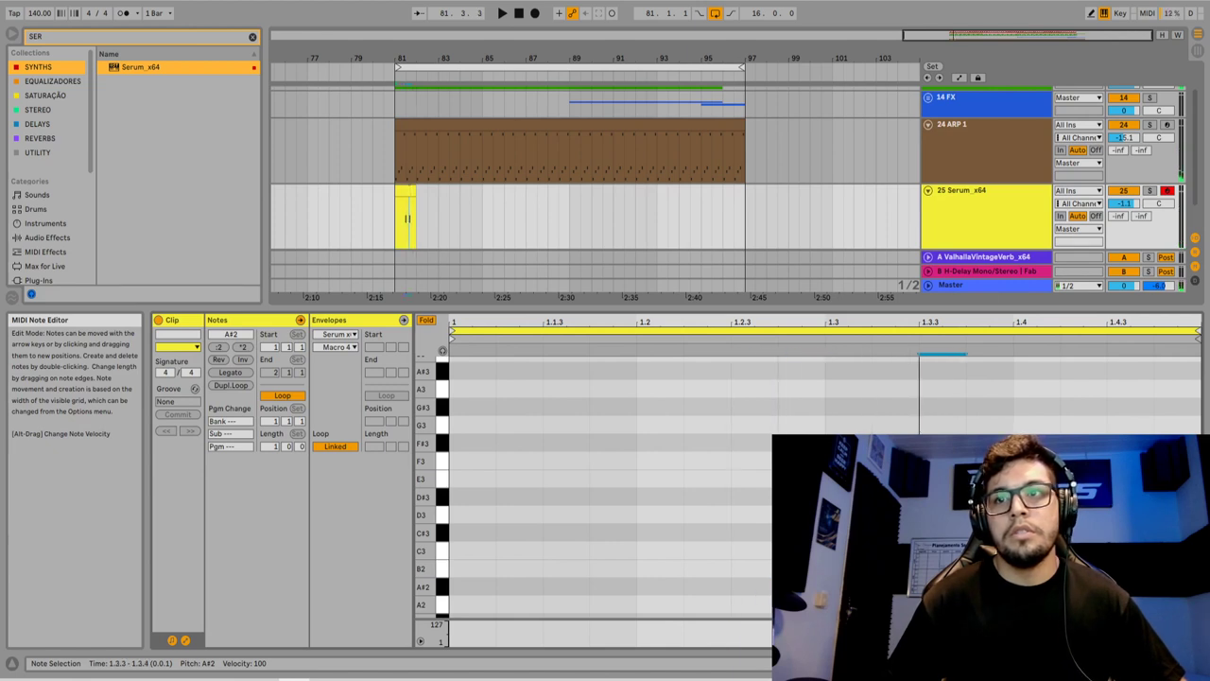
{"action": "left_click", "coordinate": [736, 594]}
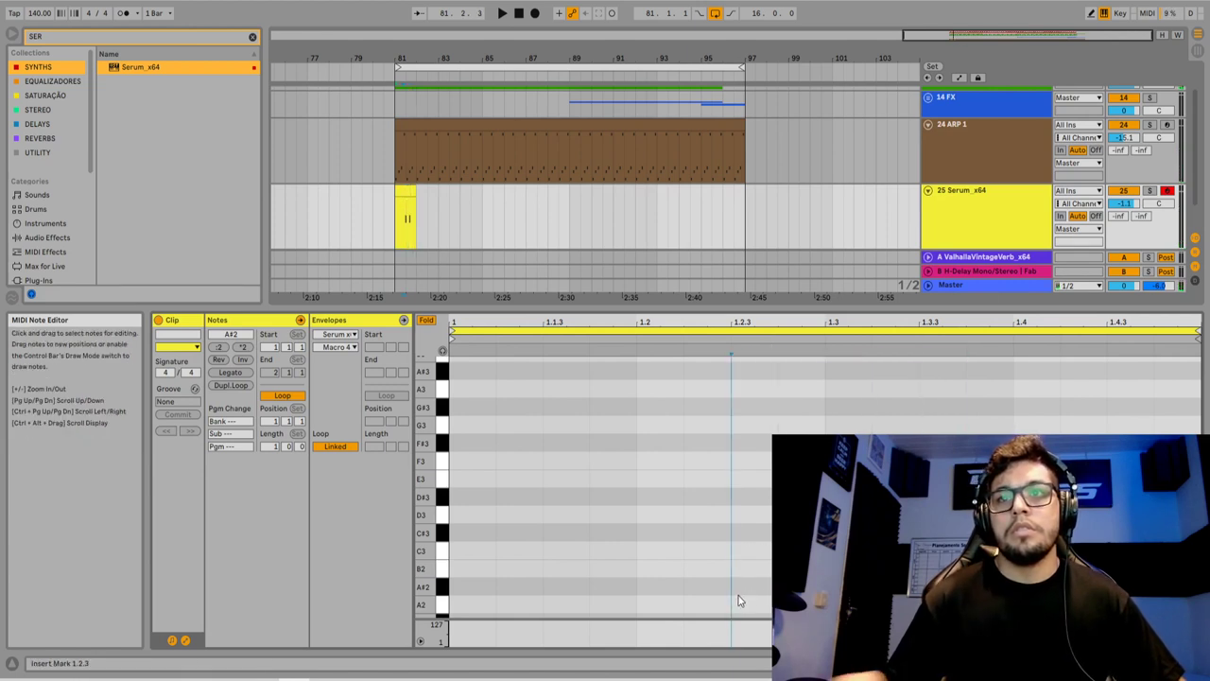
{"action": "left_click_drag", "start_coordinate": [764, 568], "coordinate": [1063, 588]}
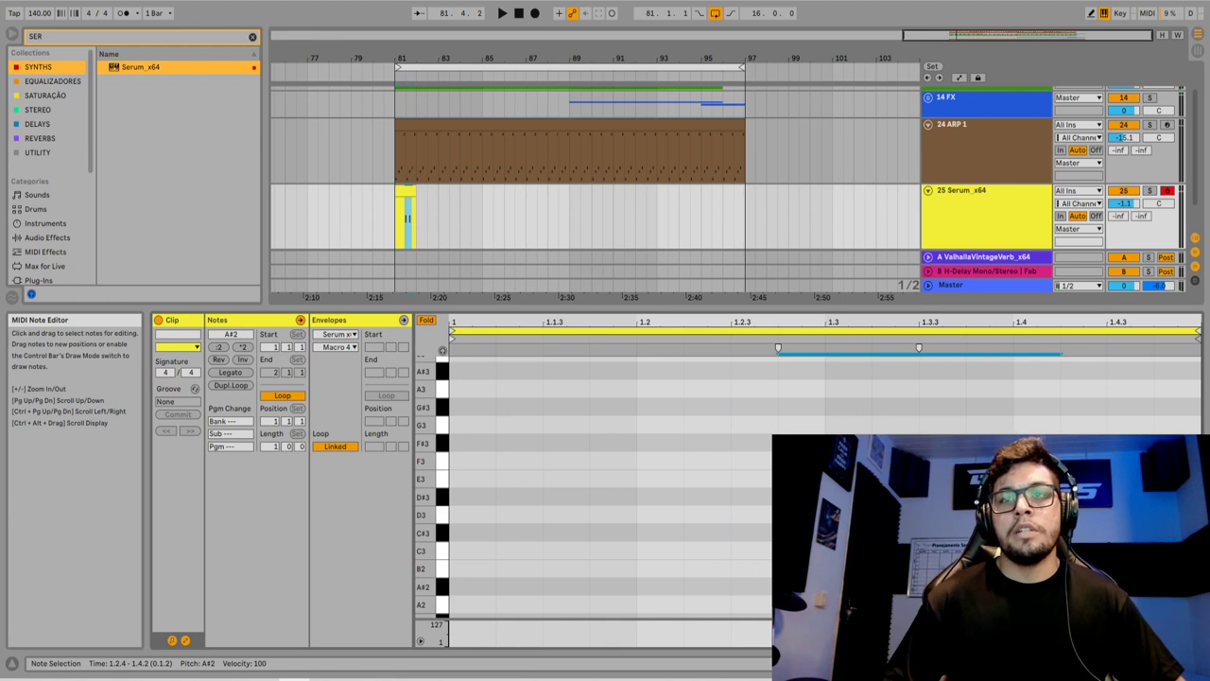
Transpose both notes down an octave to A#1, shorten them to one sixteenth and play them
{"action": "key", "text": "shift+Down"}
{"action": "key", "text": "shift+Left"}
{"action": "key", "text": "shift+Left"}
{"action": "key", "text": "shift+Up"}
{"action": "key", "text": "space"}
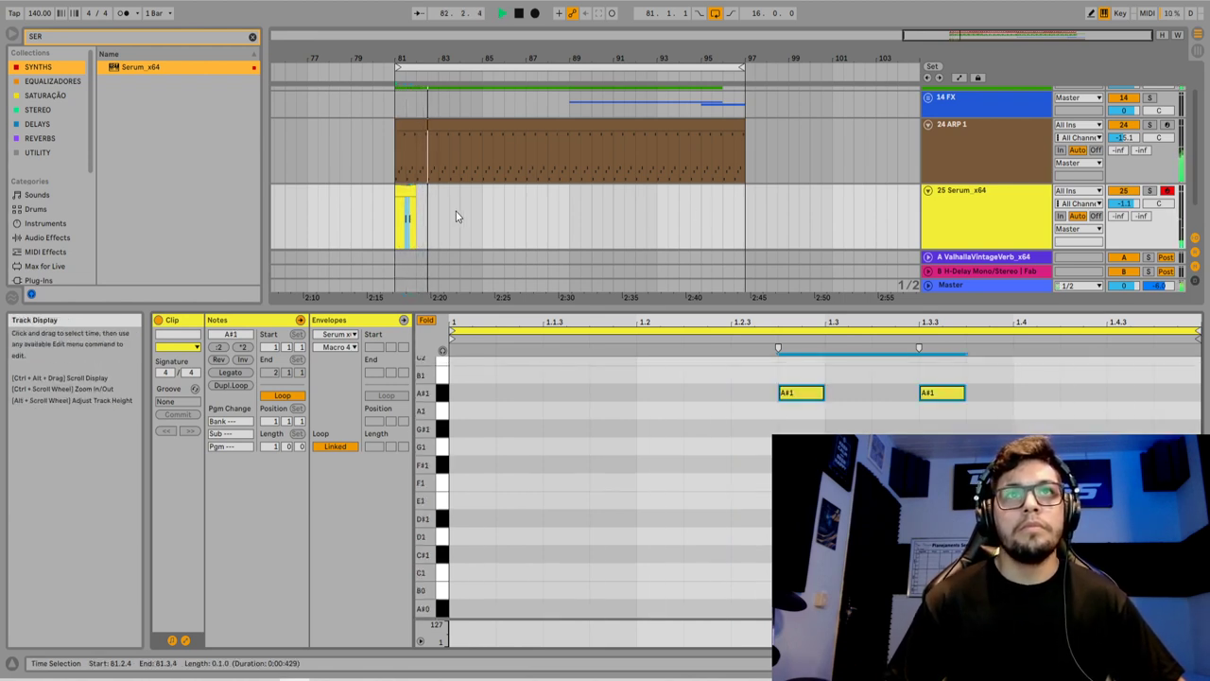
Duplicate the two-bar section with the Serum clip seven times, filling the track from bar 81 to bar 97
{"action": "left_click_drag", "start_coordinate": [439, 207], "coordinate": [395, 203]}
{"action": "key", "text": "ctrl+d"}
{"action": "key", "text": "ctrl+d"}
{"action": "key", "text": "ctrl+d"}
{"action": "key", "text": "ctrl+d"}
{"action": "key", "text": "ctrl+d"}
{"action": "key", "text": "ctrl+d"}
{"action": "key", "text": "ctrl+d"}
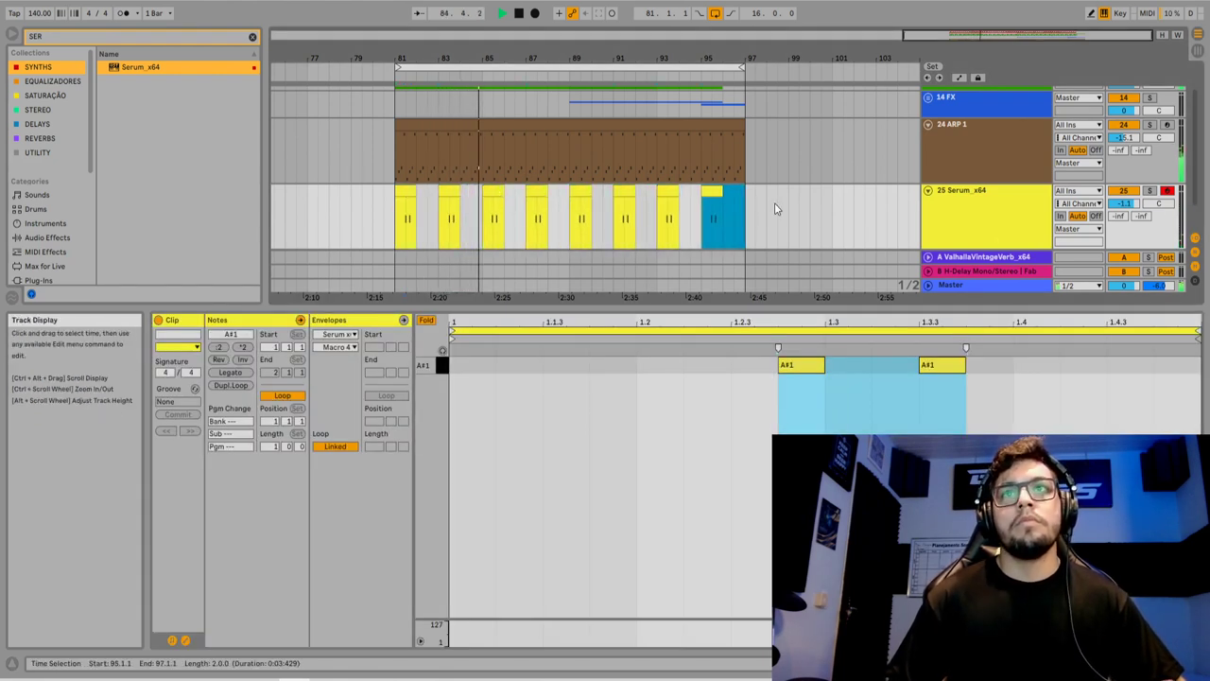
{"action": "key", "text": "space"}
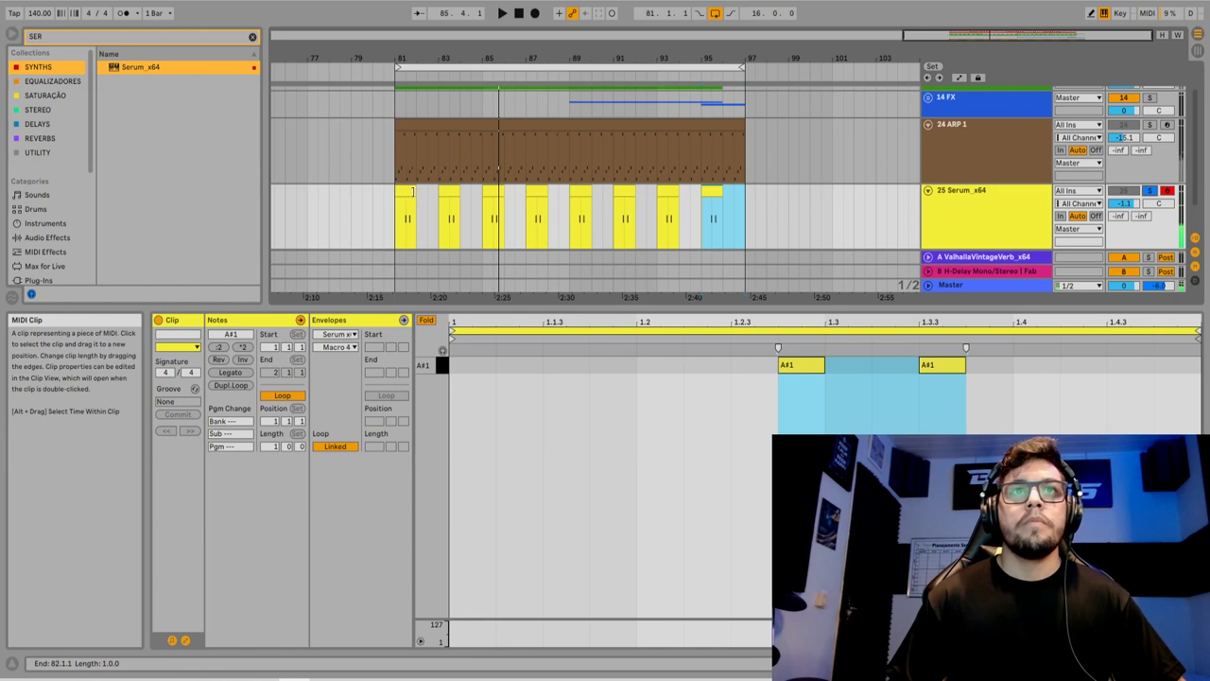
Open the Serum window and loop 81.2.1 to 81.4.1 around the first clip's notes during playback
{"action": "left_click", "coordinate": [406, 195]}
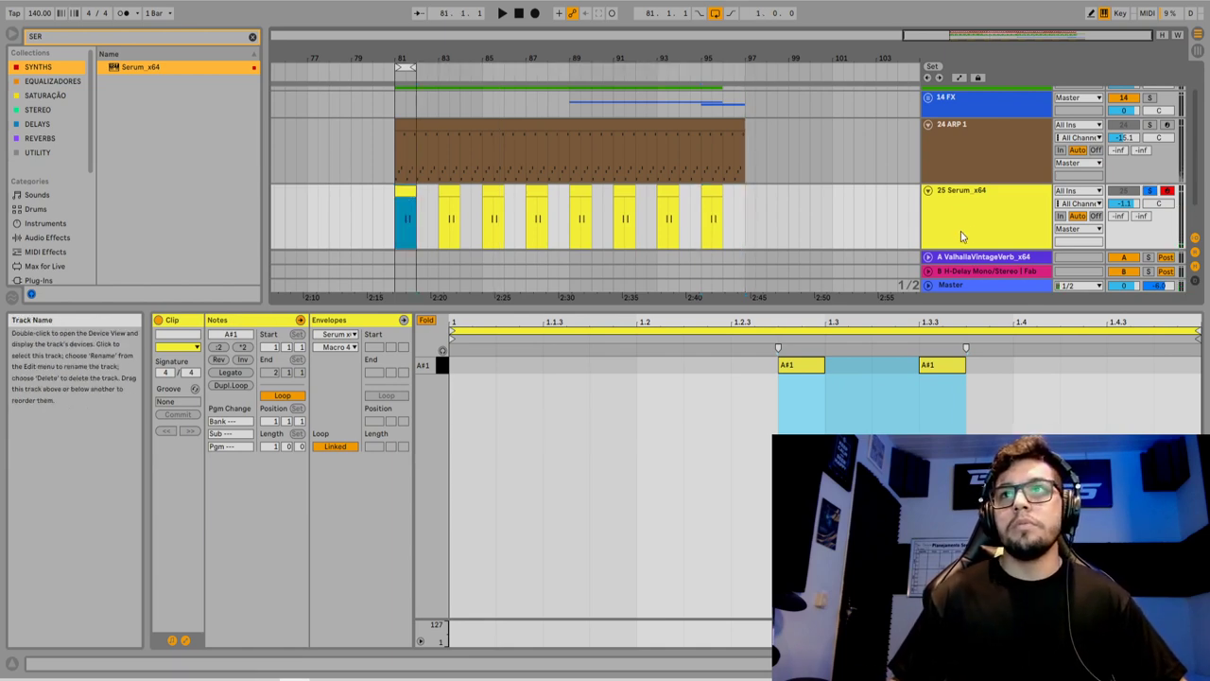
{"action": "double_click", "coordinate": [974, 191]}
{"action": "left_click", "coordinate": [189, 512]}
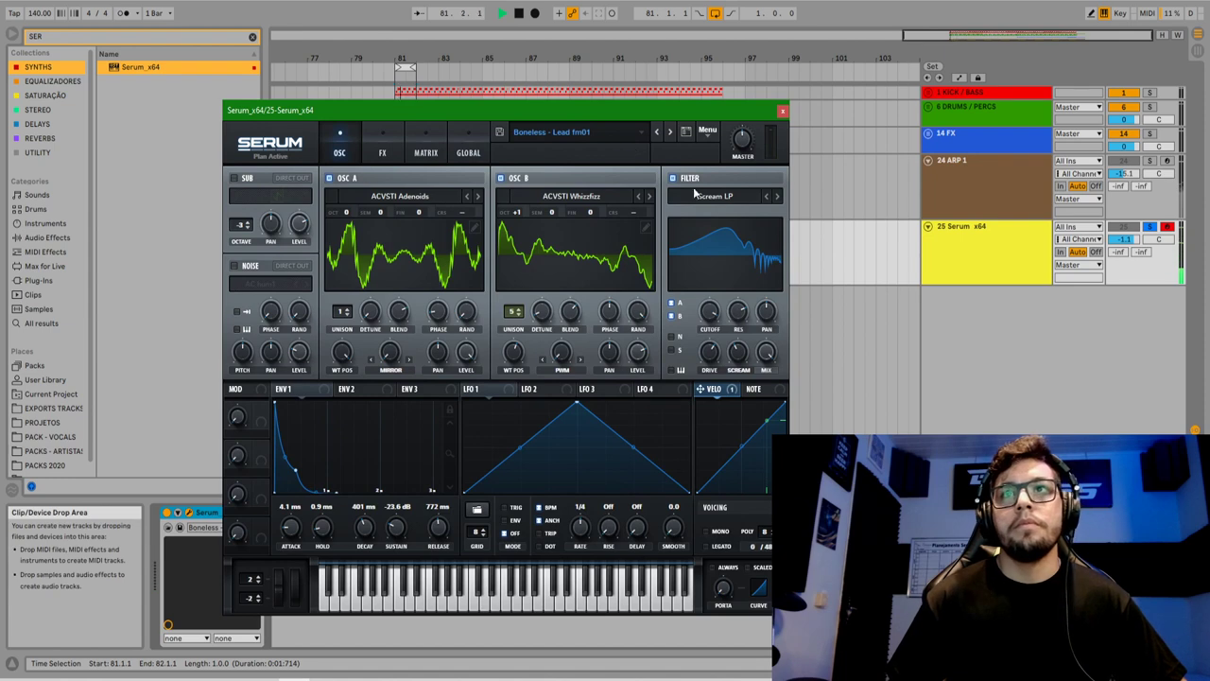
{"action": "left_click_drag", "start_coordinate": [416, 110], "coordinate": [452, 324]}
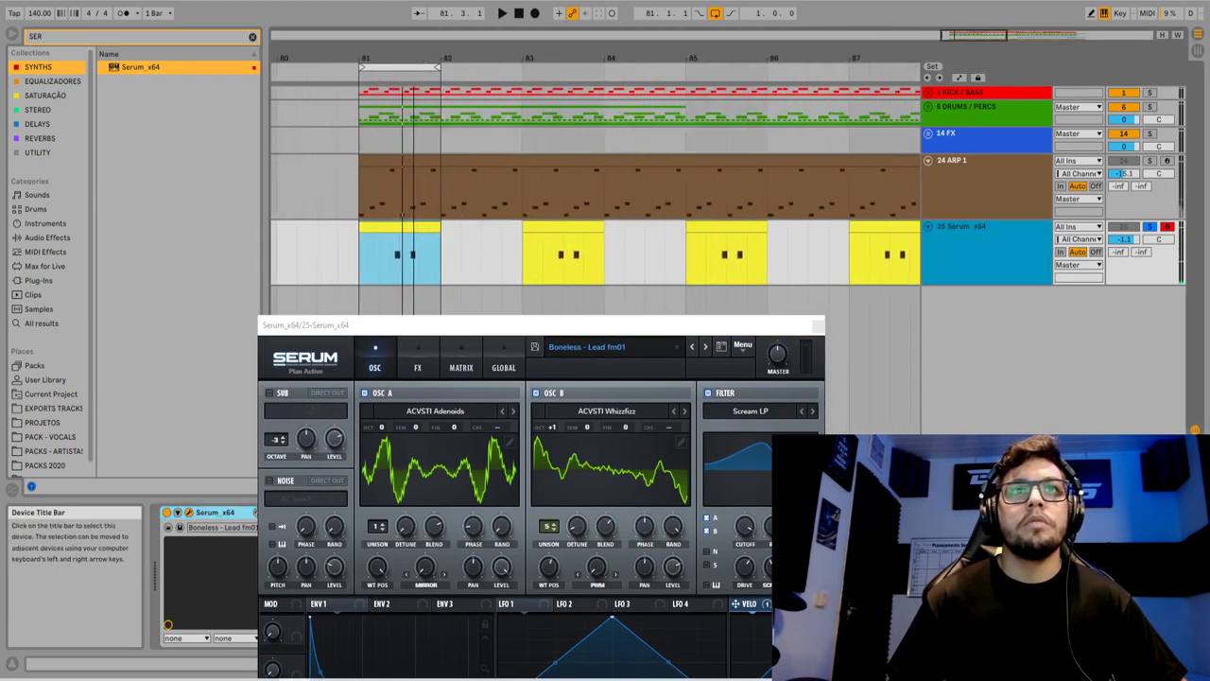
{"action": "left_click_drag", "start_coordinate": [390, 255], "coordinate": [424, 258]}
{"action": "key", "text": "space"}
Set the octave of OSC A and OSC B to -1 and the filter cutoff to about 4810 Hz in Serum, and close its window
{"action": "left_click_drag", "start_coordinate": [755, 519], "coordinate": [744, 562]}
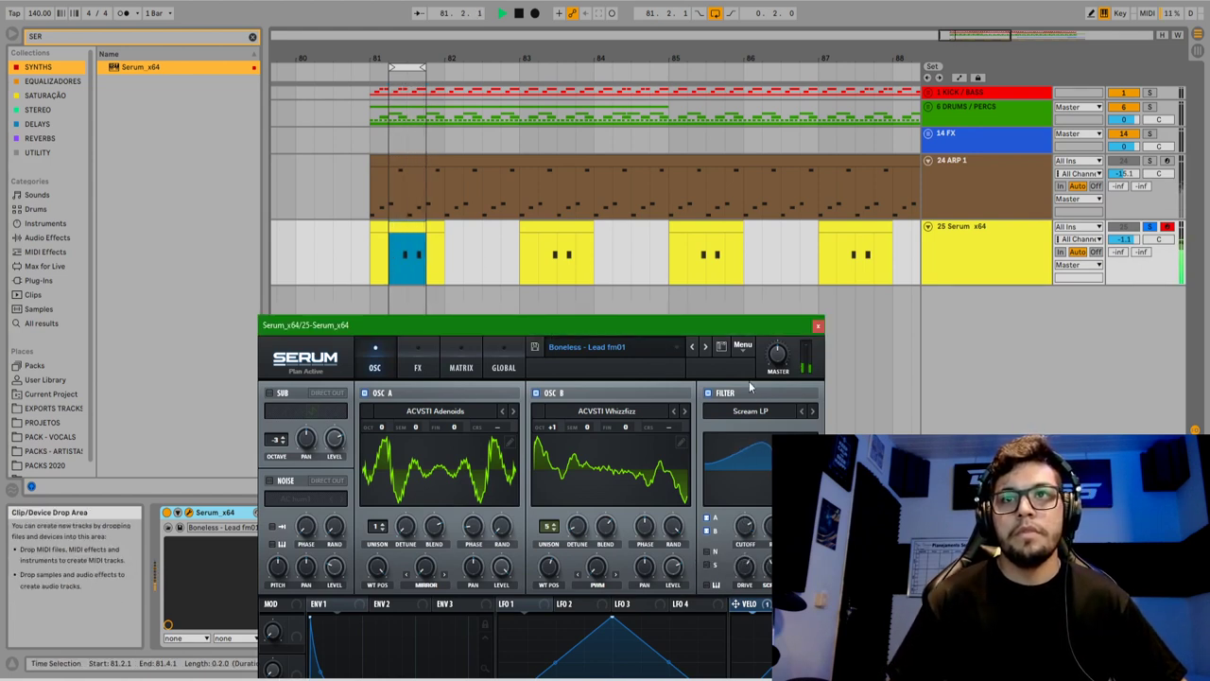
{"action": "left_click_drag", "start_coordinate": [725, 326], "coordinate": [718, 157]}
{"action": "left_click_drag", "start_coordinate": [545, 260], "coordinate": [546, 287]}
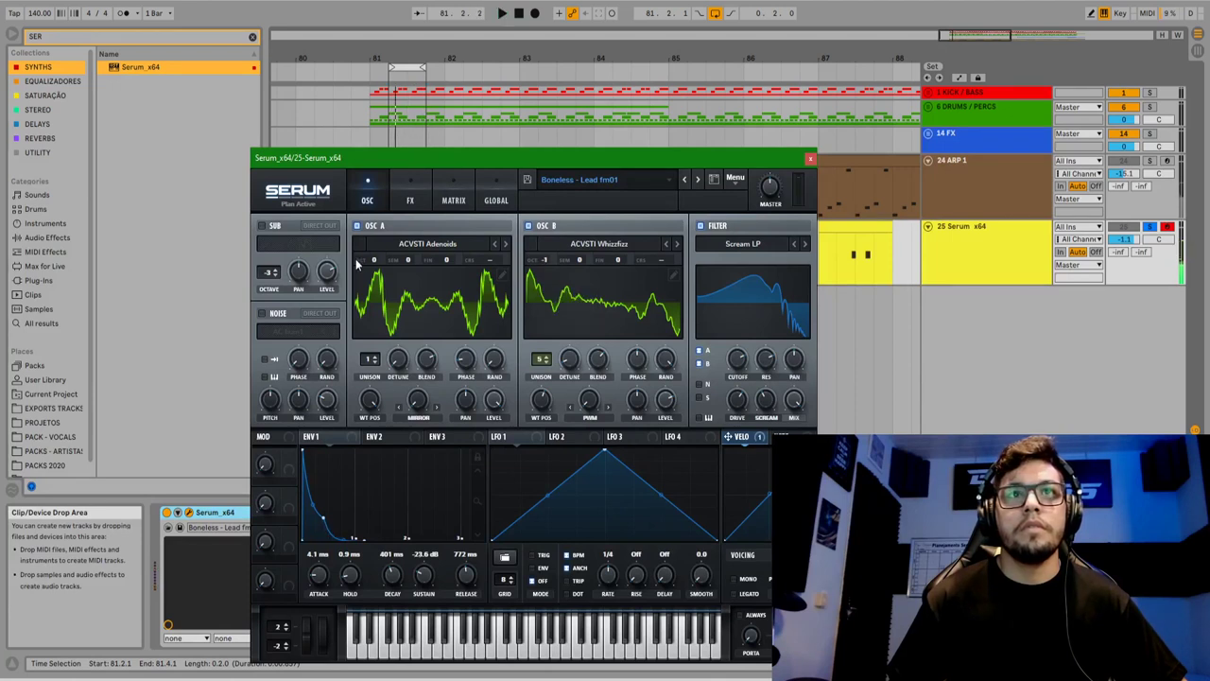
{"action": "left_click_drag", "start_coordinate": [373, 267], "coordinate": [372, 287]}
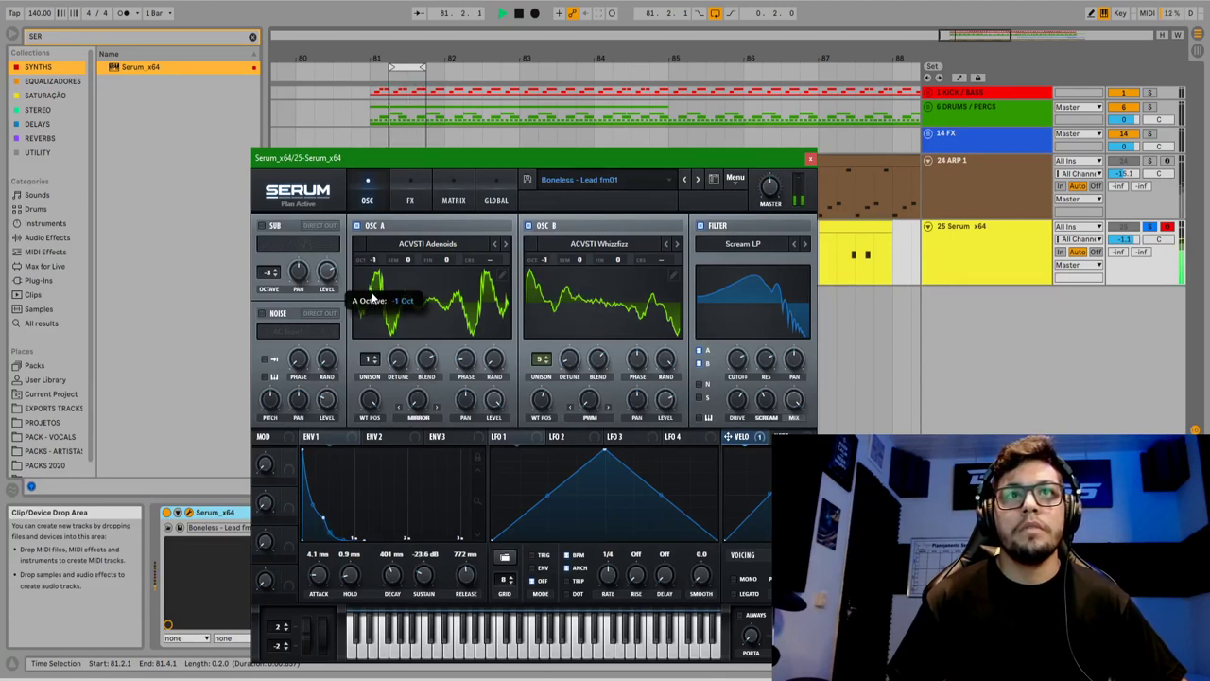
{"action": "left_click", "coordinate": [810, 158]}
{"action": "key", "text": "space"}
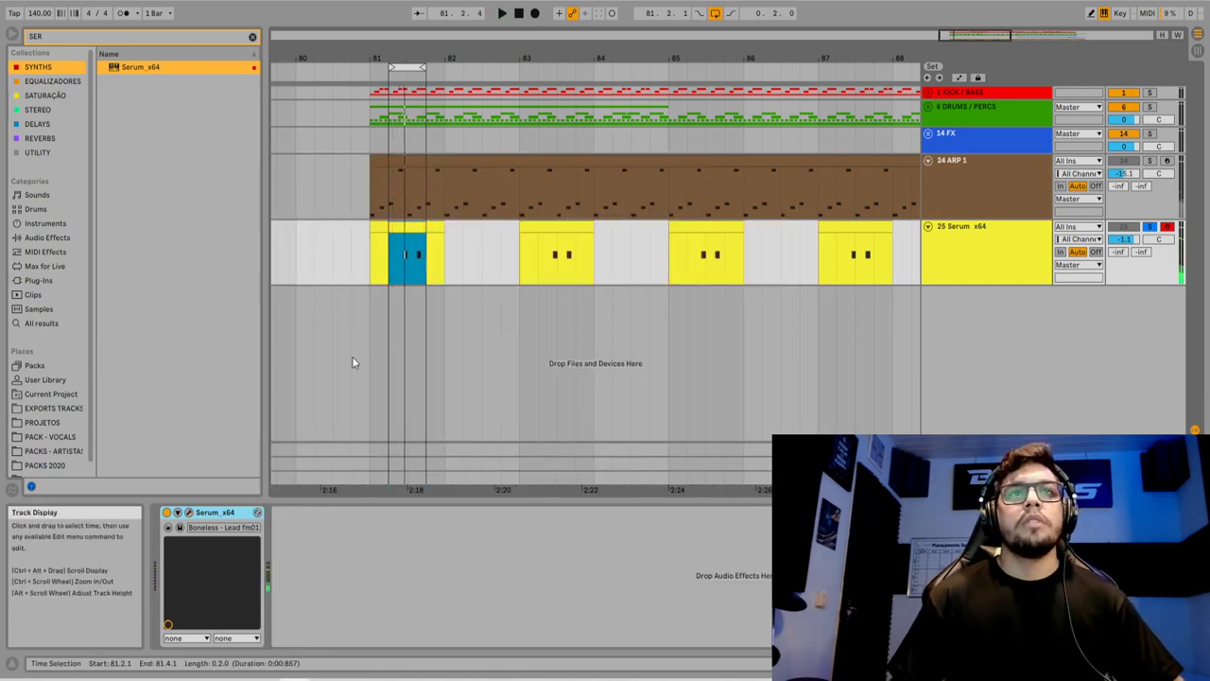
{"action": "left_click", "coordinate": [179, 527]}
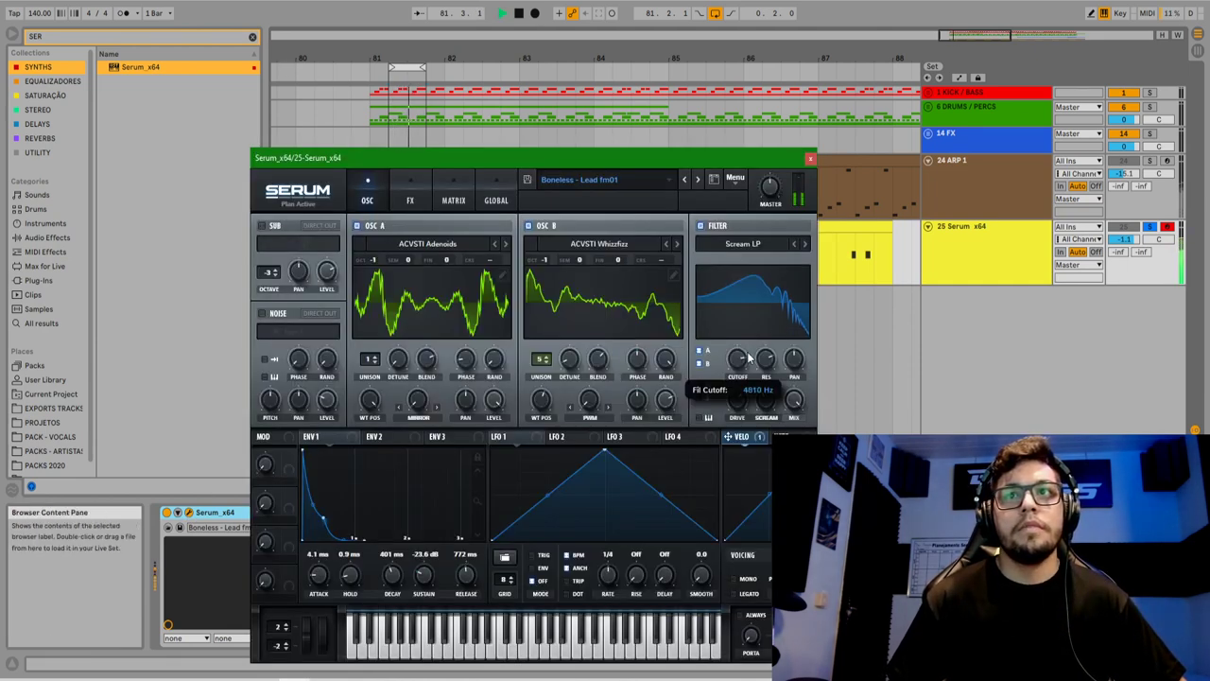
{"action": "left_click", "coordinate": [810, 158]}
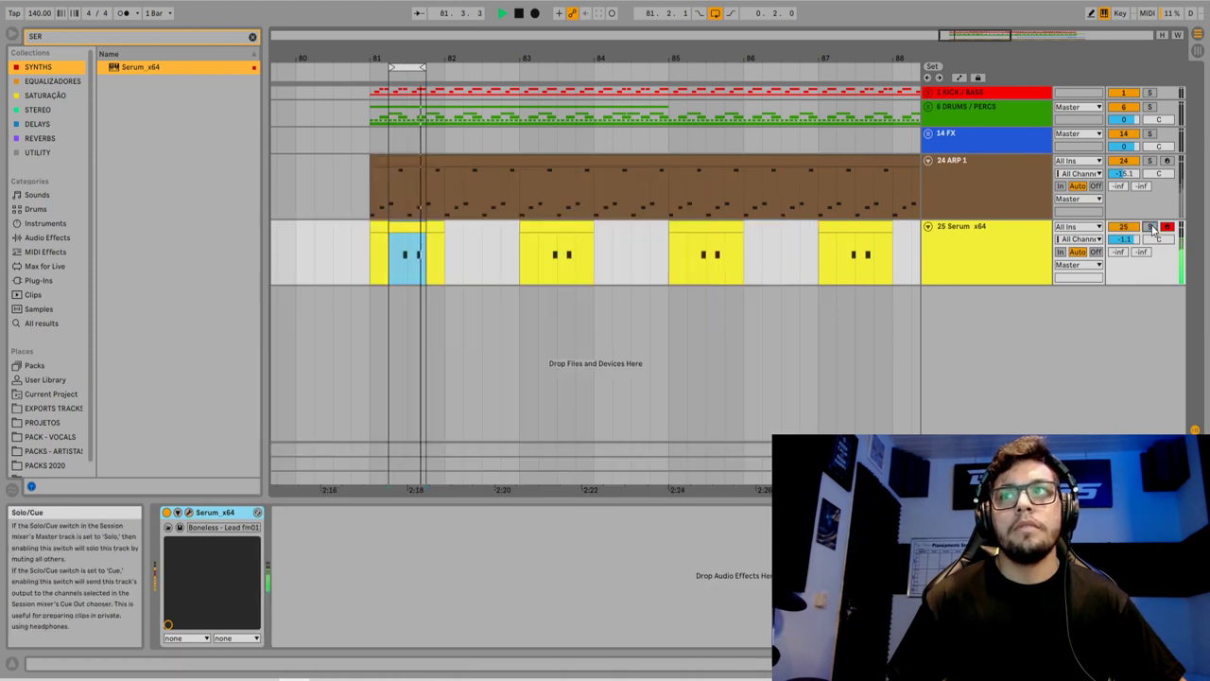
Lower the Serum track's volume to -6.9 dB in the full mix and solo the track
{"action": "left_click_drag", "start_coordinate": [1125, 239], "coordinate": [1126, 260]}
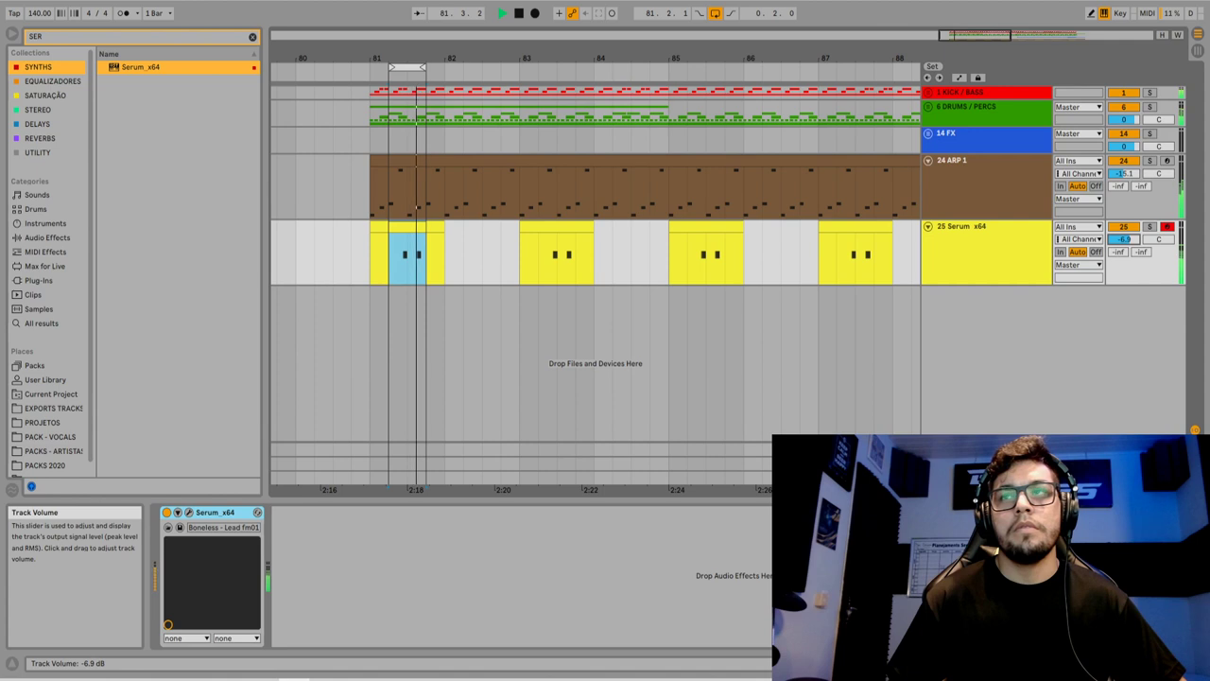
{"action": "left_click", "coordinate": [1150, 230]}
{"action": "key", "text": "space"}
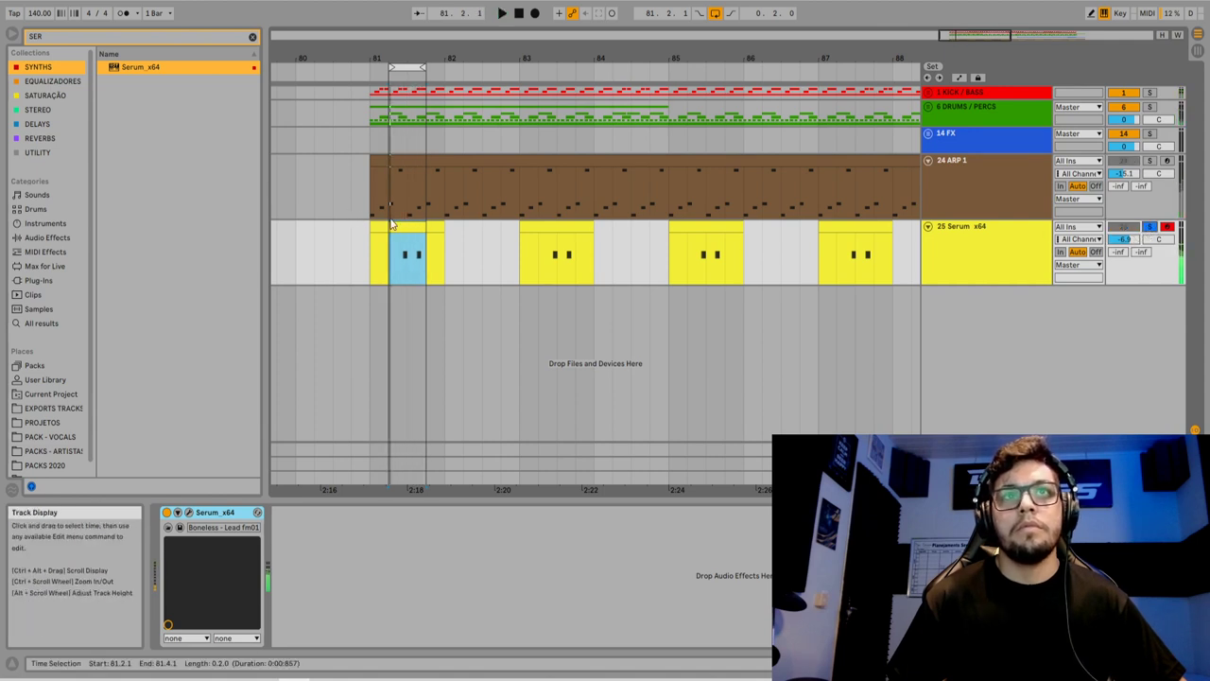
Loop bars 81 to 97 across all the Serum clips and clear the Serum track's solo
{"action": "left_click", "coordinate": [416, 248]}
{"action": "left_click_drag", "start_coordinate": [505, 240], "coordinate": [378, 234]}
{"action": "key", "text": "Right"}
{"action": "key", "text": "Right"}
{"action": "key", "text": "minus"}
{"action": "key", "text": "minus"}
{"action": "key", "text": "minus"}
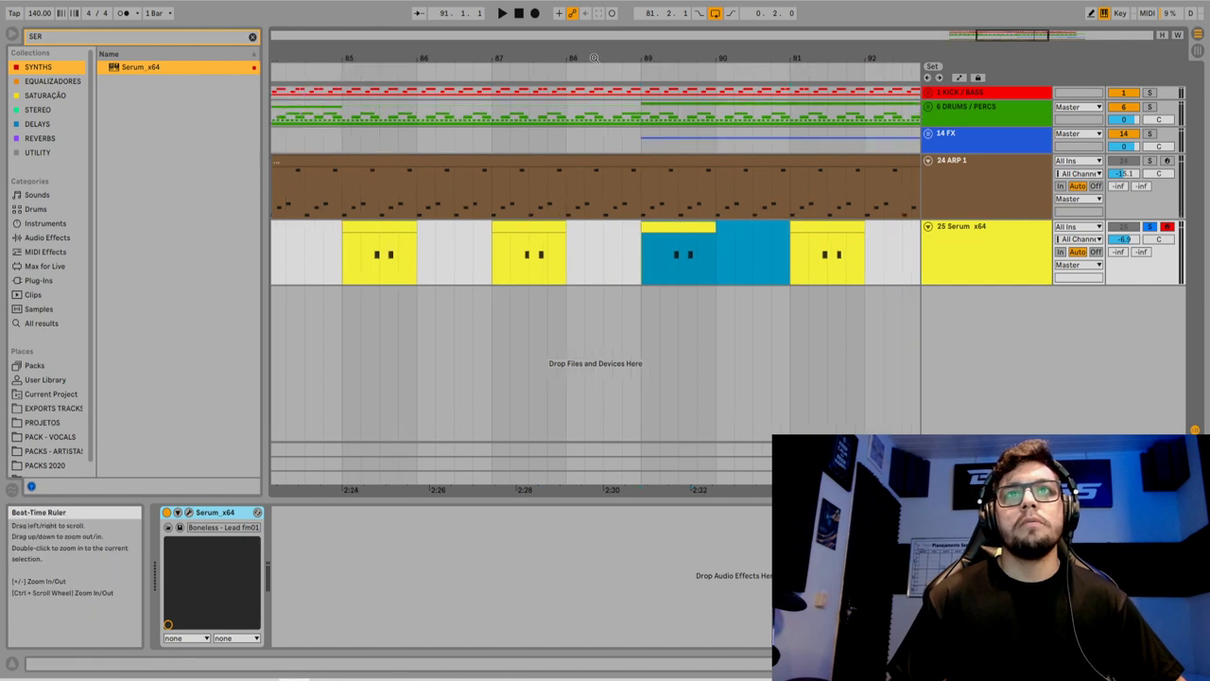
{"action": "key", "text": "Right"}
{"action": "key", "text": "Right"}
{"action": "key", "text": "Right"}
{"action": "key", "text": "Right"}
{"action": "key", "text": "Right"}
{"action": "left_click_drag", "start_coordinate": [848, 232], "coordinate": [693, 242]}
{"action": "key", "text": "ctrl+l"}
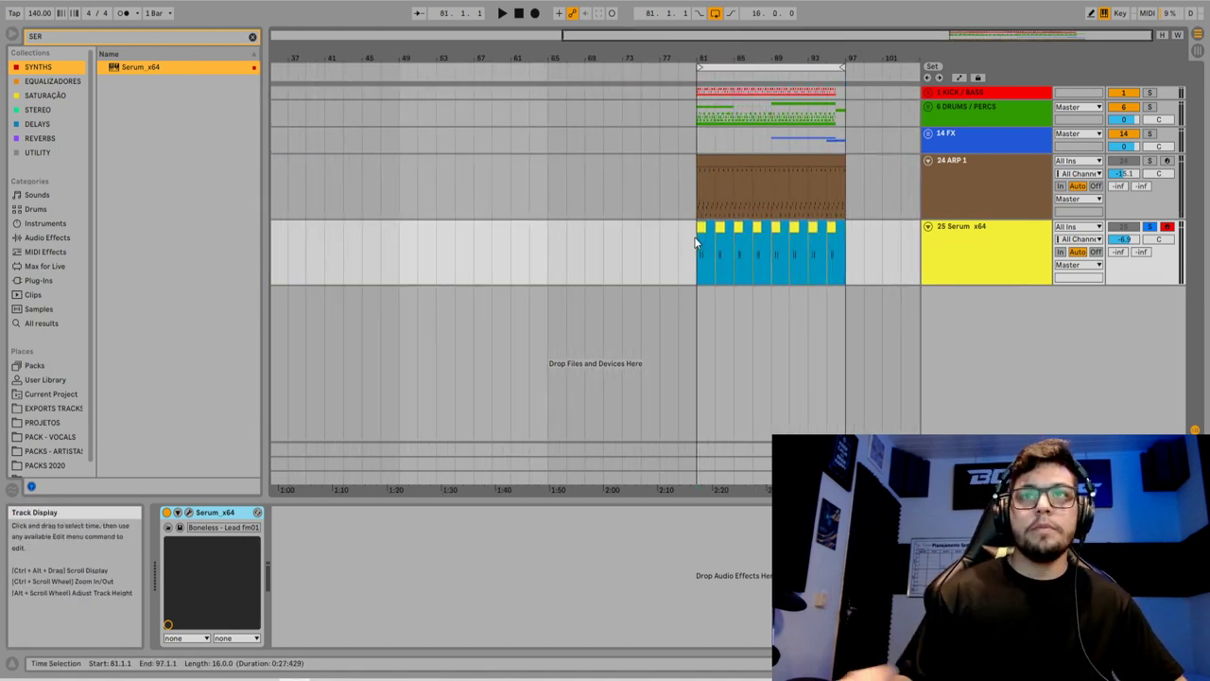
{"action": "left_click", "coordinate": [1148, 229]}
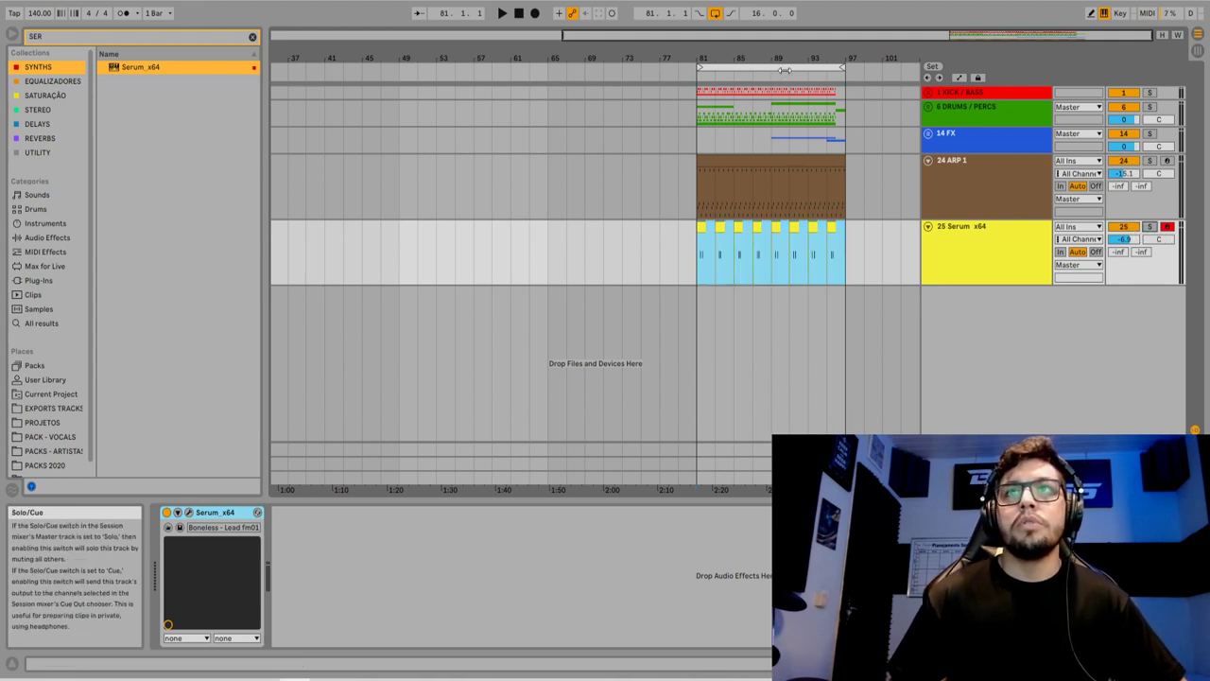
Unfold the FX group, collapse its FX - Noise Down Special track and fold the group again
{"action": "key", "text": "plus"}
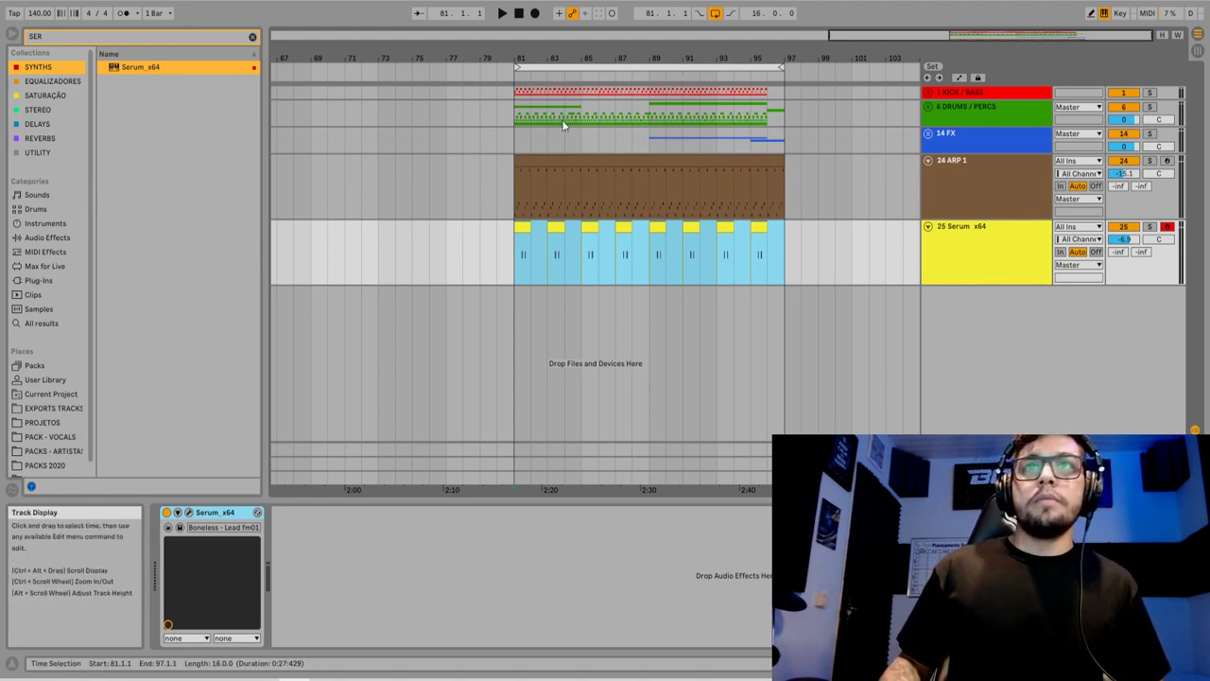
{"action": "left_click", "coordinate": [928, 135]}
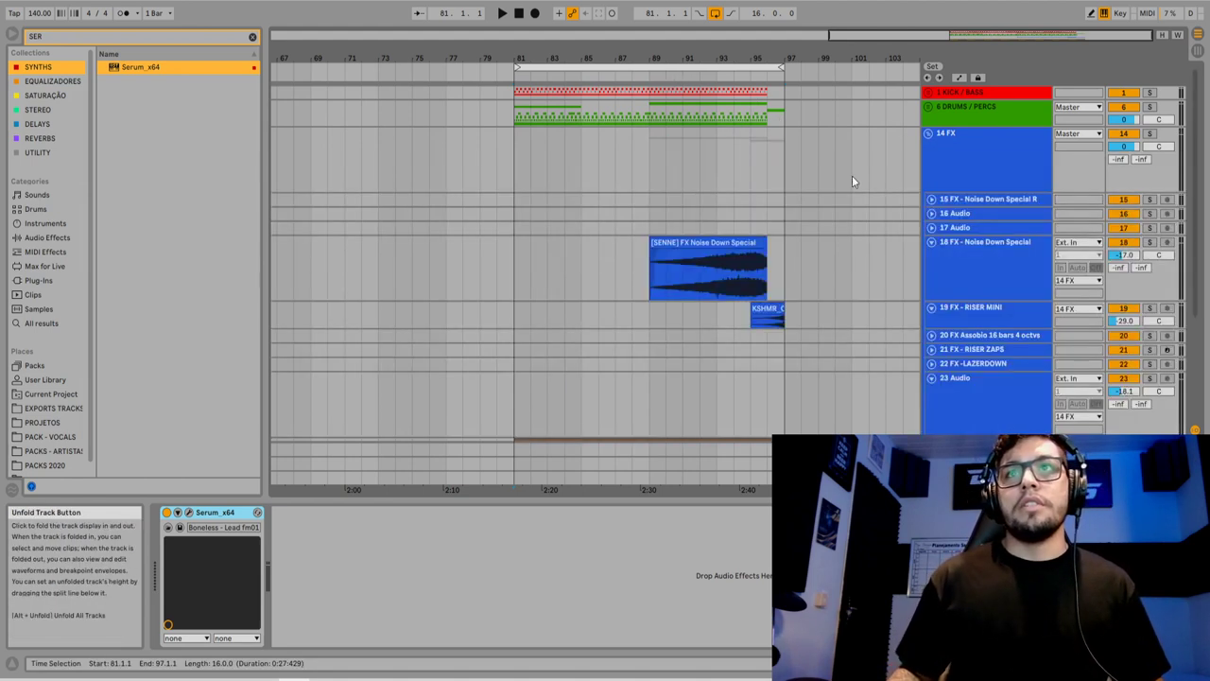
{"action": "left_click", "coordinate": [931, 242]}
{"action": "left_click", "coordinate": [927, 134]}
{"action": "left_click", "coordinate": [647, 180]}
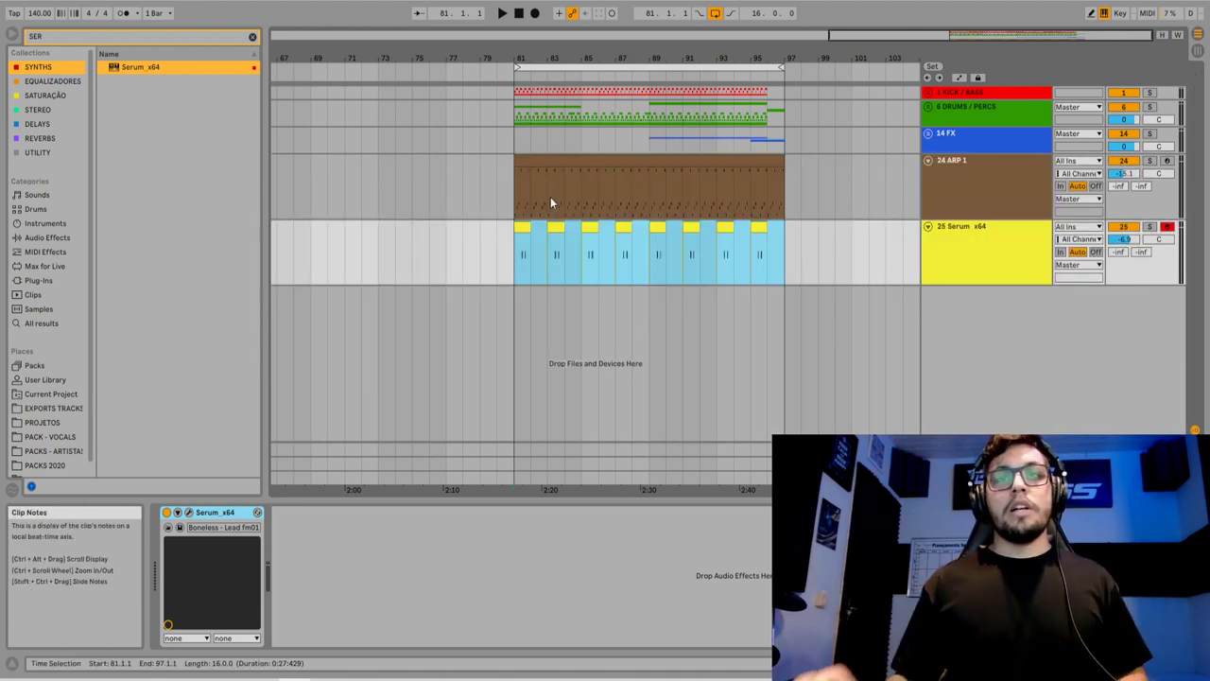
{"action": "left_click", "coordinate": [509, 257]}
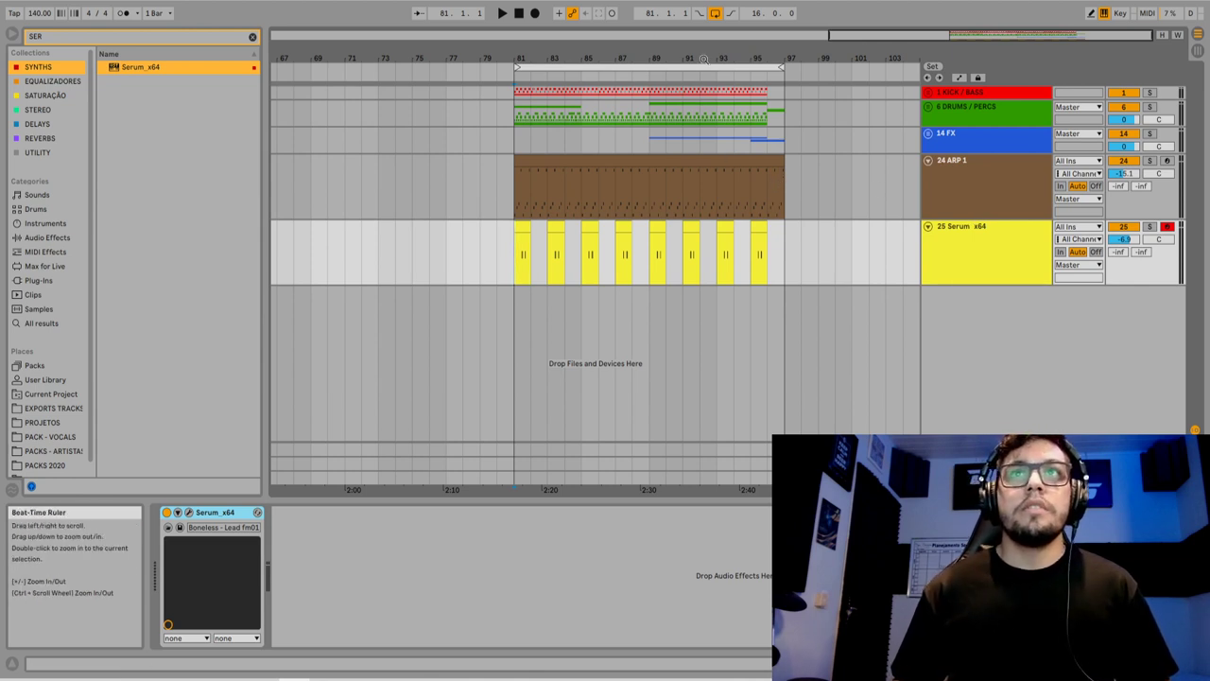
{"action": "scroll", "coordinate": [705, 119], "scroll_direction": "left", "scroll_amount": 3}
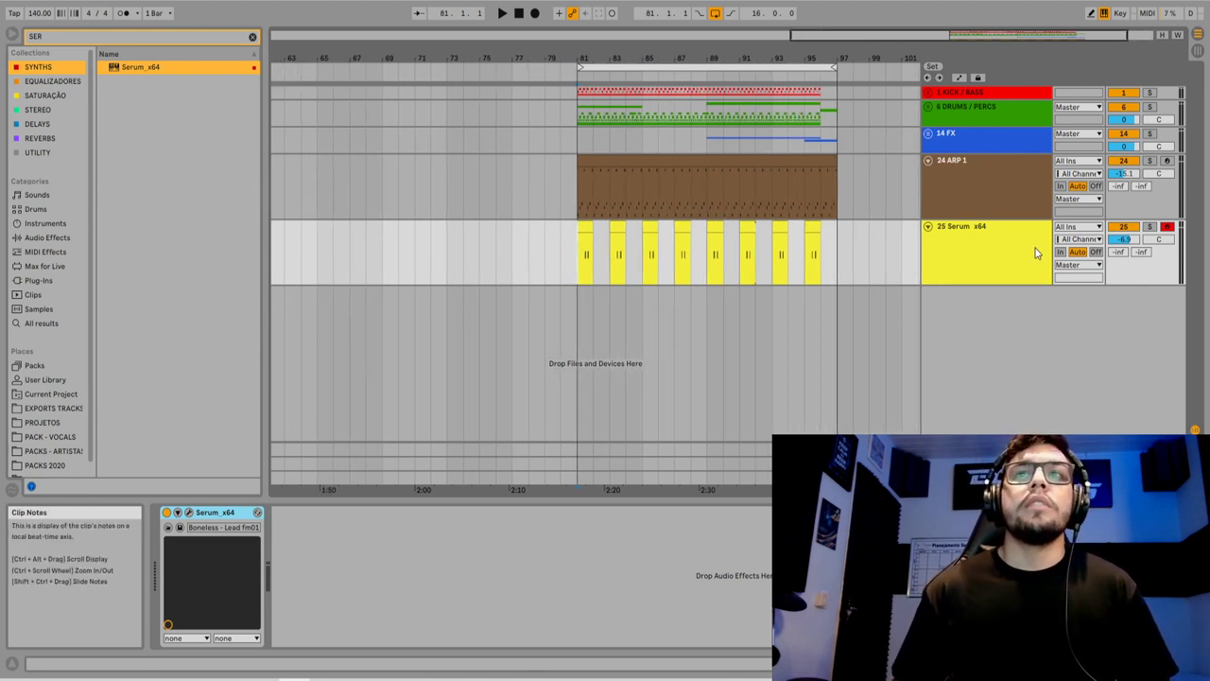
{"action": "scroll", "coordinate": [461, 260], "scroll_direction": "down", "scroll_amount": 3}
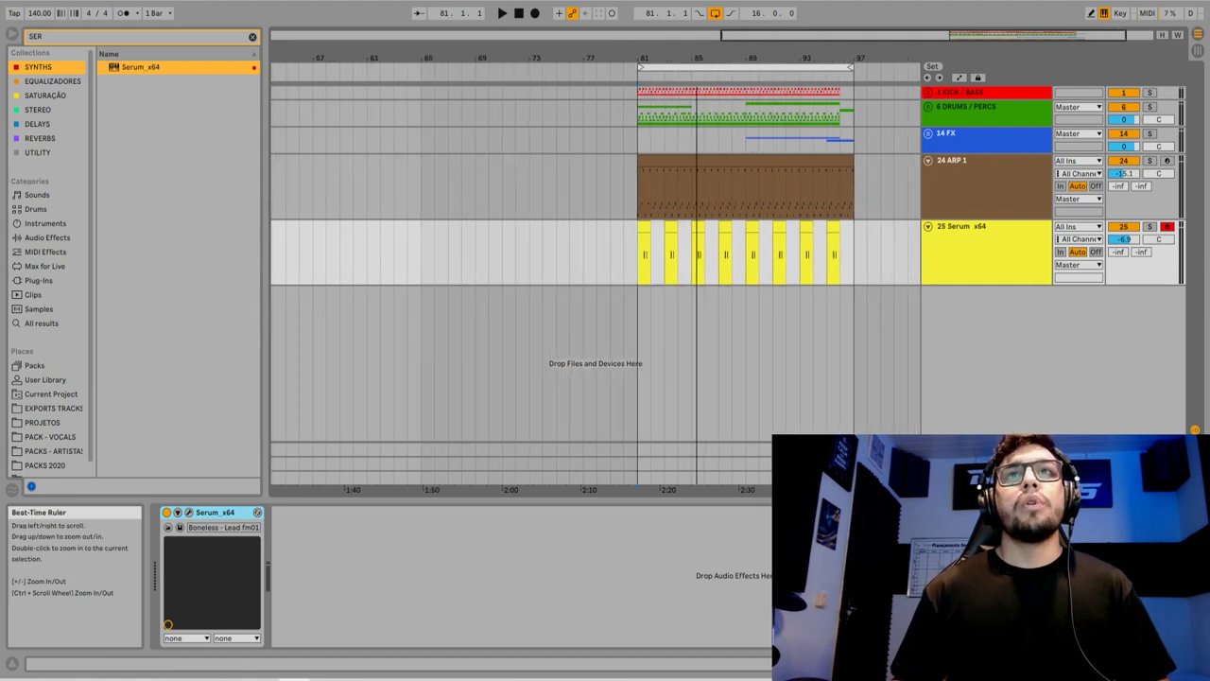
{"action": "left_click_drag", "start_coordinate": [489, 246], "coordinate": [496, 245]}
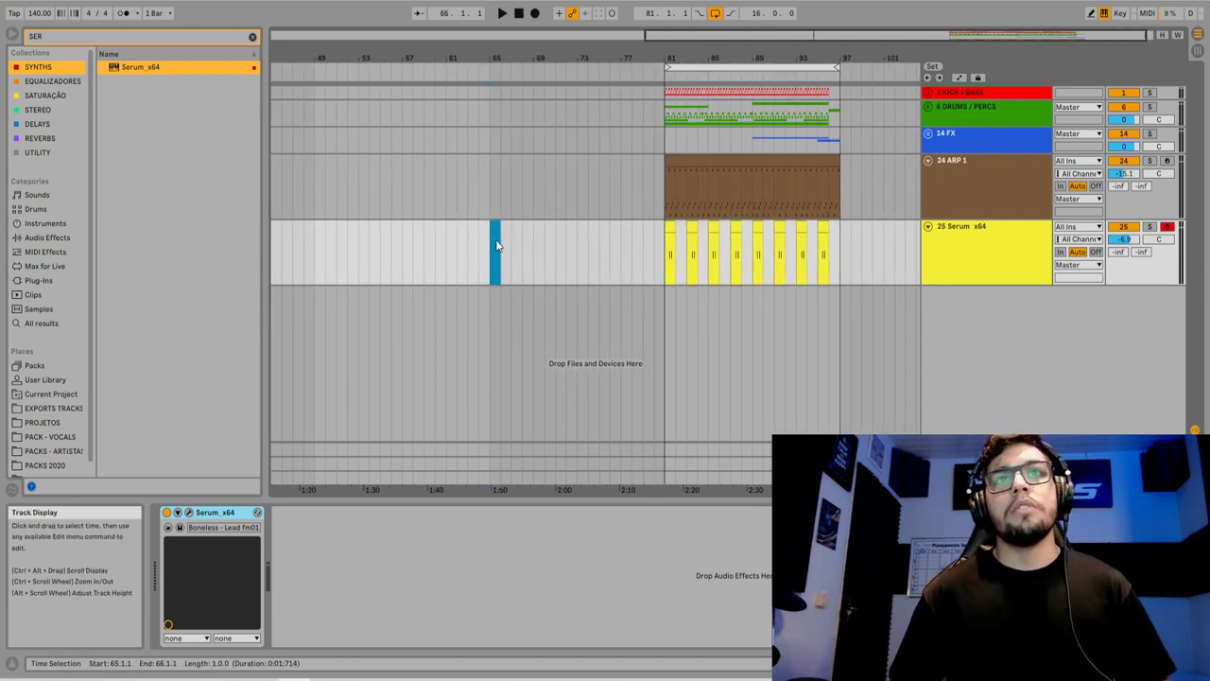
{"action": "left_click_drag", "start_coordinate": [578, 202], "coordinate": [584, 202]}
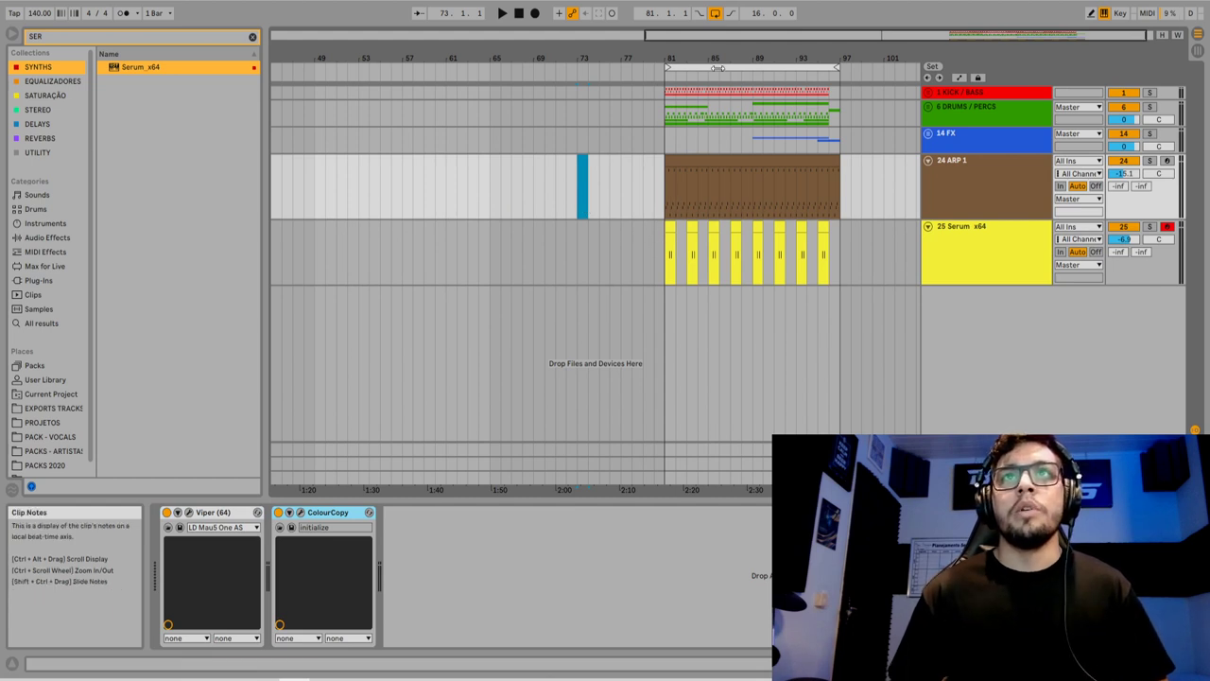
{"action": "left_click_drag", "start_coordinate": [856, 58], "coordinate": [901, 139]}
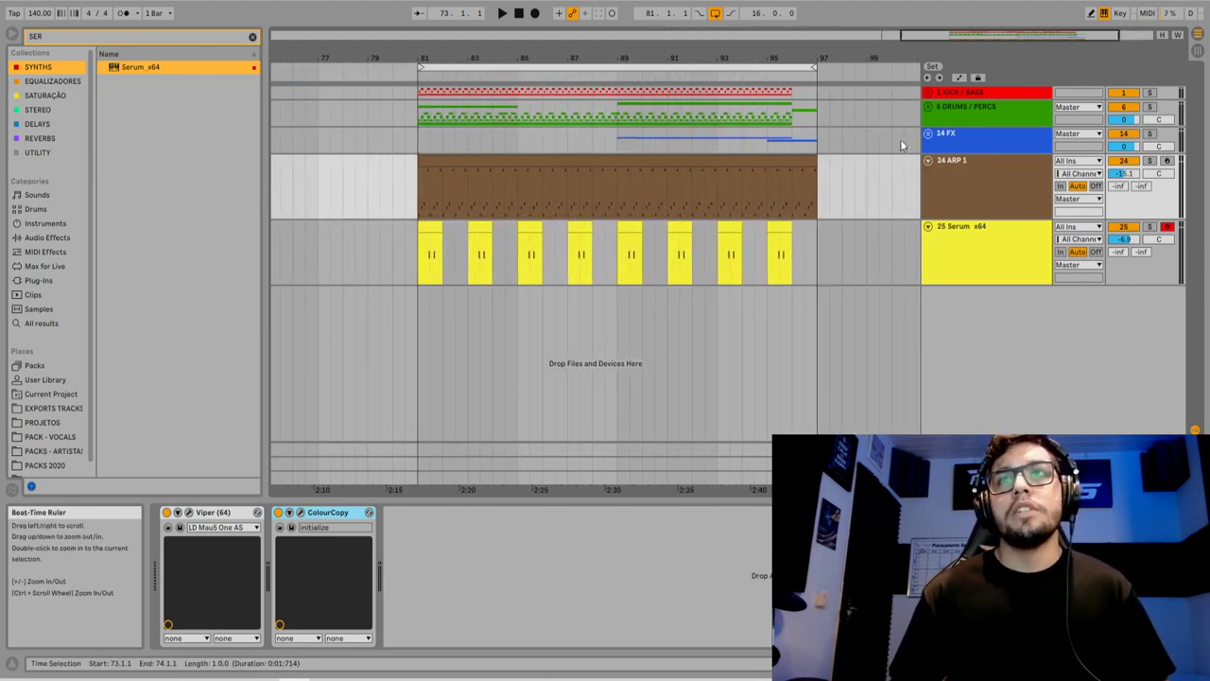
Rename the Serum track as PEAD
{"action": "left_click", "coordinate": [975, 265]}
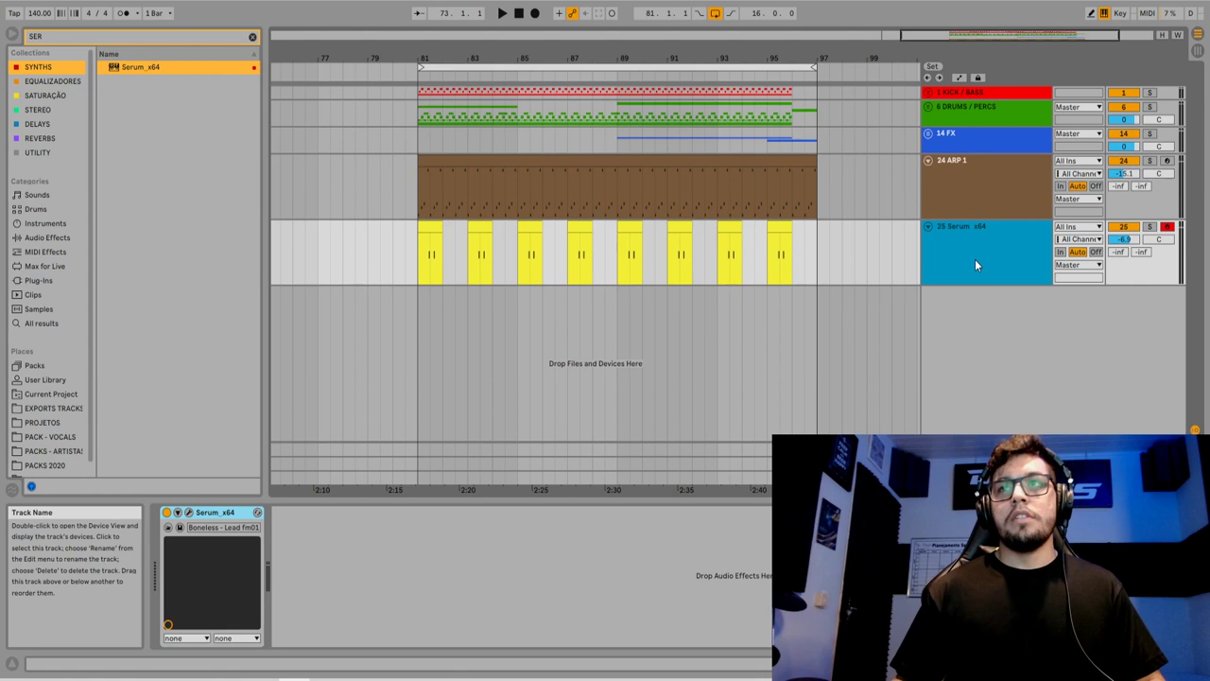
{"action": "left_click", "coordinate": [838, 252]}
{"action": "left_click", "coordinate": [950, 237]}
{"action": "key", "text": "ctrl+r"}
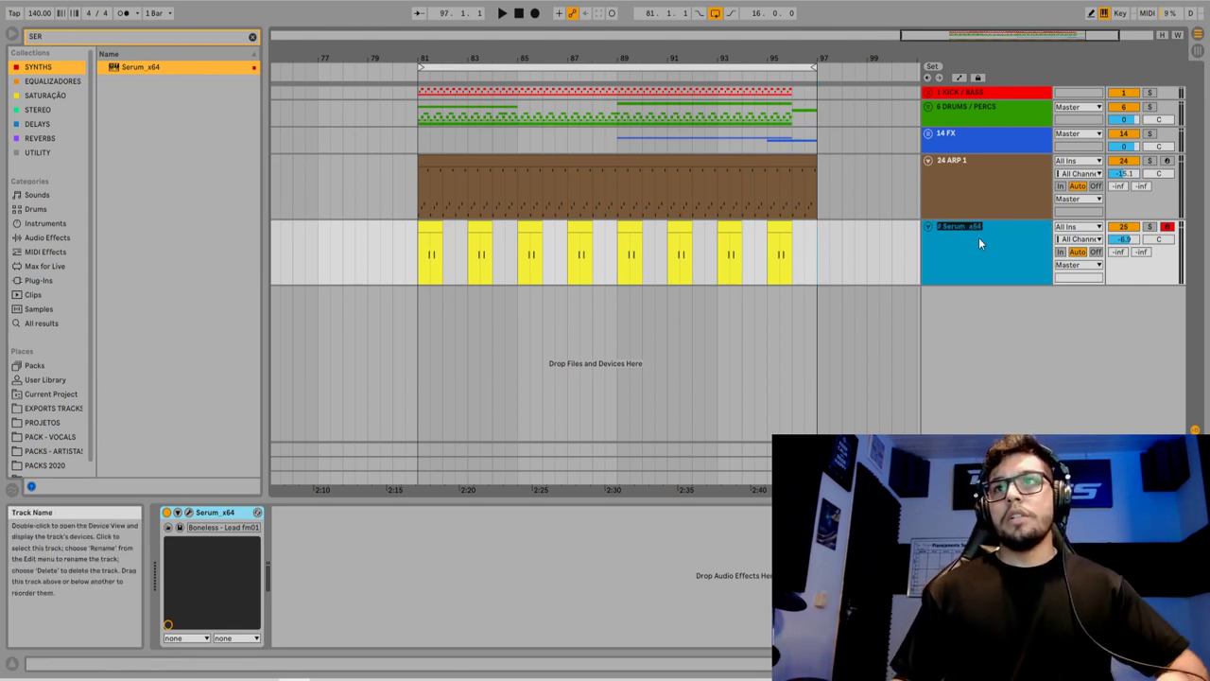
{"action": "type", "text": "# PEAA"}
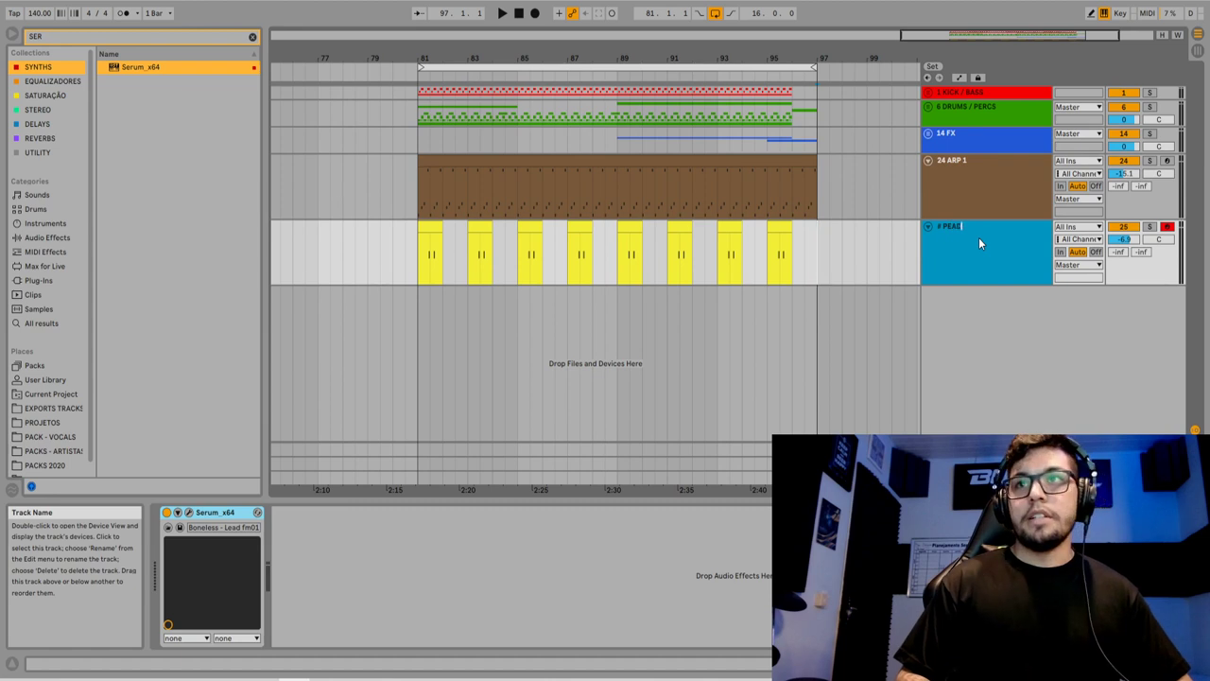
{"action": "key", "text": "BackSpace"}
{"action": "type", "text": "D"}
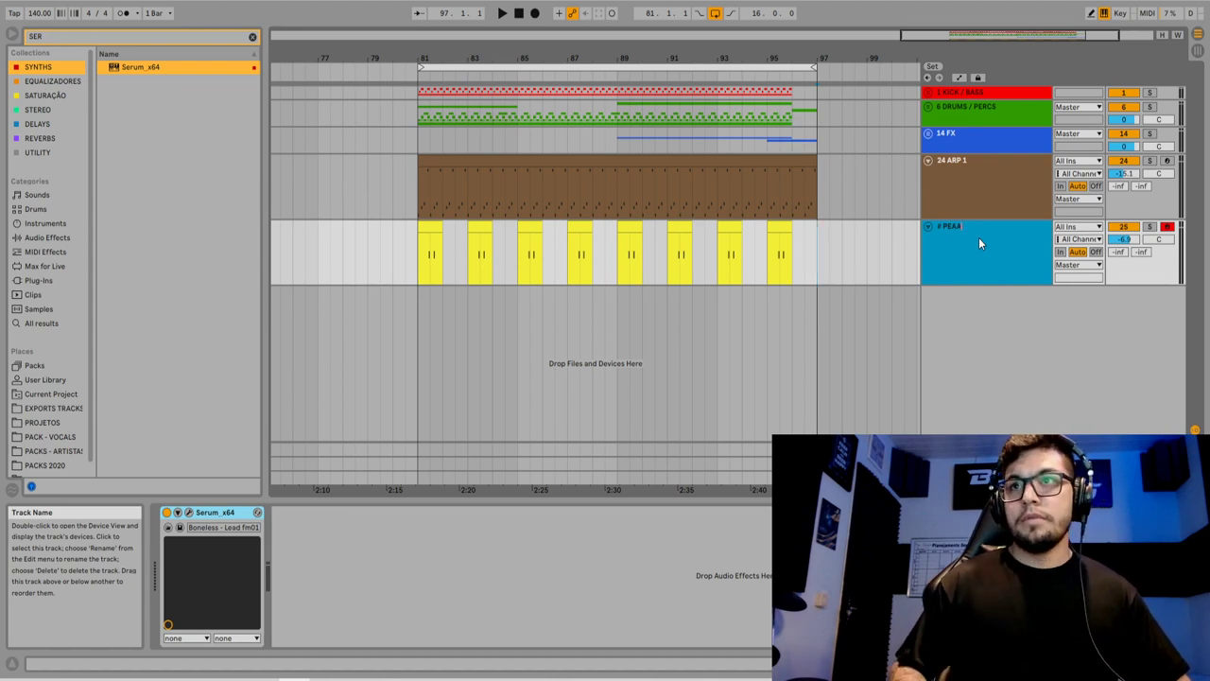
{"action": "key", "text": "Return"}
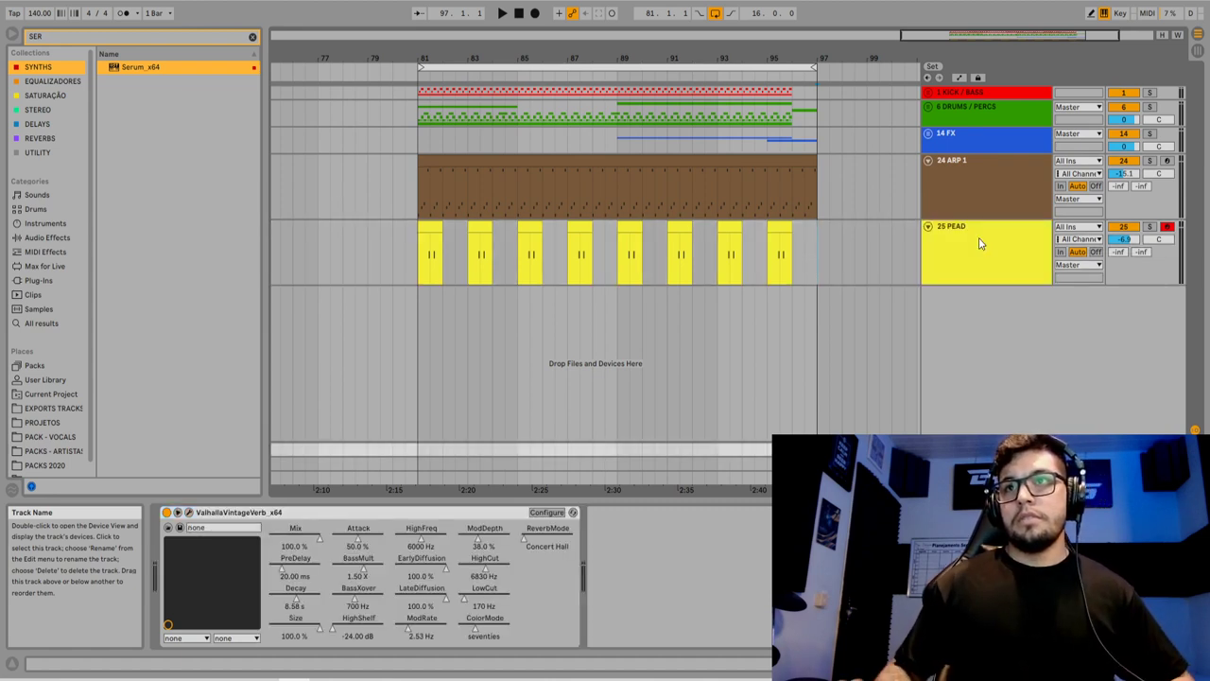
Collapse the ARP 1 track and rename the yellow track below it as LEAD
{"action": "left_click", "coordinate": [979, 241]}
{"action": "key", "text": "Up"}
{"action": "key", "text": "Left"}
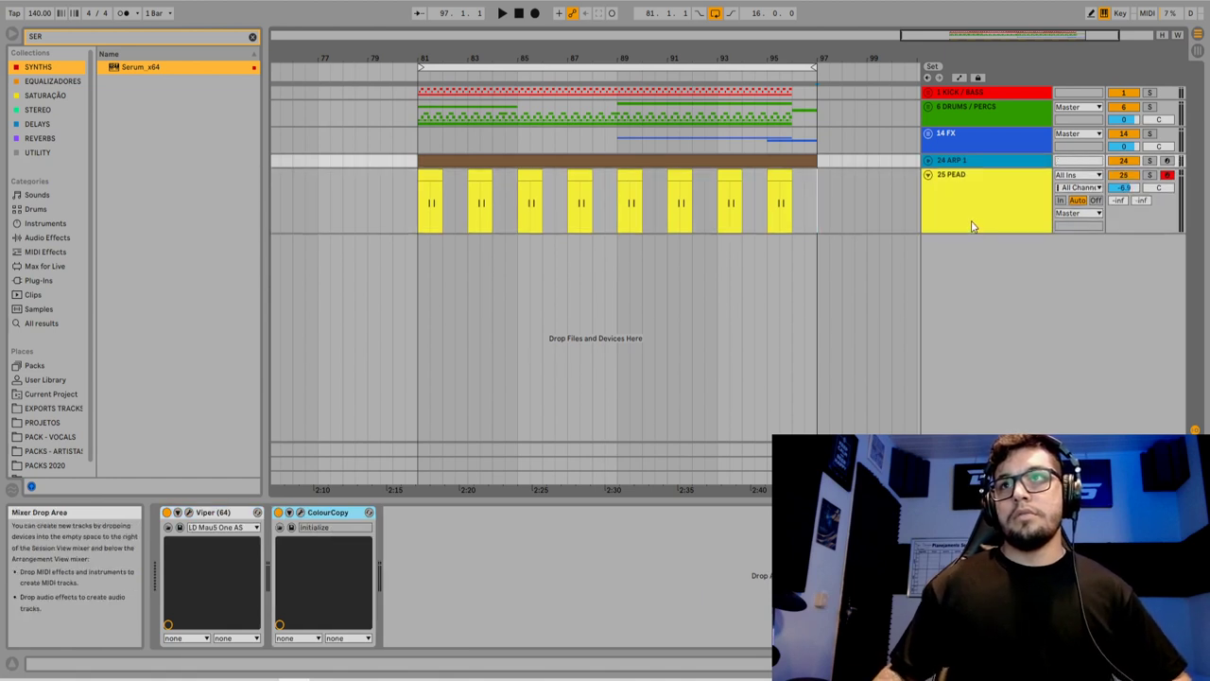
{"action": "left_click", "coordinate": [974, 227]}
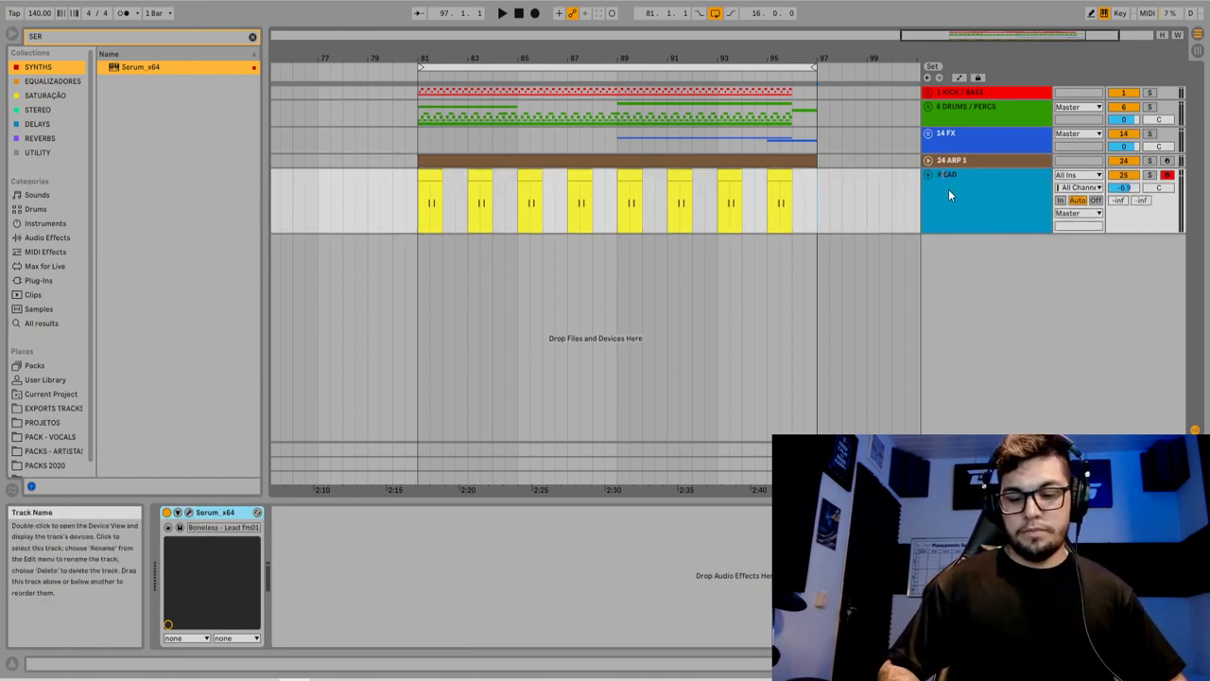
{"action": "left_click", "coordinate": [823, 198]}
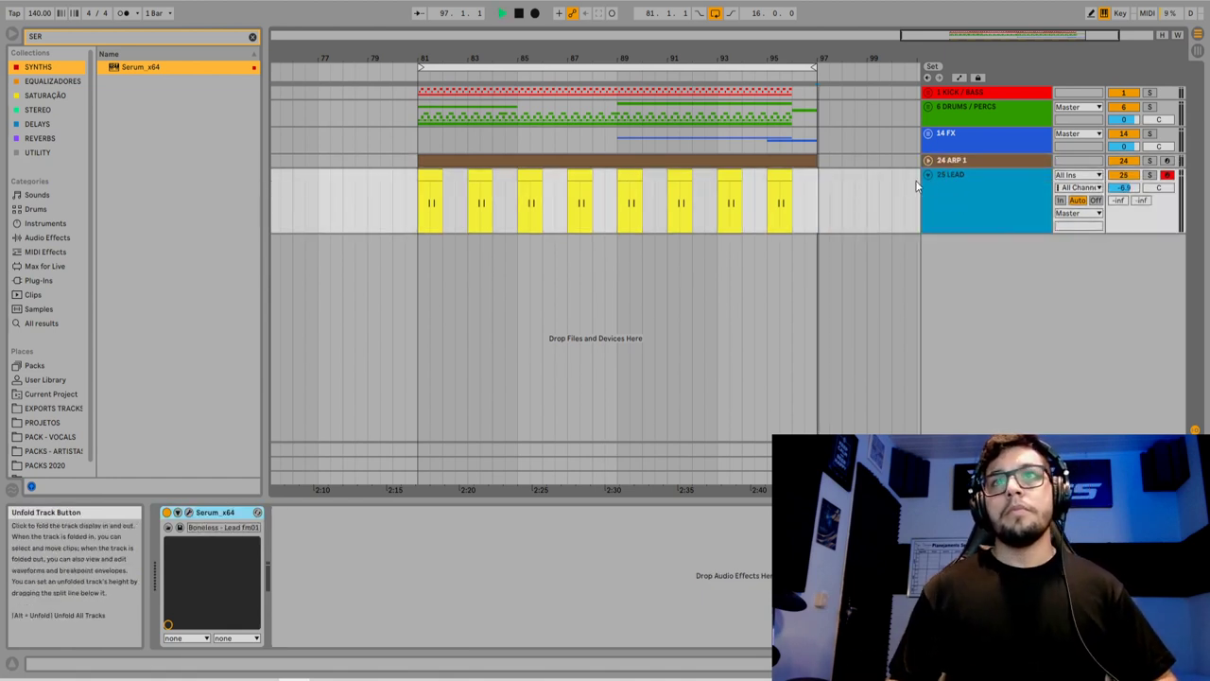
Unfold the ARP 1 track while the loop plays and set the LEAD track's volume to -7.0 dB
{"action": "left_click", "coordinate": [565, 160]}
{"action": "key", "text": "space"}
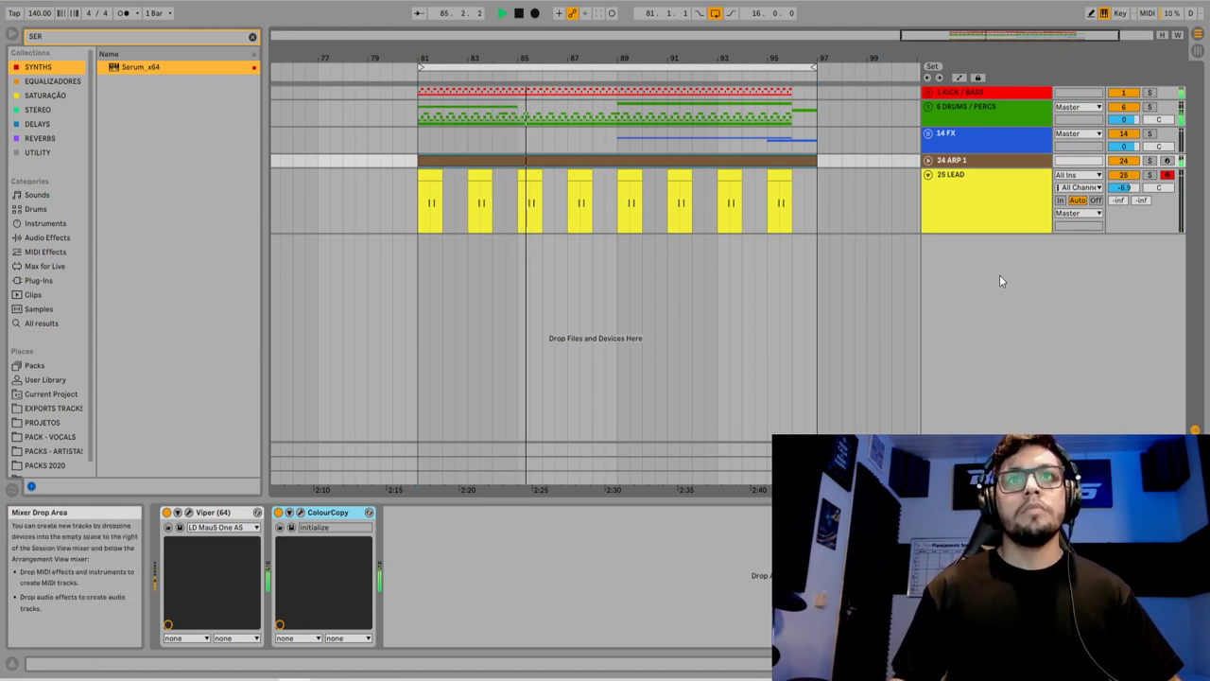
{"action": "left_click", "coordinate": [928, 161]}
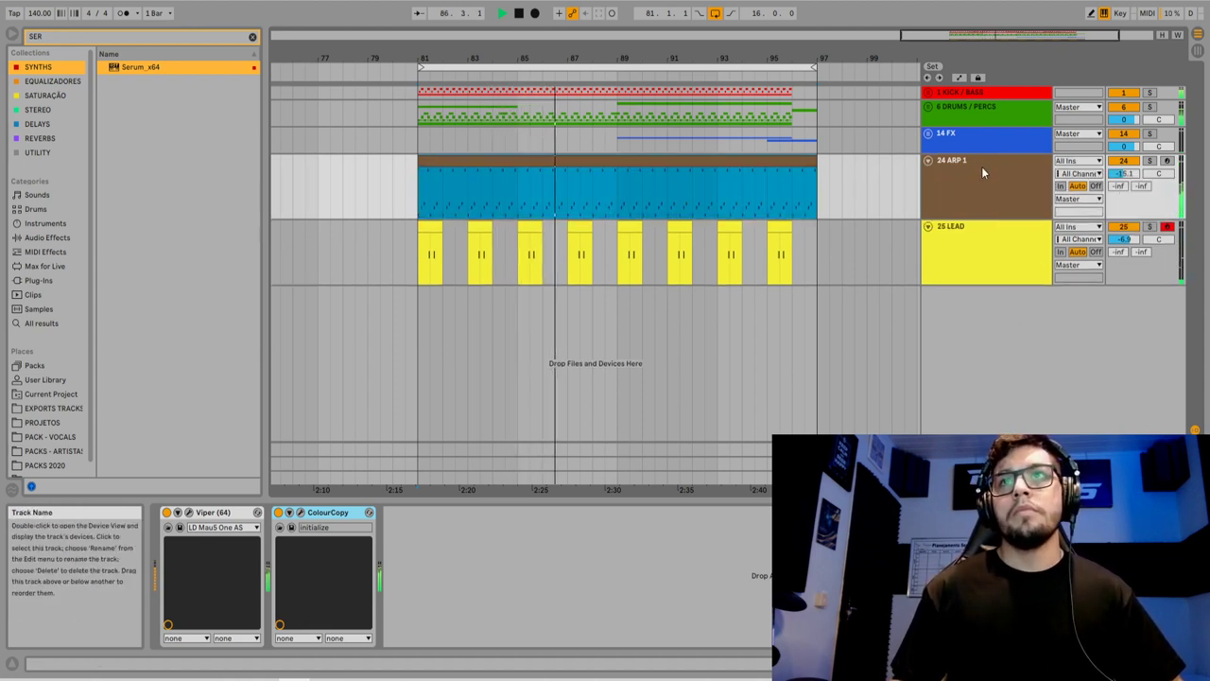
{"action": "key", "text": "space"}
{"action": "left_click", "coordinate": [1015, 230]}
{"action": "left_click", "coordinate": [1126, 239]}
Insert a new MIDI track below LEAD and load the Sylenth1 synth onto it
{"action": "right_click", "coordinate": [1000, 347]}
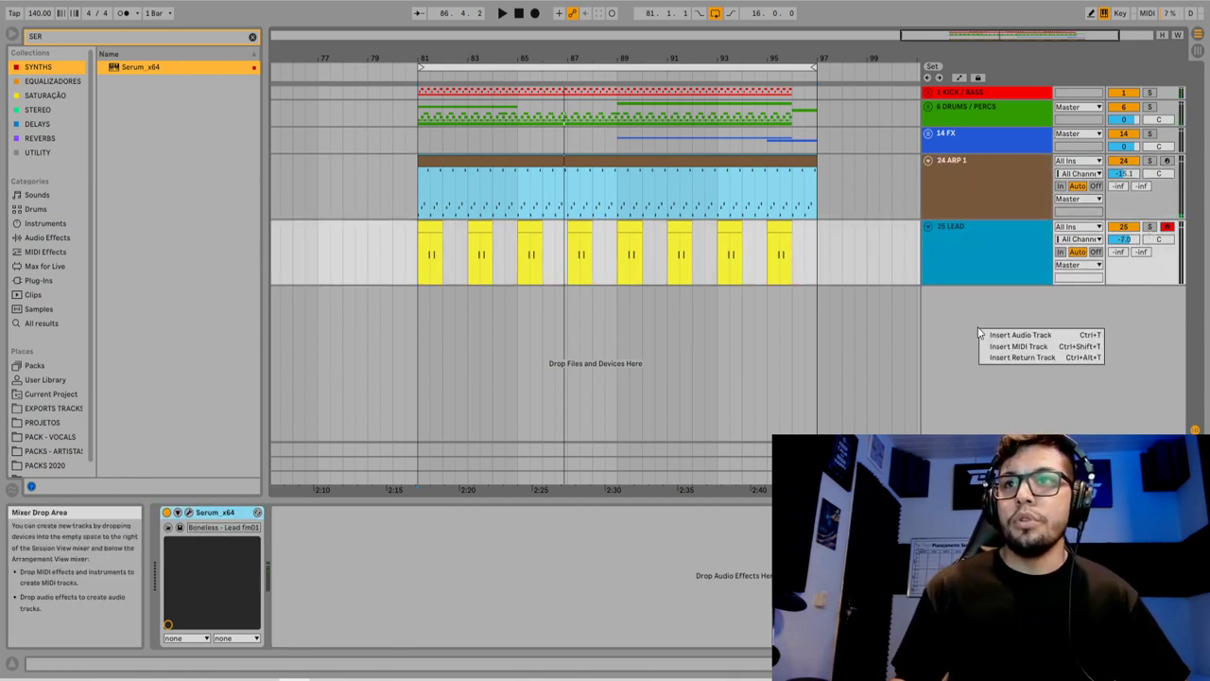
{"action": "key", "text": "Escape"}
{"action": "key", "text": "ctrl+shift+t"}
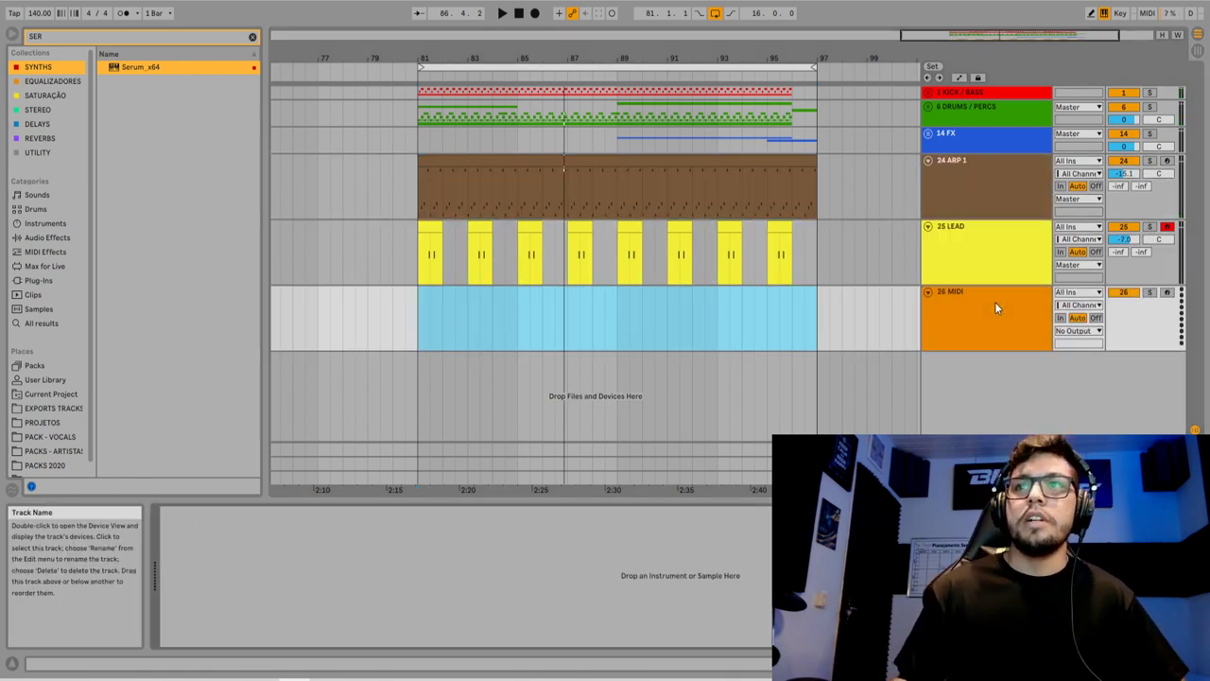
{"action": "key", "text": "ctrl+f"}
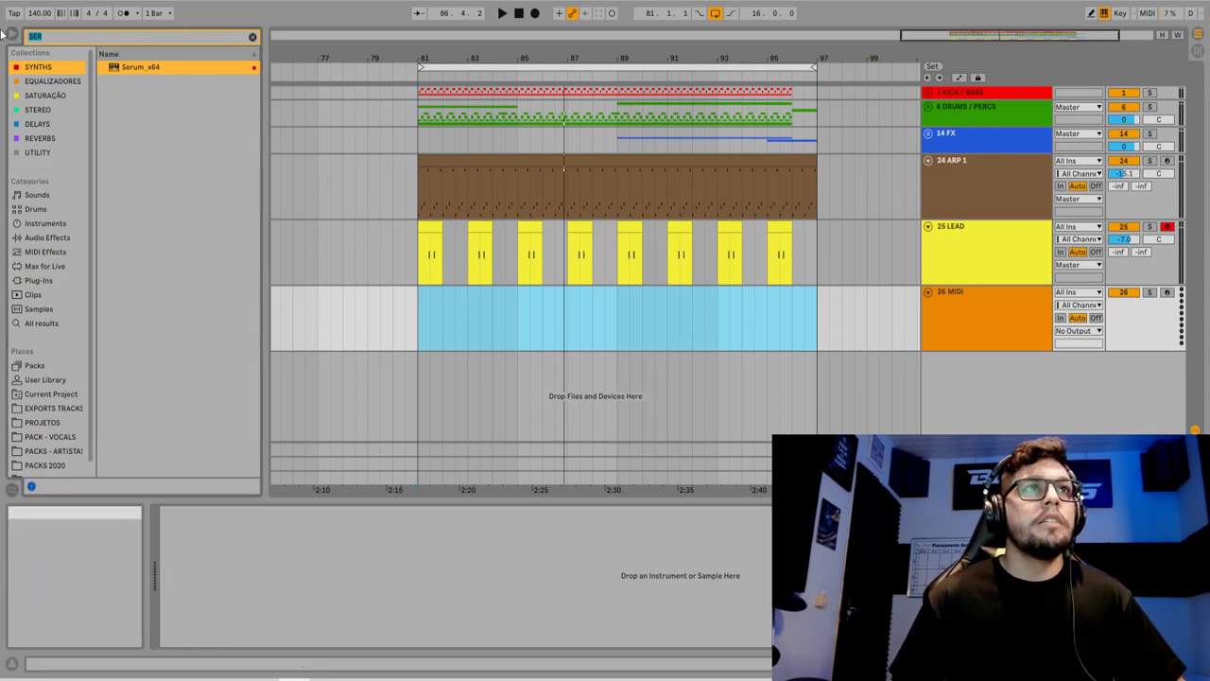
{"action": "type", "text": "SY"}
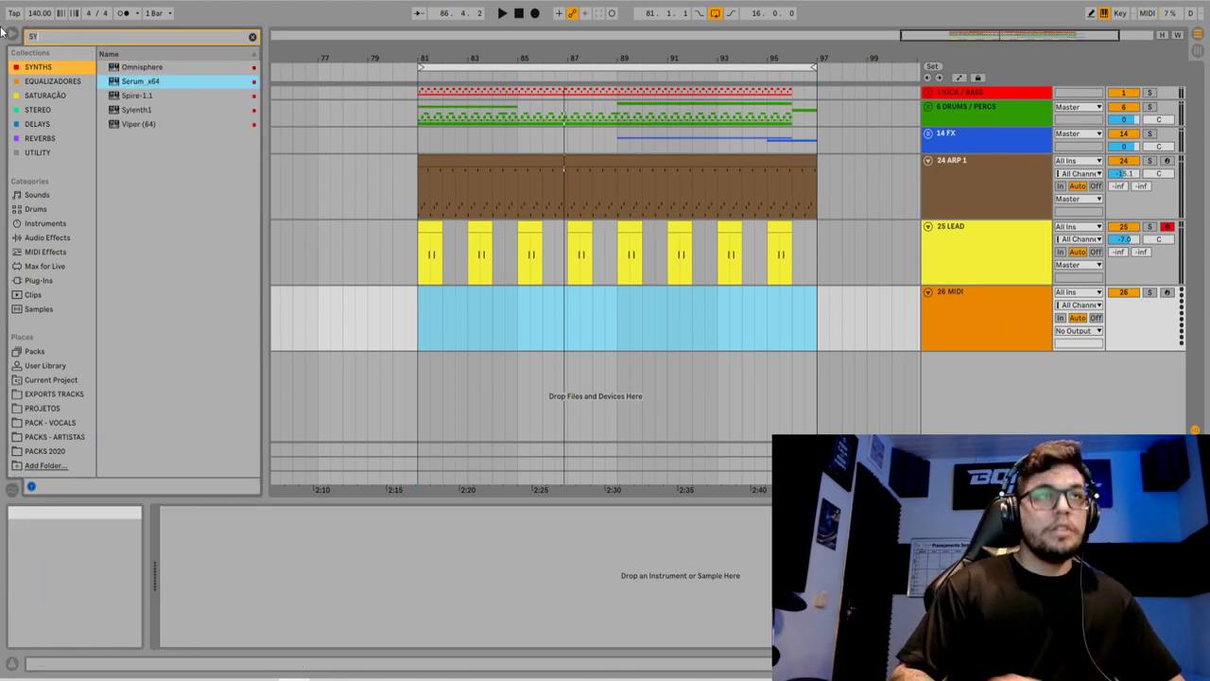
{"action": "left_click", "coordinate": [137, 66]}
{"action": "double_click", "coordinate": [137, 66]}
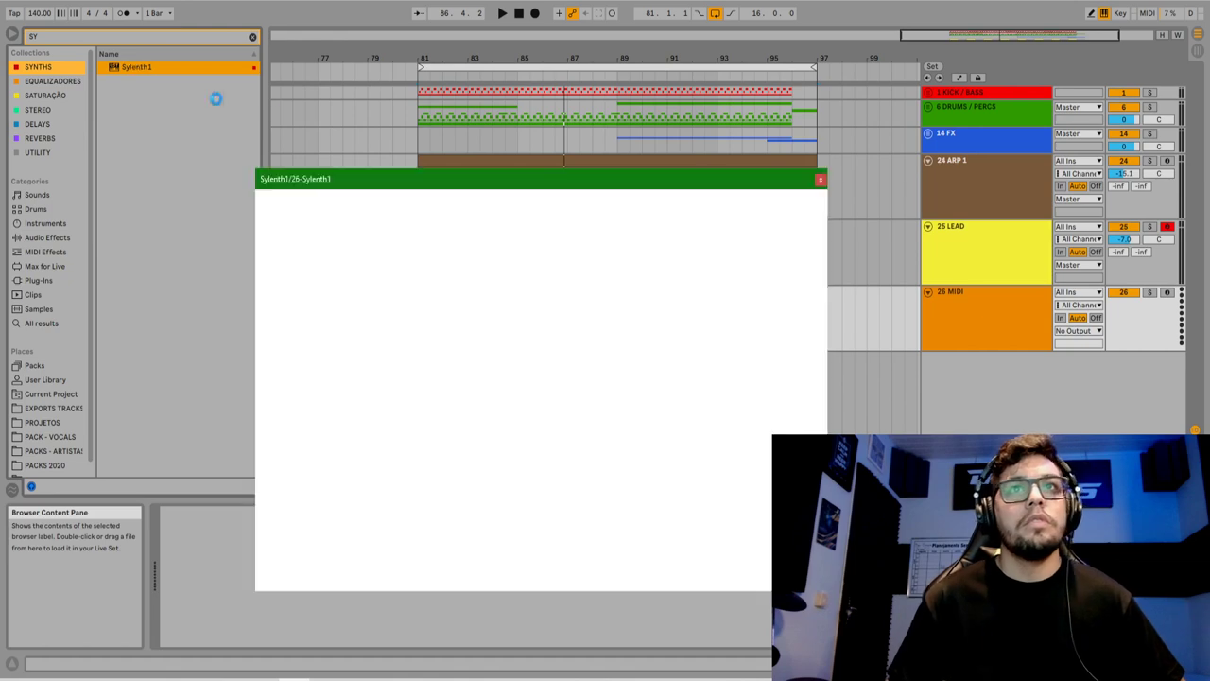
{"action": "left_click", "coordinate": [1150, 293]}
{"action": "left_click", "coordinate": [1149, 293]}
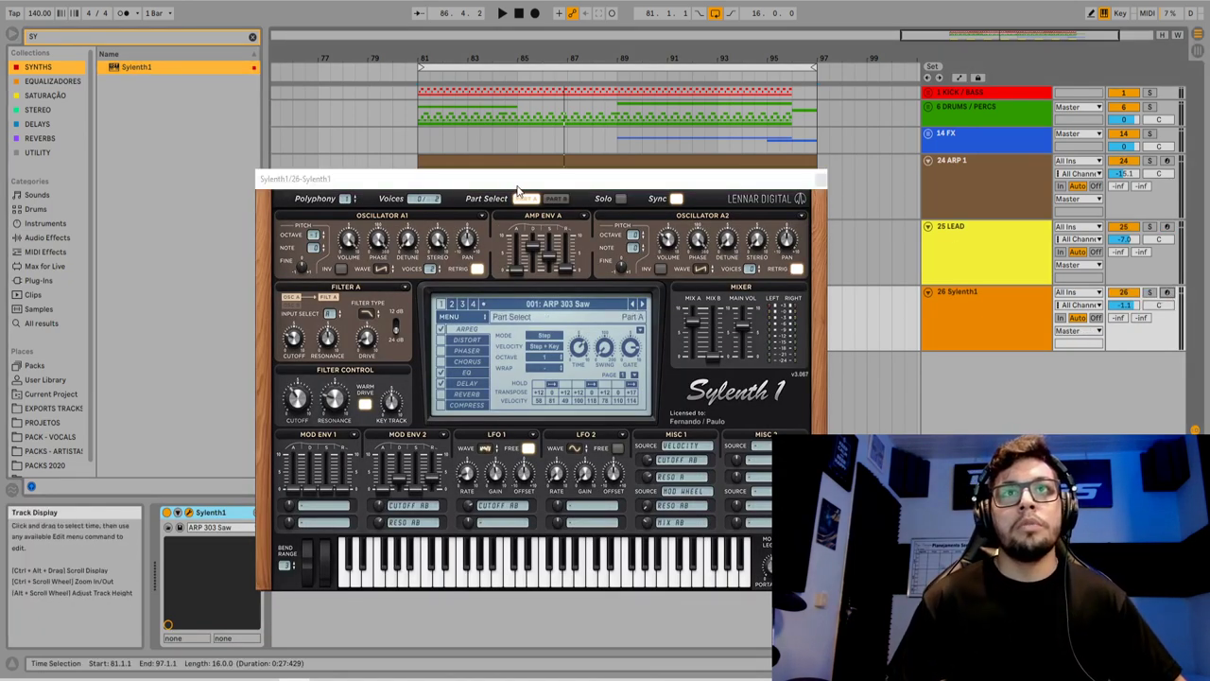
Initialise the Sylenth1 patch to Init and route Mod Env 1 to Pitch A and B
{"action": "left_click_drag", "start_coordinate": [516, 192], "coordinate": [525, 154]}
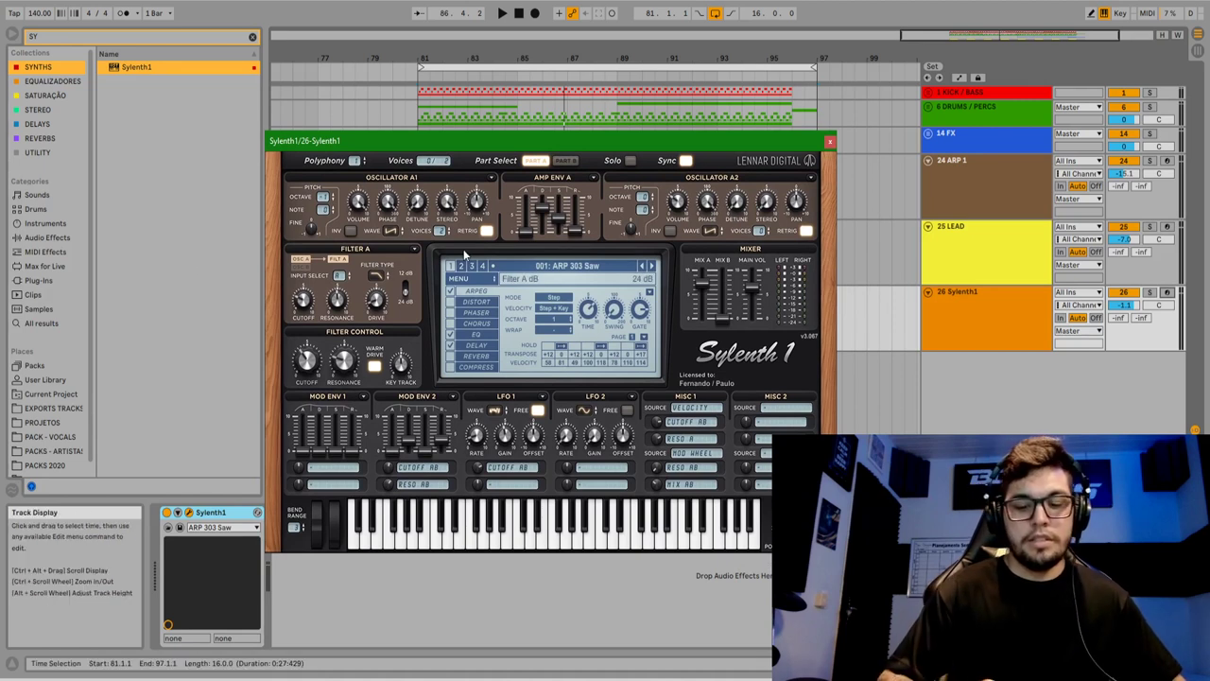
{"action": "key", "text": "ctrl+z"}
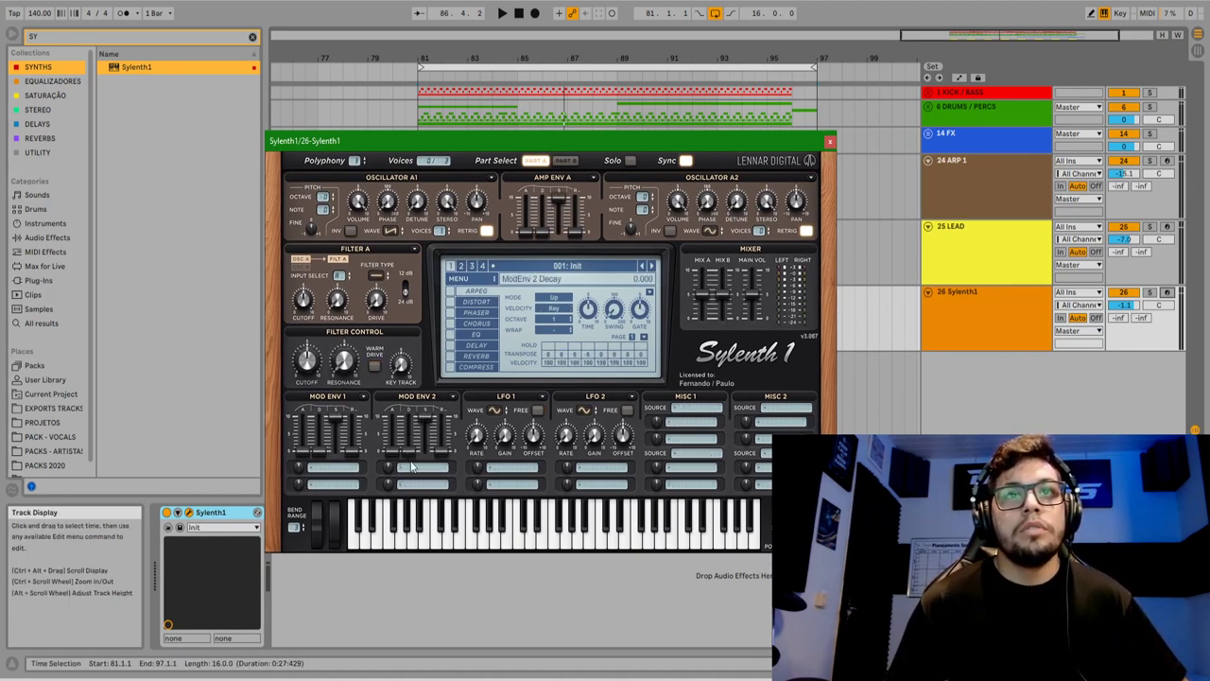
{"action": "left_click", "coordinate": [328, 470]}
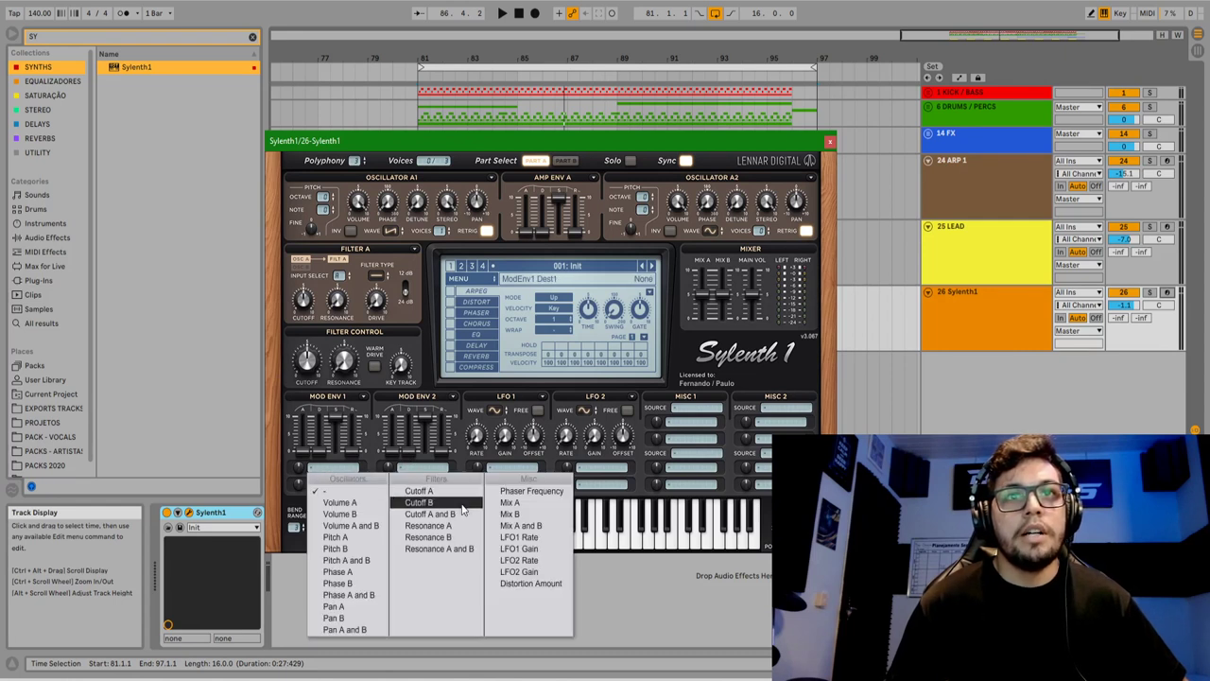
{"action": "left_click", "coordinate": [371, 561]}
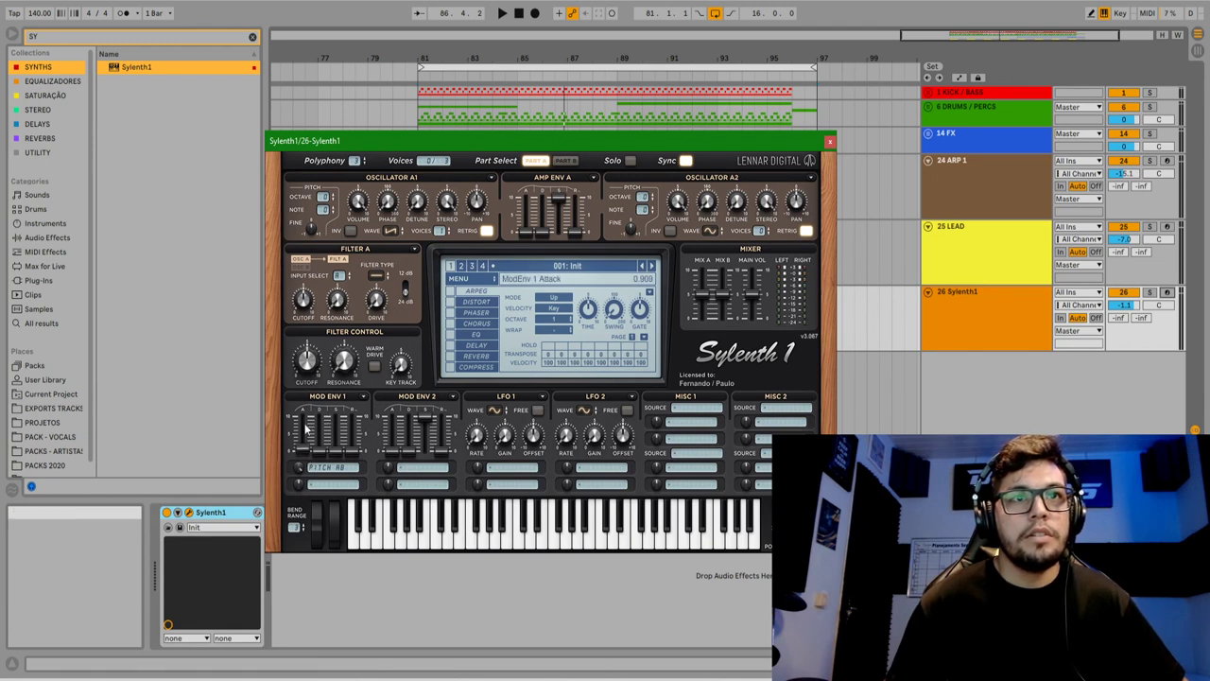
Arm the Sylenth1 track and set Mod Env 1's attack to about 6.5
{"action": "left_click", "coordinate": [1167, 292]}
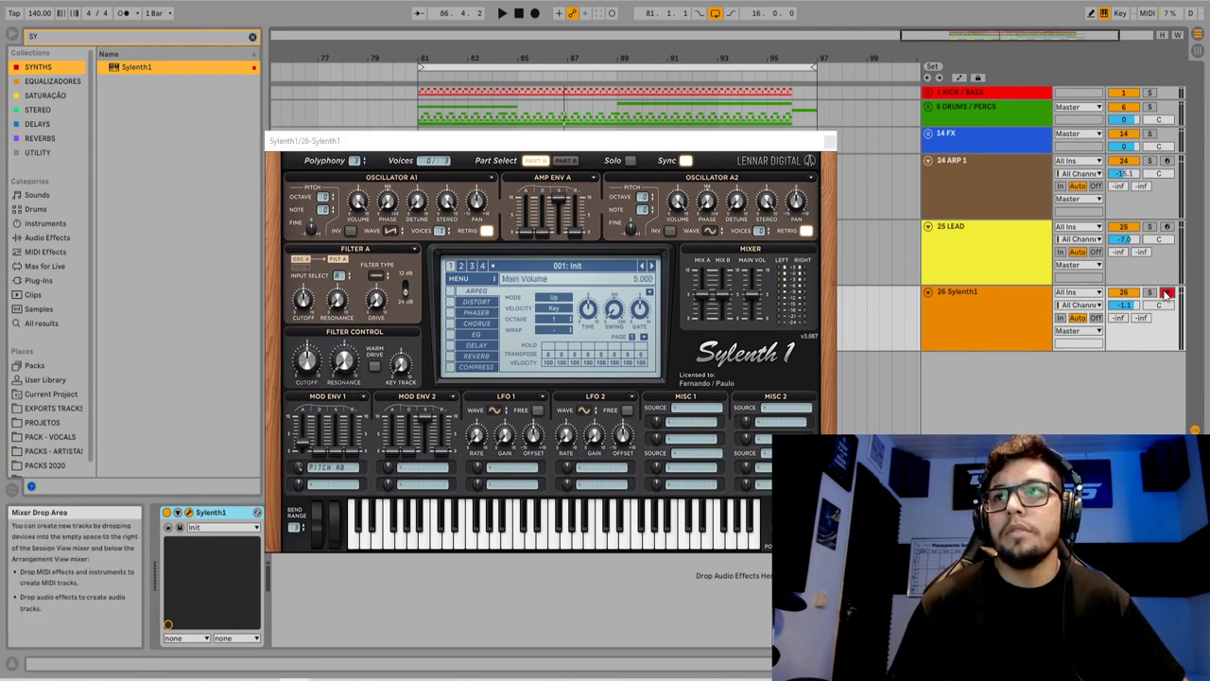
{"action": "left_click", "coordinate": [301, 440]}
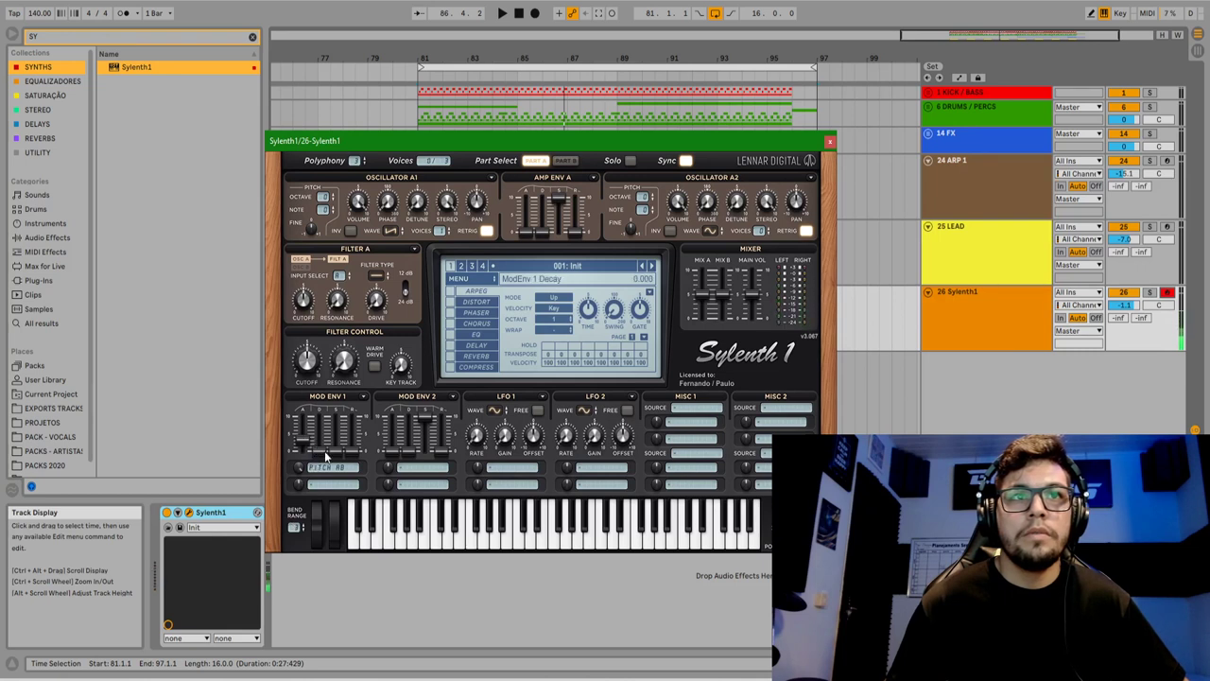
{"action": "left_click_drag", "start_coordinate": [355, 407], "coordinate": [356, 409]}
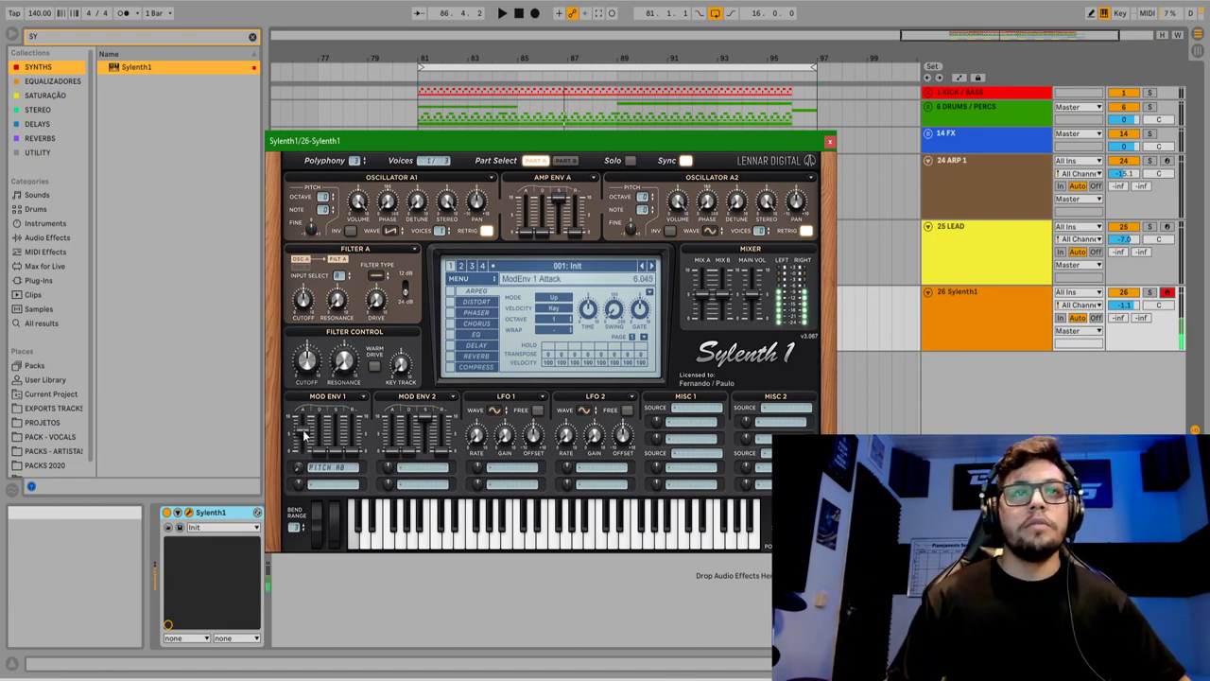
{"action": "left_click_drag", "start_coordinate": [303, 435], "coordinate": [312, 437]}
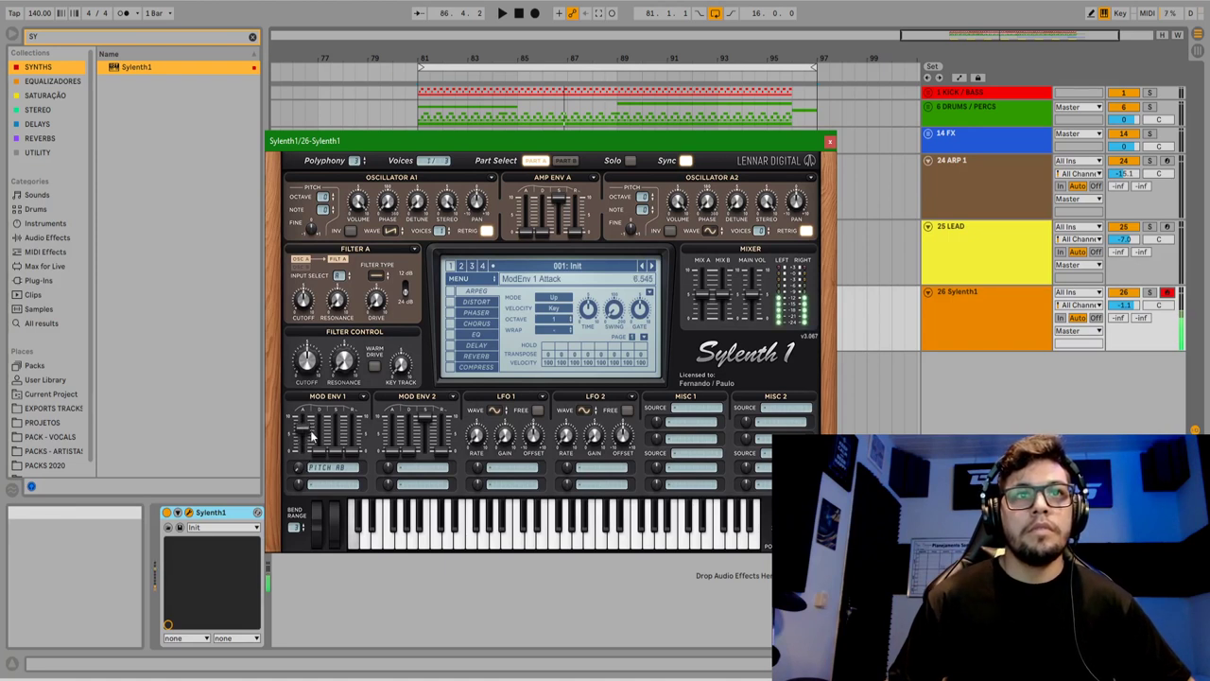
Audition the pitch-envelope patch with notes from the computer keyboard, raising its octave range to C5
{"action": "key", "text": "x"}
{"action": "key", "text": "a"}
{"action": "key", "text": "k"}
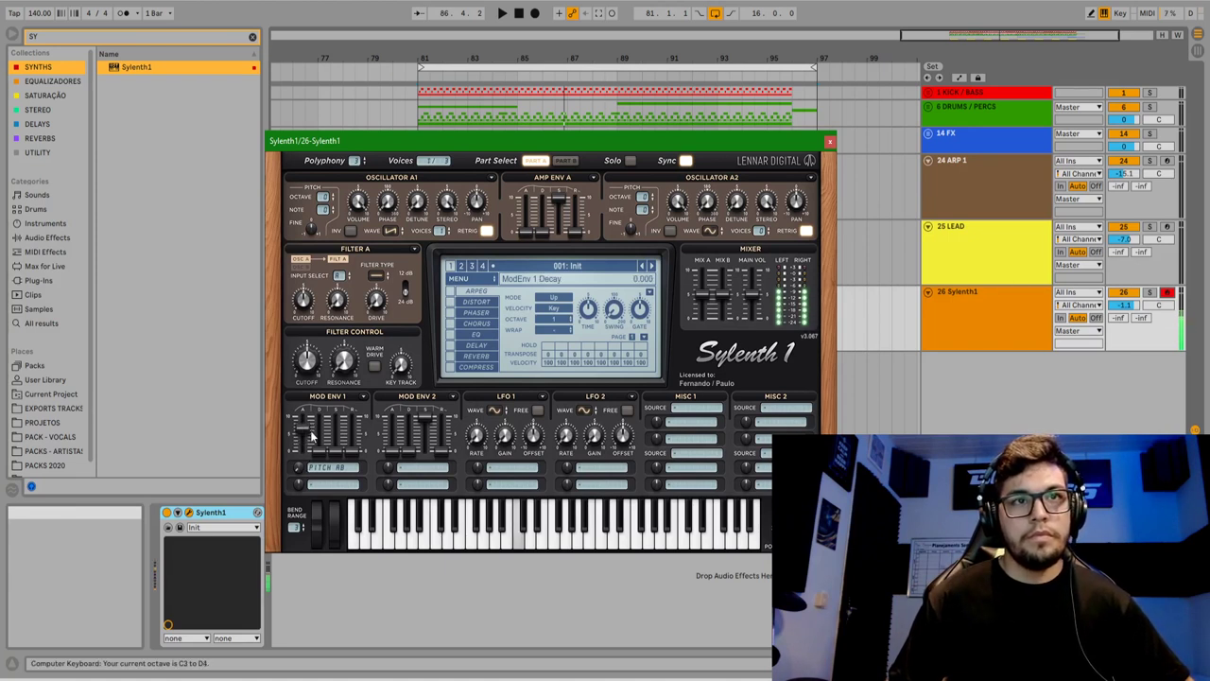
{"action": "key", "text": "s"}
{"action": "key", "text": "s"}
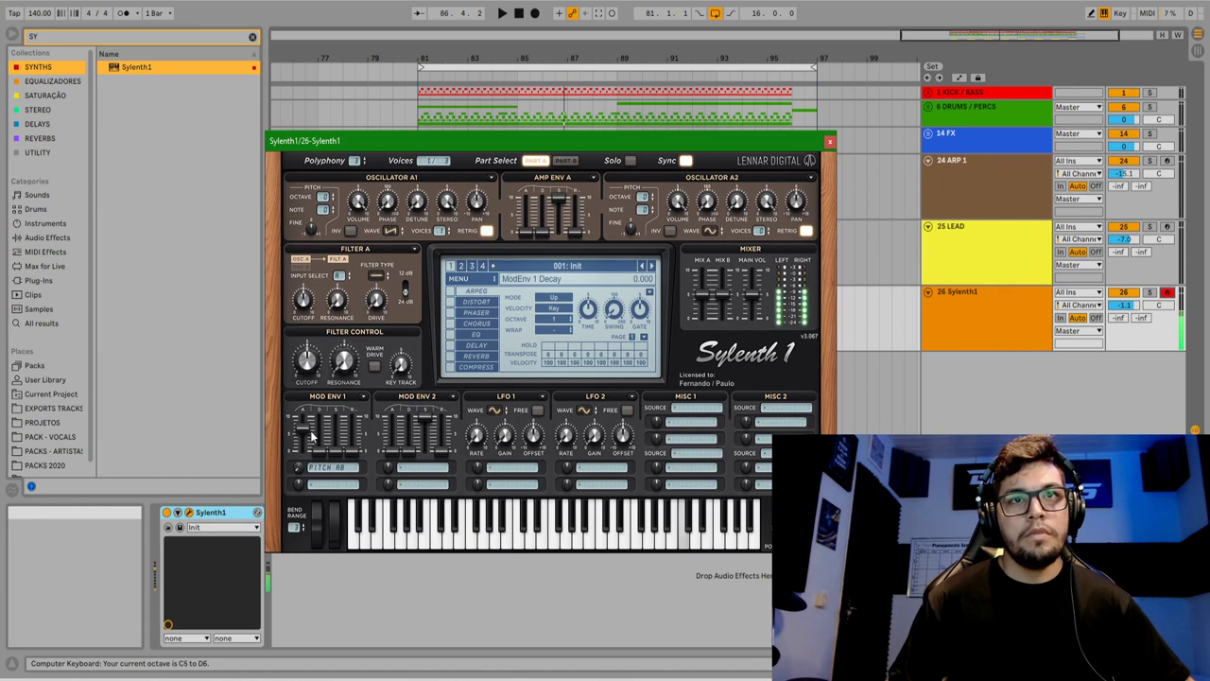
{"action": "key", "text": "s"}
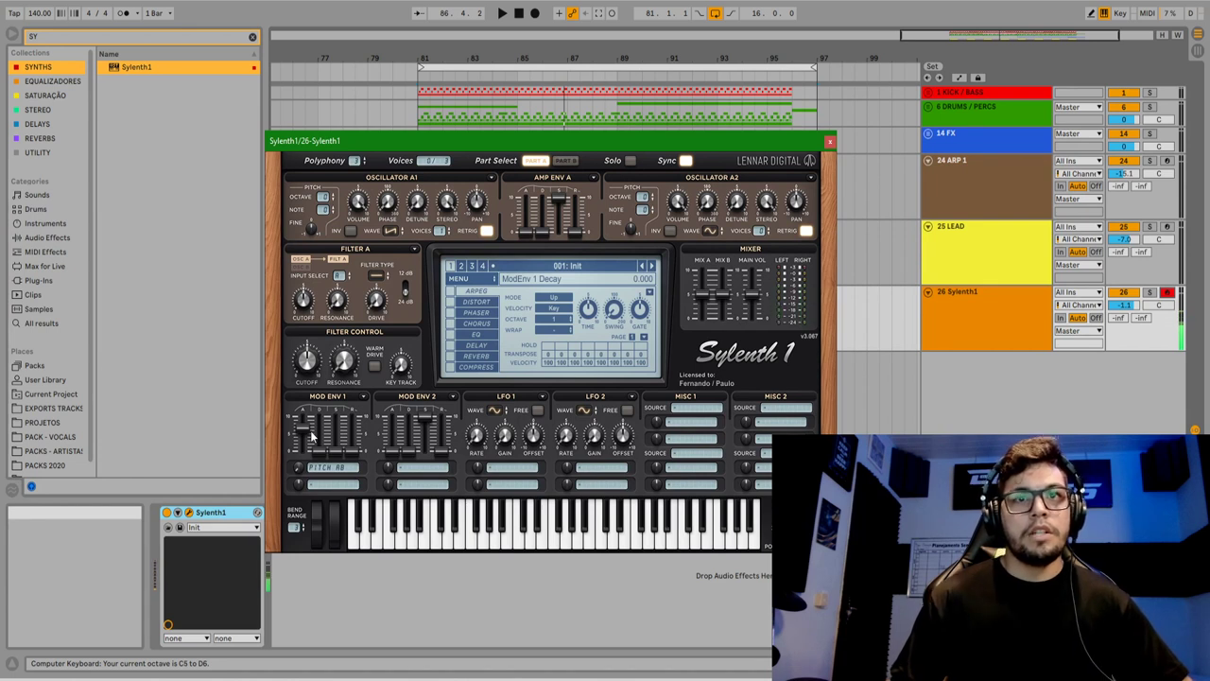
{"action": "key", "text": "s"}
{"action": "key", "text": "s"}
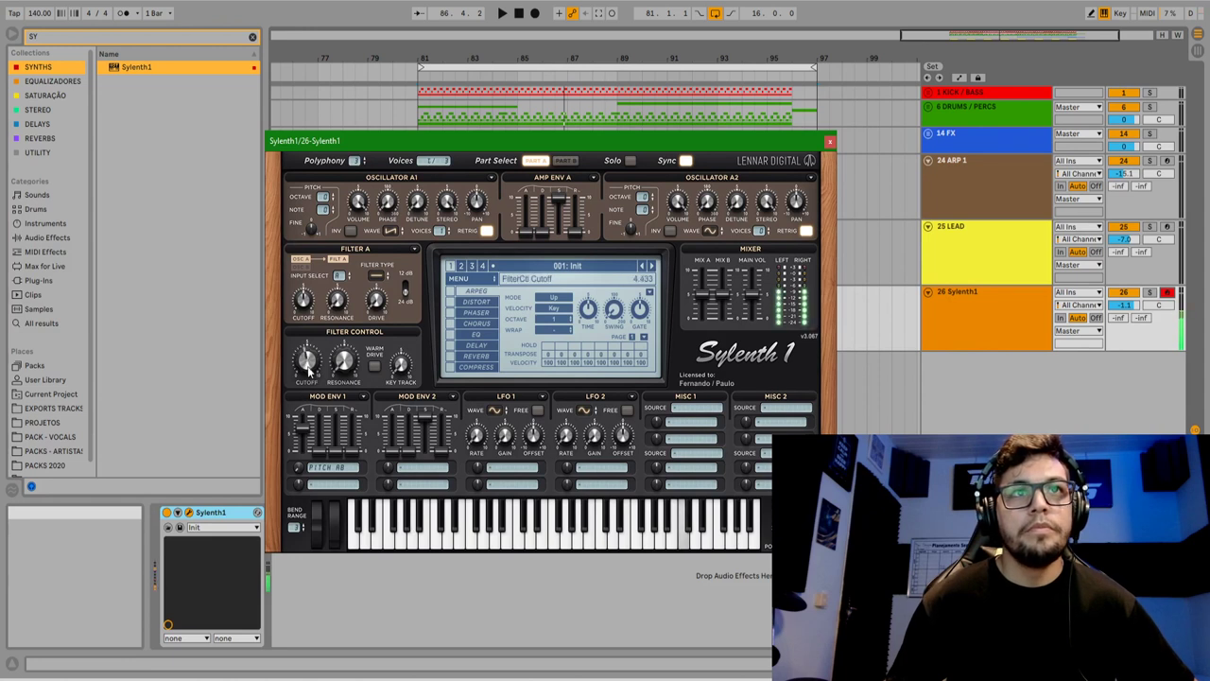
Set Filter A to Lowpass and its cutoff to 6.5 while auditioning the sound
{"action": "left_click", "coordinate": [378, 275]}
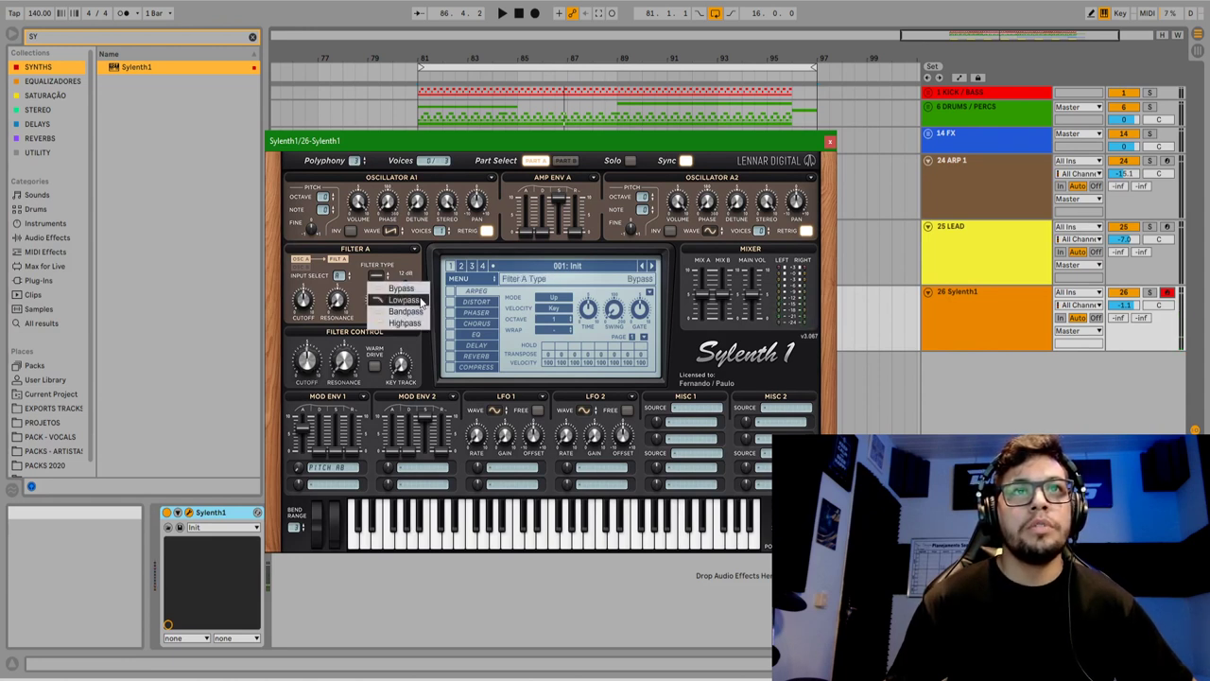
{"action": "left_click", "coordinate": [407, 300]}
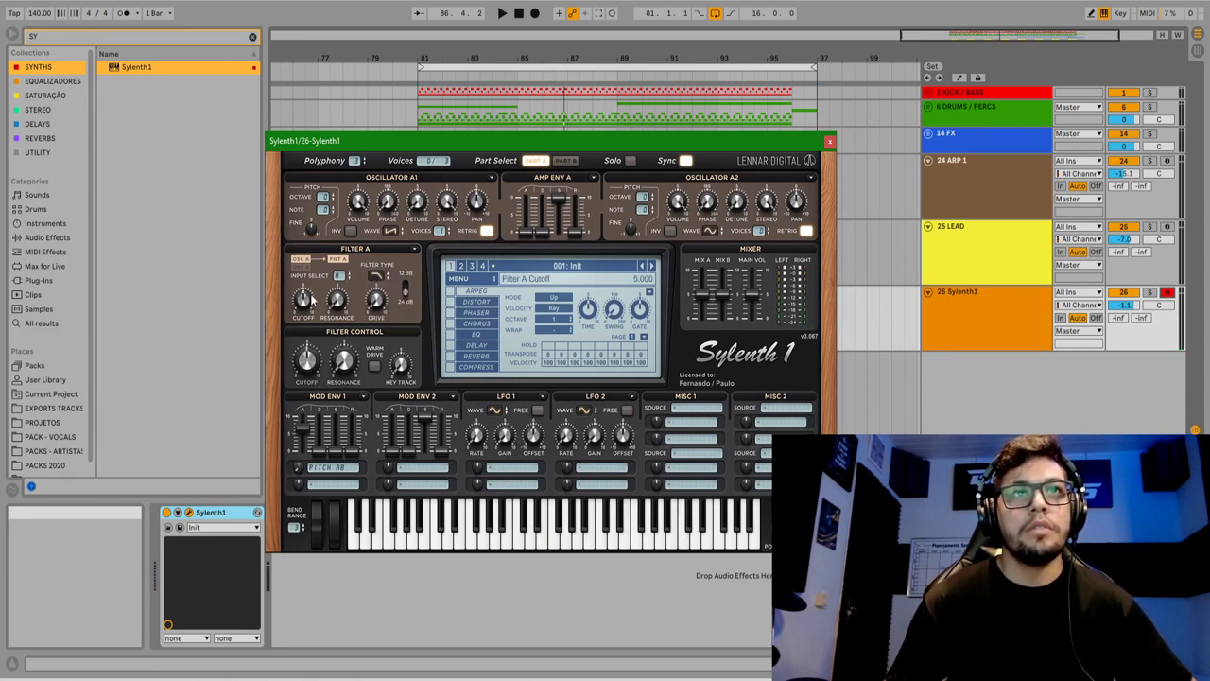
{"action": "key", "text": "s"}
{"action": "left_click_drag", "start_coordinate": [302, 338], "coordinate": [329, 272]}
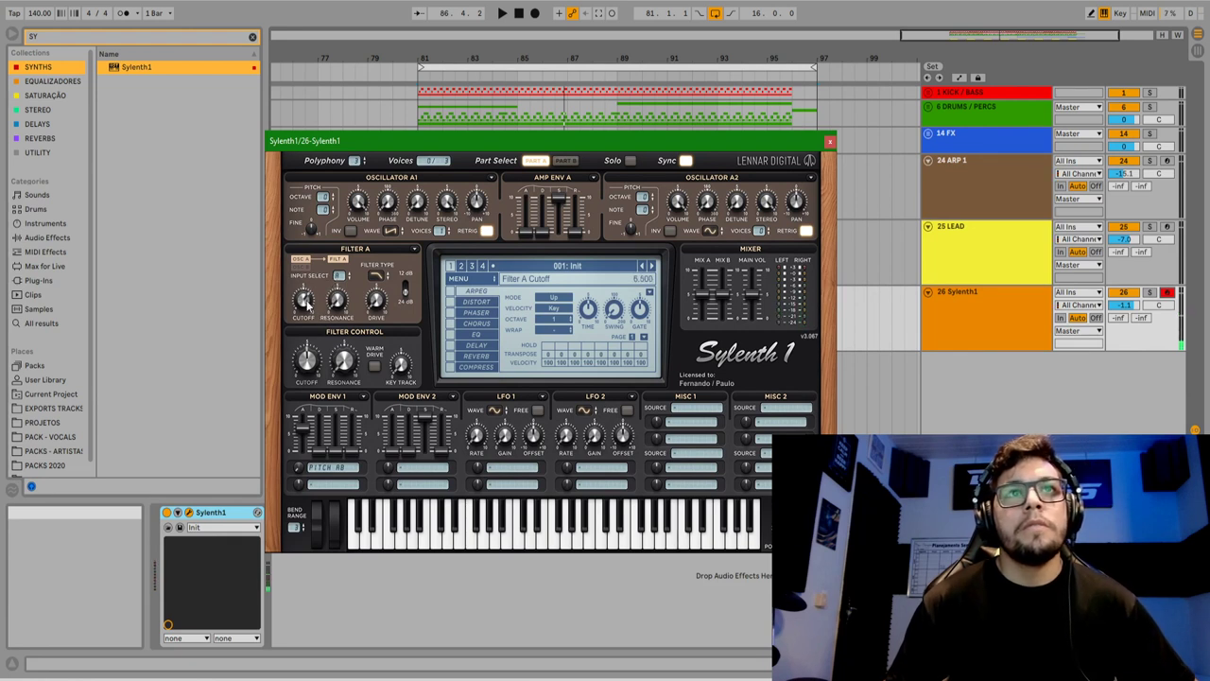
Route LFO 1 to Cutoff A and B, switch it to free mode and set its gain to about 6.17 while auditioning notes
{"action": "left_click", "coordinate": [516, 468]}
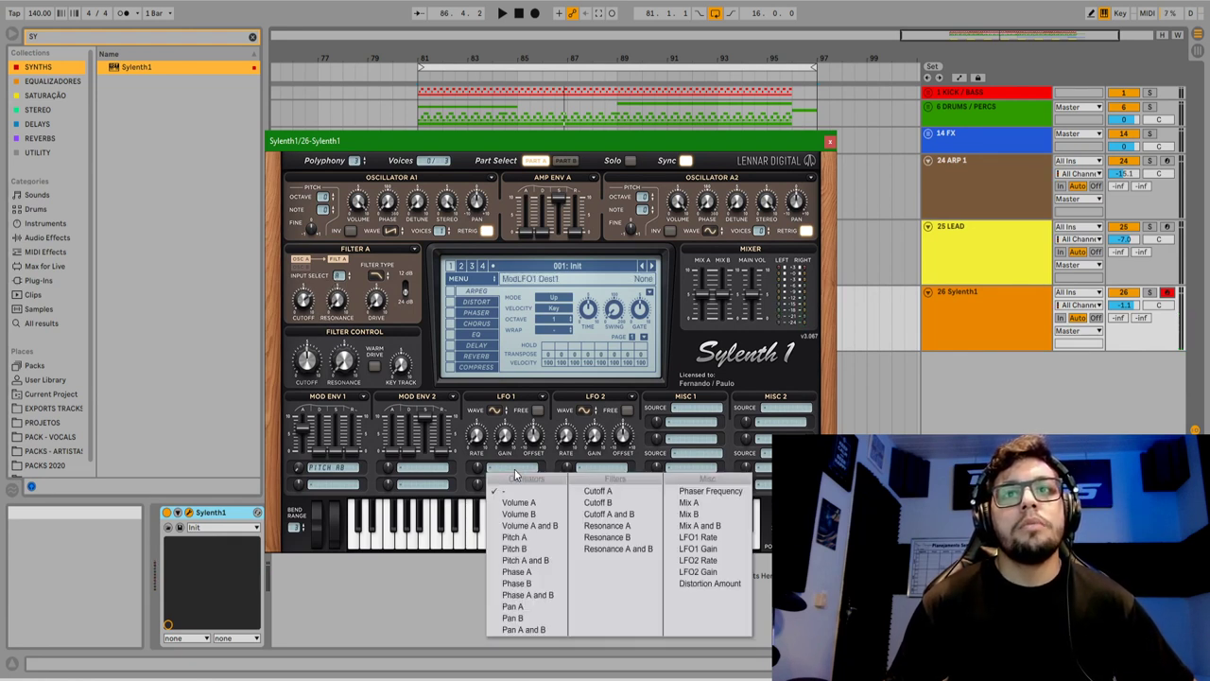
{"action": "left_click", "coordinate": [608, 513]}
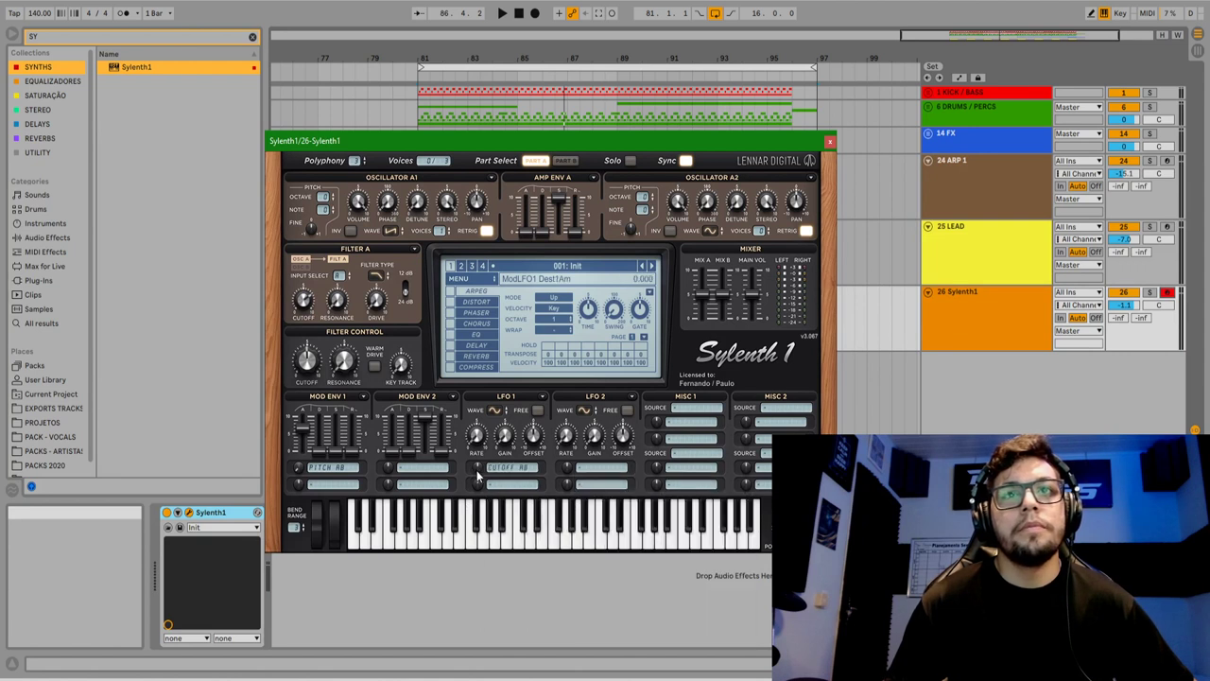
{"action": "mouse_move", "coordinate": [478, 434]}
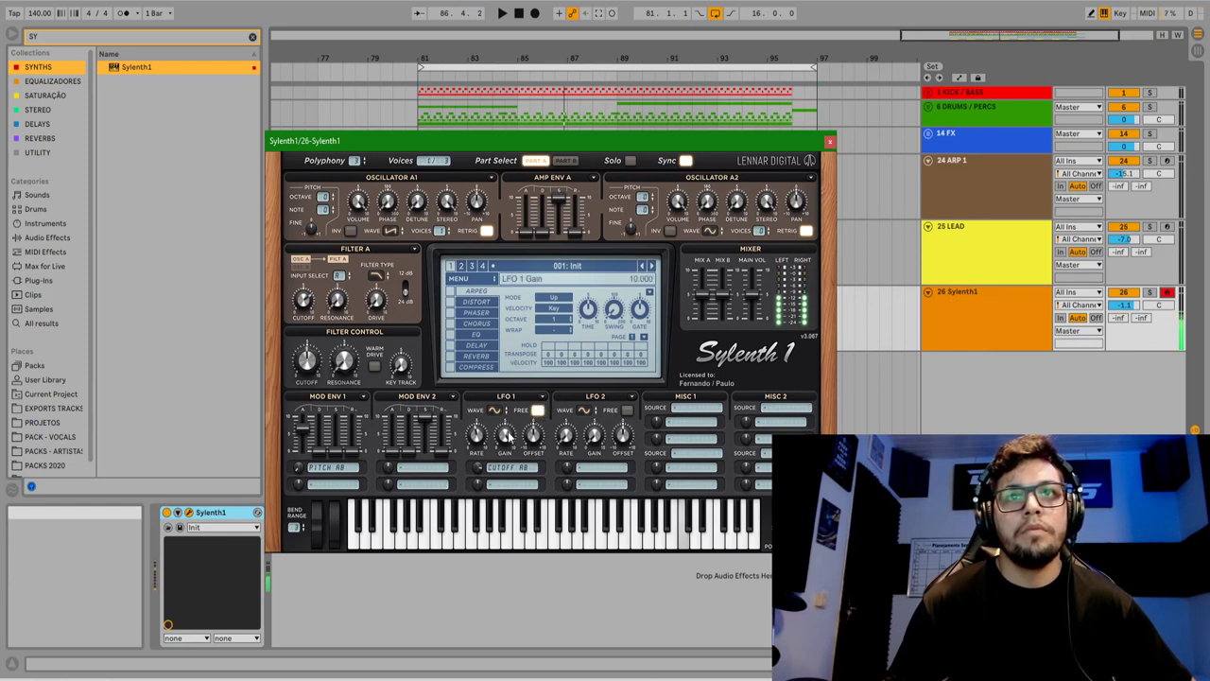
{"action": "key", "text": "x"}
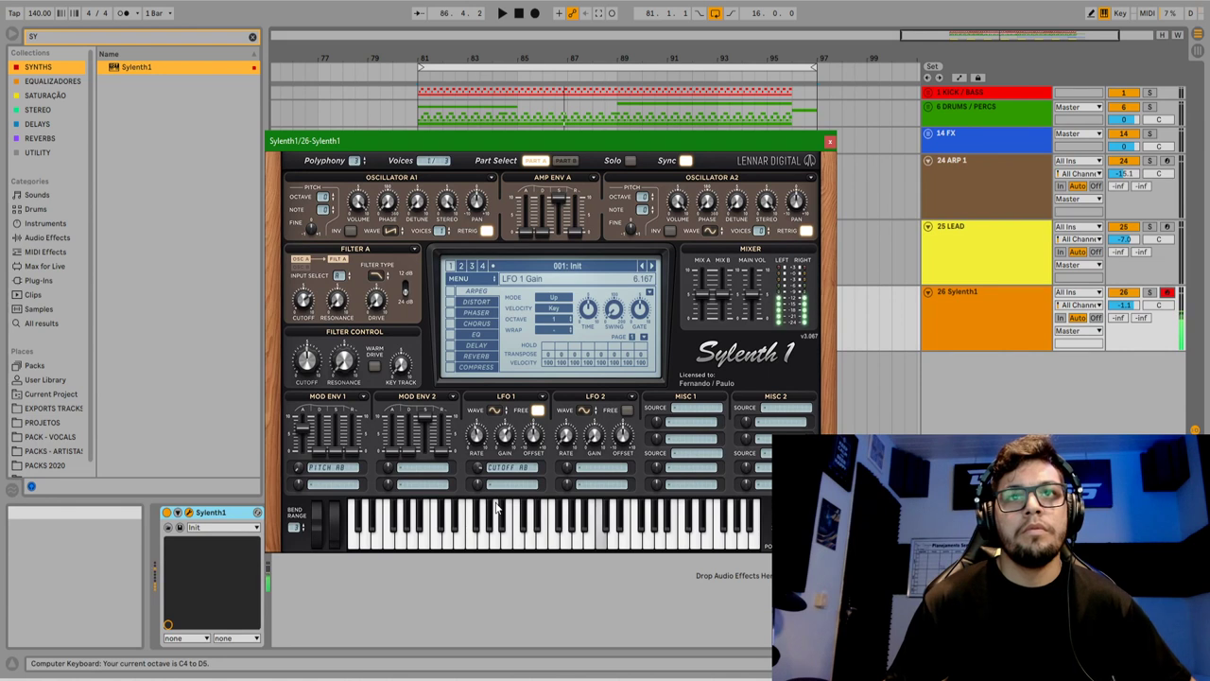
Enable Sylenth1's distortion effect and show its OverDrive settings while auditioning the sound
{"action": "left_click", "coordinate": [451, 301]}
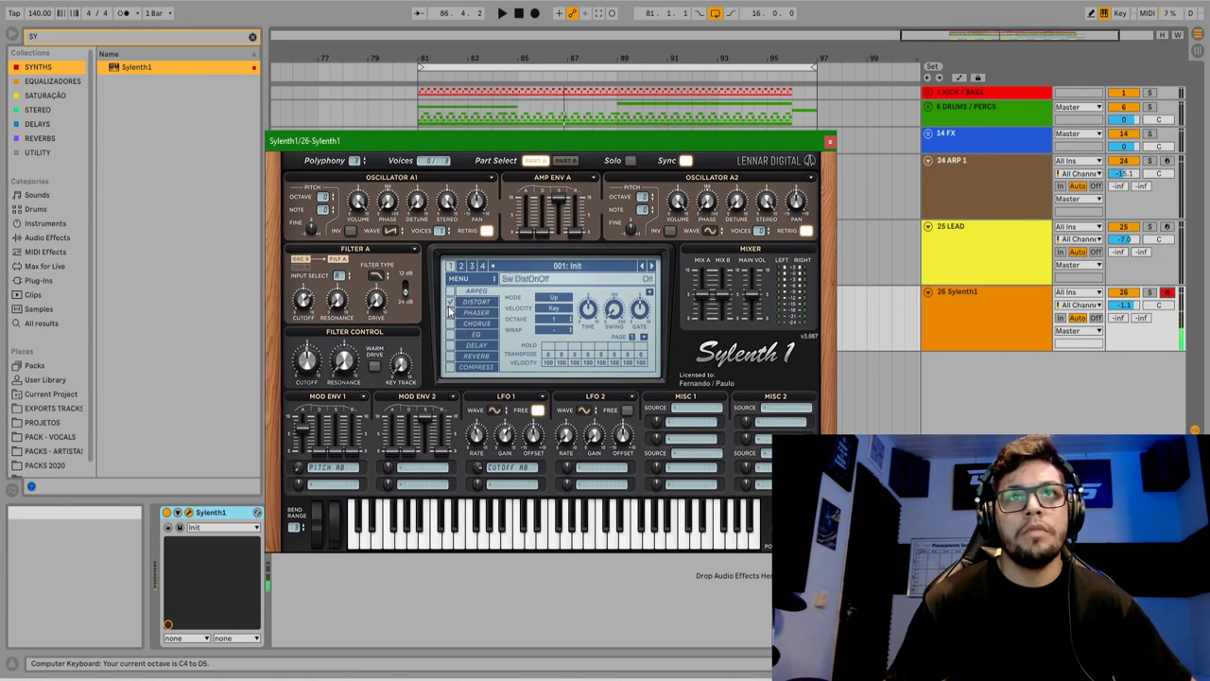
{"action": "left_click", "coordinate": [477, 301]}
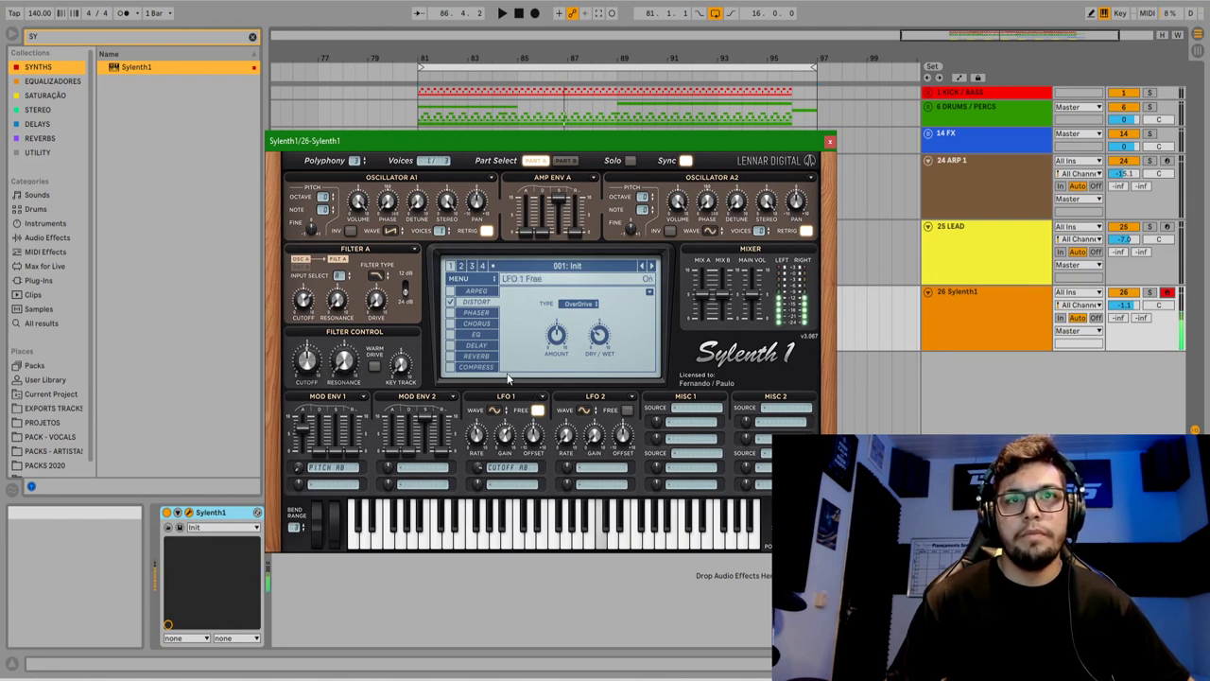
{"action": "left_click", "coordinate": [829, 141]}
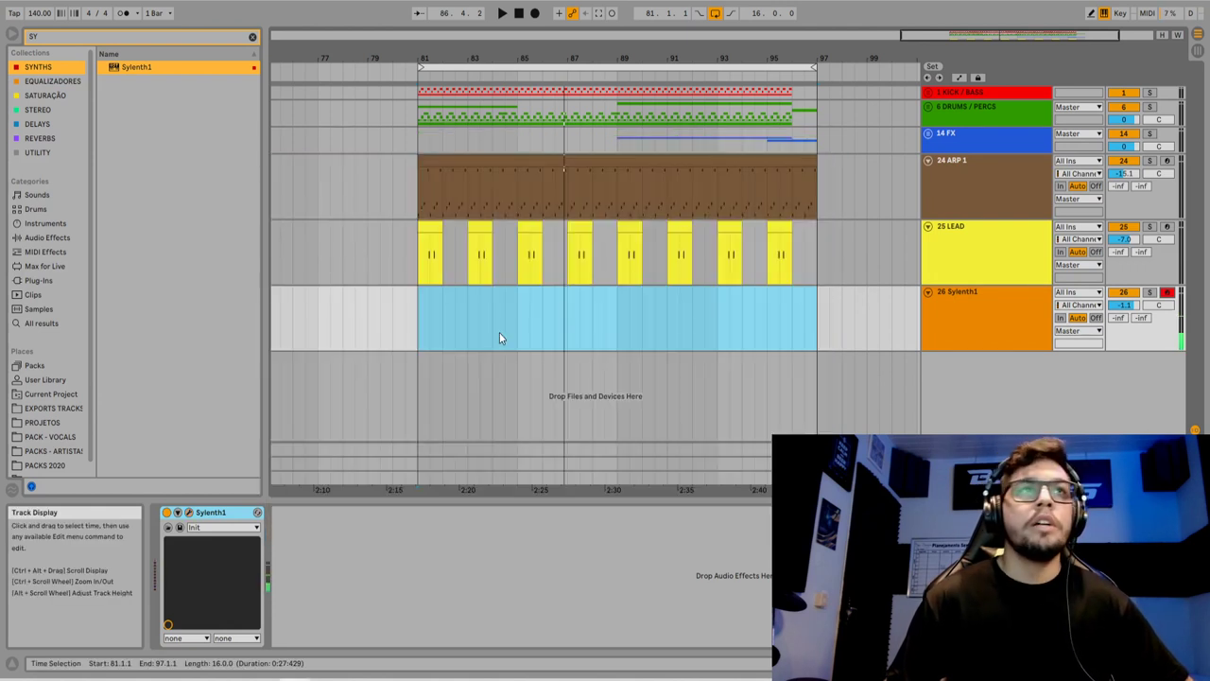
Add the ColourCopy delay after Sylenth1, adjust its feedback brightness and set Colour to 1.50
{"action": "left_click", "coordinate": [252, 37]}
{"action": "left_click", "coordinate": [51, 123]}
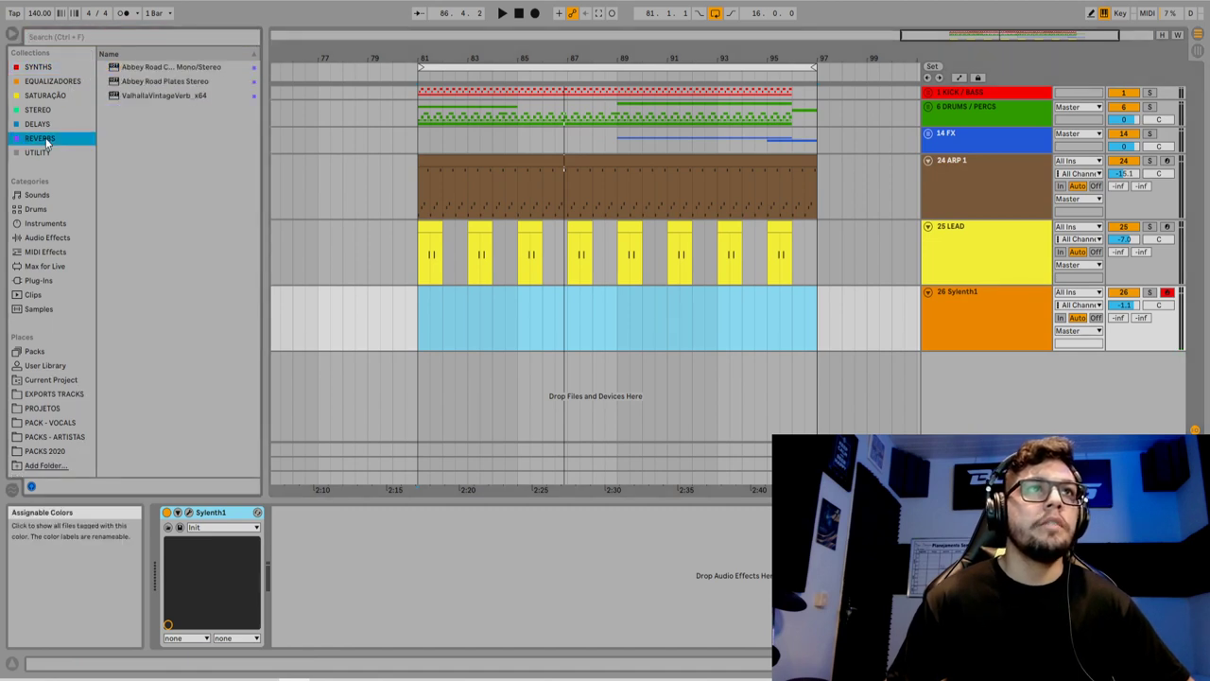
{"action": "double_click", "coordinate": [141, 67]}
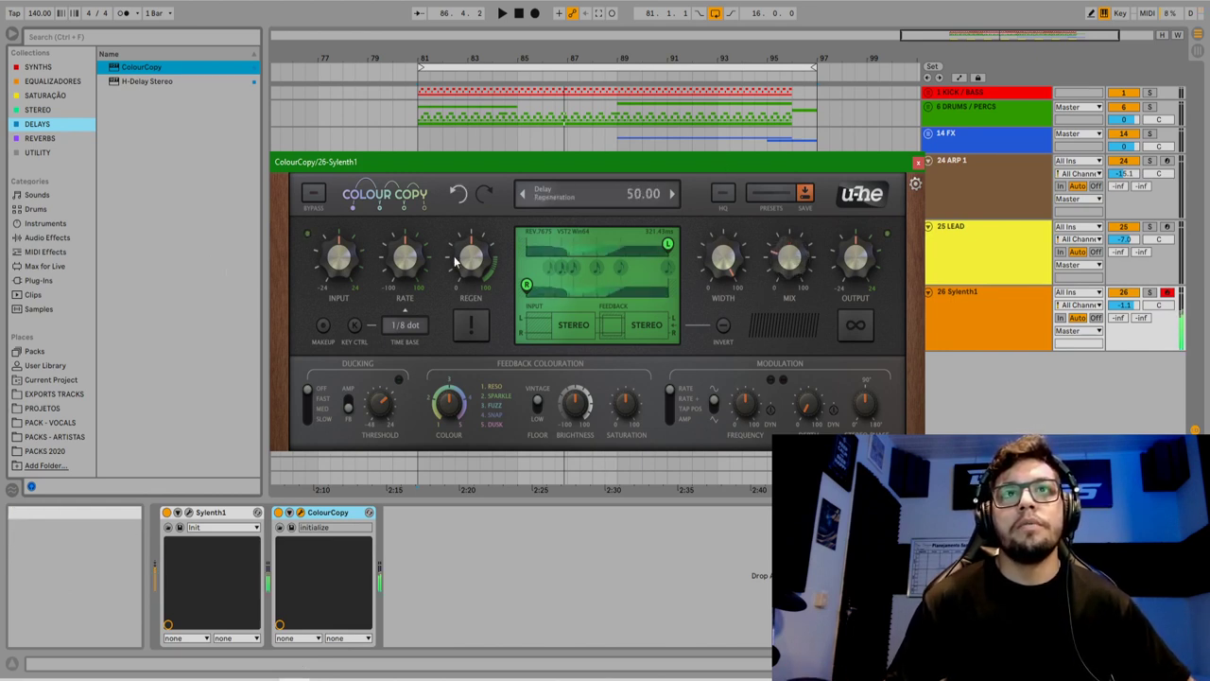
{"action": "mouse_move", "coordinate": [575, 404]}
{"action": "left_mouse_down"}
{"action": "mouse_move", "coordinate": [577, 414]}
{"action": "mouse_move", "coordinate": [587, 362]}
{"action": "mouse_move", "coordinate": [576, 402]}
{"action": "left_mouse_up"}
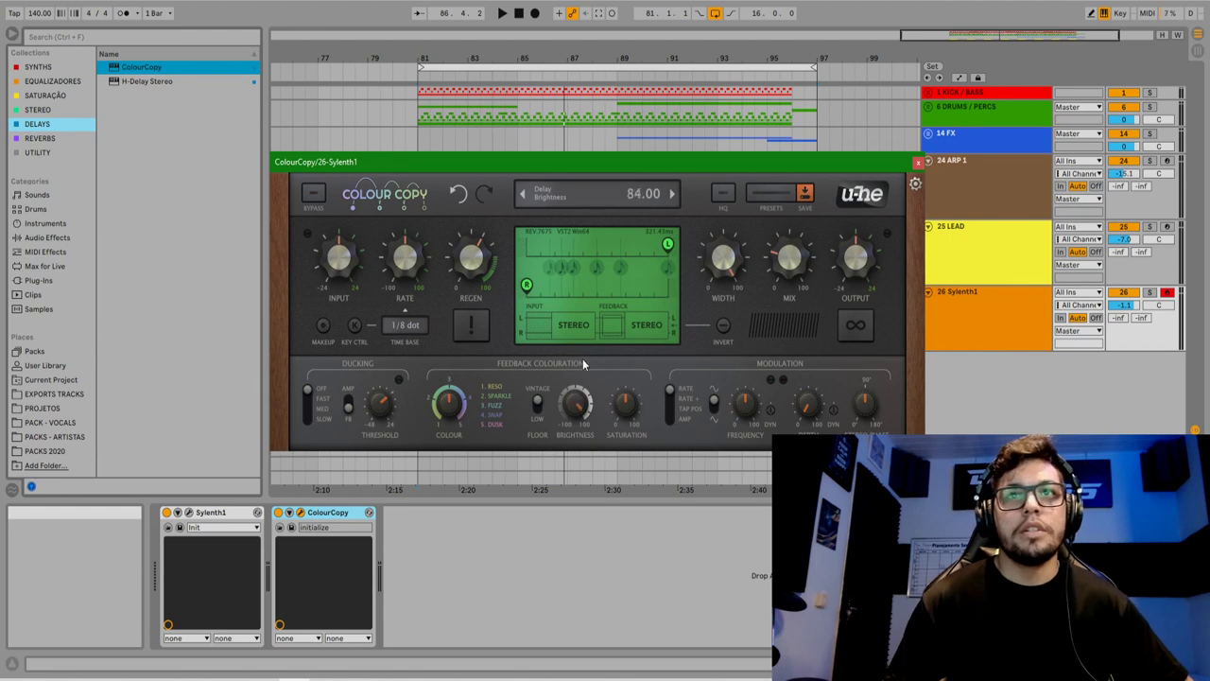
{"action": "left_click_drag", "start_coordinate": [576, 425], "coordinate": [579, 405]}
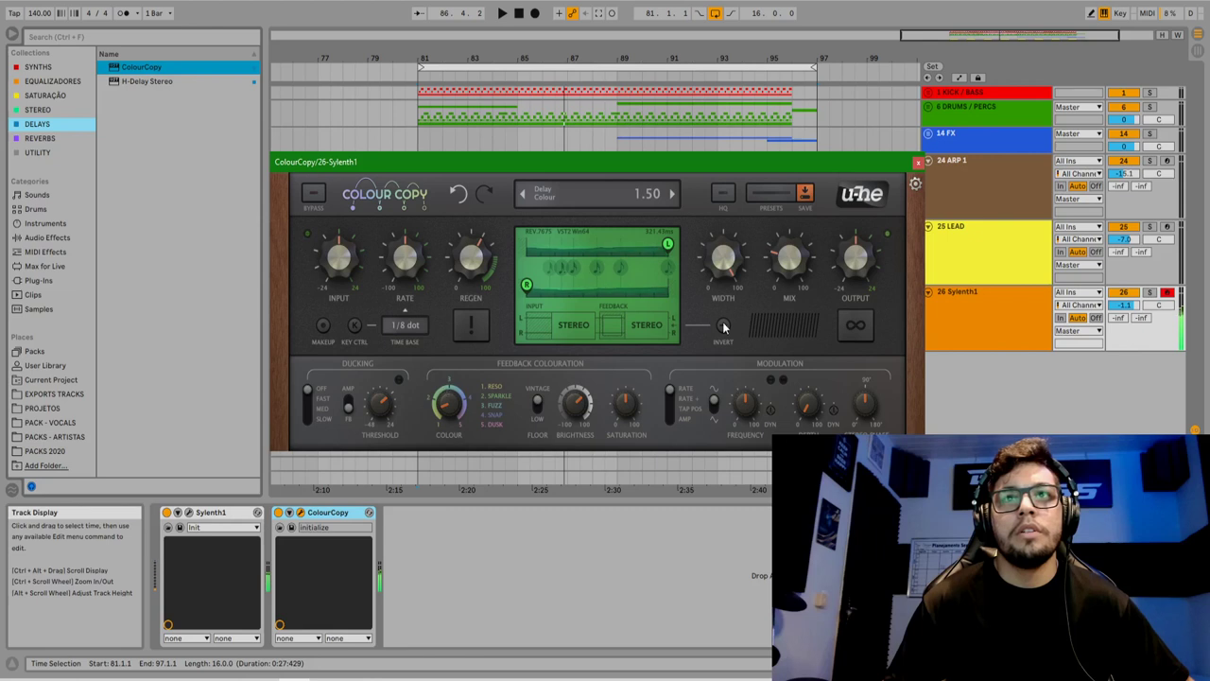
{"action": "key", "text": "ctrl+alt+p"}
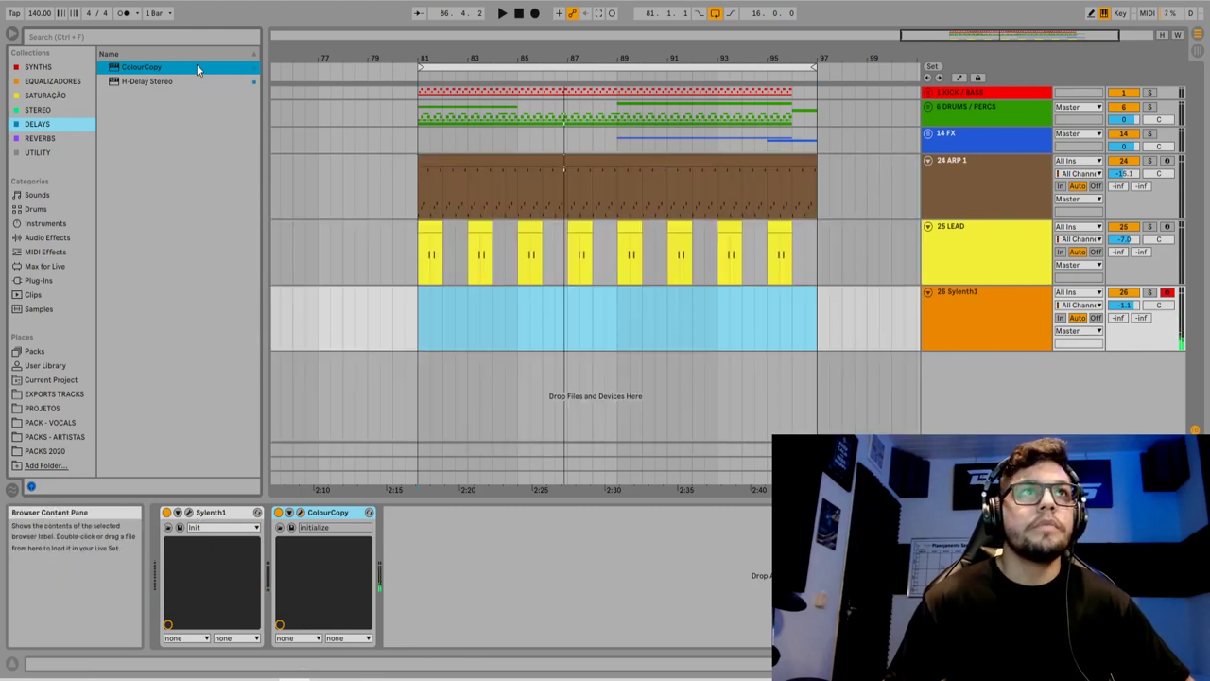
Insert FabFilter Pro-Q 3 between Sylenth1 and ColourCopy, with a 24 dB/oct low cut at about 299 Hz and a high cut
{"action": "left_click", "coordinate": [52, 81]}
{"action": "left_click_drag", "start_coordinate": [134, 67], "coordinate": [274, 563]}
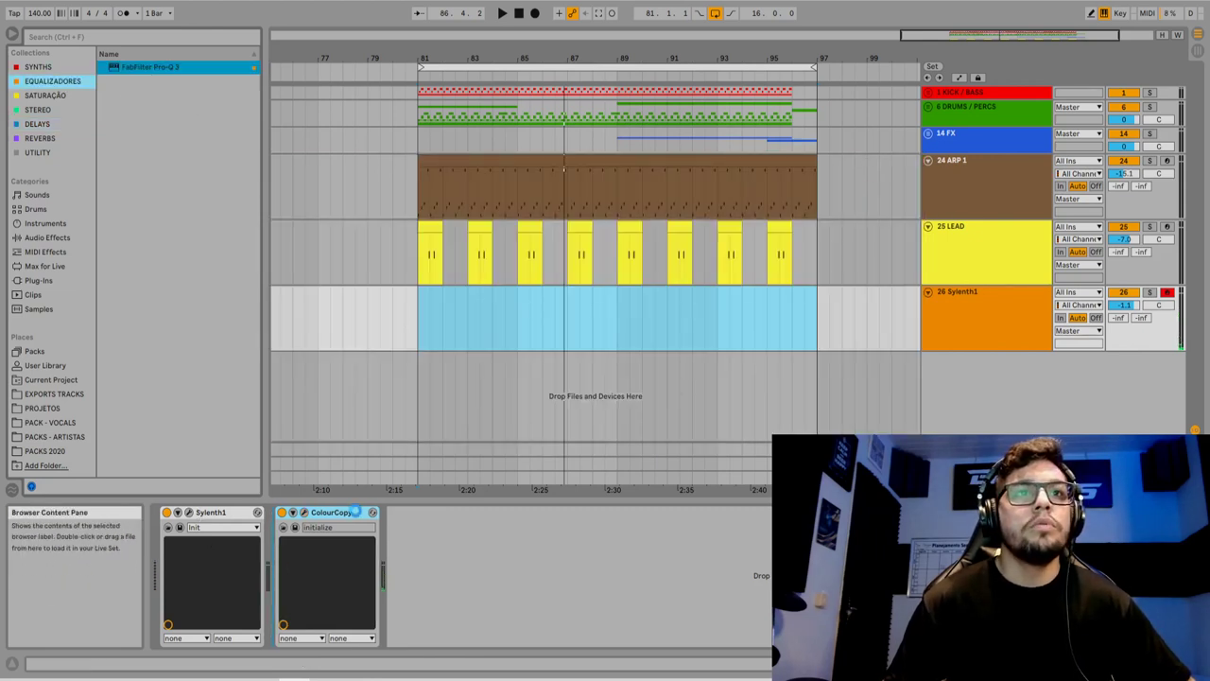
{"action": "left_click_drag", "start_coordinate": [356, 511], "coordinate": [359, 516]}
{"action": "left_click_drag", "start_coordinate": [419, 332], "coordinate": [509, 357]}
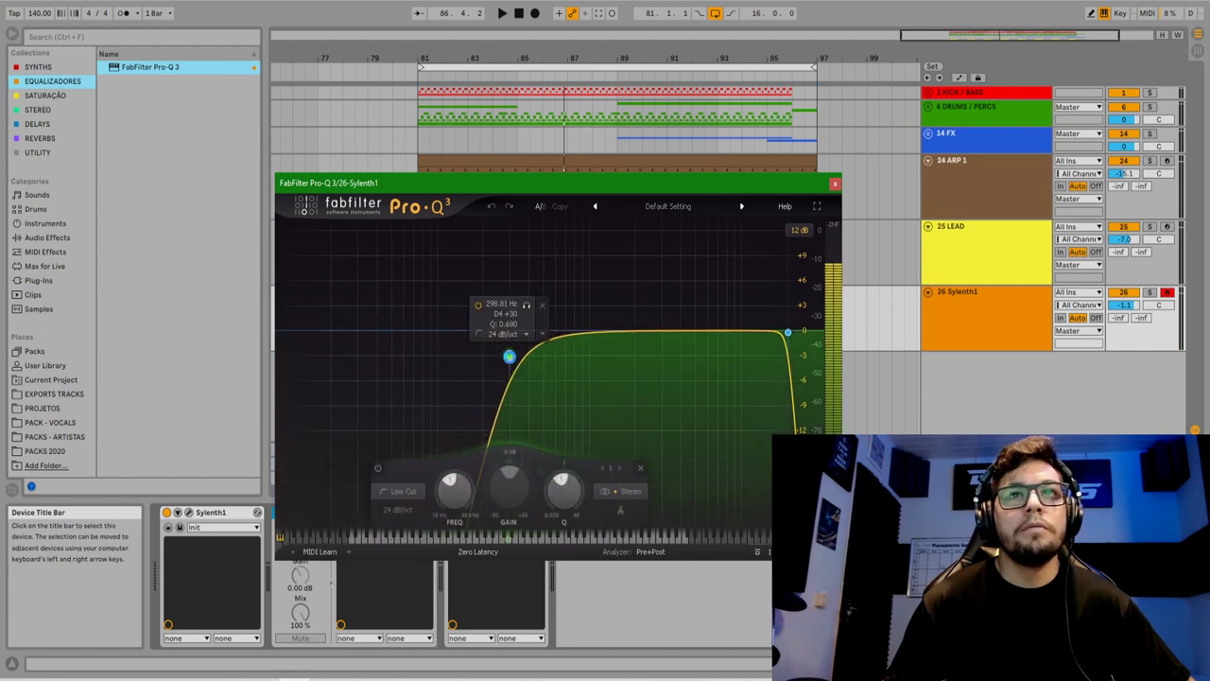
{"action": "left_click", "coordinate": [836, 185]}
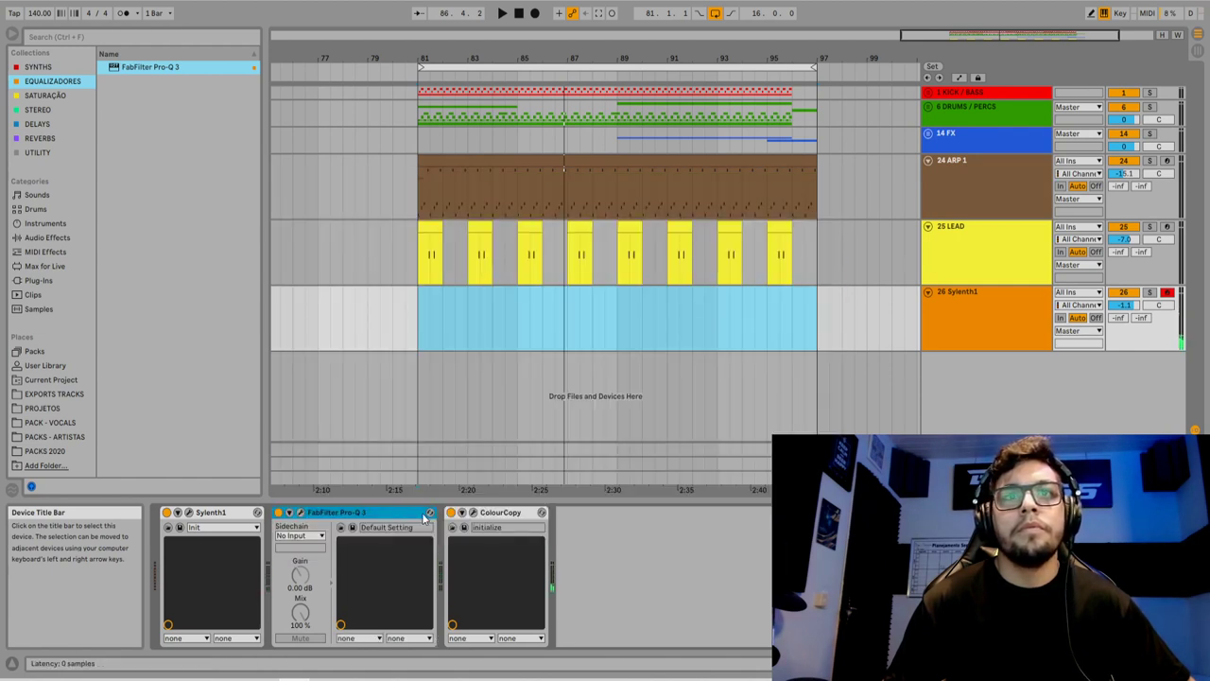
{"action": "left_click", "coordinate": [477, 516]}
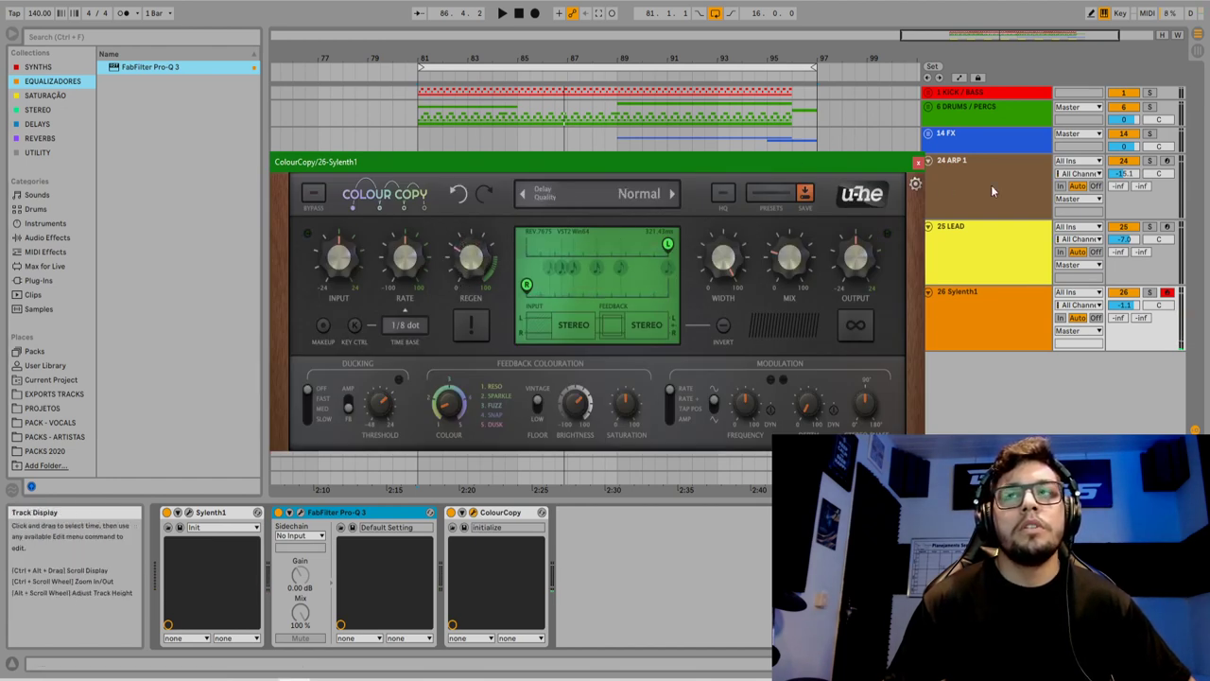
{"action": "left_click", "coordinate": [917, 161]}
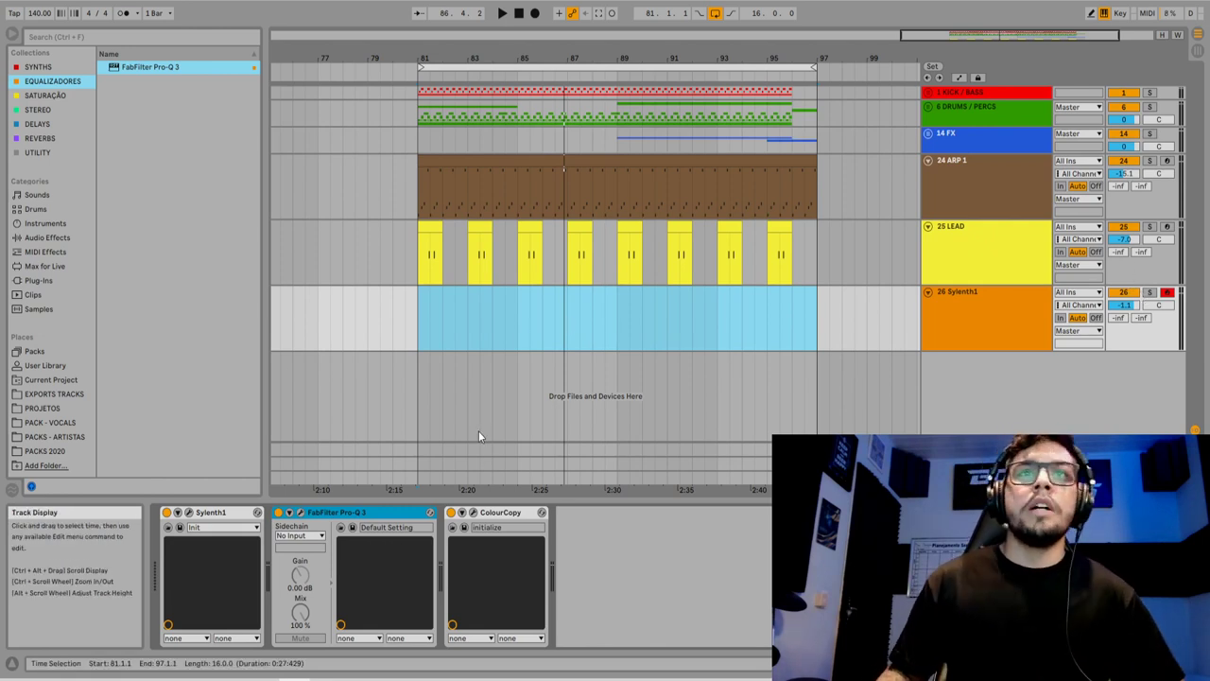
{"action": "left_click", "coordinate": [433, 246]}
{"action": "left_click_drag", "start_coordinate": [486, 55], "coordinate": [449, 64]}
{"action": "left_click", "coordinate": [396, 200]}
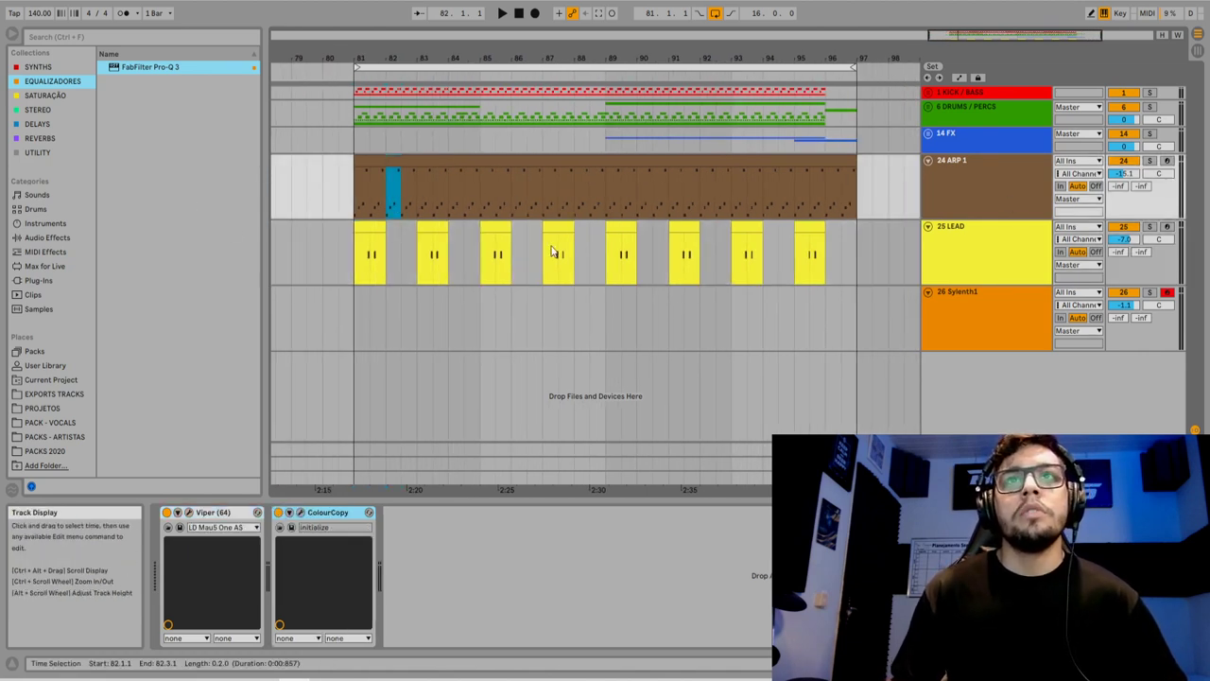
{"action": "left_click", "coordinate": [427, 234]}
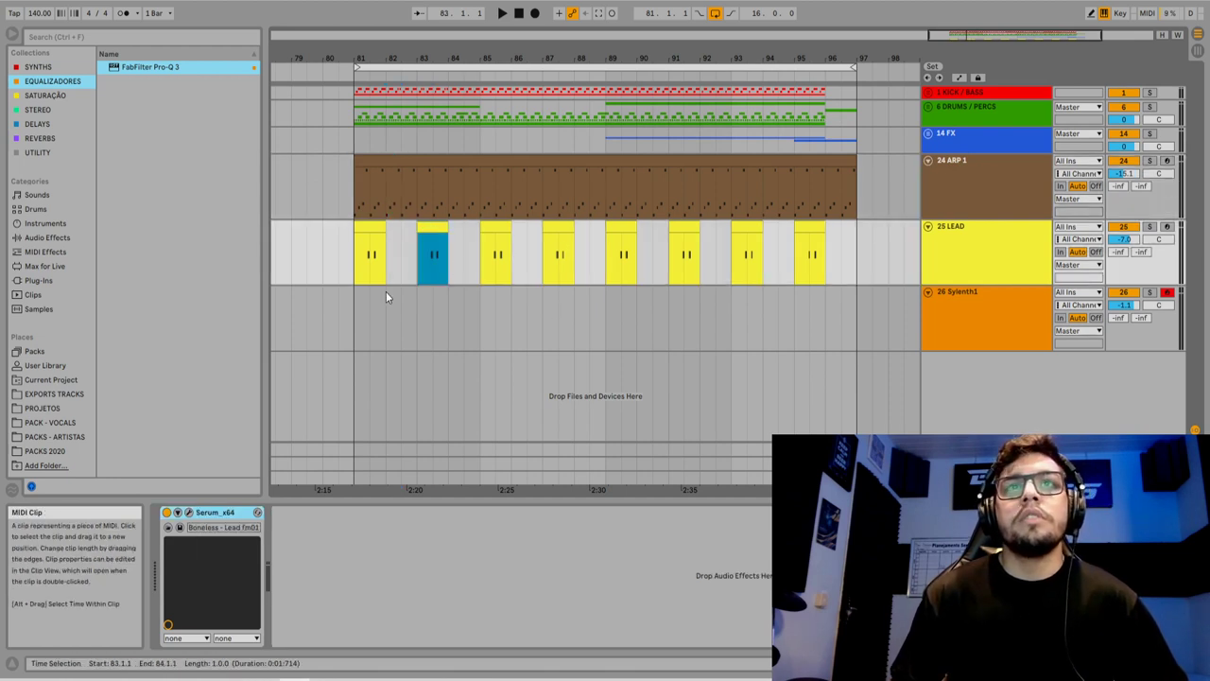
Lower the Sylenth1 track's volume to -12.5 dB and play the arrangement from bar 81
{"action": "left_click", "coordinate": [319, 324]}
{"action": "left_click", "coordinate": [358, 308]}
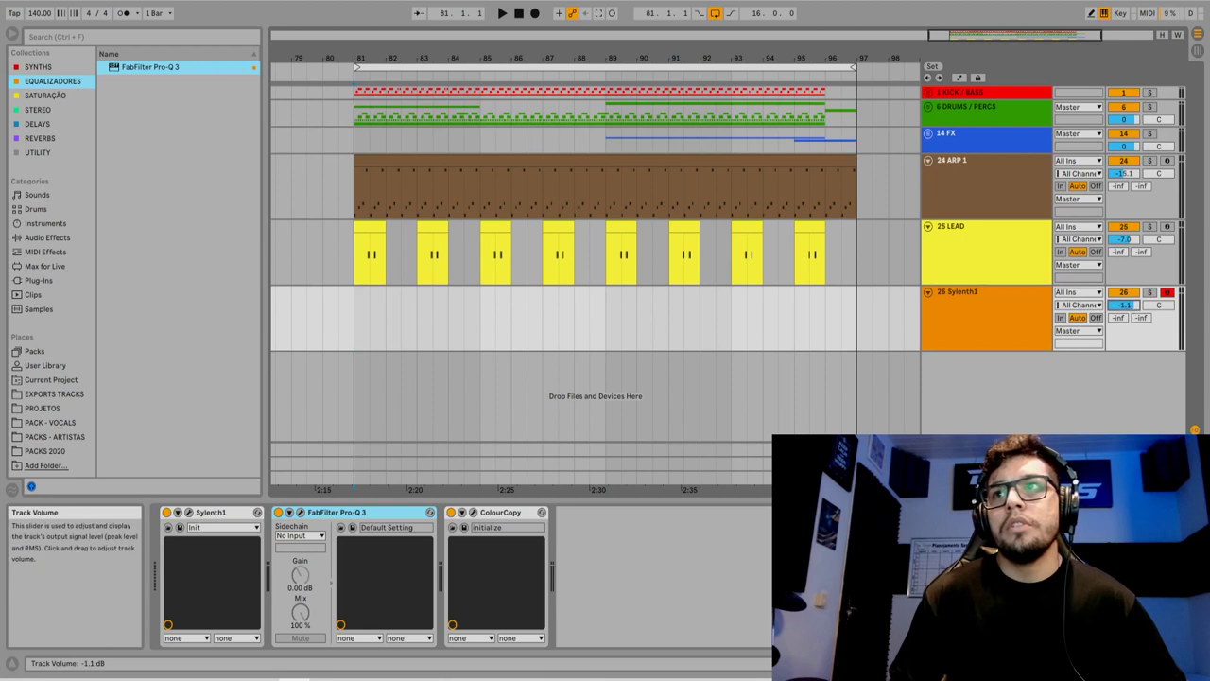
{"action": "key", "text": "space"}
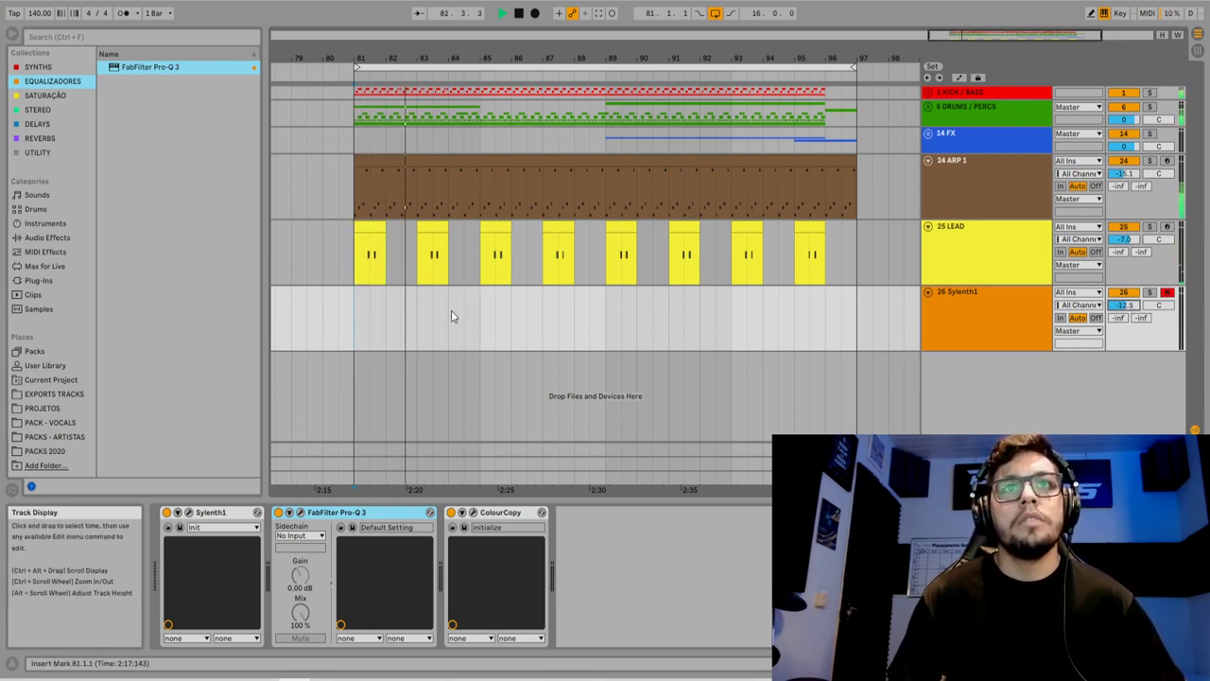
Create an empty one-bar MIDI clip at bar 84 on the Sylenth1 track and set its note grid to 1/16
{"action": "left_click_drag", "start_coordinate": [451, 310], "coordinate": [484, 314]}
{"action": "key", "text": "ctrl+shift+m"}
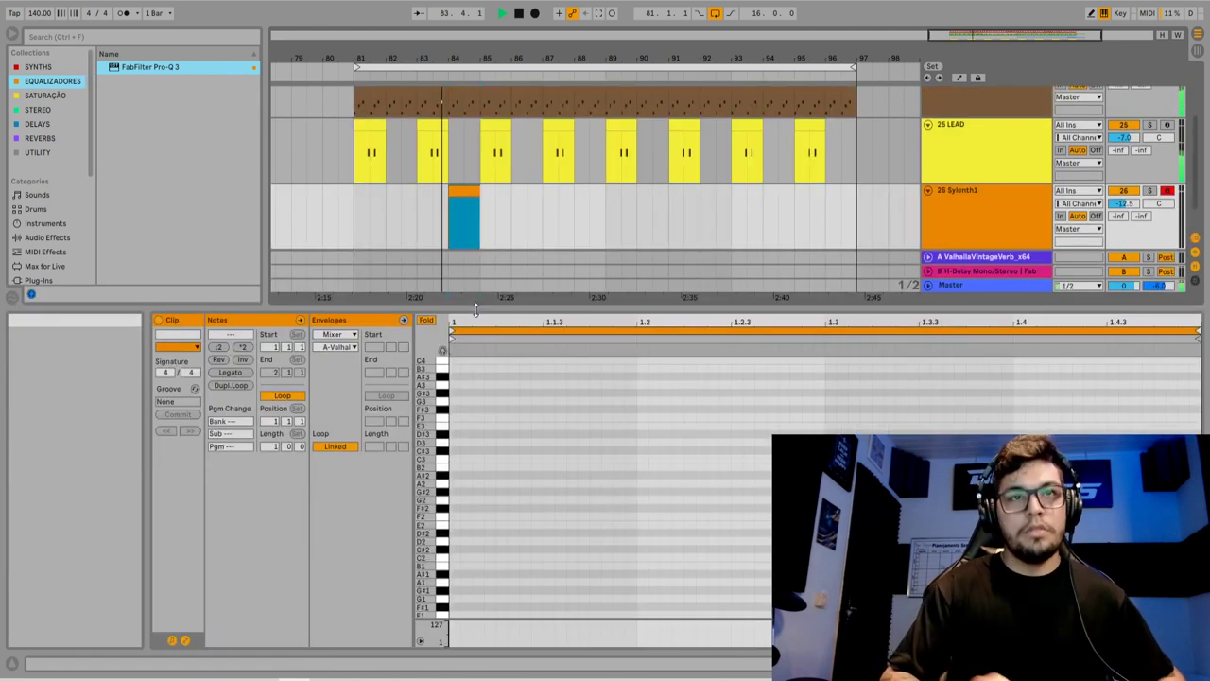
{"action": "right_click", "coordinate": [839, 431]}
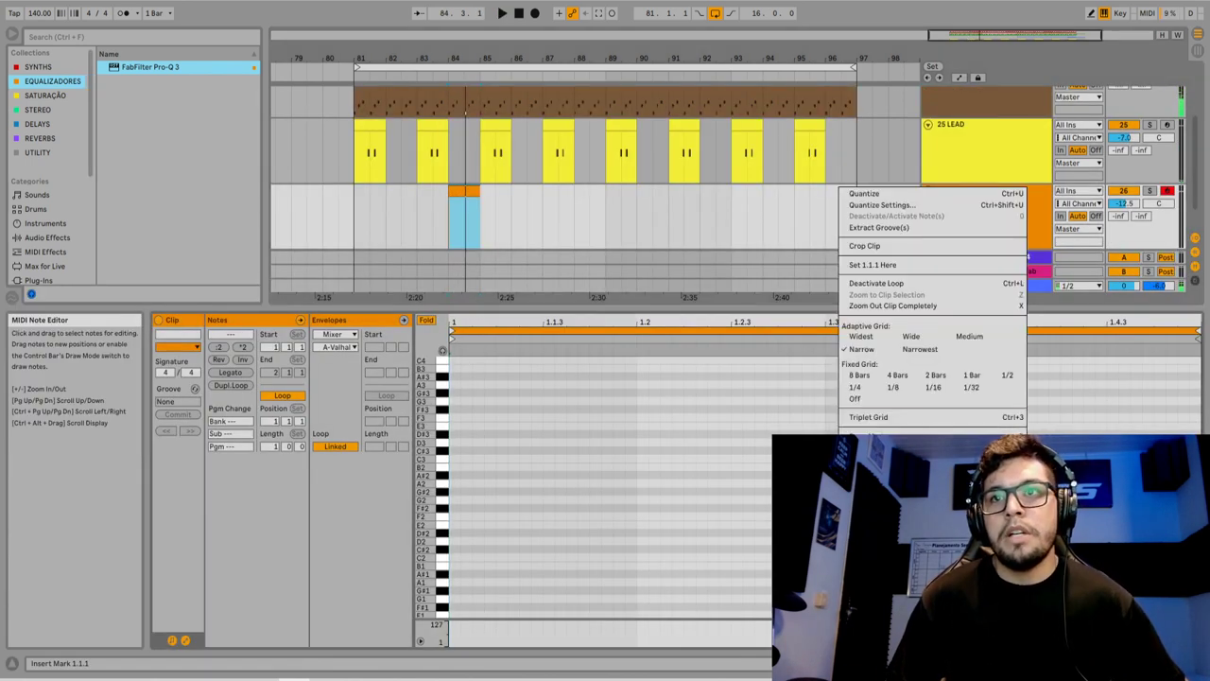
{"action": "left_click", "coordinate": [933, 394]}
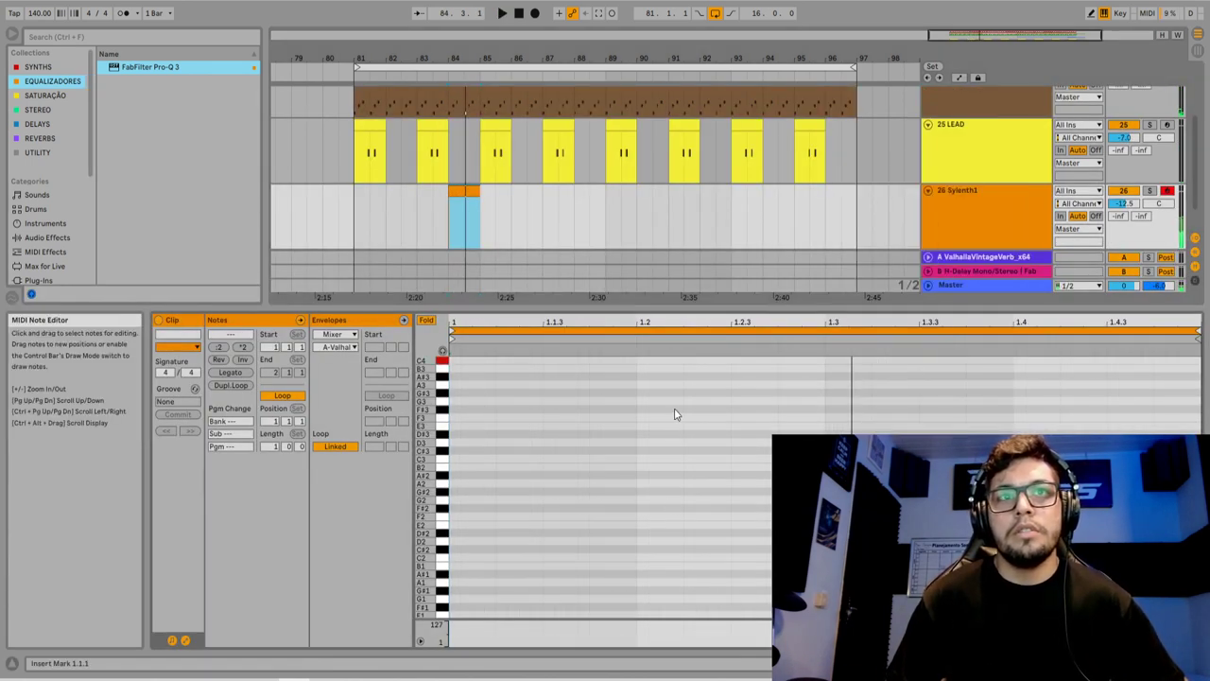
Draw three short C4 notes at 1.2.1, 1.2.2 and 1.2.3 in the Sylenth1 clip
{"action": "double_click", "coordinate": [680, 358]}
{"action": "scroll", "coordinate": [678, 430], "scroll_direction": "up", "scroll_amount": 3}
{"action": "left_click_drag", "start_coordinate": [684, 420], "coordinate": [665, 420]}
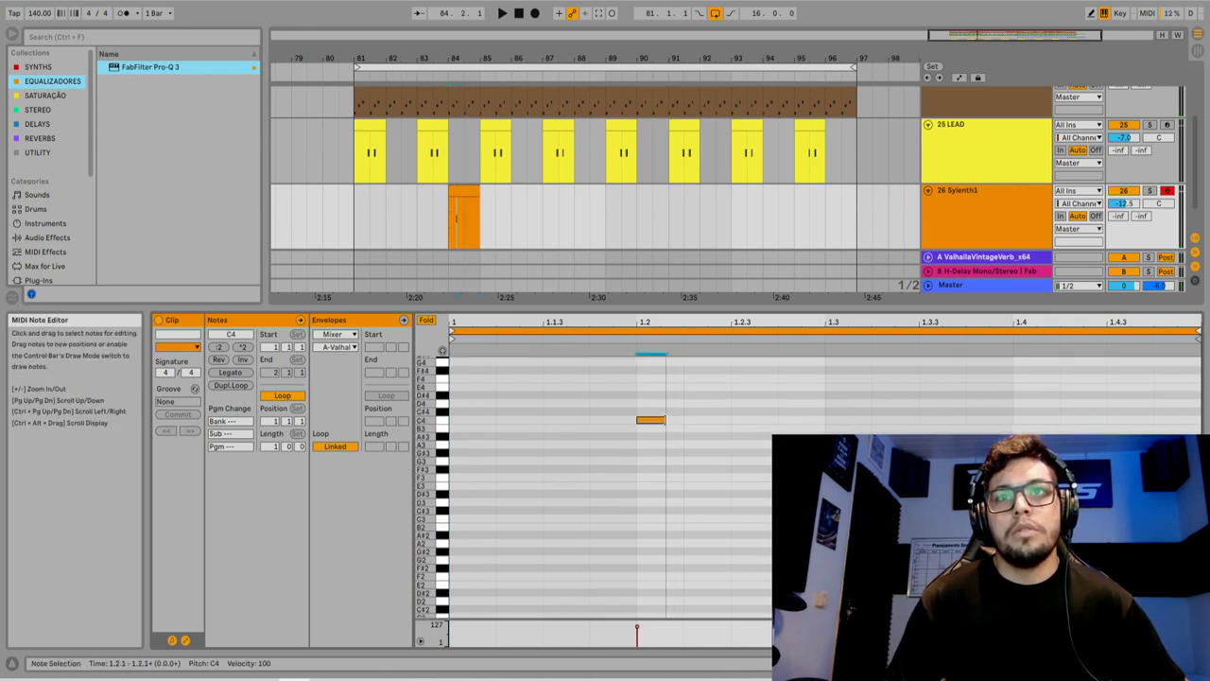
{"action": "double_click", "coordinate": [697, 420]}
{"action": "double_click", "coordinate": [744, 420]}
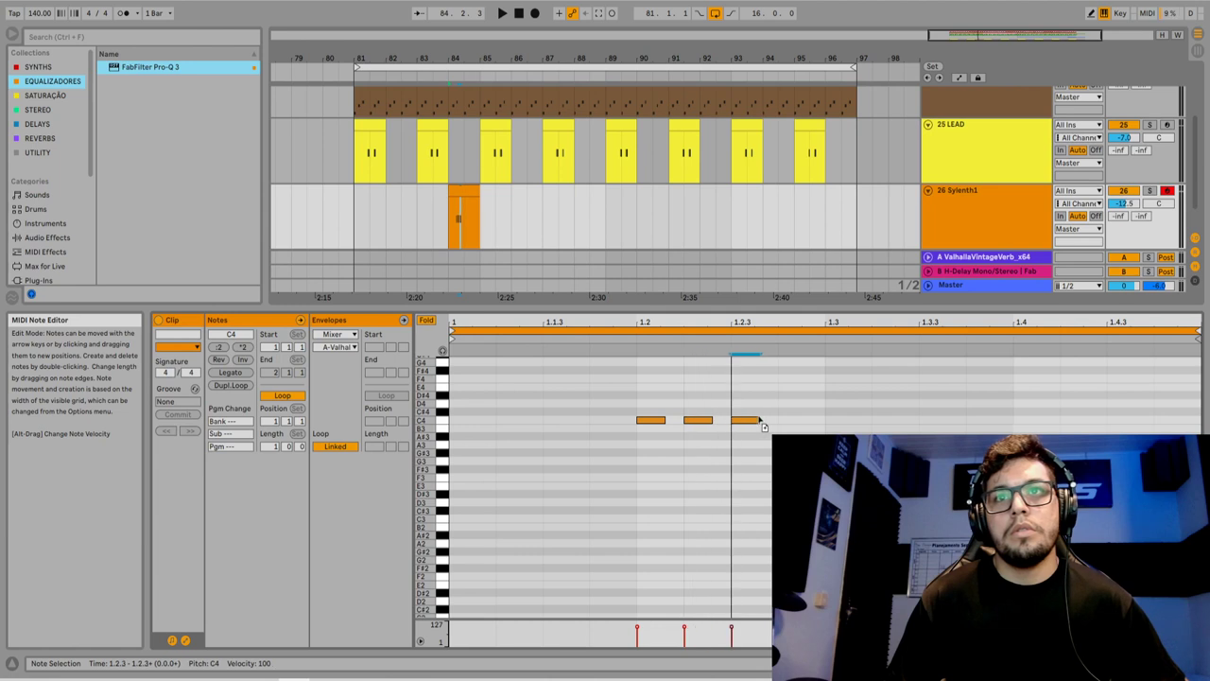
Shorten the first two notes, extend the third to 1.3 and transpose all three down to A#3
{"action": "mouse_move", "coordinate": [650, 390]}
{"action": "left_mouse_down"}
{"action": "mouse_move", "coordinate": [697, 443]}
{"action": "mouse_move", "coordinate": [696, 420]}
{"action": "mouse_move", "coordinate": [824, 419]}
{"action": "left_mouse_up"}
{"action": "left_click", "coordinate": [777, 393]}
{"action": "left_click", "coordinate": [777, 393]}
{"action": "key", "text": "ctrl+a"}
{"action": "key", "text": "Down"}
{"action": "key", "text": "Down"}
{"action": "key", "text": "Down"}
{"action": "left_click", "coordinate": [598, 468]}
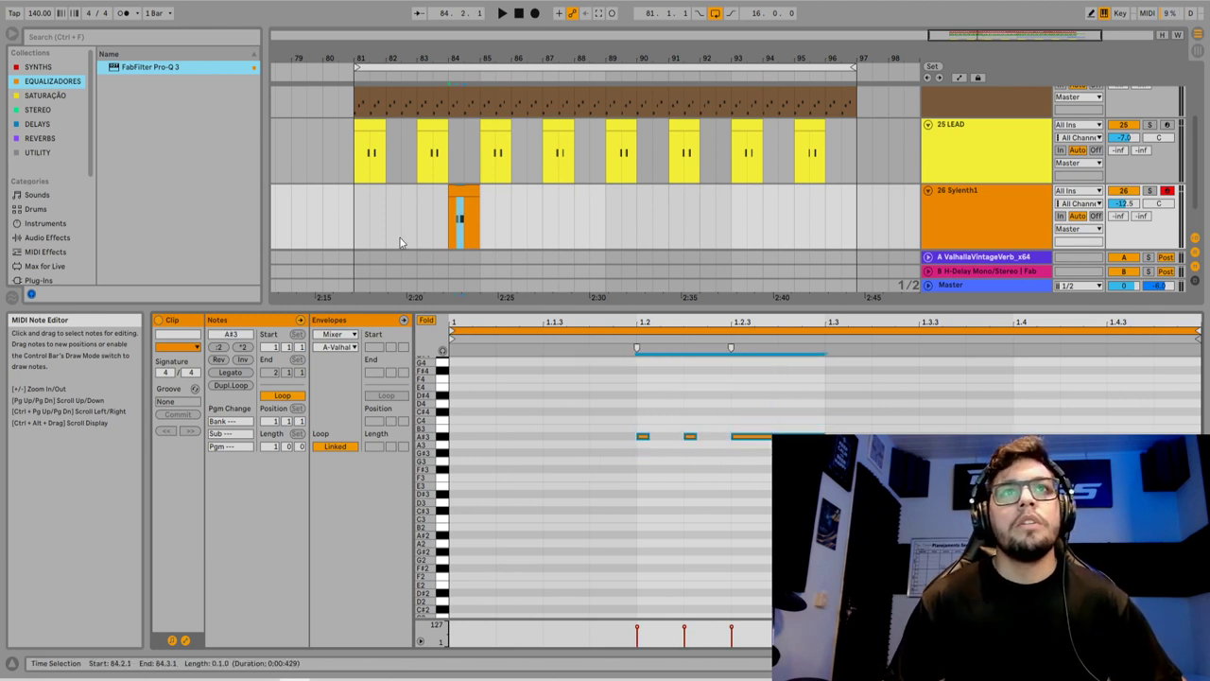
Play the arrangement from bar 81 to hear the new Sylenth1 phrase with the other tracks
{"action": "left_click", "coordinate": [359, 225]}
{"action": "key", "text": "space"}
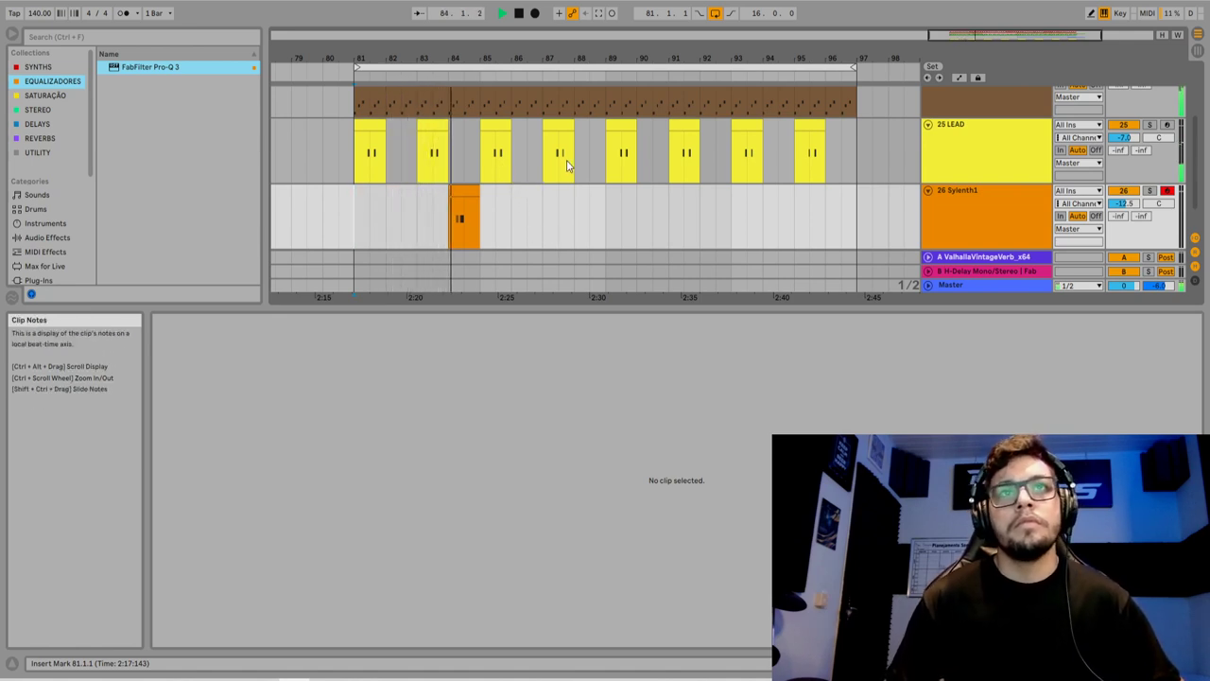
{"action": "key", "text": "space"}
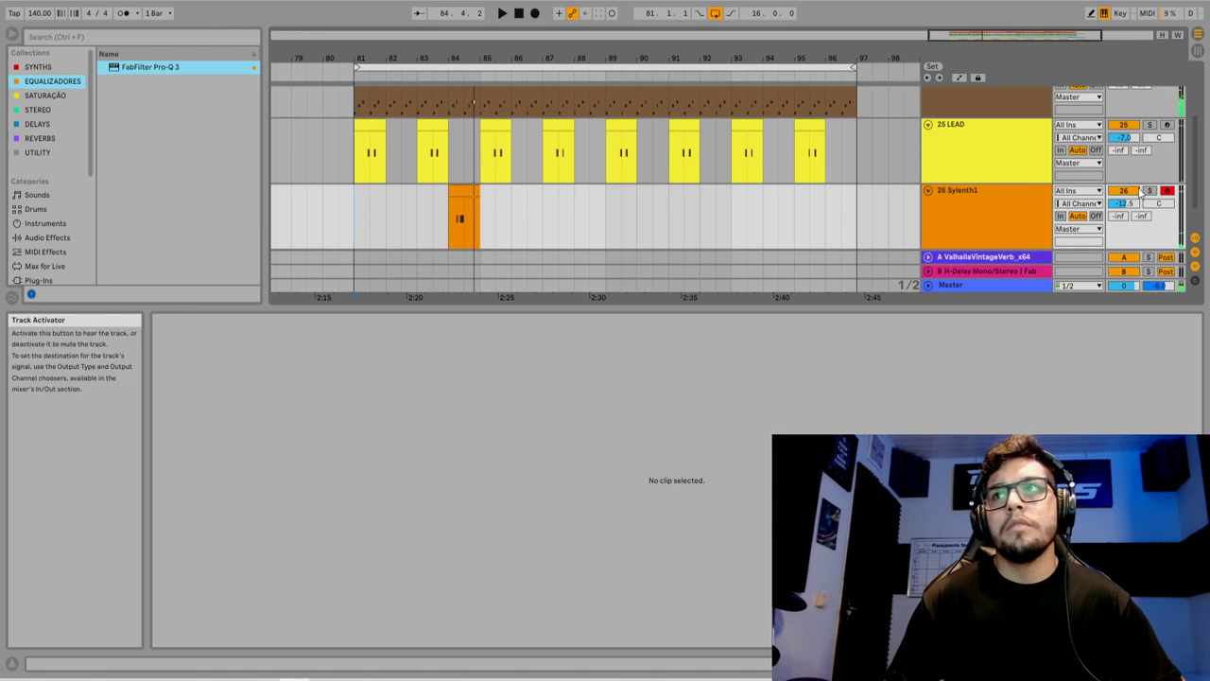
Solo the Sylenth1 track and lengthen the first two A#3 notes in its bar 84 clip, playing the result
{"action": "left_click", "coordinate": [450, 196]}
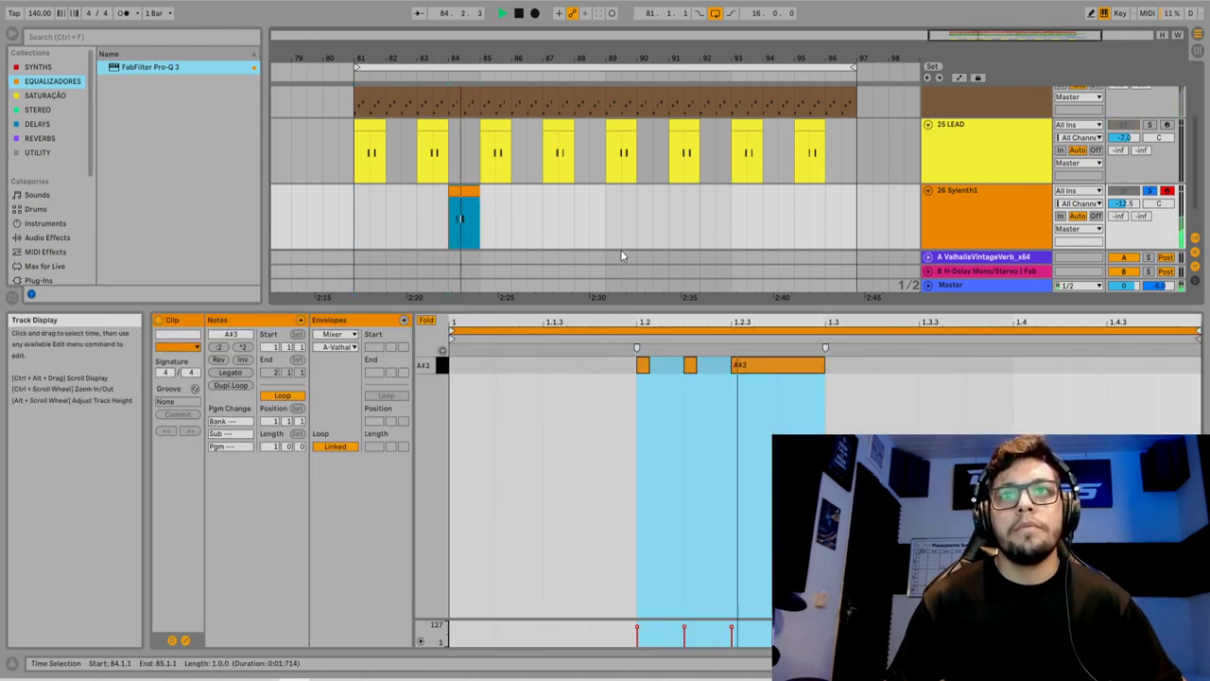
{"action": "left_click_drag", "start_coordinate": [606, 382], "coordinate": [712, 364]}
{"action": "key", "text": "space"}
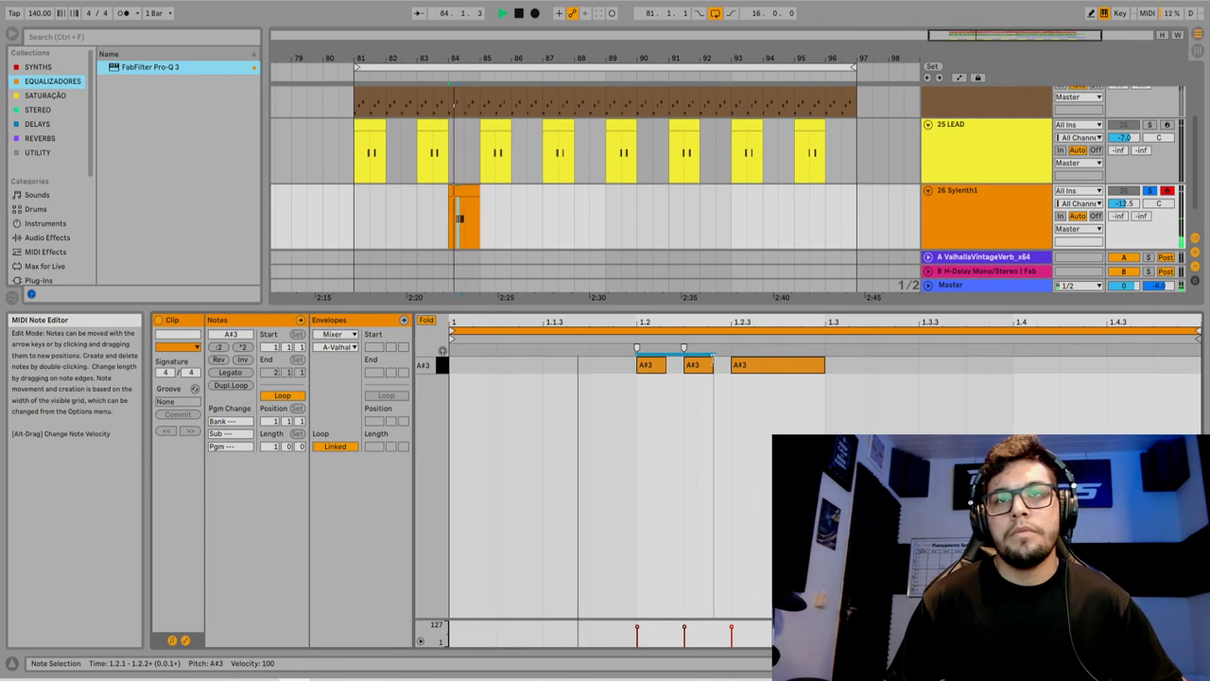
Shift the last A#3 note to 1.2.4 and extend it to 1.3.3, playing the revised phrase
{"action": "key", "text": "space"}
{"action": "left_click_drag", "start_coordinate": [804, 365], "coordinate": [918, 370]}
{"action": "key", "text": "space"}
Check the soloed Sylenth1 track's level in the session mixer and set Sylenth1's main volume to 10
{"action": "key", "text": "shift+Tab"}
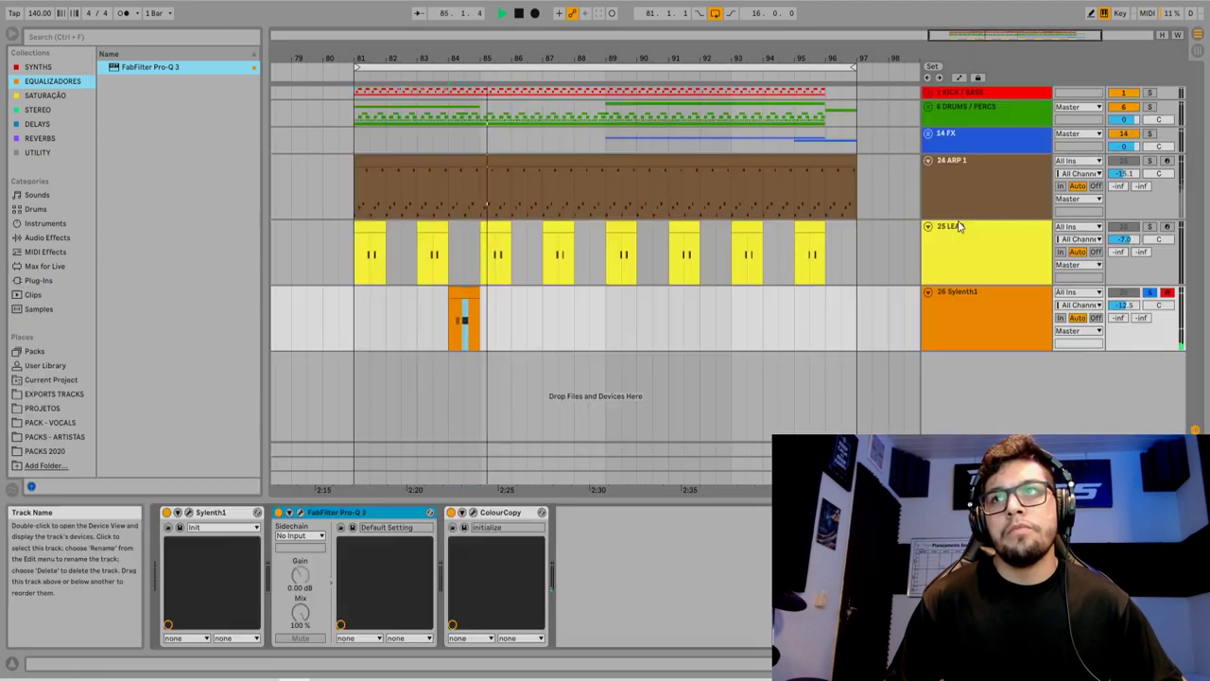
{"action": "key", "text": "Tab"}
{"action": "key", "text": "space"}
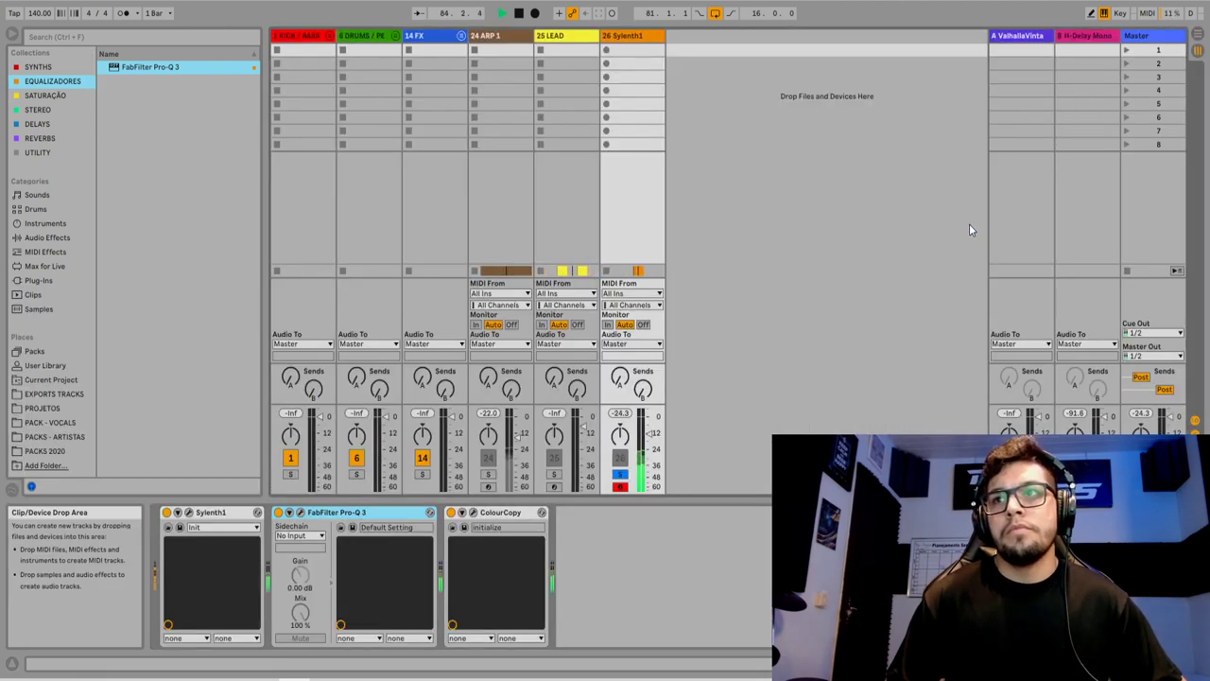
{"action": "key", "text": "Tab"}
{"action": "left_click", "coordinate": [982, 308]}
{"action": "left_click", "coordinate": [188, 512]}
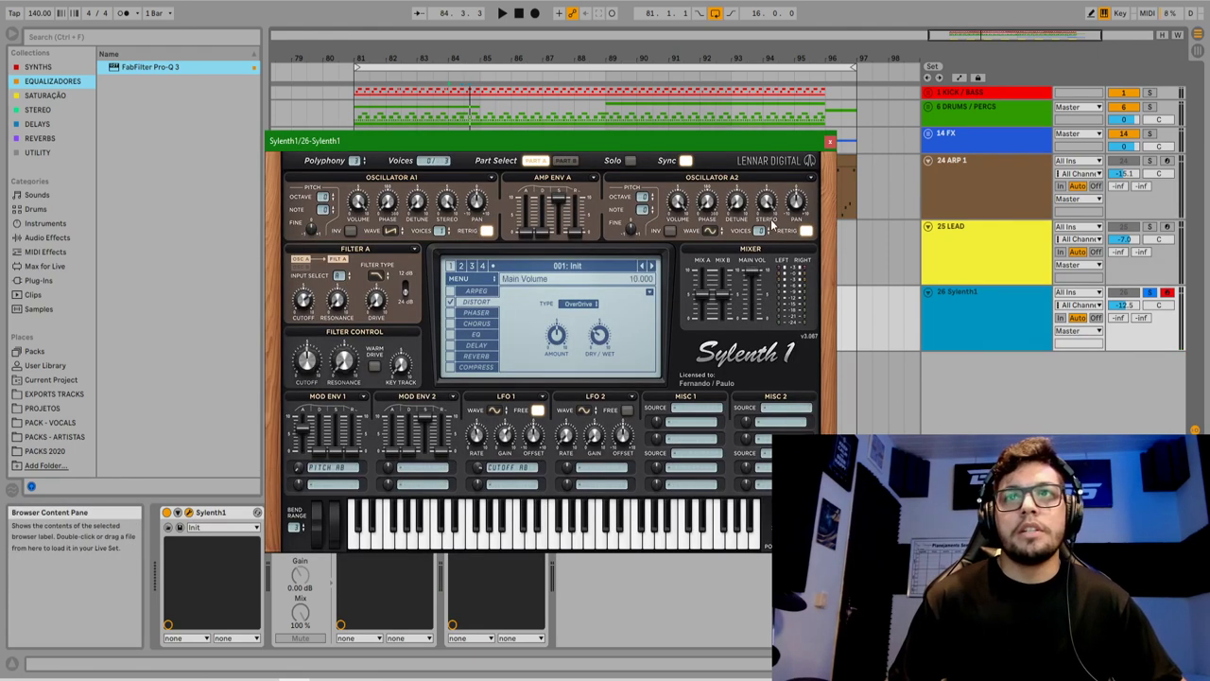
Close the Sylenth1 window, take the track out of solo and play the phrase with the full arrangement
{"action": "left_click", "coordinate": [830, 144]}
{"action": "key", "text": "space"}
{"action": "left_click", "coordinate": [462, 319]}
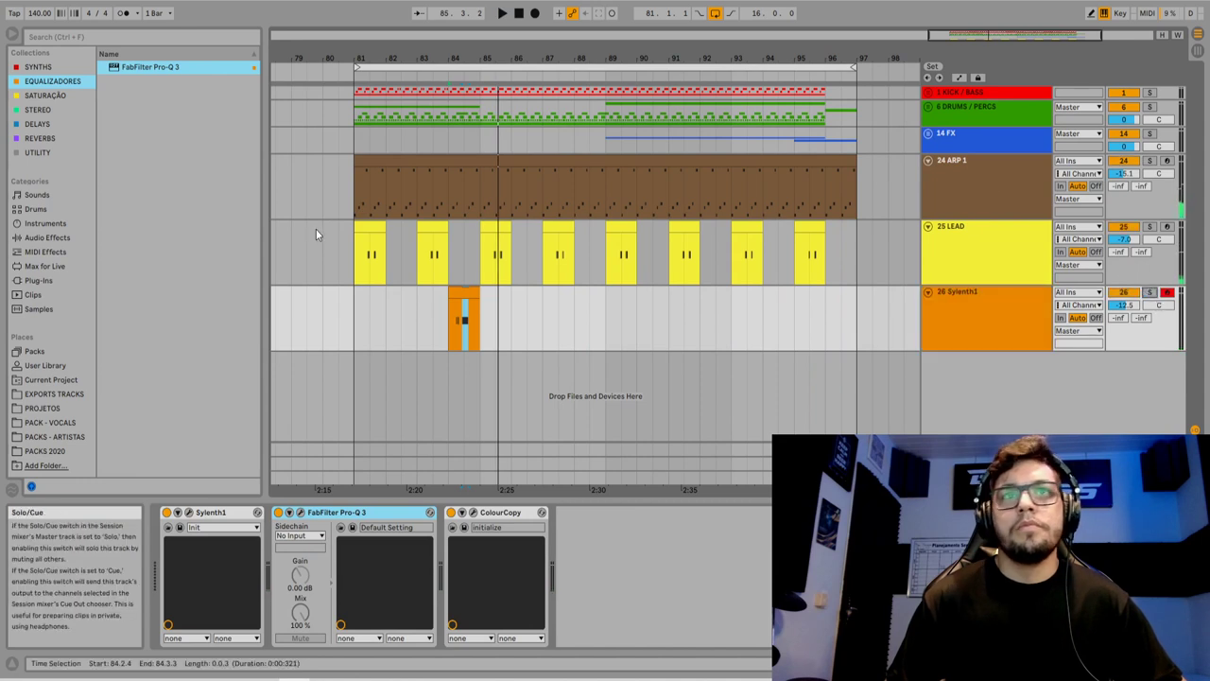
Play the arrangement from bar 81 and duplicate bars 81 to 89 of the Sylenth1 track into bars 89 to 97
{"action": "left_click", "coordinate": [313, 304]}
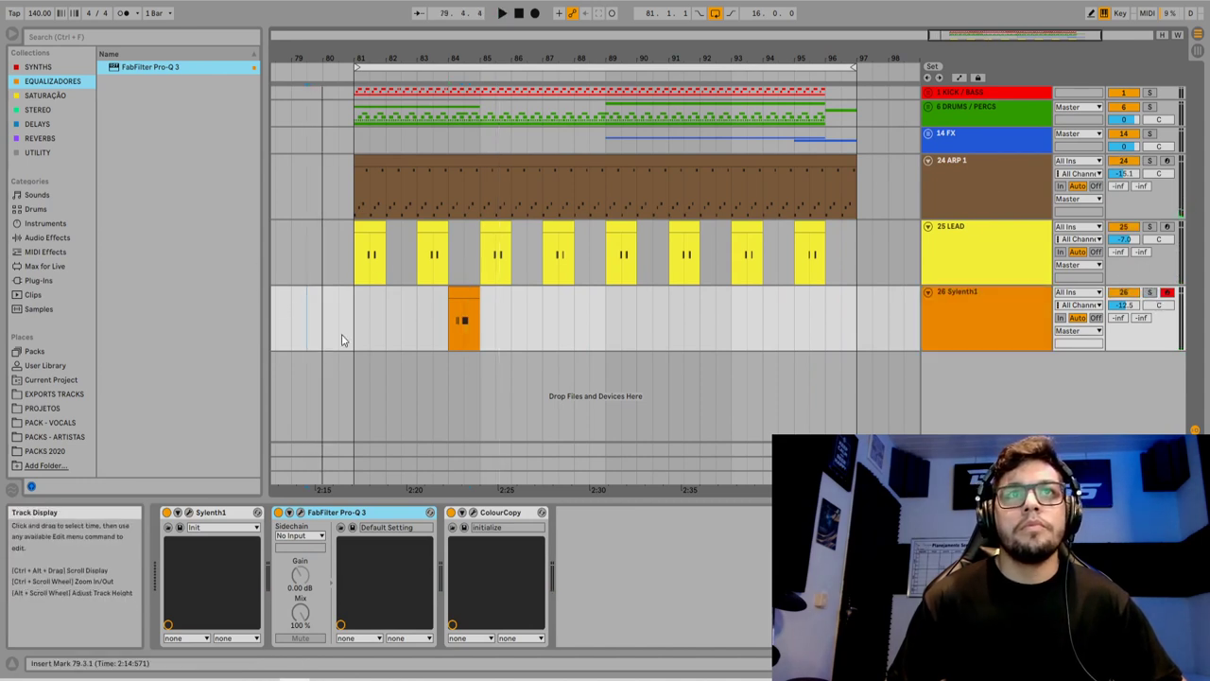
{"action": "key", "text": "space"}
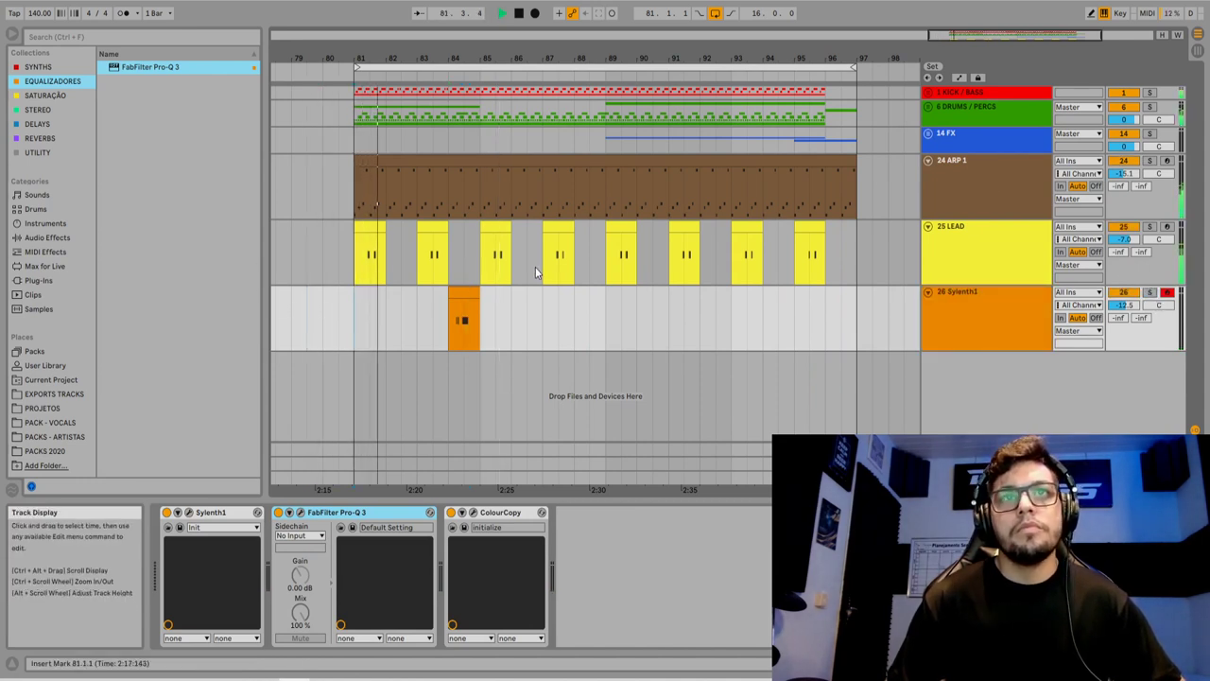
{"action": "left_click_drag", "start_coordinate": [606, 315], "coordinate": [361, 318]}
{"action": "key", "text": "ctrl+d"}
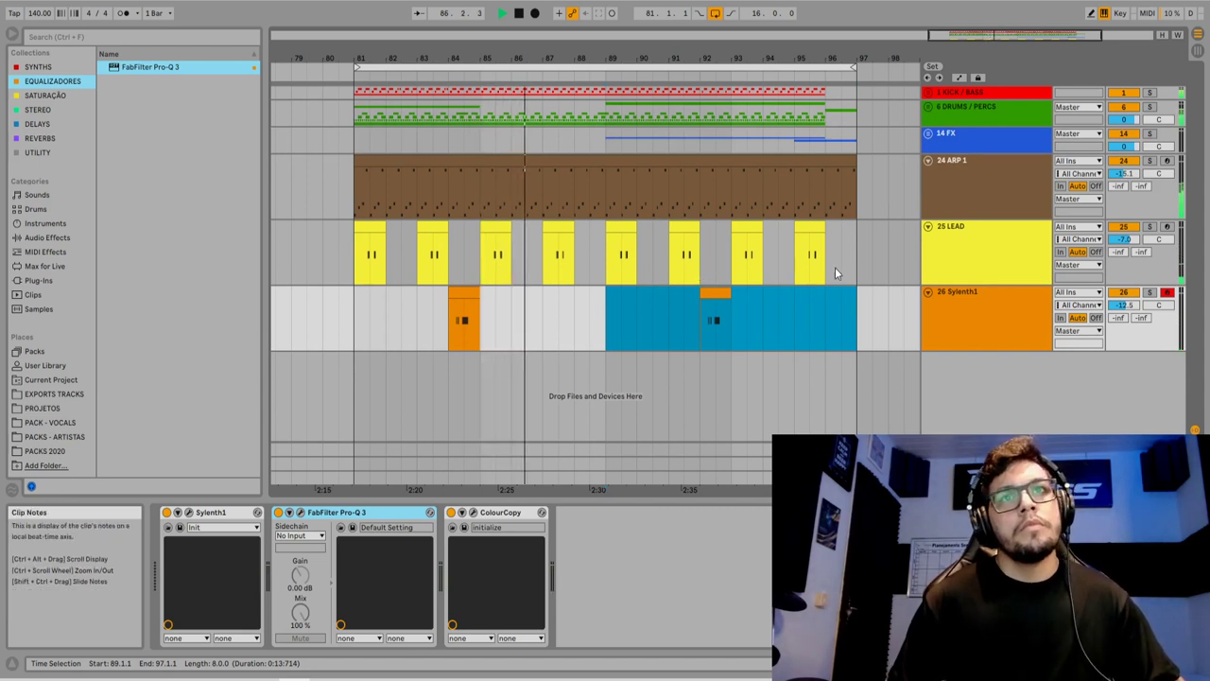
Fold the Sylenth1 and LEAD tracks, stop playback and rename the Sylenth1 track ZAP
{"action": "left_click", "coordinate": [928, 292]}
{"action": "left_click", "coordinate": [928, 226]}
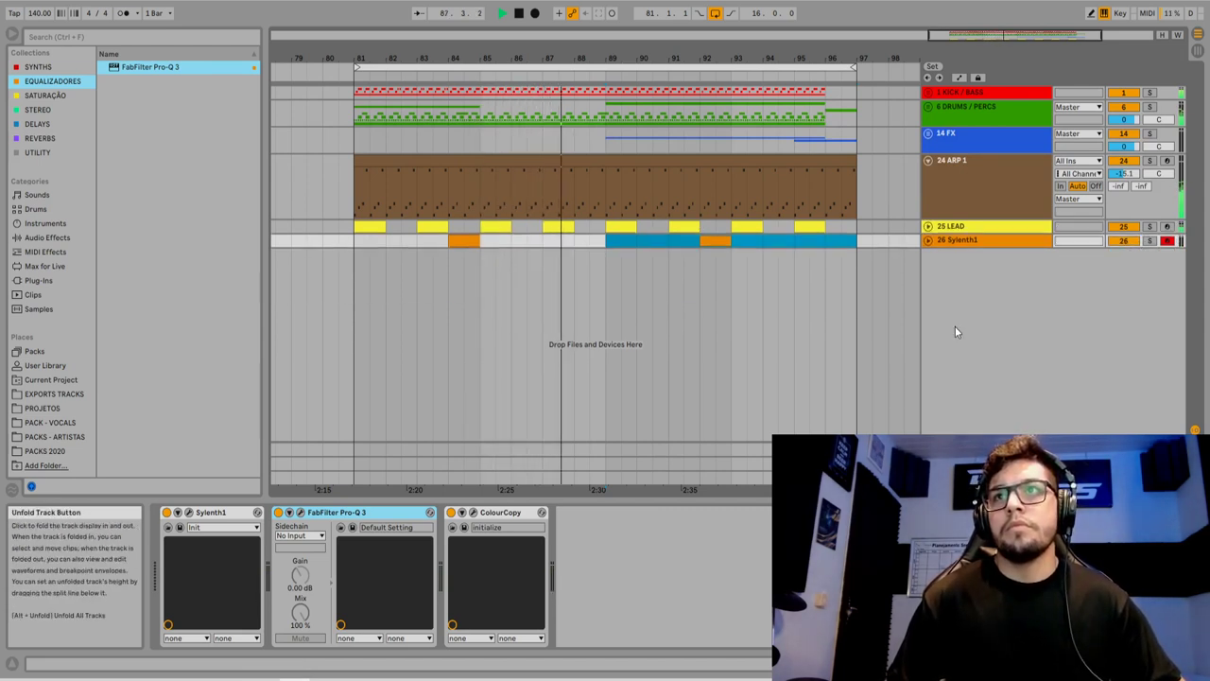
{"action": "left_click", "coordinate": [953, 241]}
{"action": "key", "text": "ctrl+r"}
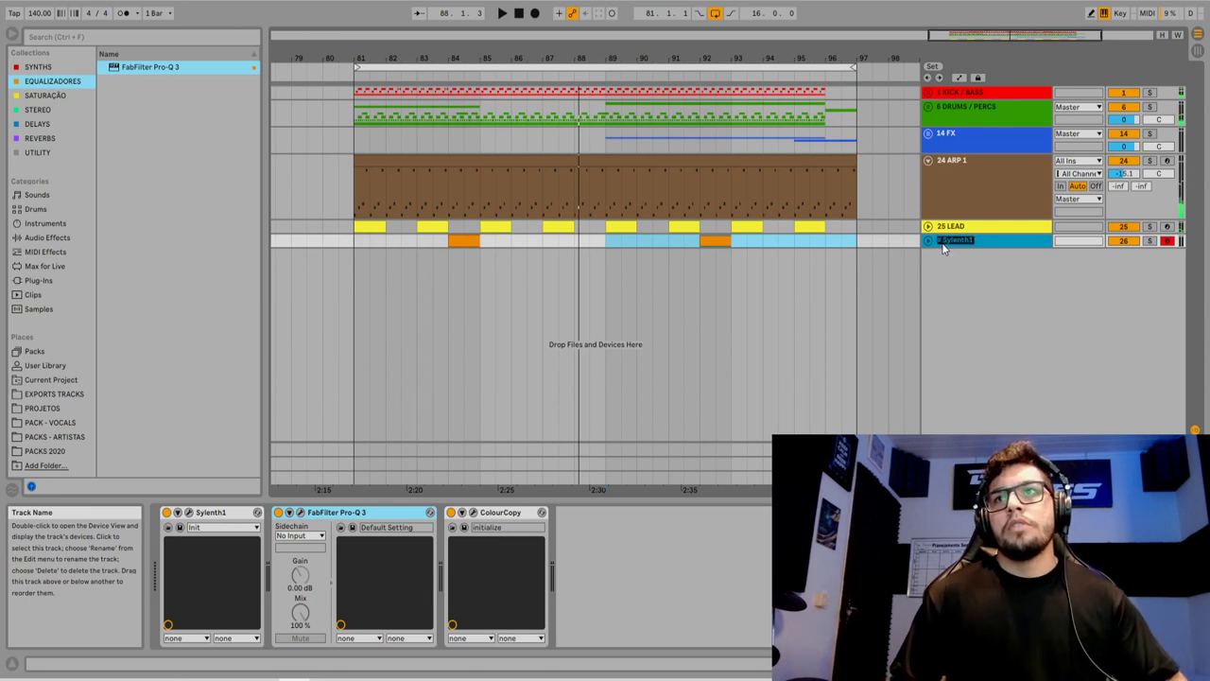
{"action": "type", "text": "ZAP"}
{"action": "key", "text": "Return"}
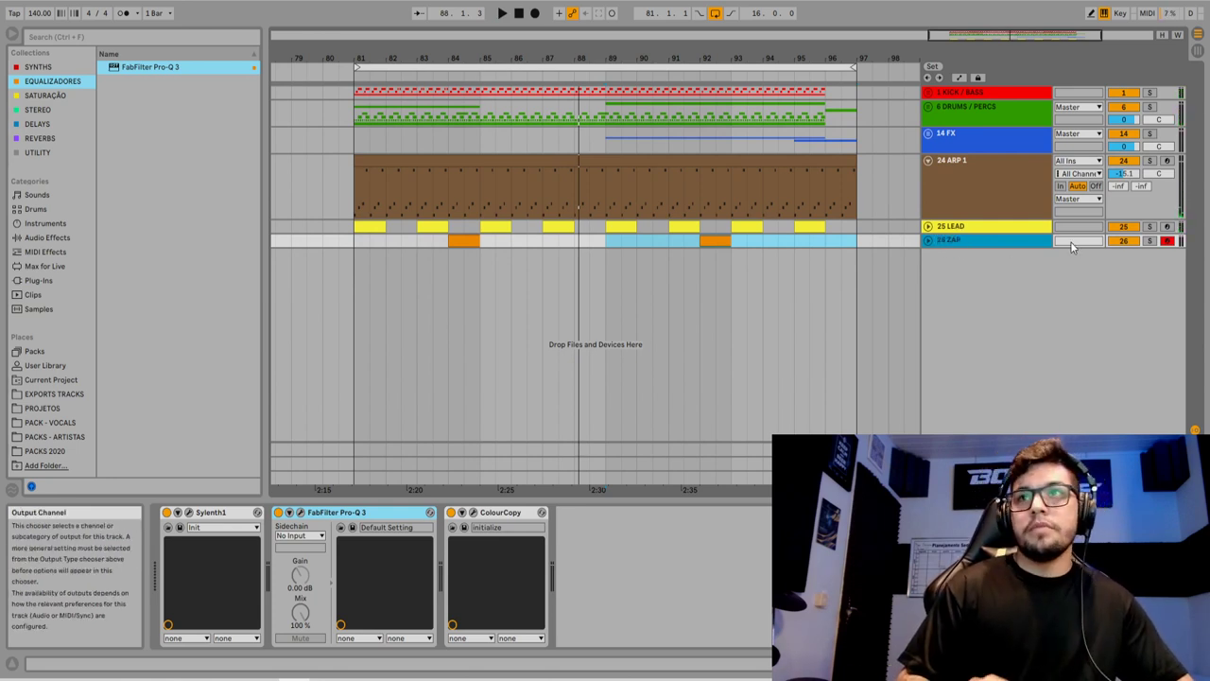
Insert a new MIDI track below ZAP and load Sylenth1 on it with the Init preset
{"action": "right_click", "coordinate": [1069, 302]}
{"action": "left_click", "coordinate": [1076, 321]}
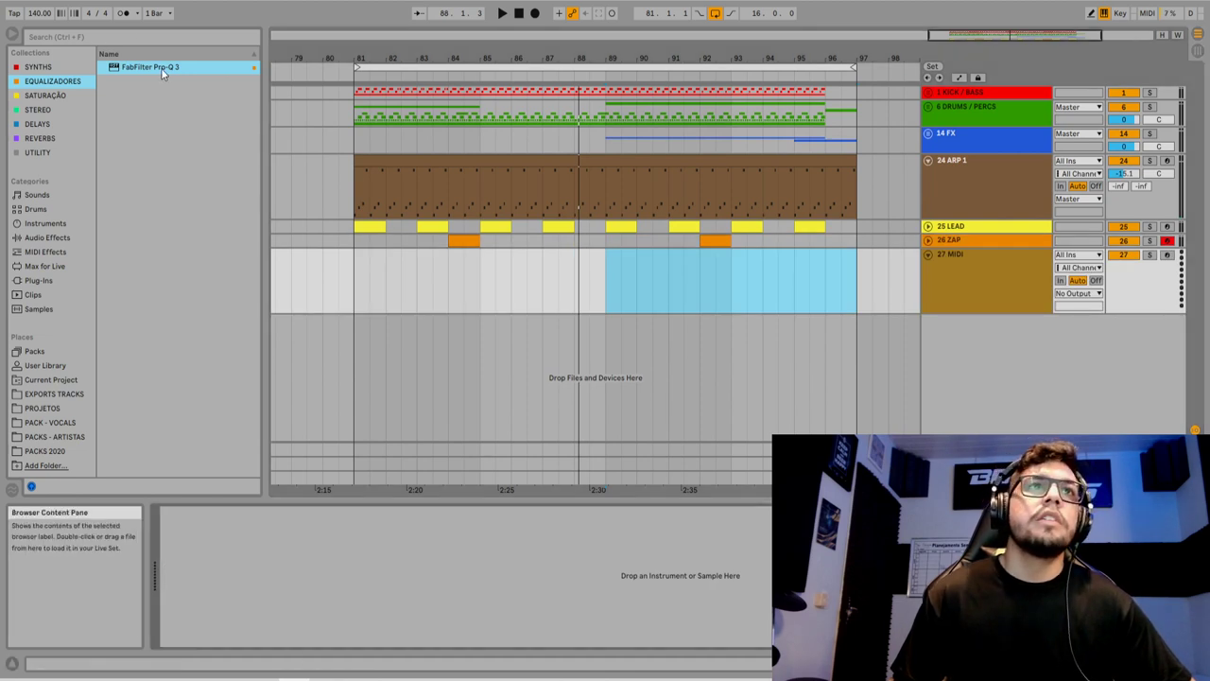
{"action": "left_click", "coordinate": [55, 67]}
{"action": "double_click", "coordinate": [149, 110]}
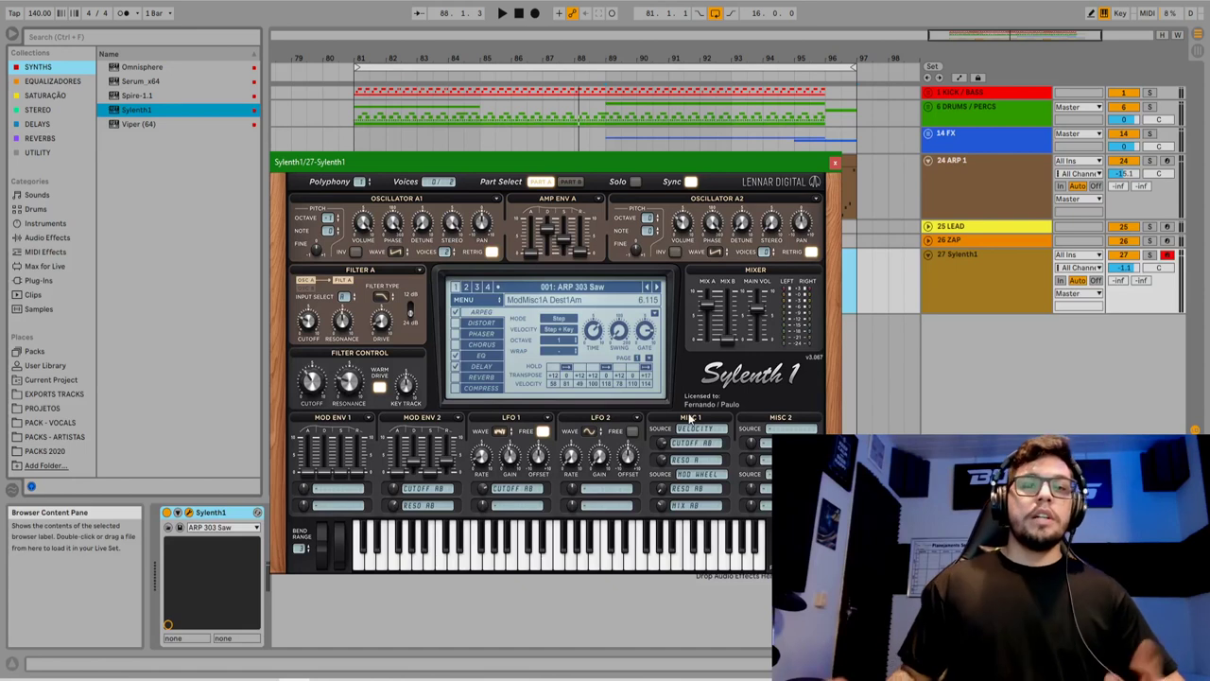
{"action": "left_click", "coordinate": [541, 301]}
{"action": "left_click", "coordinate": [1008, 268]}
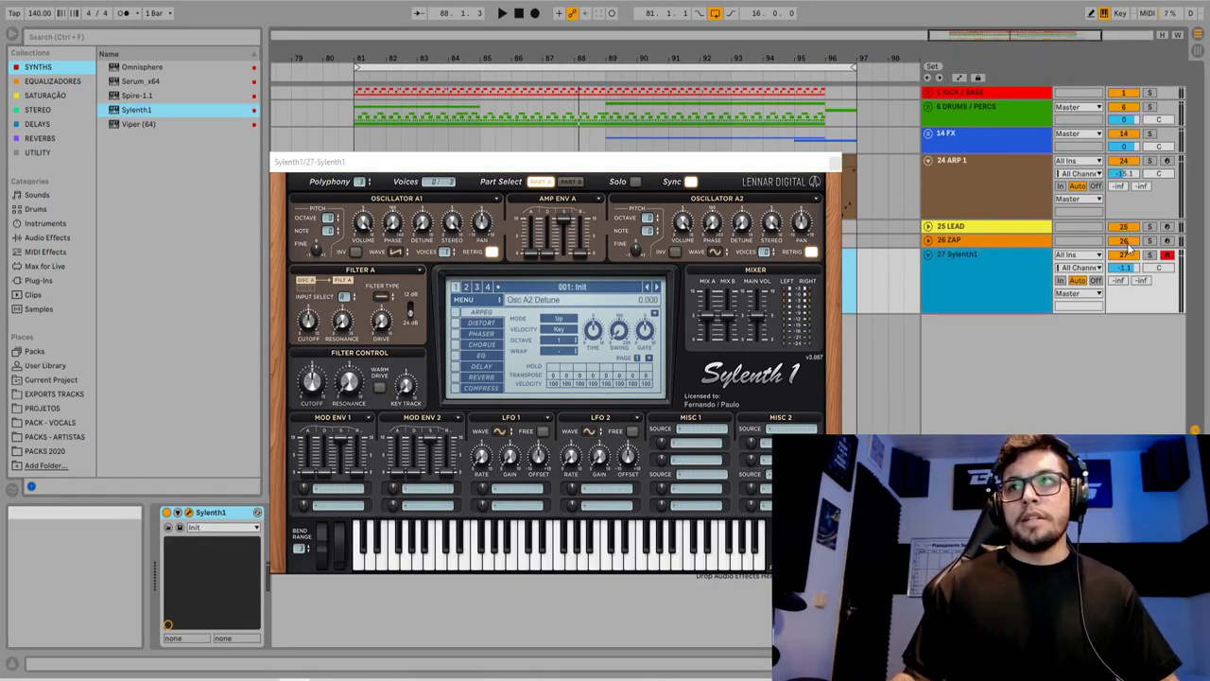
Audition notes with the computer keyboard lowered to octave C2 and choose a filter type for Sylenth1's Filter A
{"action": "key", "text": "a"}
{"action": "key", "text": "z"}
{"action": "key", "text": "a"}
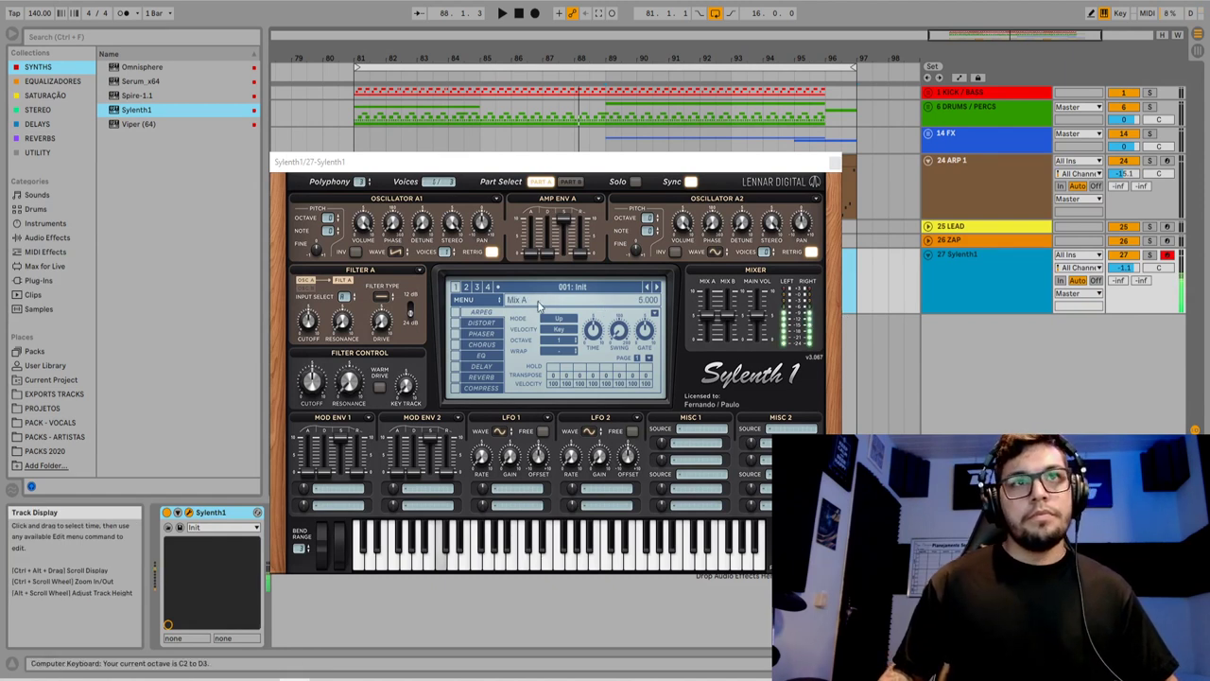
{"action": "left_click", "coordinate": [382, 298]}
{"action": "left_click", "coordinate": [407, 322]}
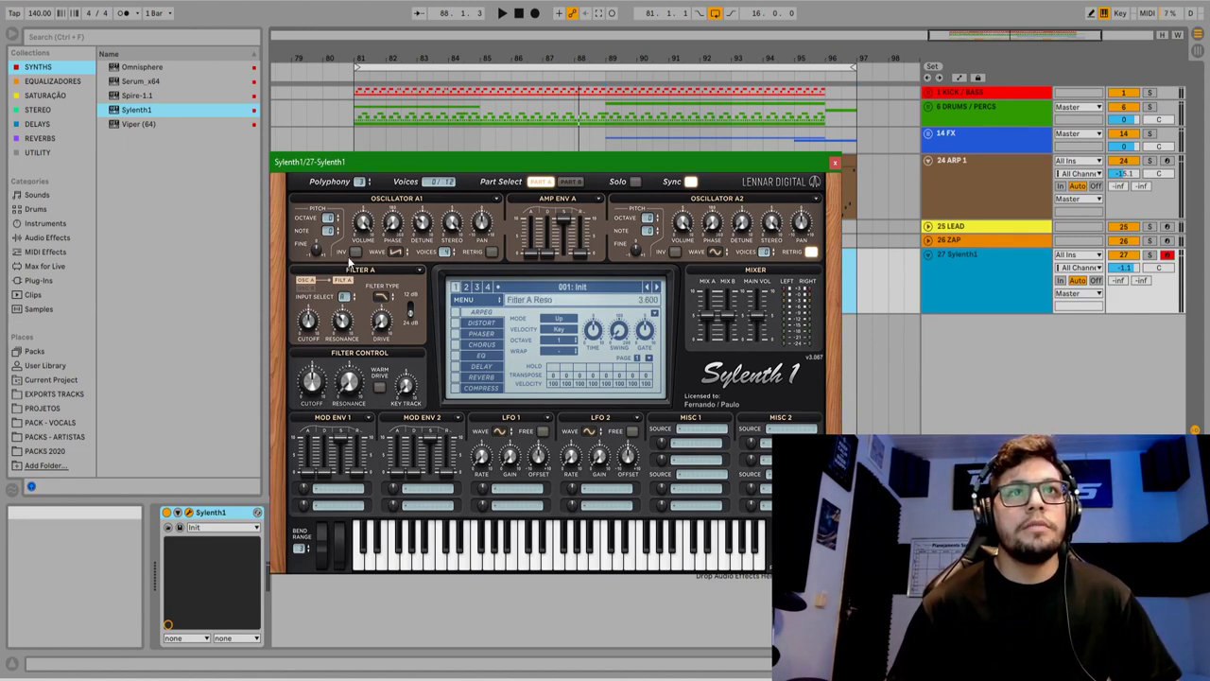
Lower Filter A's cutoff and set its resonance to 7.167 while auditioning notes down to octave C0, closing Sylenth1 when done
{"action": "left_click_drag", "start_coordinate": [307, 322], "coordinate": [293, 398]}
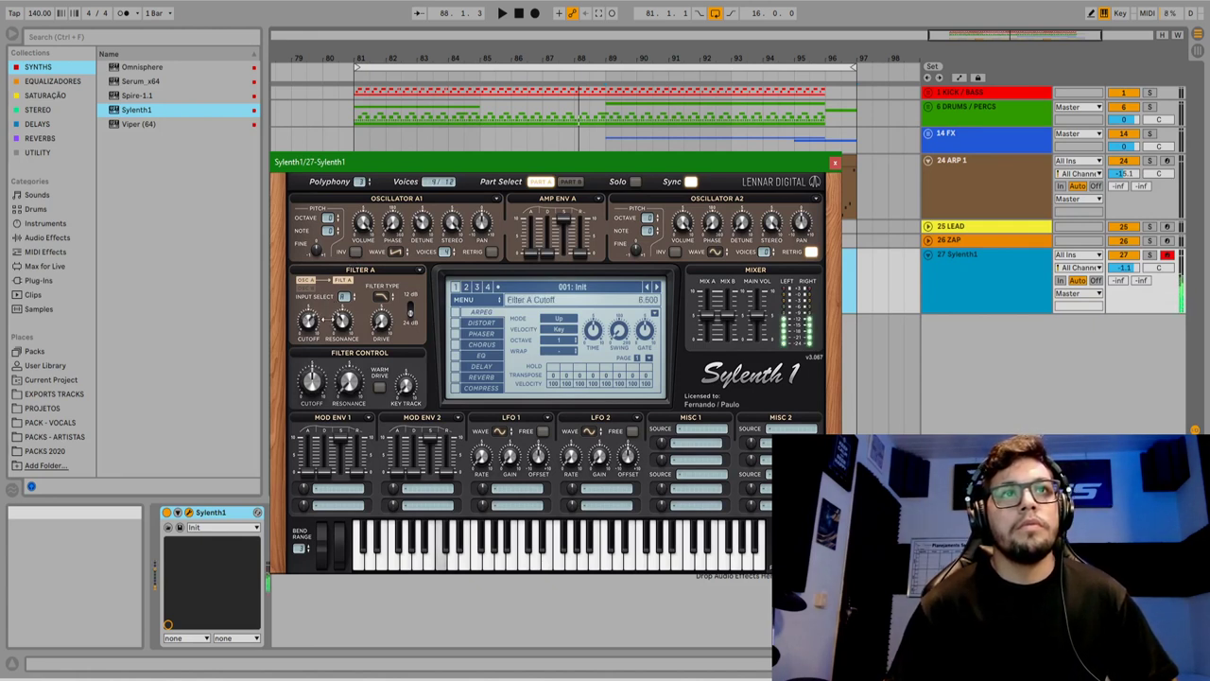
{"action": "key", "text": "z"}
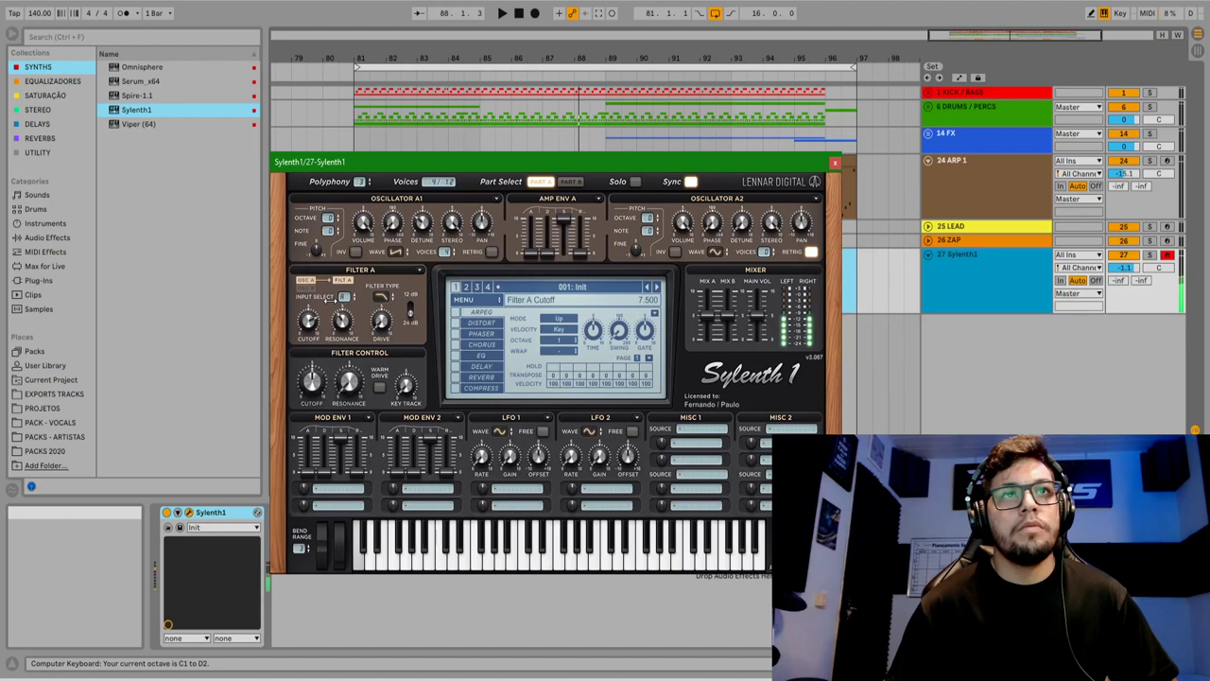
{"action": "left_click_drag", "start_coordinate": [325, 346], "coordinate": [335, 308]}
{"action": "key", "text": "z"}
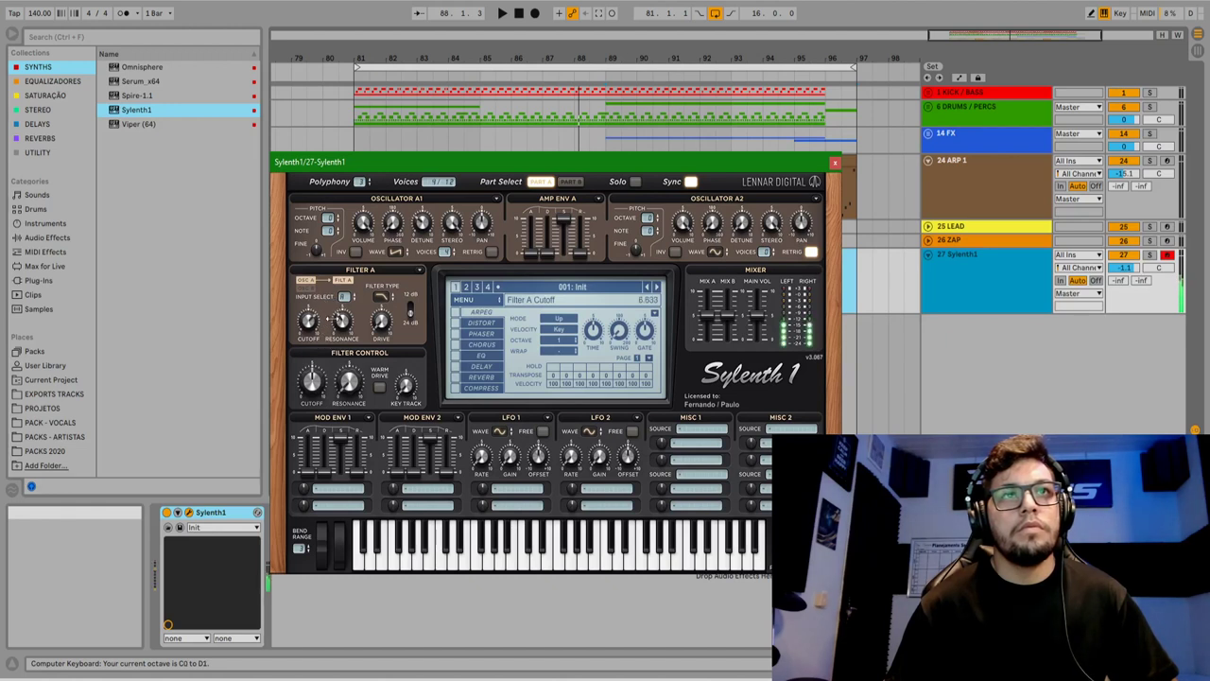
{"action": "left_click_drag", "start_coordinate": [325, 376], "coordinate": [326, 358]}
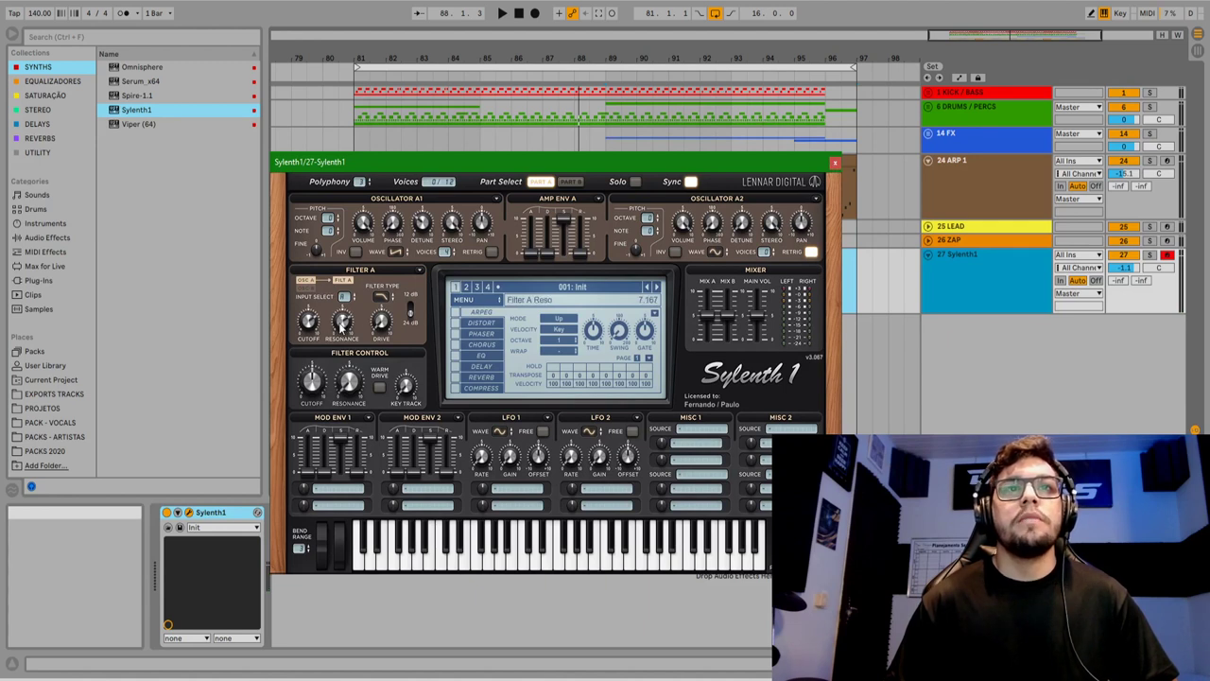
{"action": "left_click", "coordinate": [837, 164]}
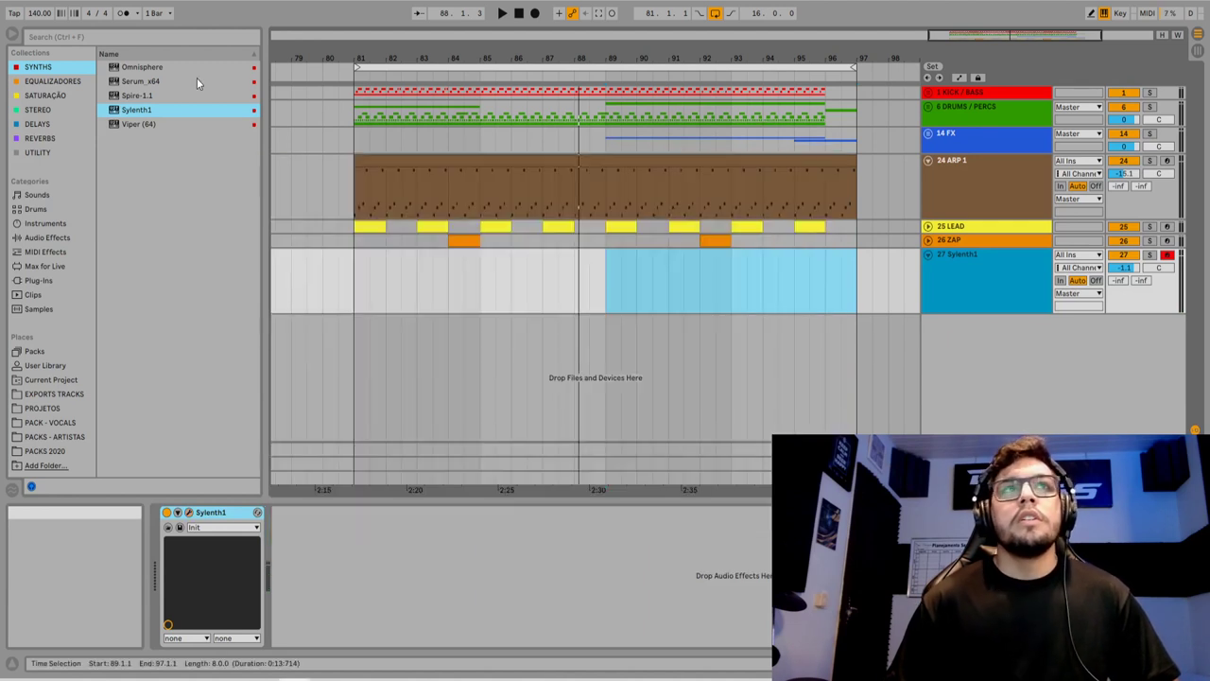
Add ValhallaVintageVerb to the new Sylenth1 track and insert a ColourCopy delay between the synth and the reverb
{"action": "left_click", "coordinate": [54, 138]}
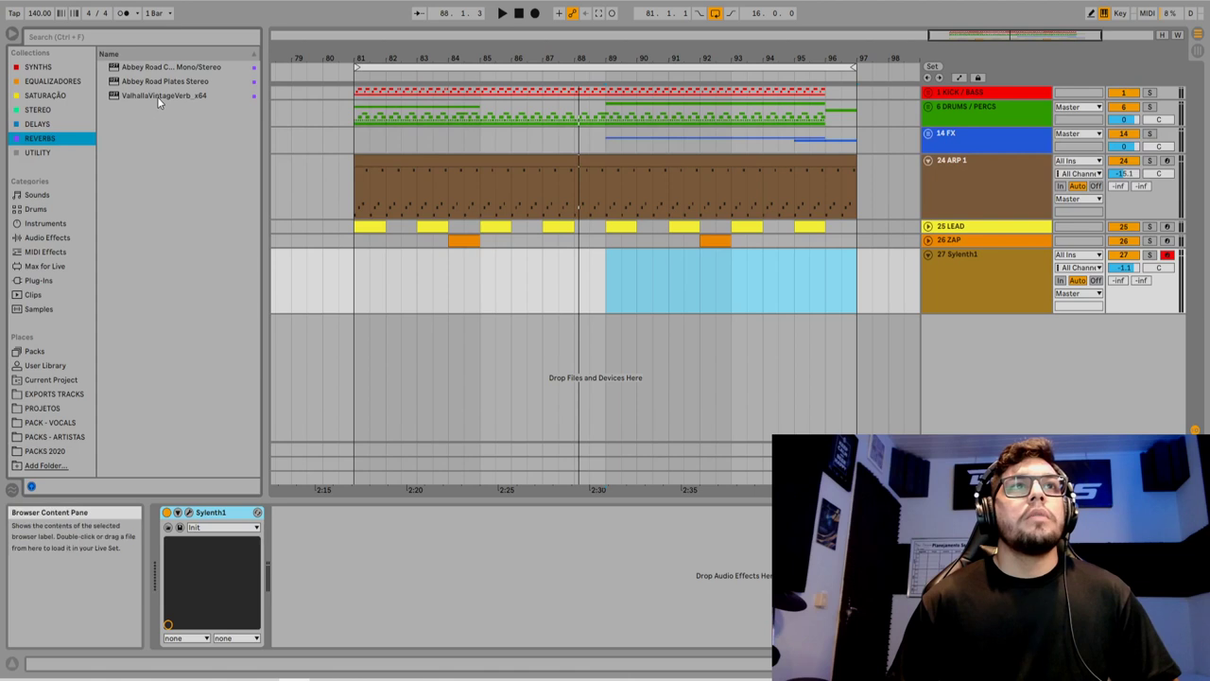
{"action": "double_click", "coordinate": [198, 97]}
{"action": "left_click", "coordinate": [73, 124]}
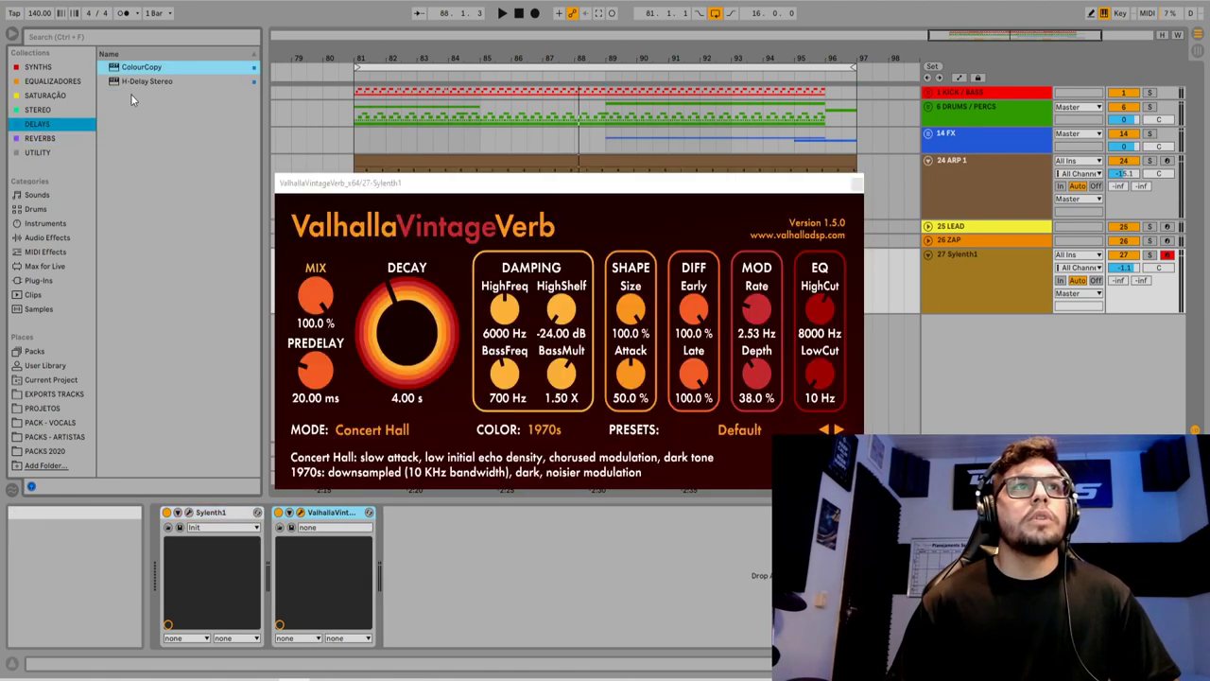
{"action": "left_click_drag", "start_coordinate": [152, 64], "coordinate": [426, 560]}
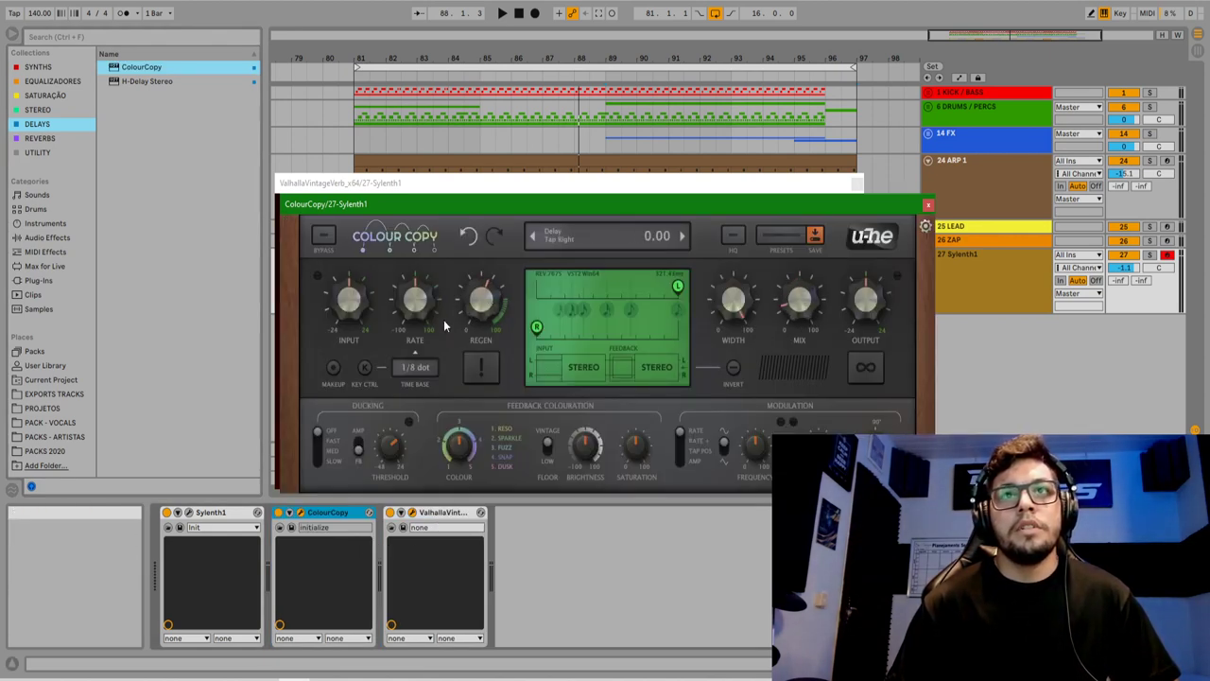
{"action": "left_click", "coordinate": [927, 207]}
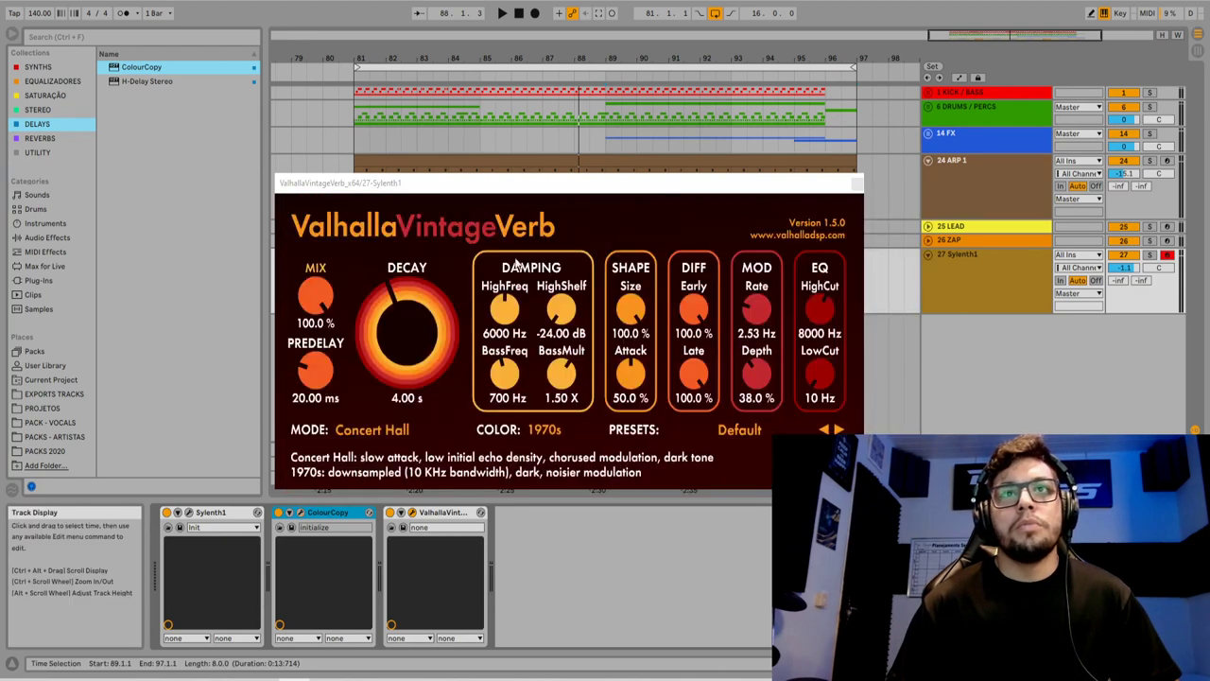
Set the reverb's mix to 8.8 %, decay to 0.88 s and low cut to 710 Hz, closing its window
{"action": "left_click_drag", "start_coordinate": [417, 384], "coordinate": [409, 373]}
{"action": "left_click_drag", "start_coordinate": [834, 376], "coordinate": [836, 308]}
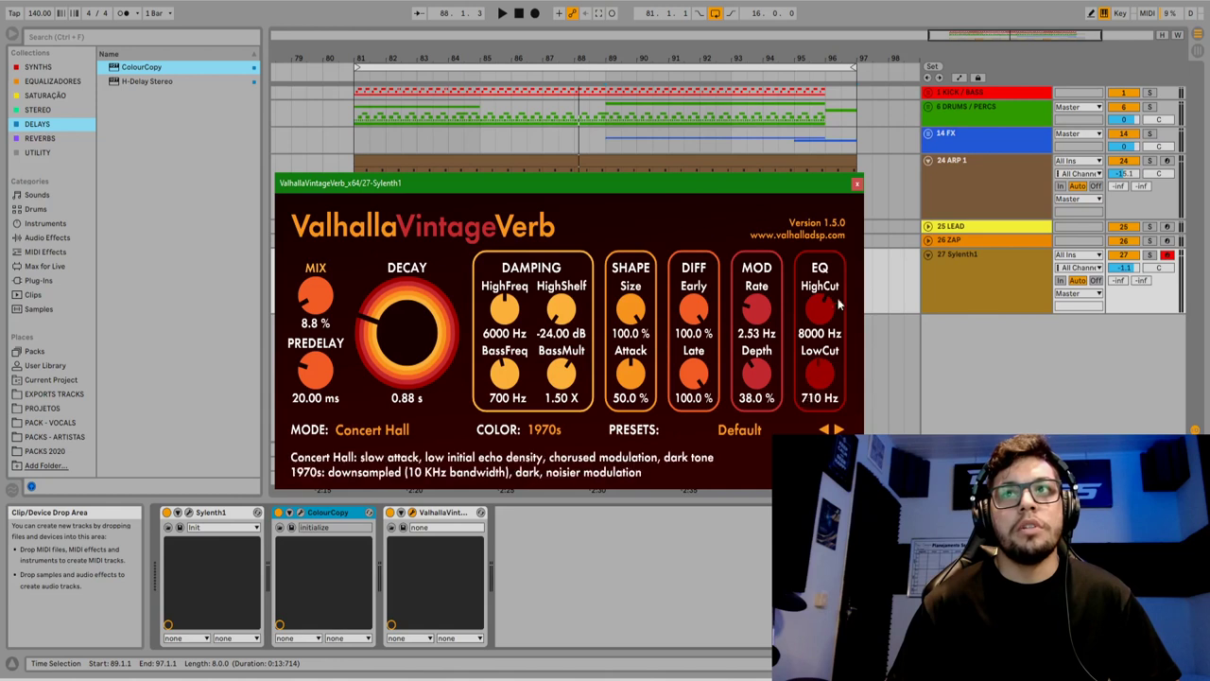
{"action": "left_click", "coordinate": [856, 182]}
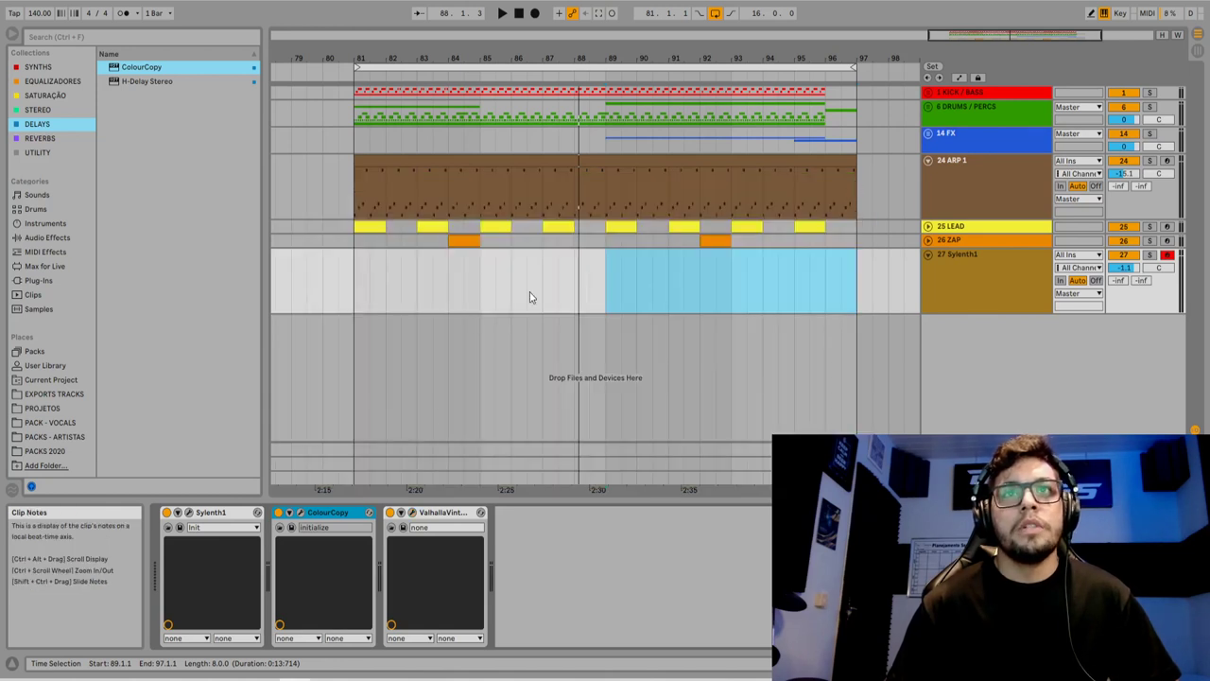
Play the arrangement from bar 81 to hear how the ZAP clip sits against the LEAD
{"action": "left_click", "coordinate": [338, 290]}
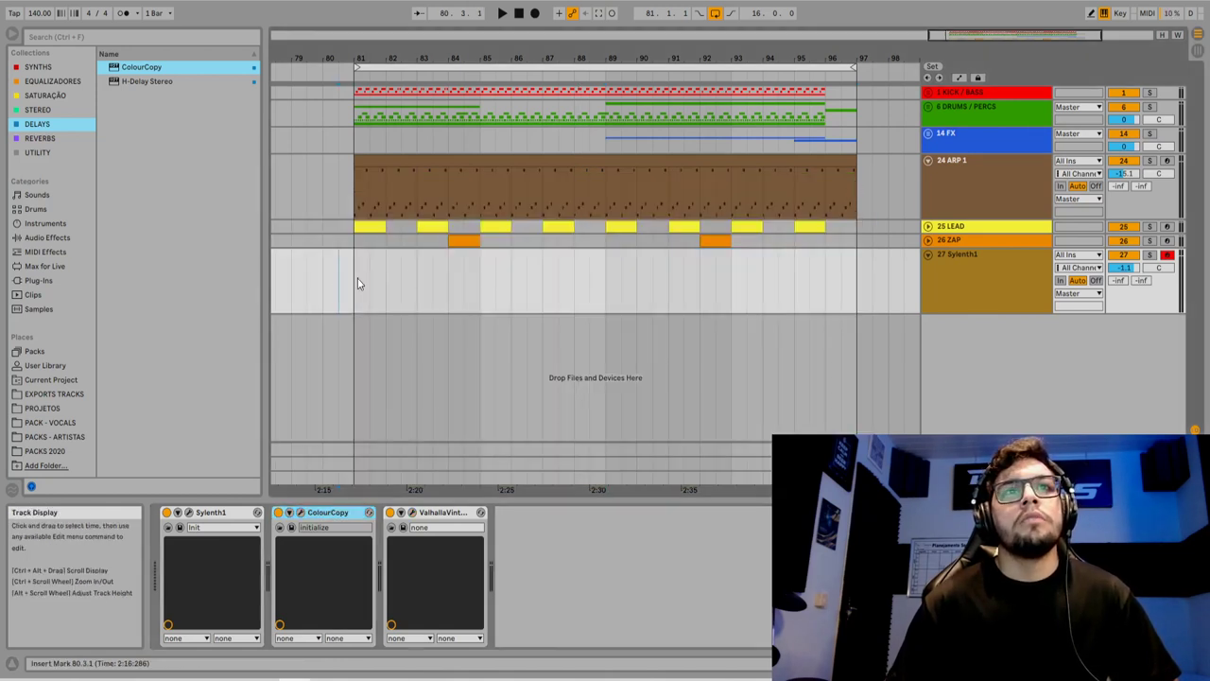
{"action": "left_click", "coordinate": [363, 281]}
{"action": "key", "text": "space"}
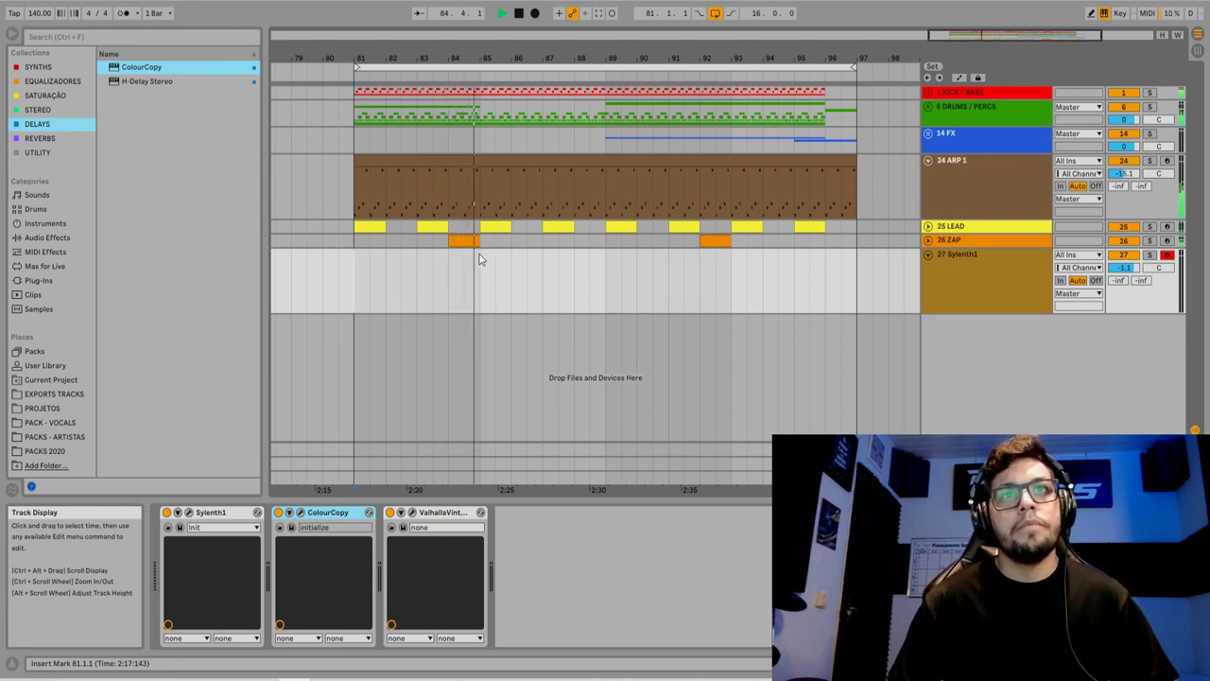
{"action": "key", "text": "space"}
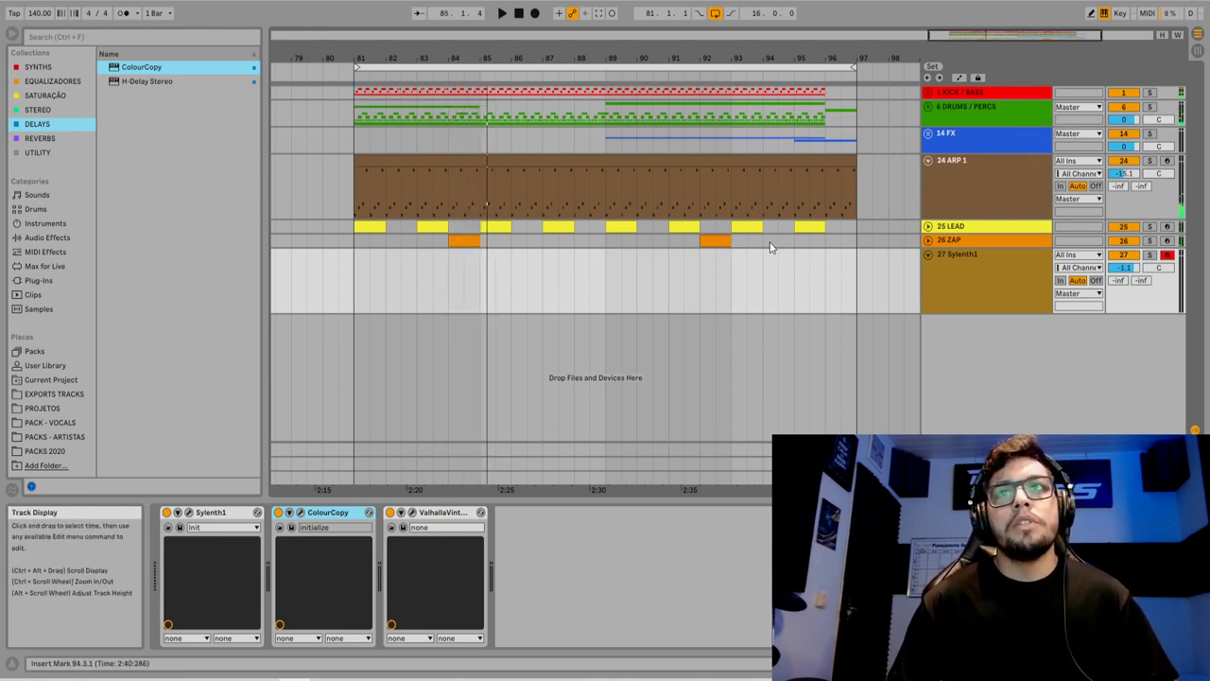
Move the ZAP clips two bars earlier, placing the first at bar 82 and the second at bar 90
{"action": "left_click_drag", "start_coordinate": [771, 245], "coordinate": [474, 250]}
{"action": "left_click", "coordinate": [463, 242]}
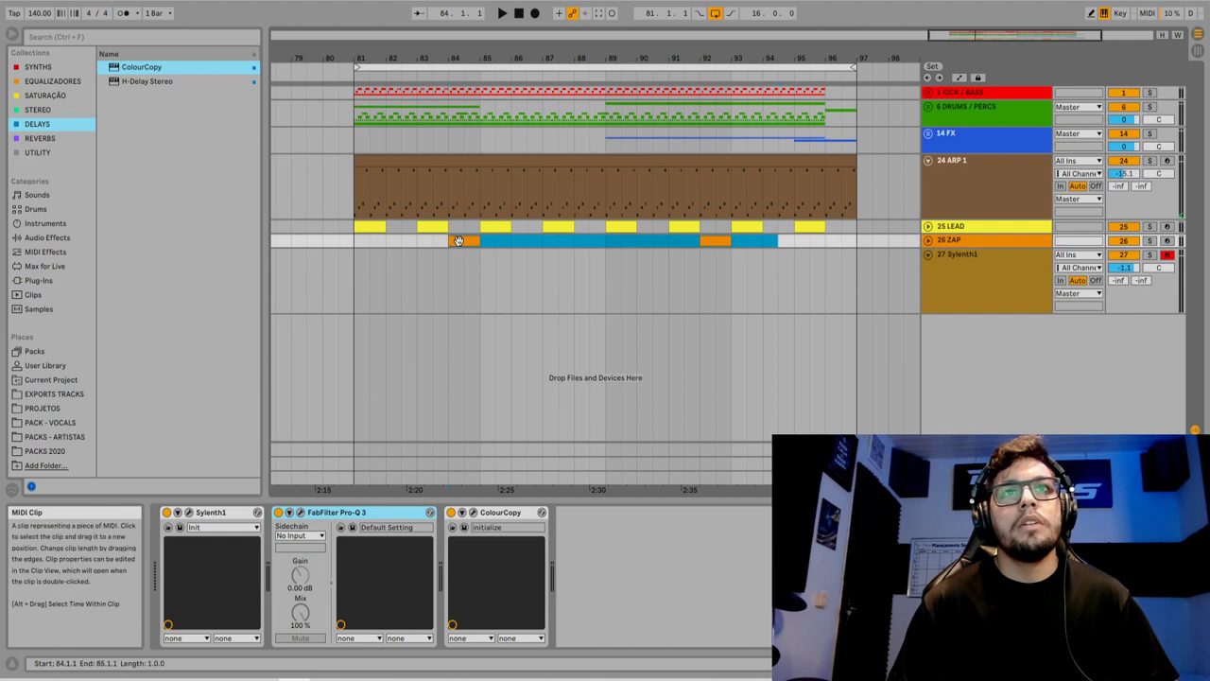
{"action": "key", "text": "Left"}
{"action": "key", "text": "Left"}
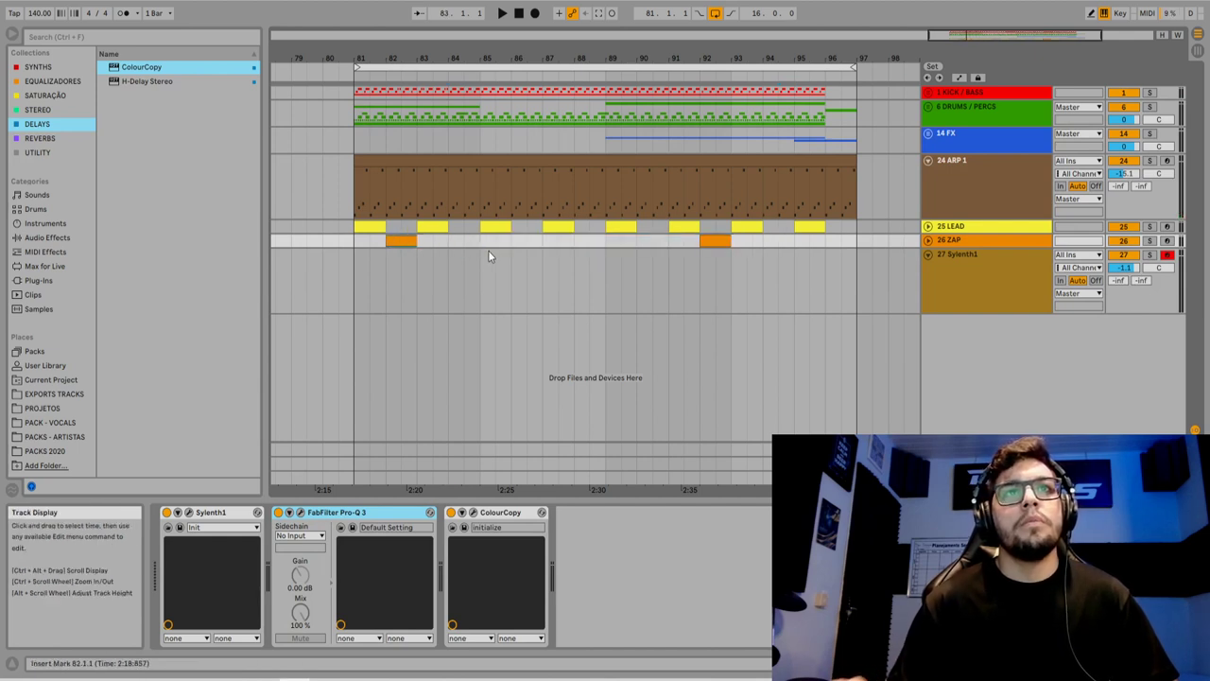
{"action": "left_click_drag", "start_coordinate": [716, 240], "coordinate": [653, 237]}
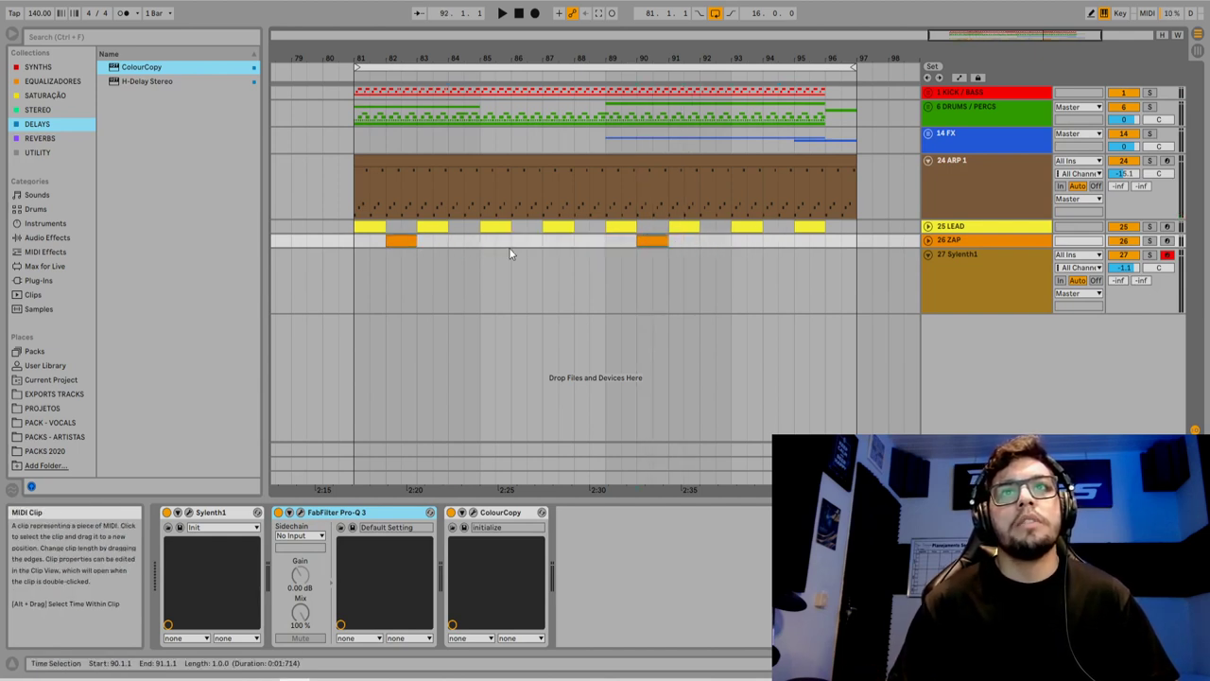
{"action": "left_click", "coordinate": [357, 247]}
{"action": "left_click", "coordinate": [378, 229]}
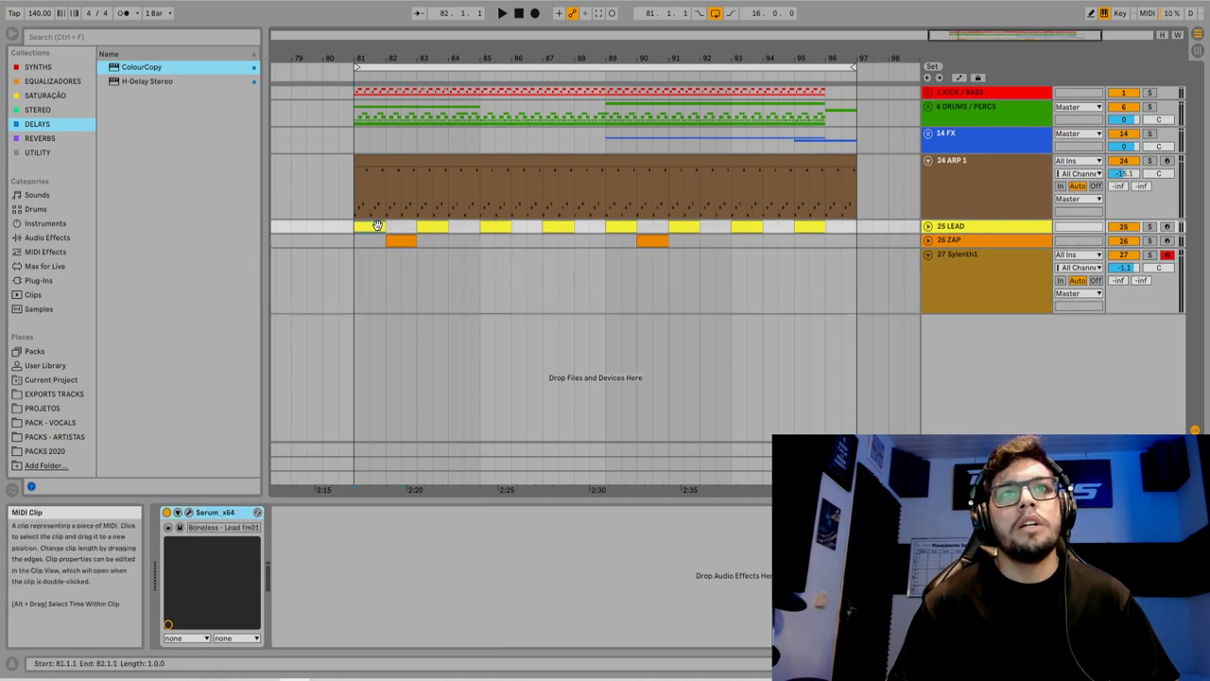
{"action": "left_click", "coordinate": [443, 244]}
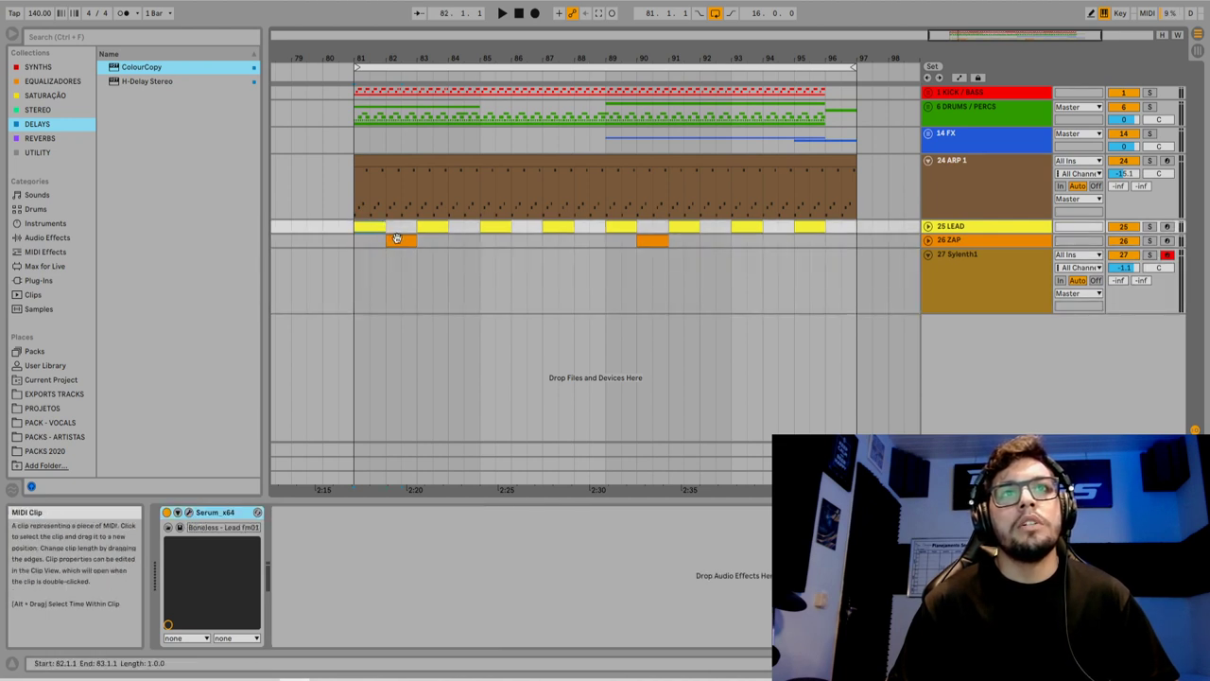
Create a one-bar MIDI clip at bar 84 on the new Sylenth1 track and draw an A#-1 note from 1.1.1 to 1.3.1, playing it
{"action": "left_click", "coordinate": [453, 279]}
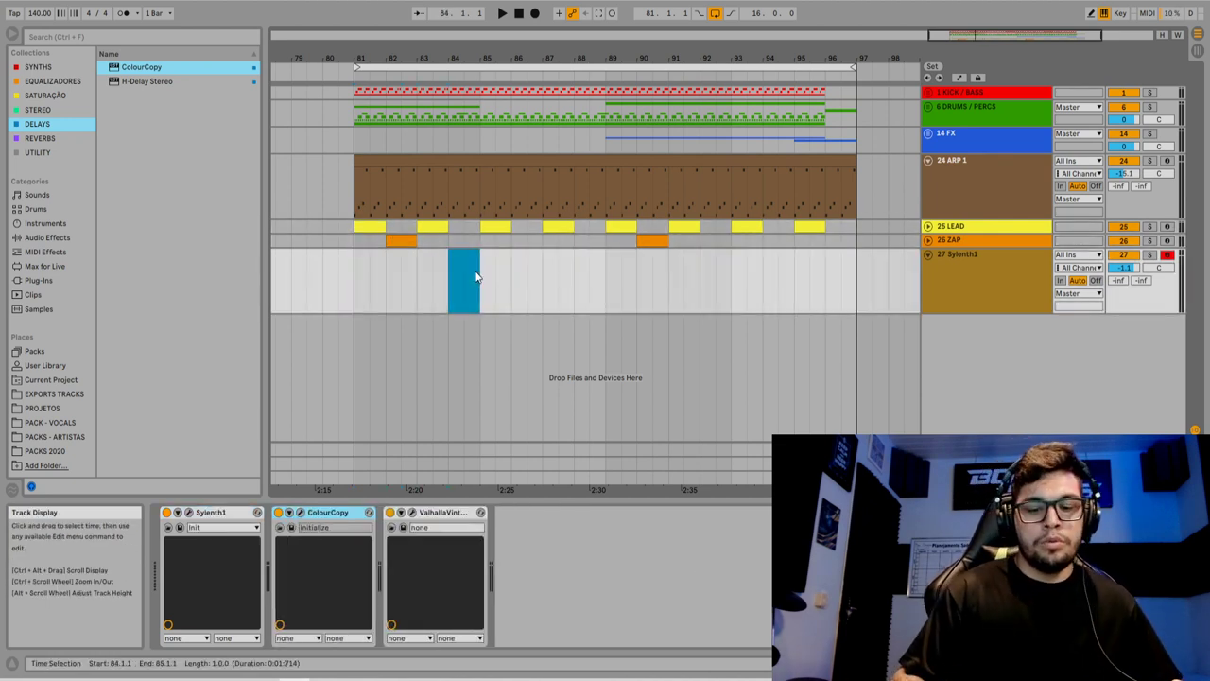
{"action": "key", "text": "ctrl+shift+m"}
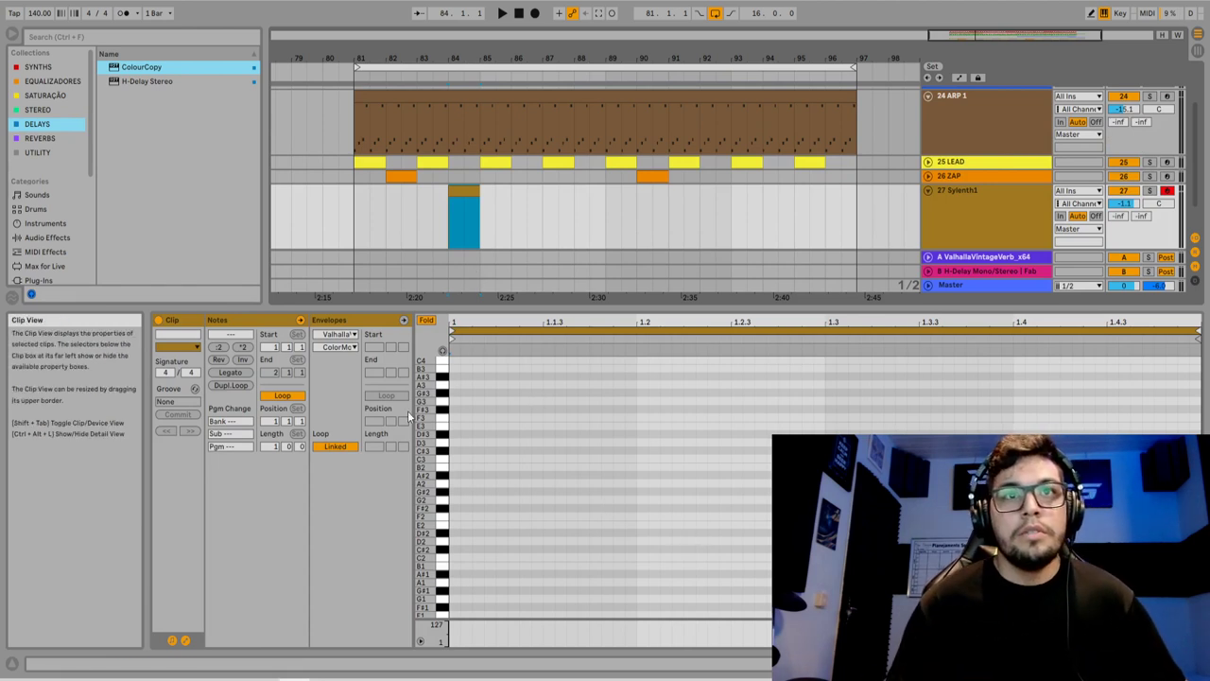
{"action": "left_click", "coordinate": [493, 432]}
{"action": "scroll", "coordinate": [493, 431], "scroll_direction": "down", "scroll_amount": 3}
{"action": "scroll", "coordinate": [501, 437], "scroll_direction": "up", "scroll_amount": 1}
{"action": "scroll", "coordinate": [488, 448], "scroll_direction": "down", "scroll_amount": 1}
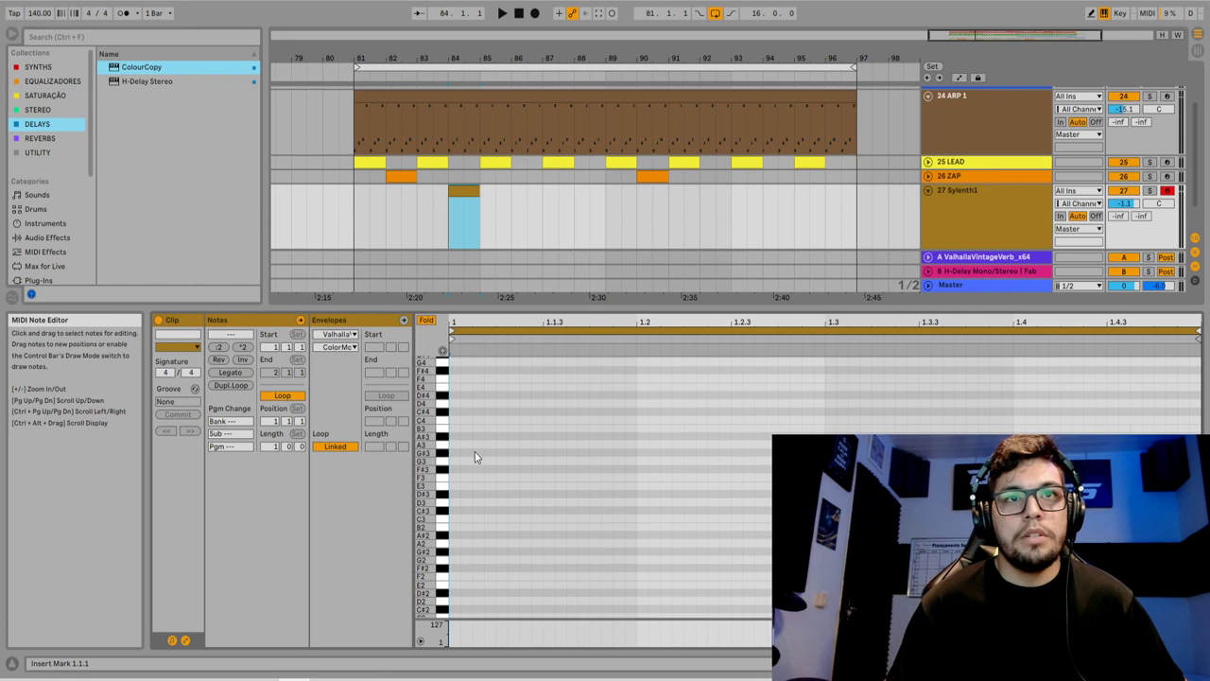
{"action": "scroll", "coordinate": [494, 467], "scroll_direction": "down", "scroll_amount": 3}
{"action": "scroll", "coordinate": [573, 500], "scroll_direction": "down", "scroll_amount": 3}
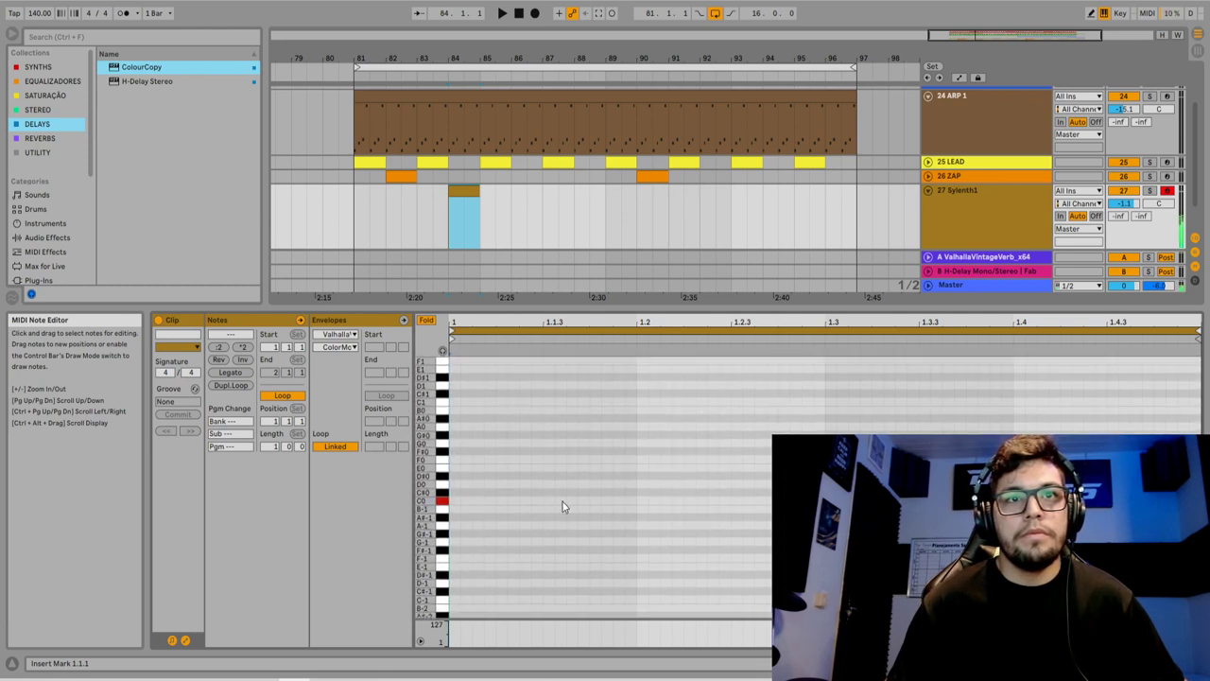
{"action": "double_click", "coordinate": [456, 517]}
{"action": "left_click_drag", "start_coordinate": [460, 517], "coordinate": [825, 517]}
{"action": "key", "text": "space"}
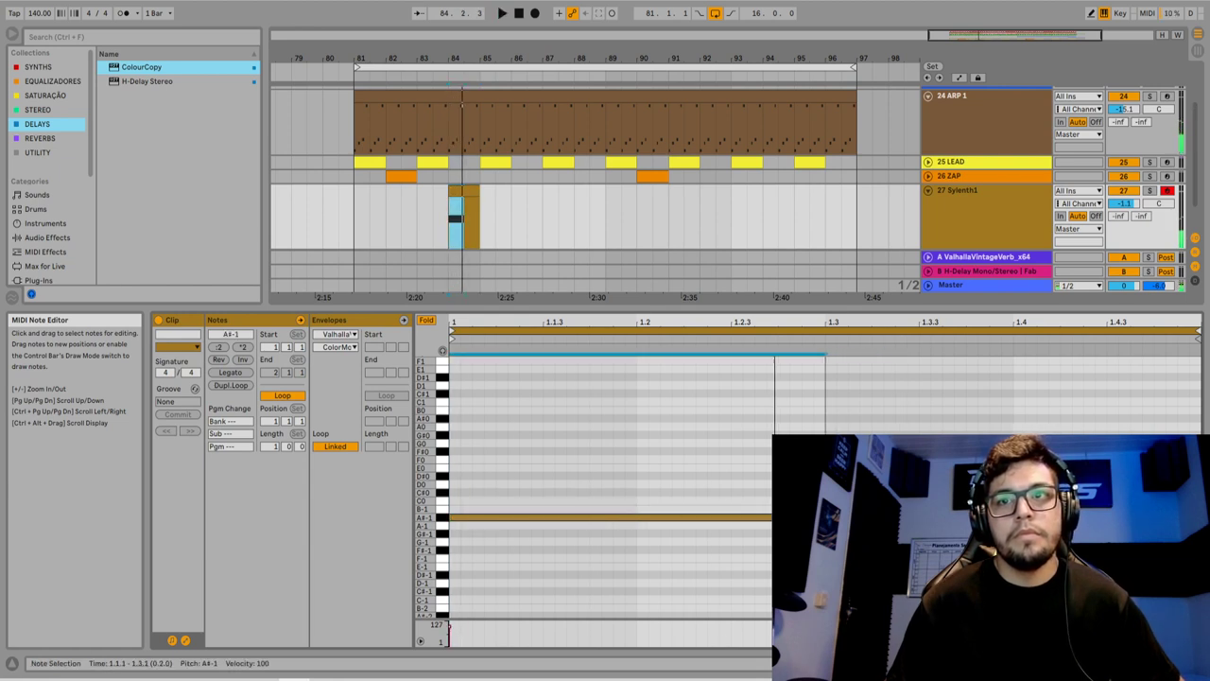
Try the A#-1 note one octave higher, undo the transposition and solo the Sylenth1 track for playback
{"action": "key", "text": "shift+Up"}
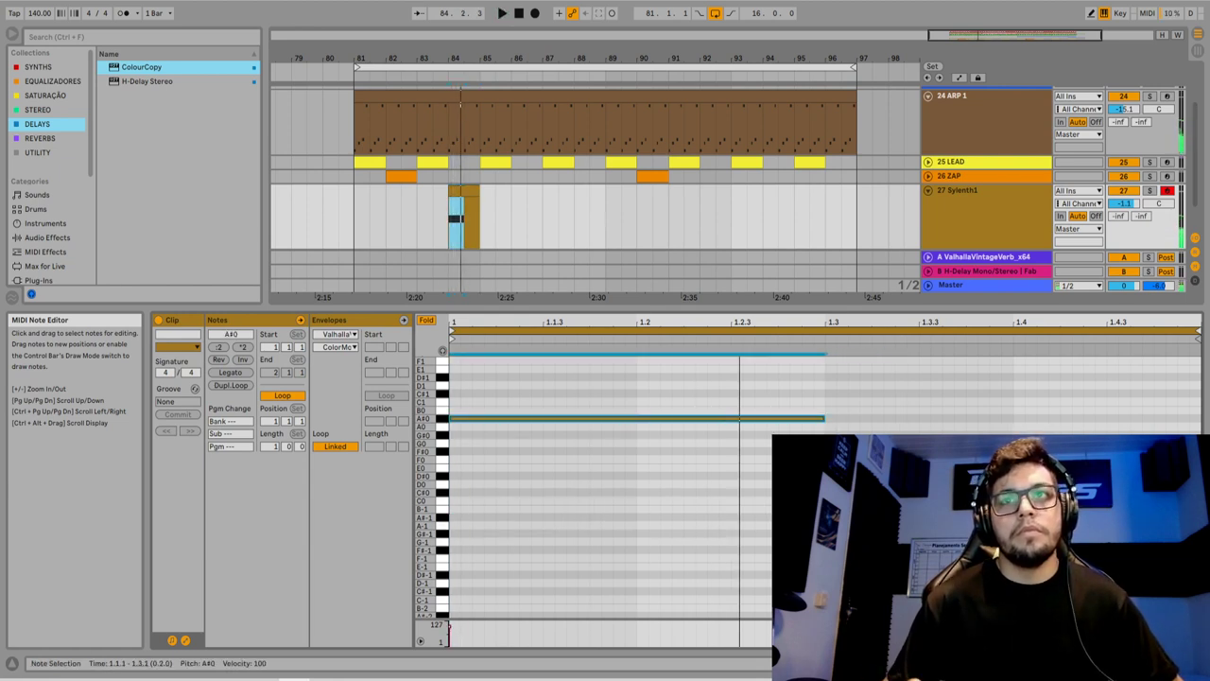
{"action": "key", "text": "ctrl+z"}
{"action": "left_click", "coordinate": [570, 220]}
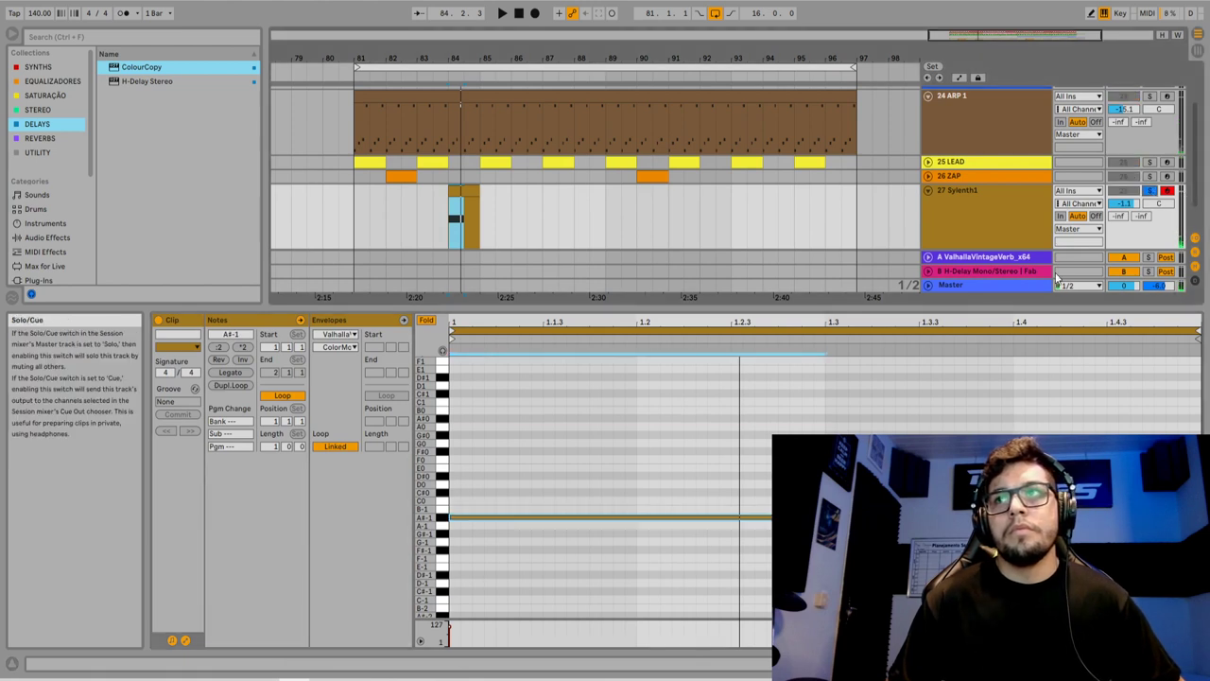
{"action": "key", "text": "space"}
{"action": "key", "text": "space"}
Lengthen the A#-1 note to end at 1.4.1, playing the clip to check it
{"action": "left_click", "coordinate": [899, 516]}
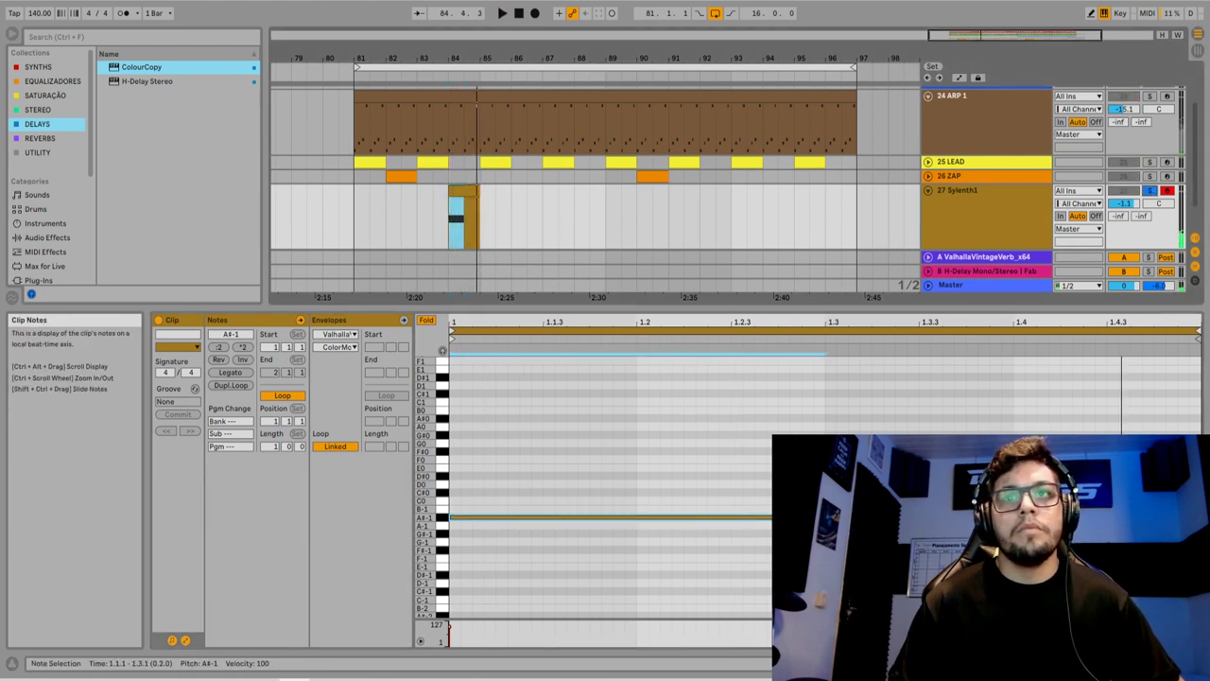
{"action": "key", "text": "space"}
{"action": "key", "text": "shift+Right"}
{"action": "key", "text": "shift+Right"}
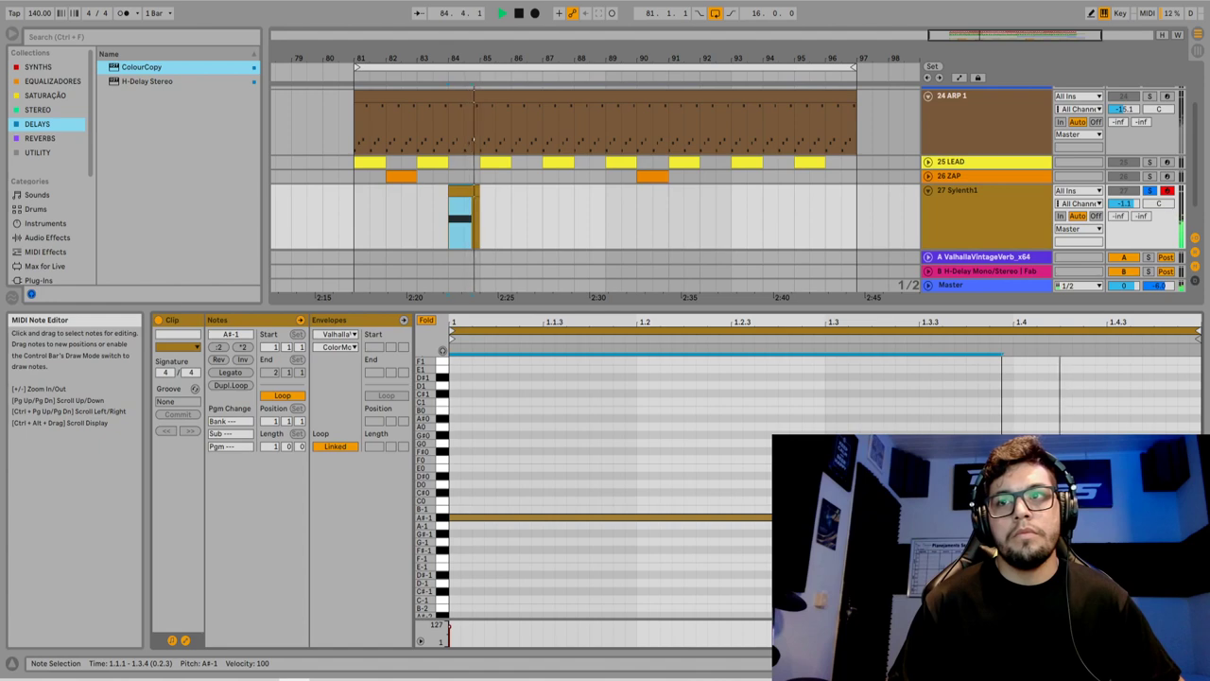
{"action": "key", "text": "space"}
Open the track's Sylenth1 synth and set oscillator A1's octave to +1, auditioning the clip
{"action": "left_click", "coordinate": [1015, 218]}
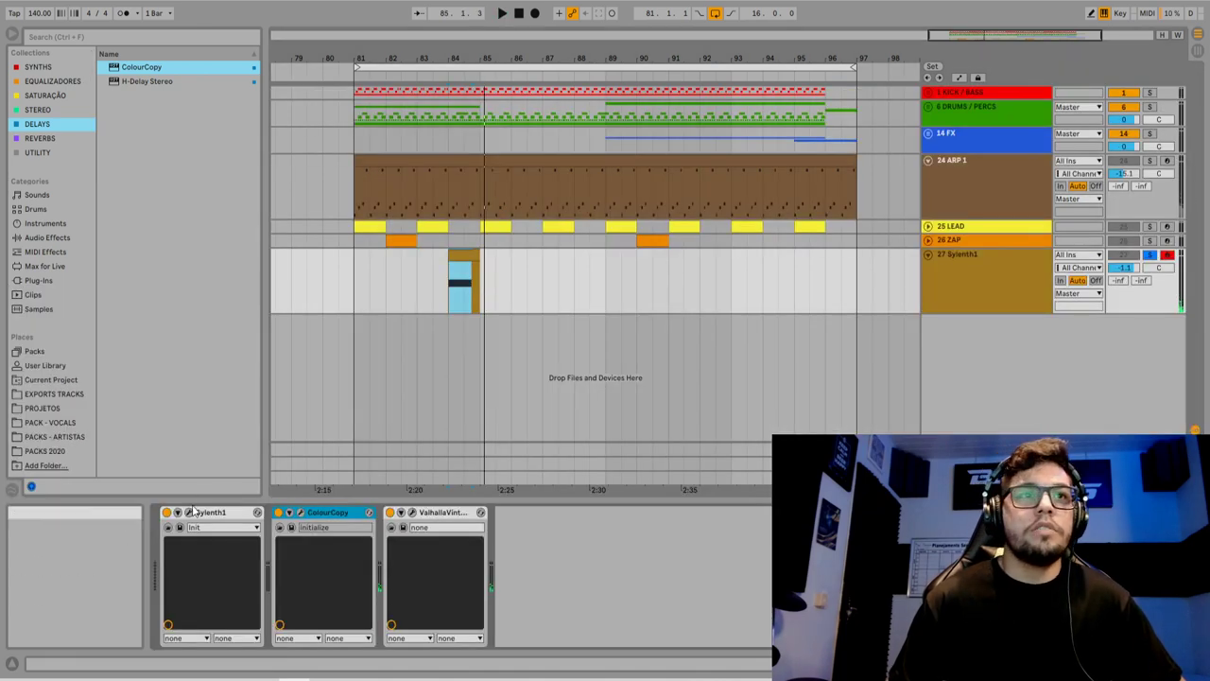
{"action": "left_click", "coordinate": [189, 512]}
{"action": "left_click_drag", "start_coordinate": [319, 310], "coordinate": [318, 303]}
{"action": "key", "text": "space"}
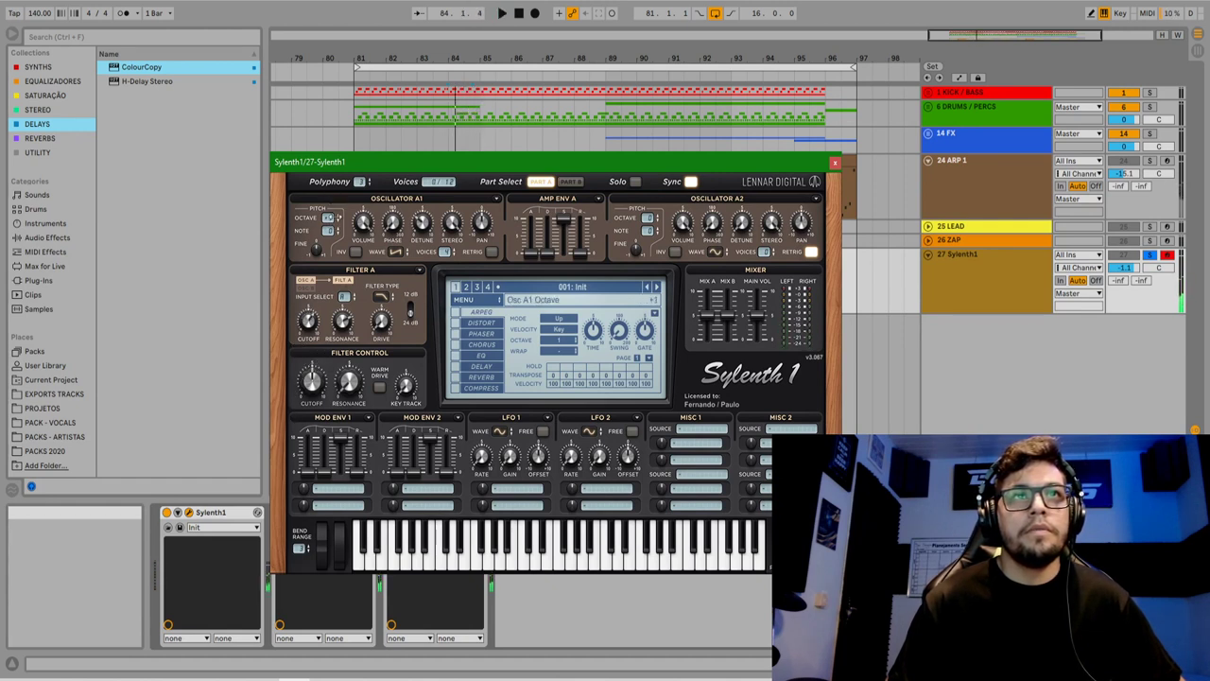
Set Sylenth1's Filter A type to Bandpass and adjust its cutoff during playback, closing the synth window
{"action": "left_click", "coordinate": [383, 298]}
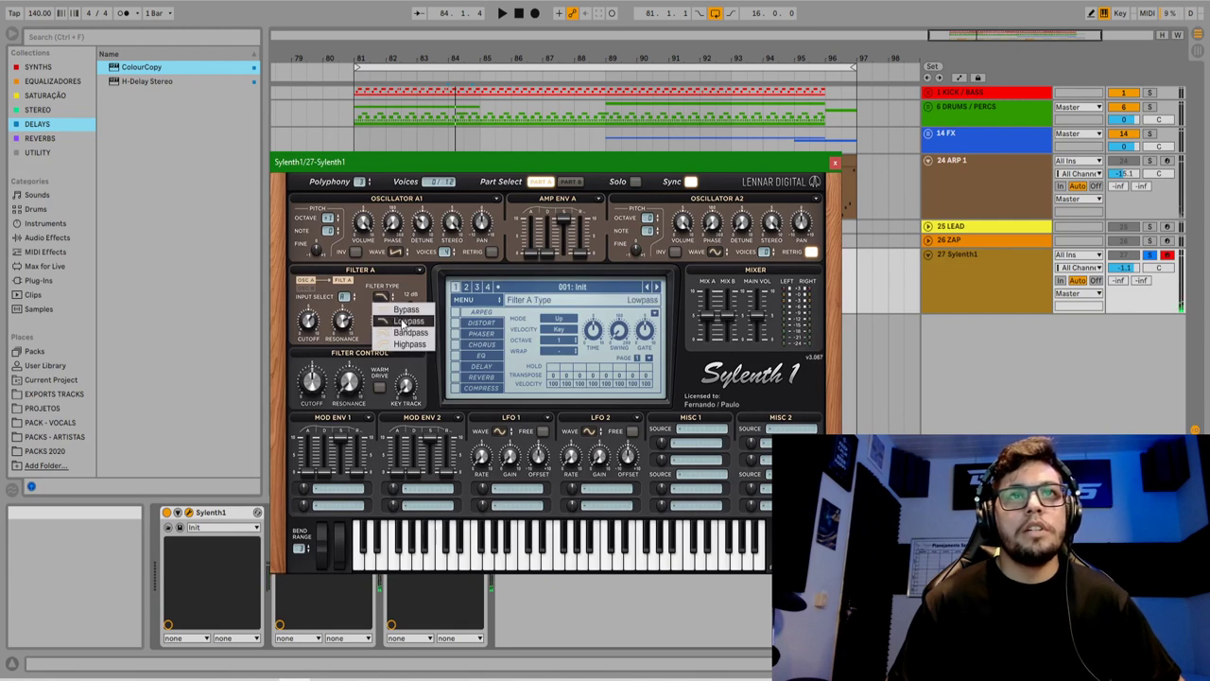
{"action": "left_click", "coordinate": [414, 337]}
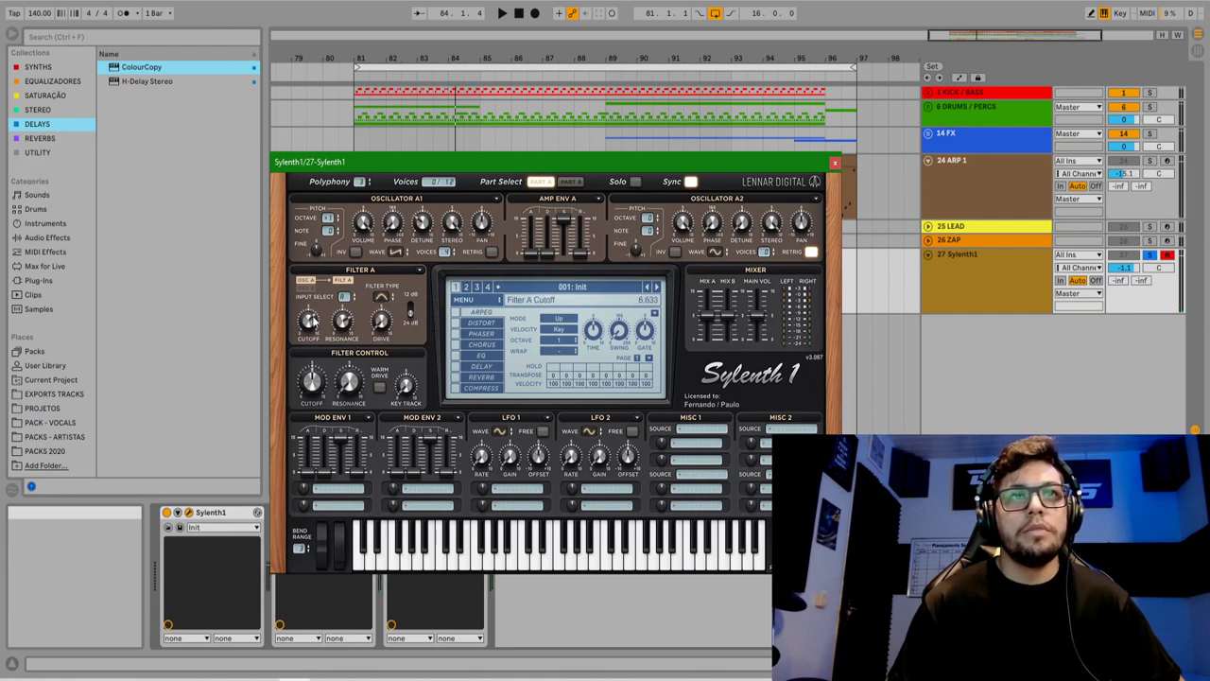
{"action": "left_click_drag", "start_coordinate": [308, 320], "coordinate": [308, 326]}
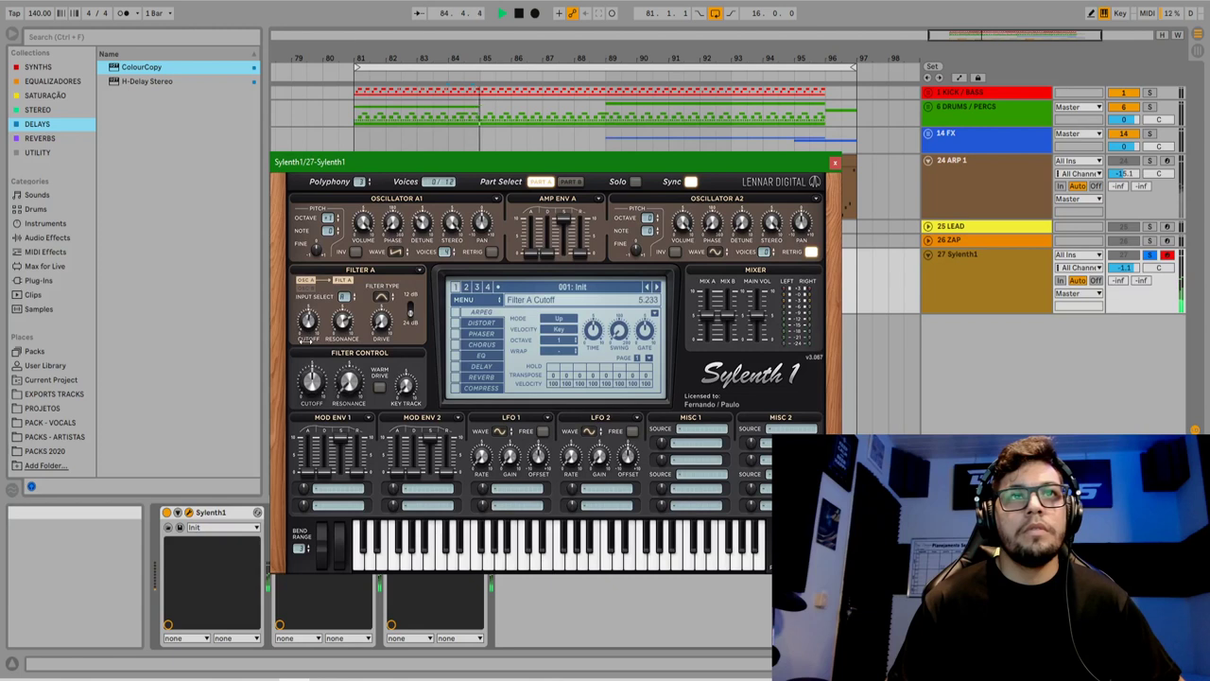
{"action": "left_click", "coordinate": [834, 162]}
Show automation and draw a Filter A Cutoff ramp on the Sylenth1 track falling to 0.19 across bar 84, playing it
{"action": "left_click", "coordinate": [960, 277]}
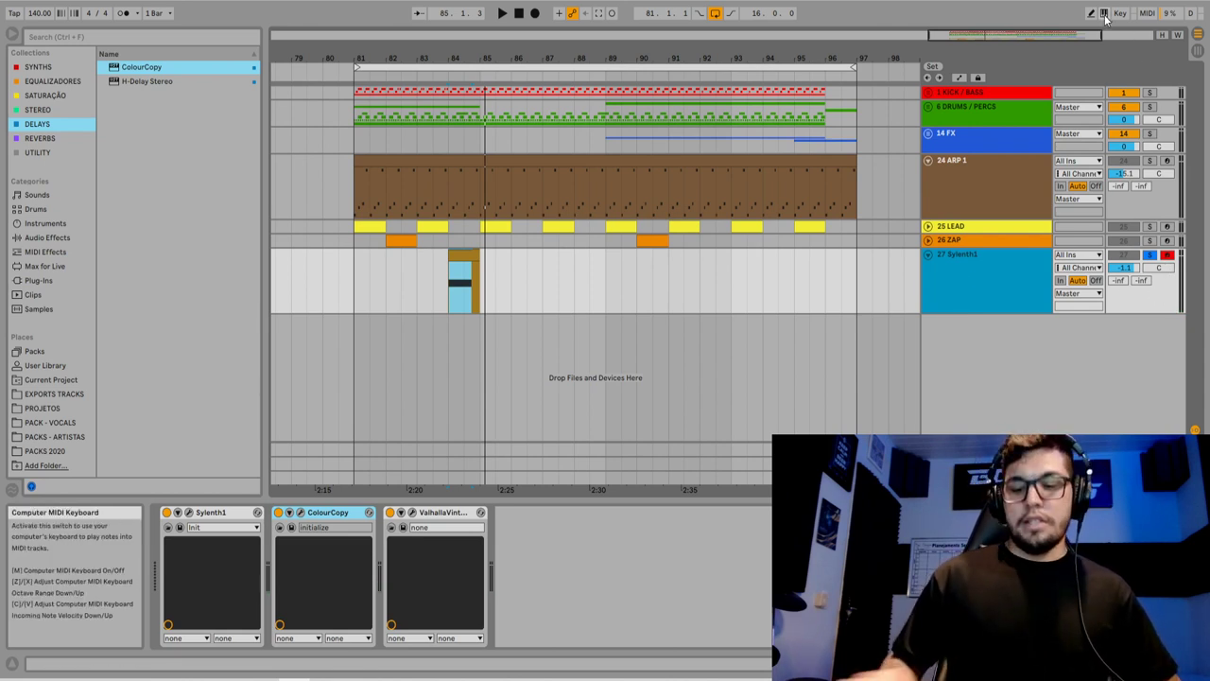
{"action": "left_click", "coordinate": [977, 78]}
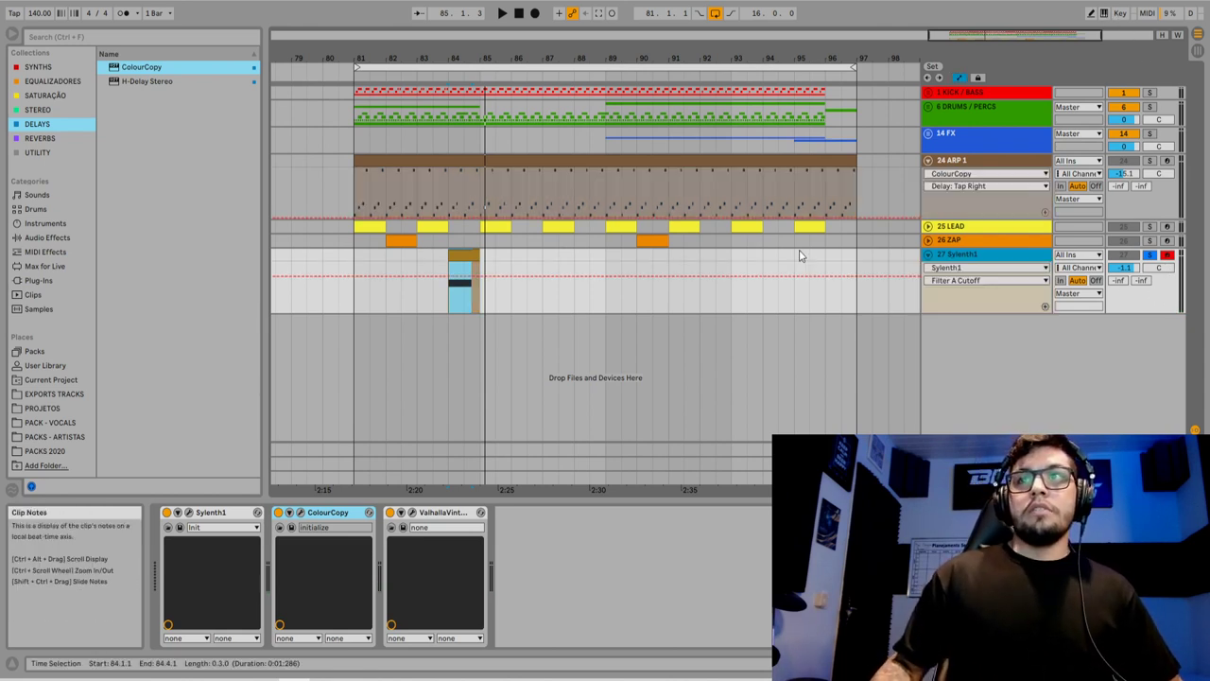
{"action": "key", "text": "a"}
{"action": "key", "text": "a"}
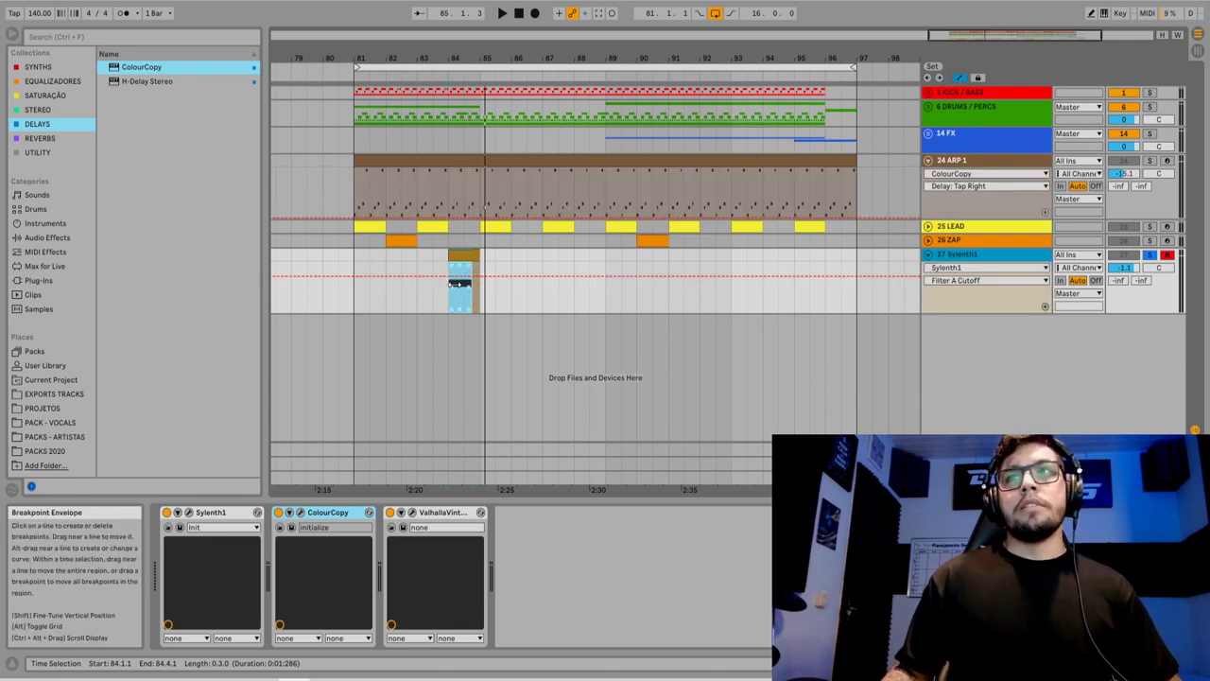
{"action": "left_click", "coordinate": [451, 276]}
{"action": "left_click", "coordinate": [482, 301]}
{"action": "key", "text": "space"}
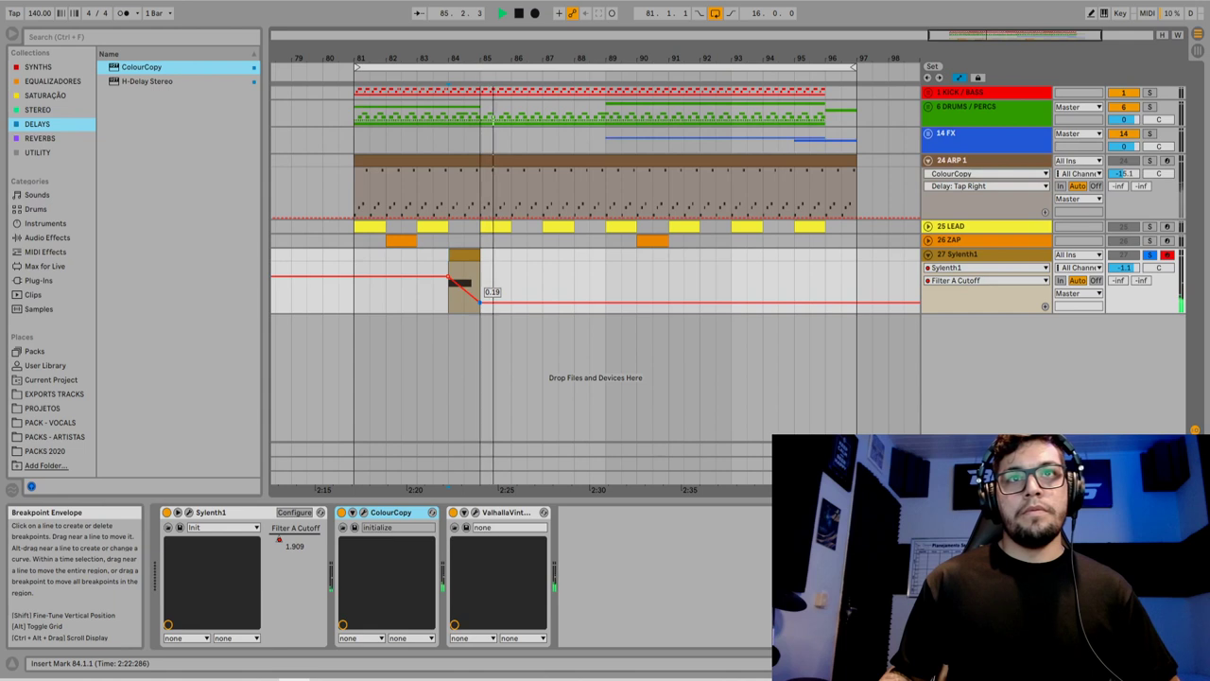
{"action": "key", "text": "space"}
Extend the A#-1 note to fill the whole bar and raise the Filter A Cutoff ramp's end point to 0.37
{"action": "double_click", "coordinate": [463, 256]}
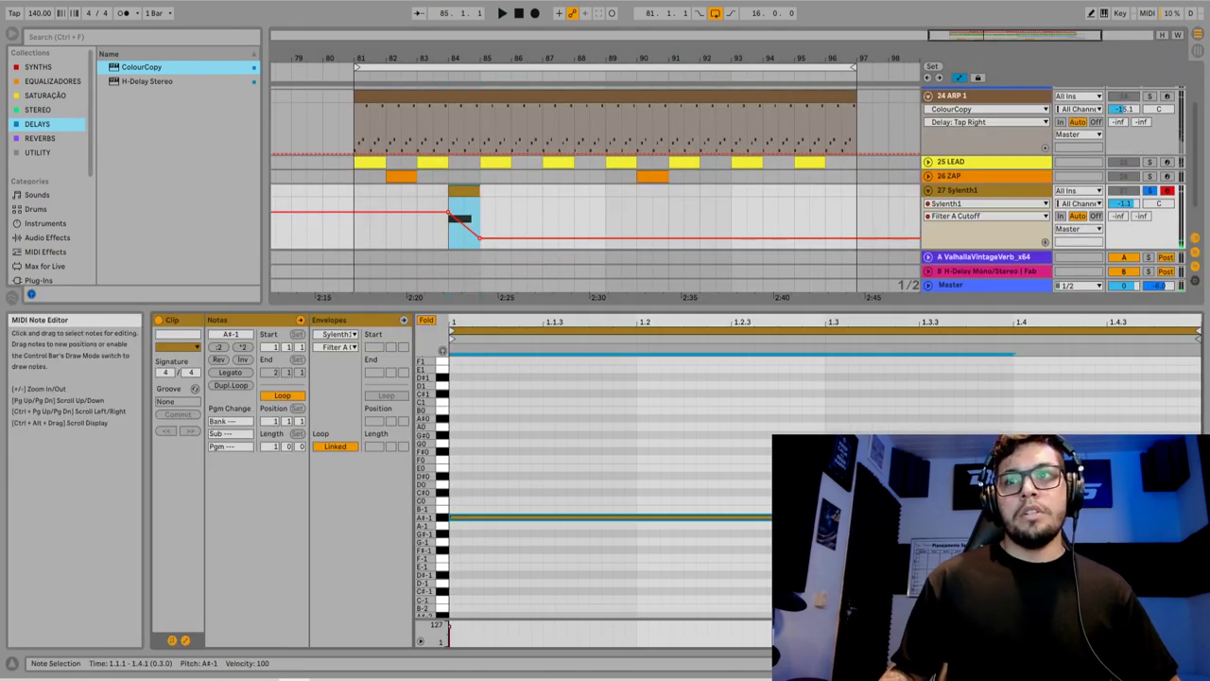
{"action": "left_click_drag", "start_coordinate": [1013, 517], "coordinate": [1143, 517]}
{"action": "left_click", "coordinate": [464, 193]}
{"action": "key", "text": "space"}
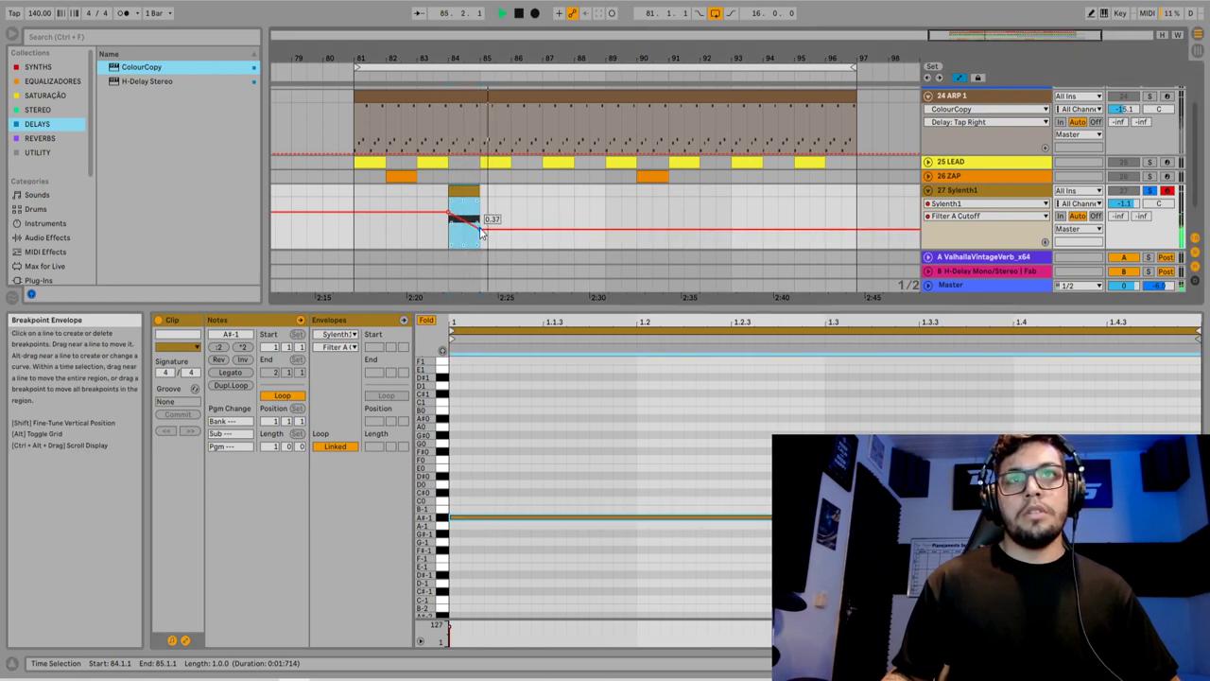
{"action": "left_click", "coordinate": [1000, 188]}
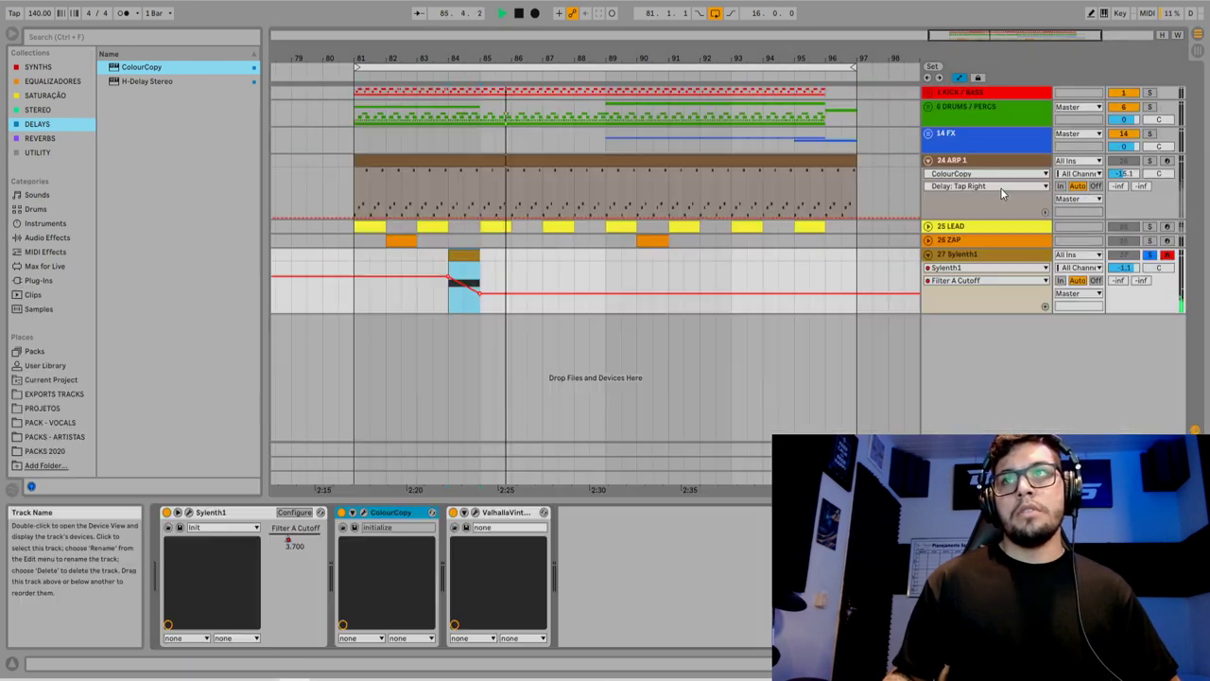
Unsolo the Sylenth1 track and lower its volume to -4.5 dB, returning the playback position to bar 81
{"action": "left_click", "coordinate": [1150, 255]}
{"action": "key", "text": "space"}
{"action": "left_click_drag", "start_coordinate": [1141, 274], "coordinate": [1141, 284]}
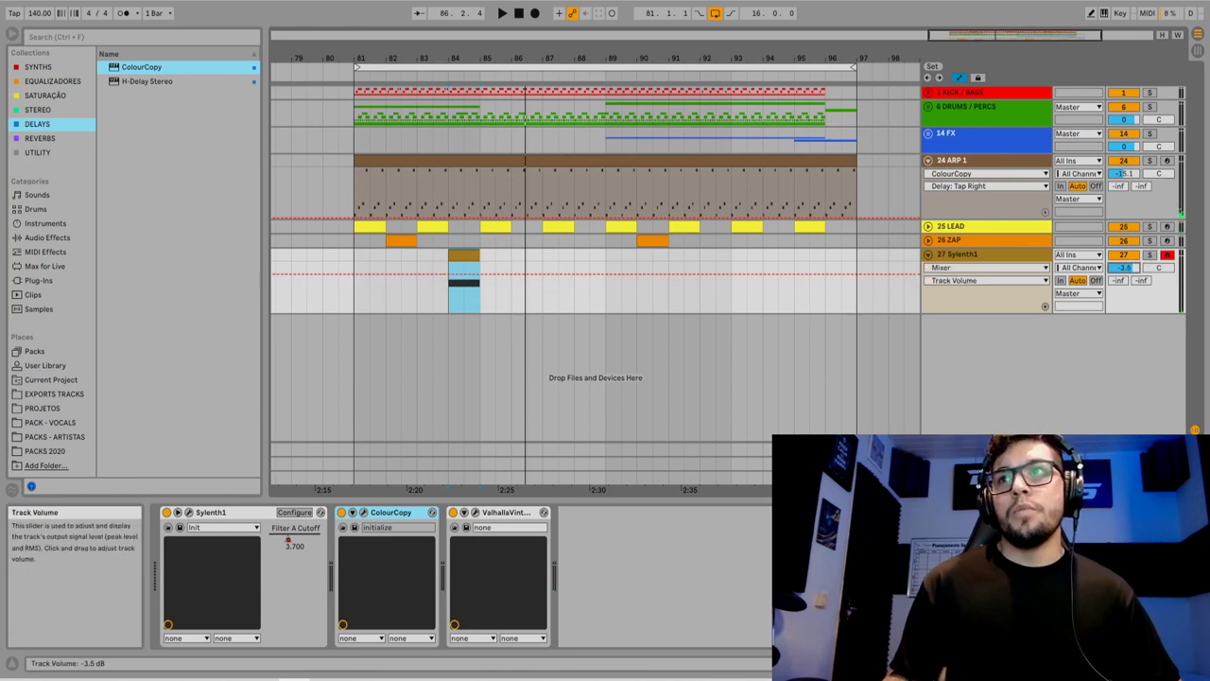
{"action": "left_click", "coordinate": [348, 259]}
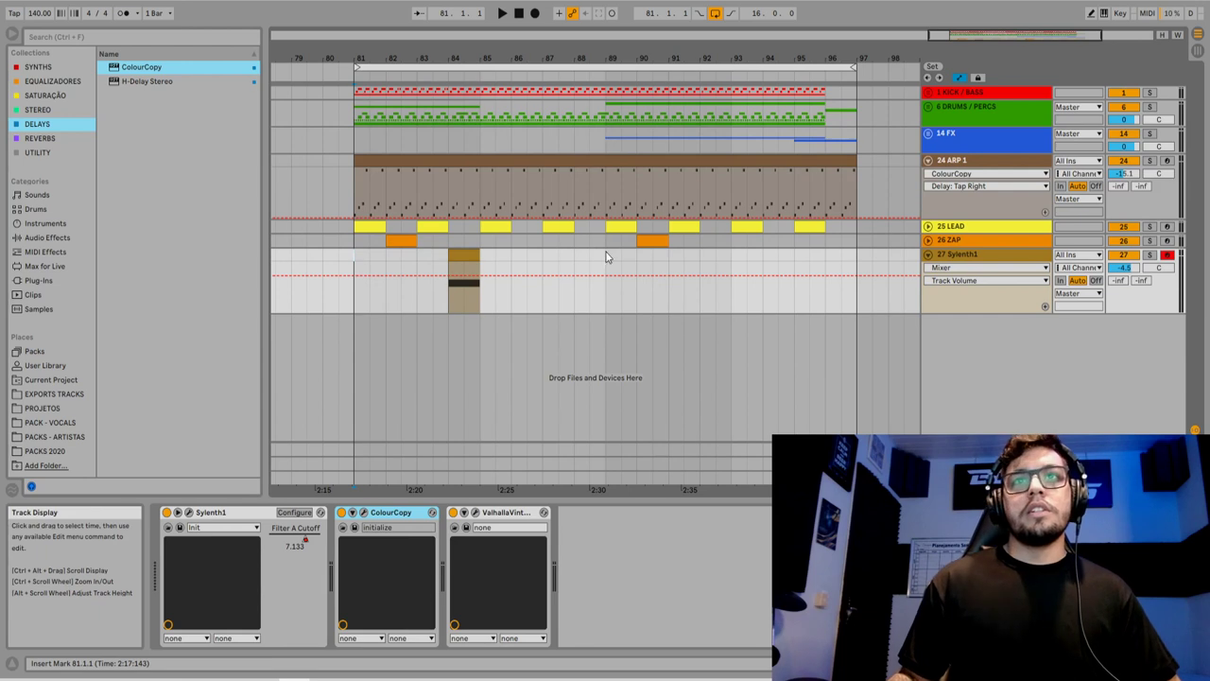
Rename the Sylenth1 track SWEEP and duplicate it as a new track named SWEEP GATE
{"action": "left_click_drag", "start_coordinate": [607, 263], "coordinate": [353, 264]}
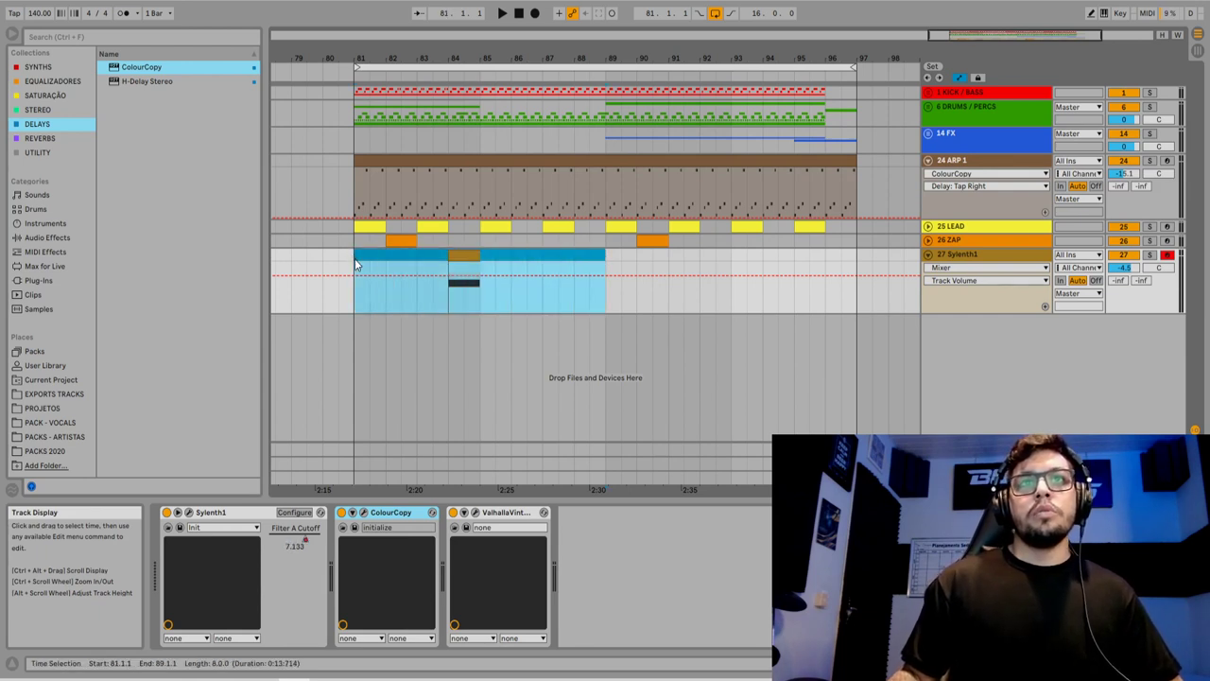
{"action": "left_click", "coordinate": [992, 257]}
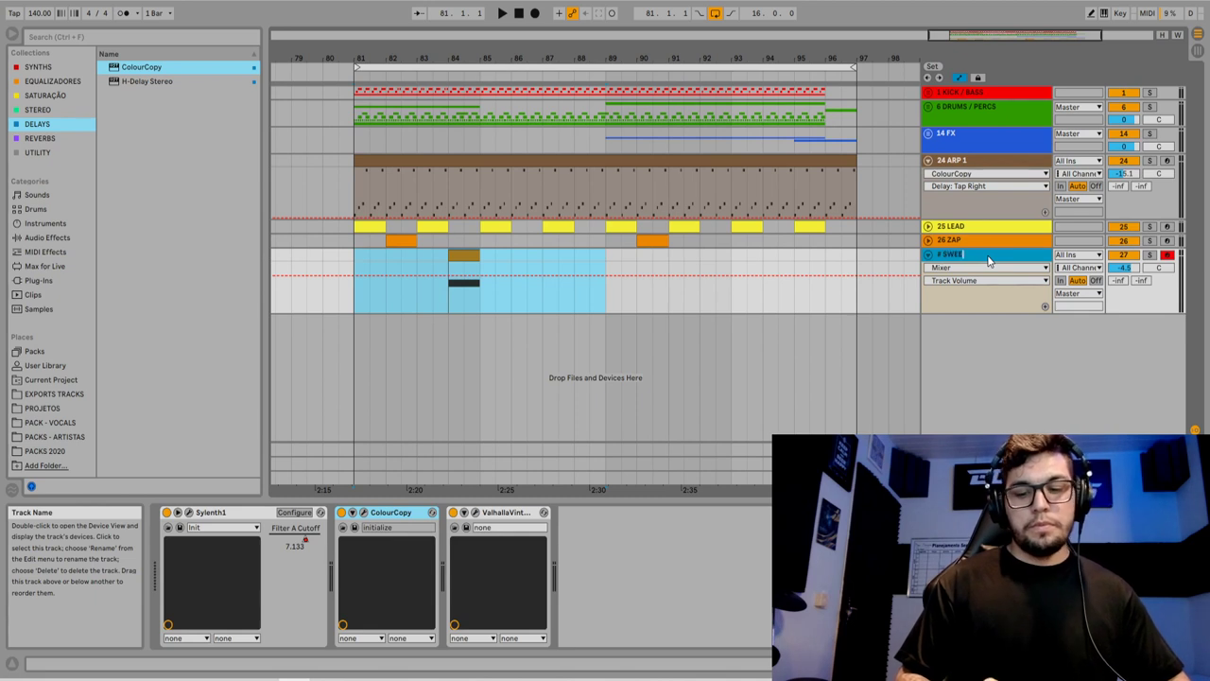
{"action": "key", "text": "ctrl+d"}
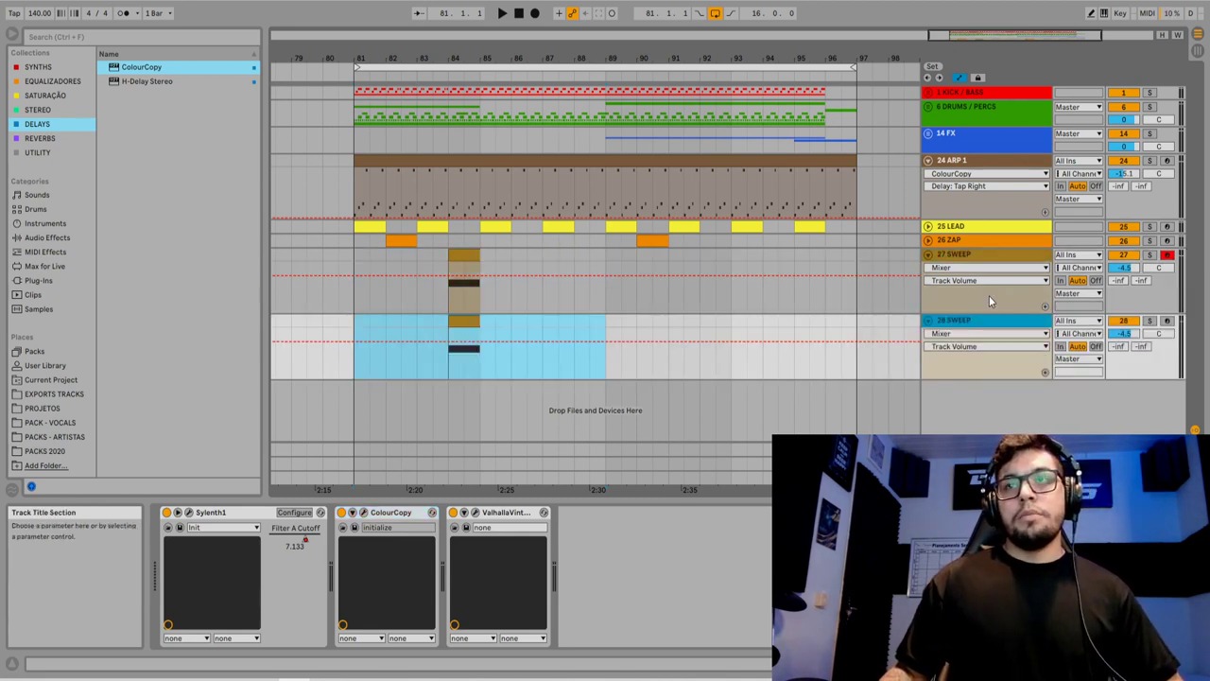
{"action": "key", "text": "ctrl+r"}
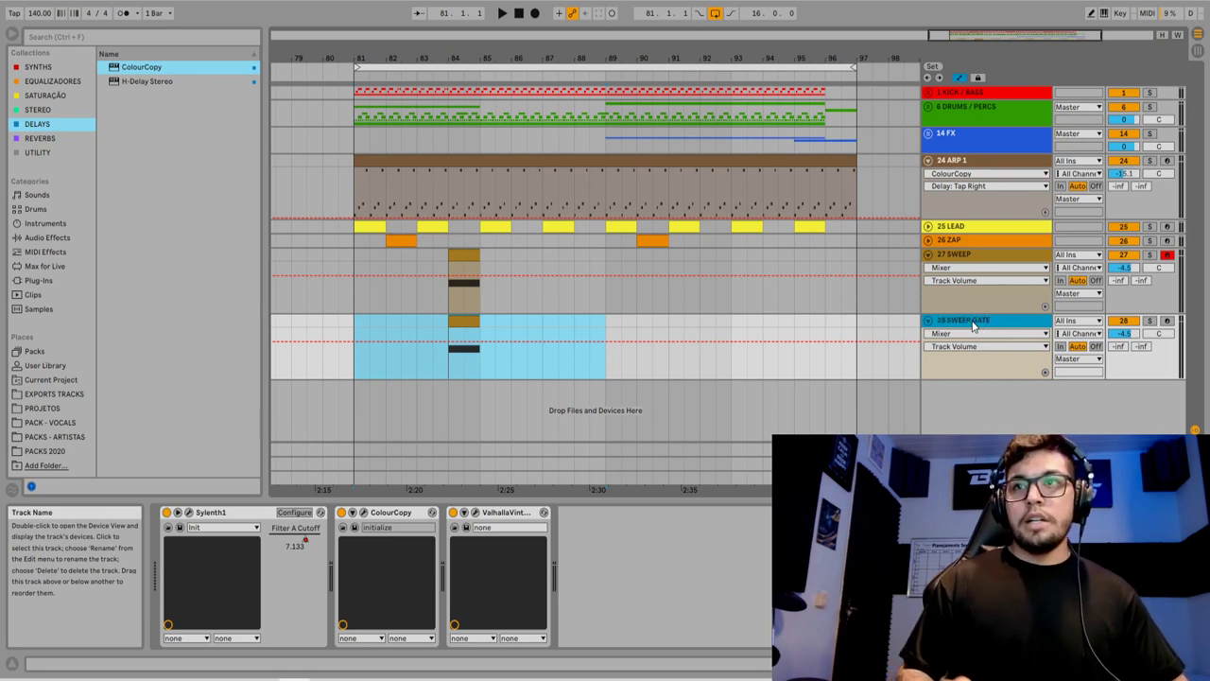
{"action": "type", "text": "GATE"}
Duplicate bars 81 to 89 of SWEEP GATE to place a clip at bar 92, and delete the clip at bar 84
{"action": "left_click_drag", "start_coordinate": [605, 324], "coordinate": [357, 345]}
{"action": "key", "text": "ctrl+d"}
{"action": "key", "text": "ctrl+f"}
{"action": "left_click", "coordinate": [463, 333]}
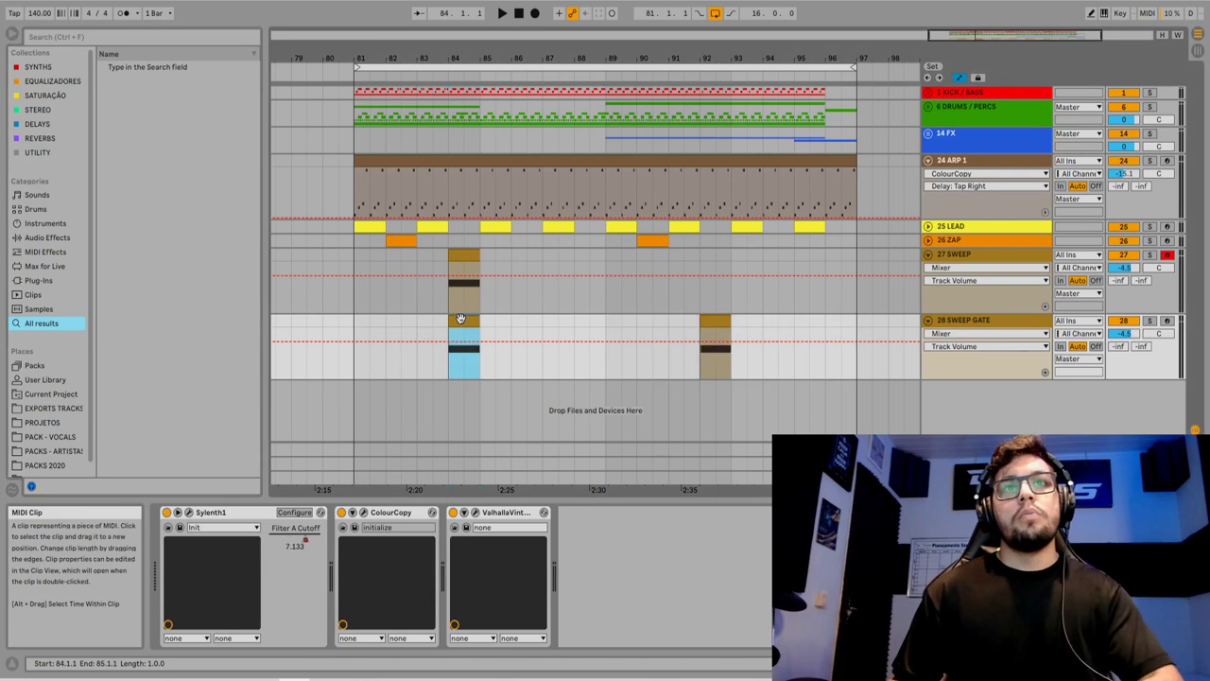
{"action": "key", "text": "Escape"}
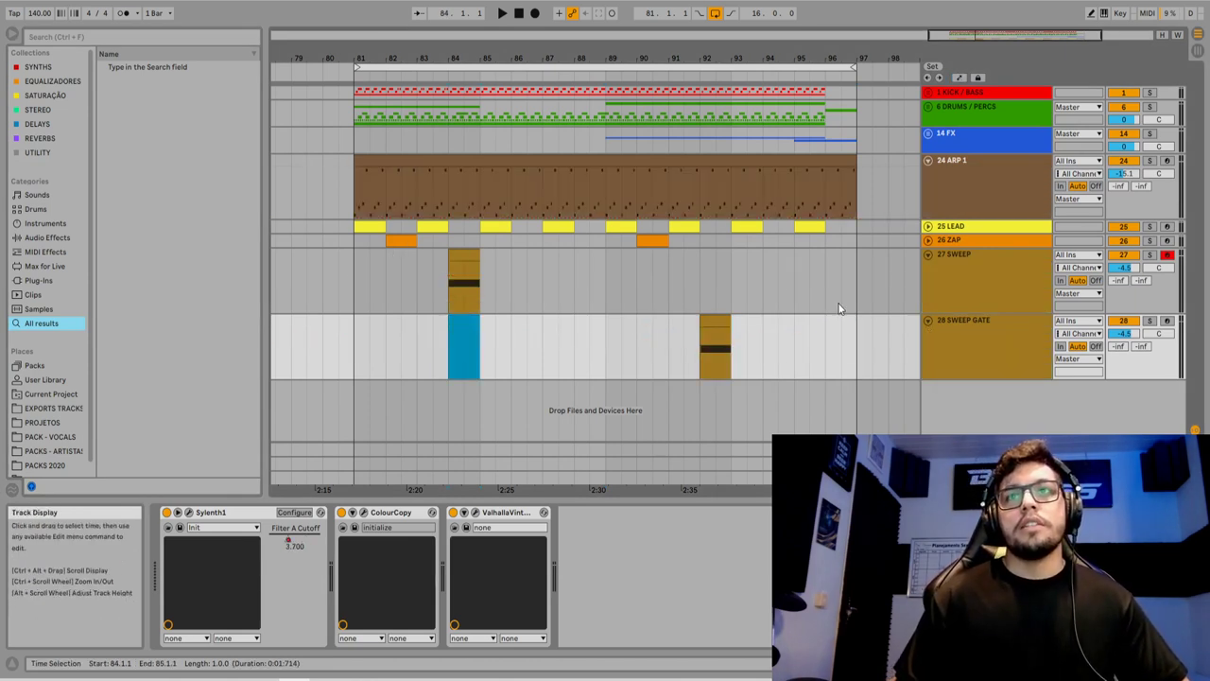
Reverse SWEEP GATE's Filter A Cutoff ramp across bar 92 so it rises from 0.18 to about 0.71
{"action": "left_click", "coordinate": [982, 320]}
{"action": "key", "text": "a"}
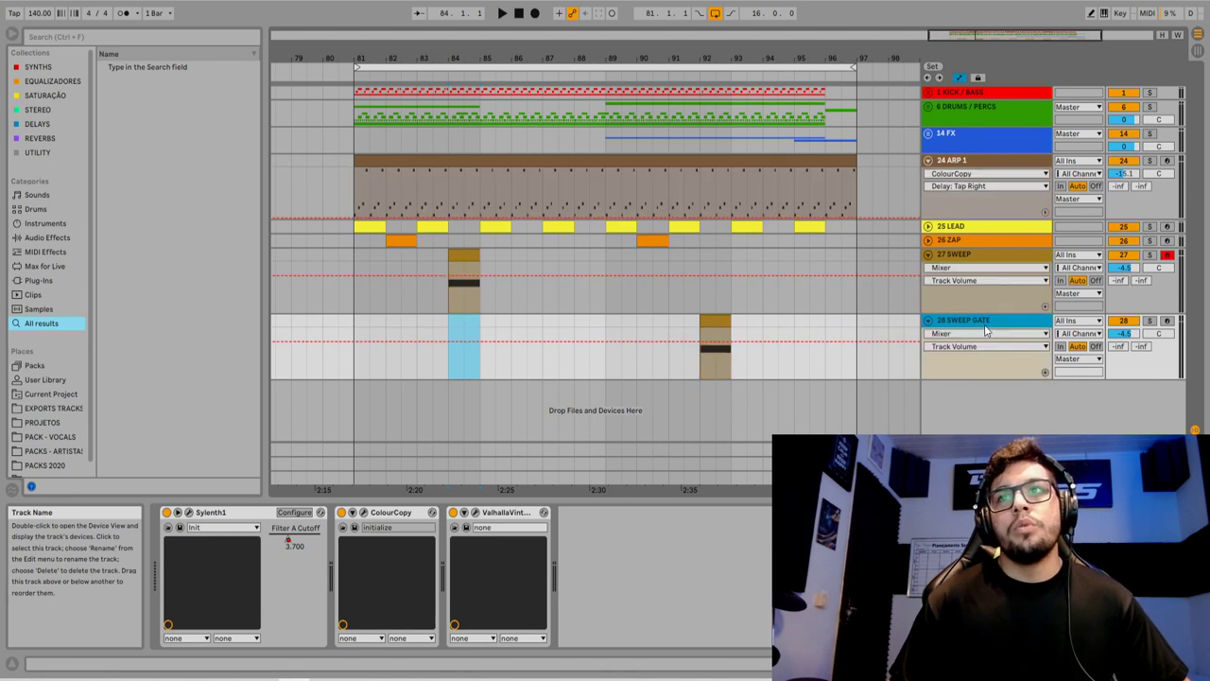
{"action": "left_click", "coordinate": [988, 334]}
{"action": "left_click", "coordinate": [987, 361]}
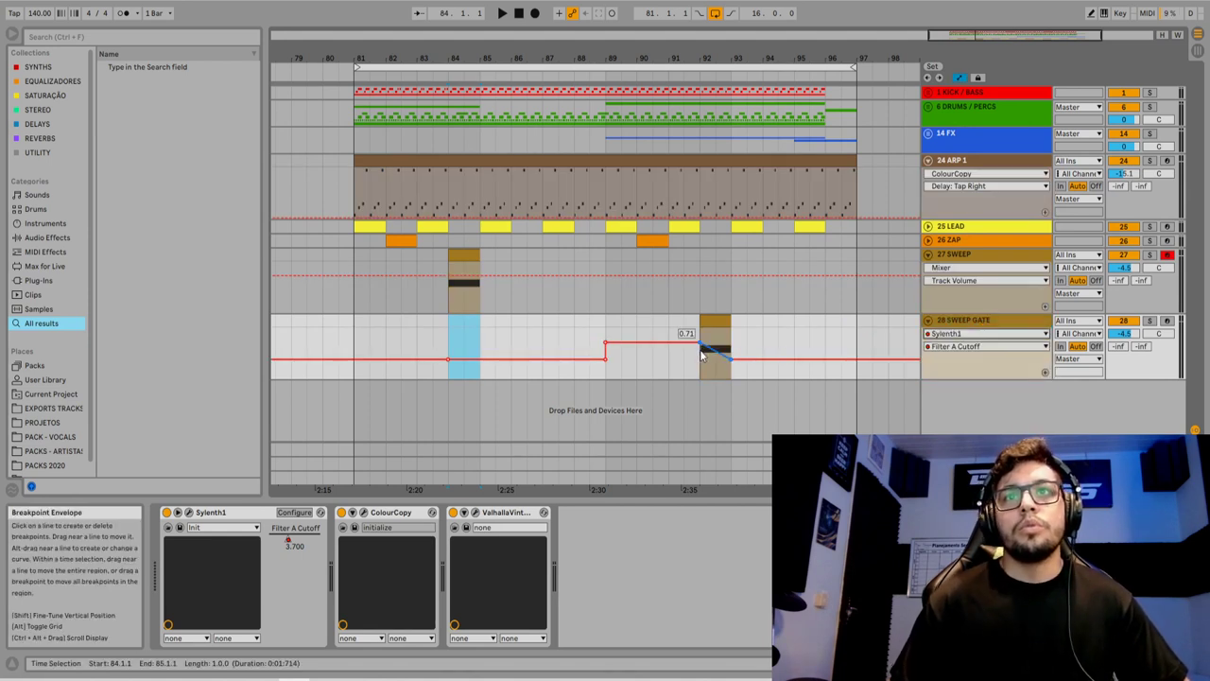
{"action": "left_click_drag", "start_coordinate": [733, 366], "coordinate": [701, 371]}
Play the sweeps at bars 84 and 92 within the full arrangement and fold the SWEEP and SWEEP GATE tracks
{"action": "key", "text": "space"}
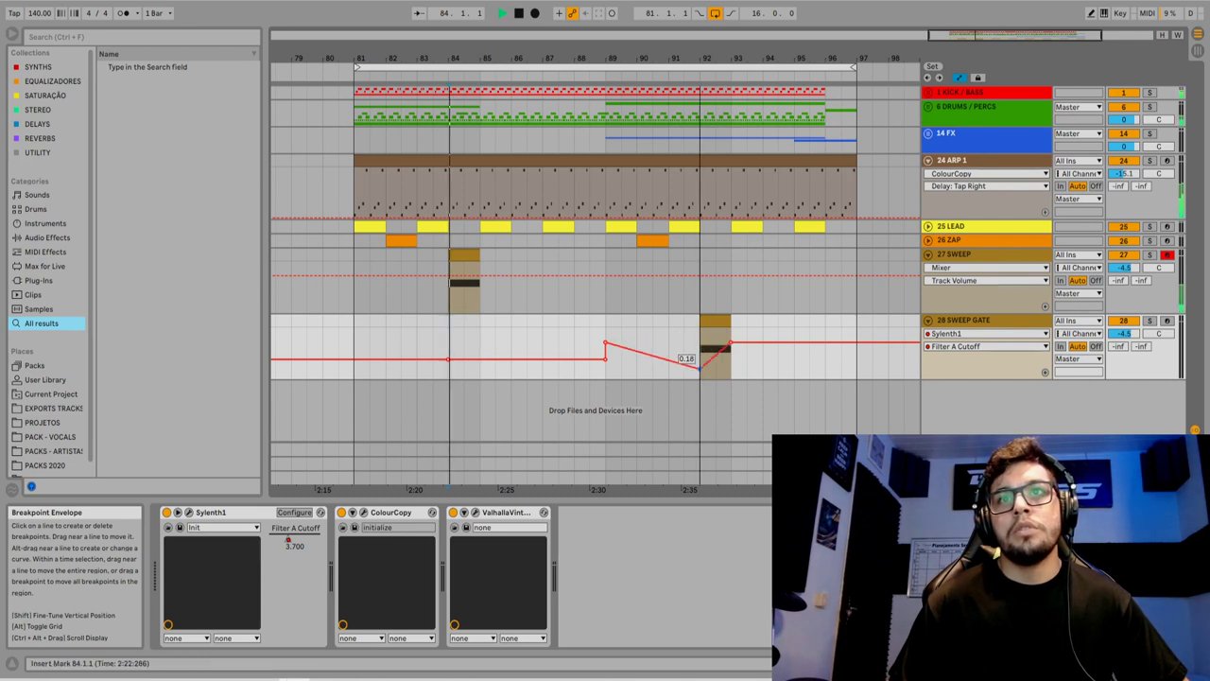
{"action": "left_click", "coordinate": [716, 339]}
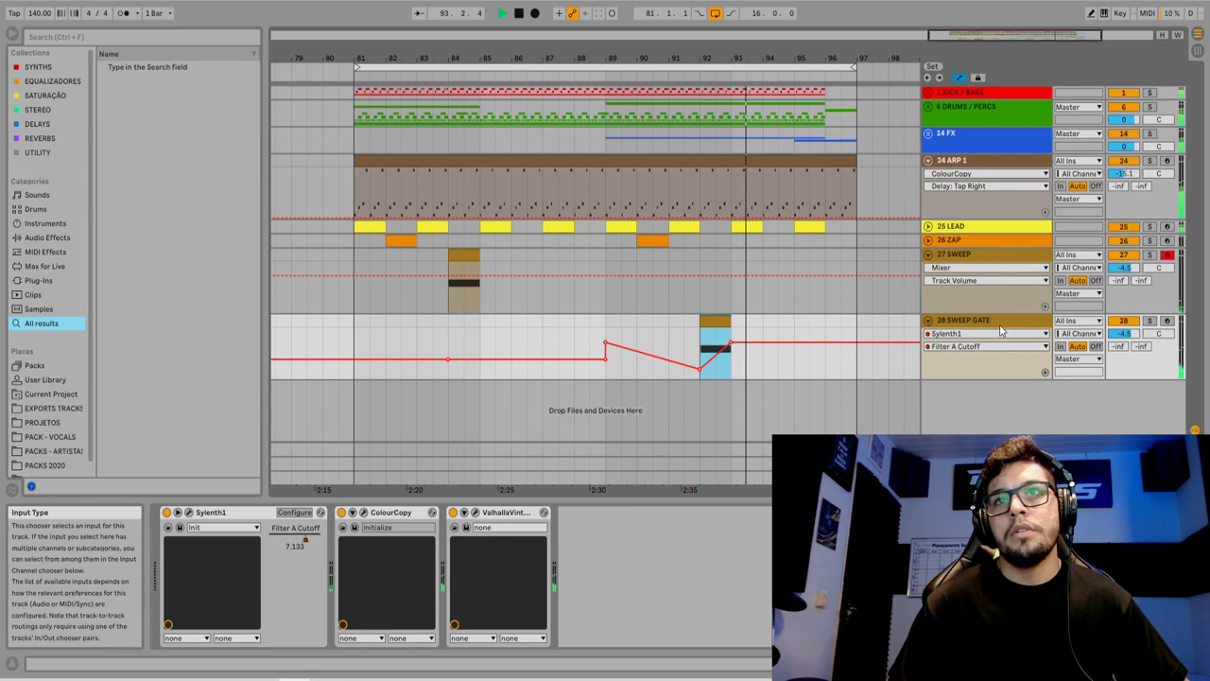
{"action": "left_click", "coordinate": [928, 319]}
{"action": "left_click", "coordinate": [927, 254]}
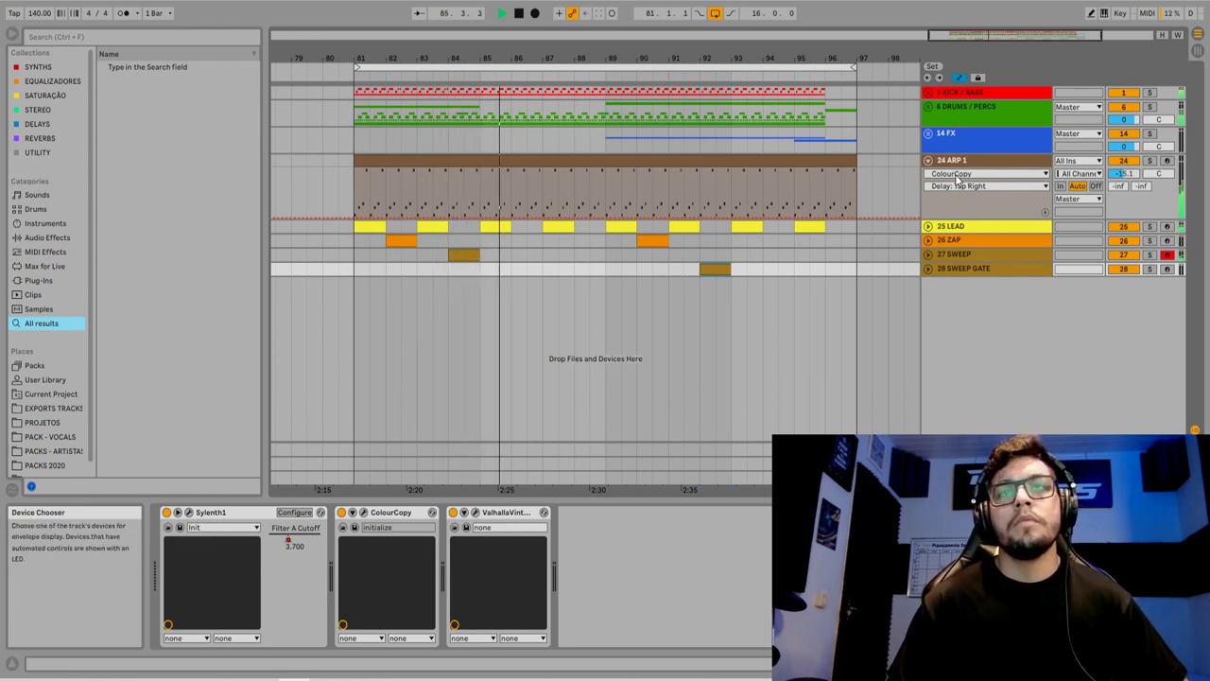
Stop playback, solo the ARP 1 track and open its Viper synth
{"action": "left_click", "coordinate": [1022, 169]}
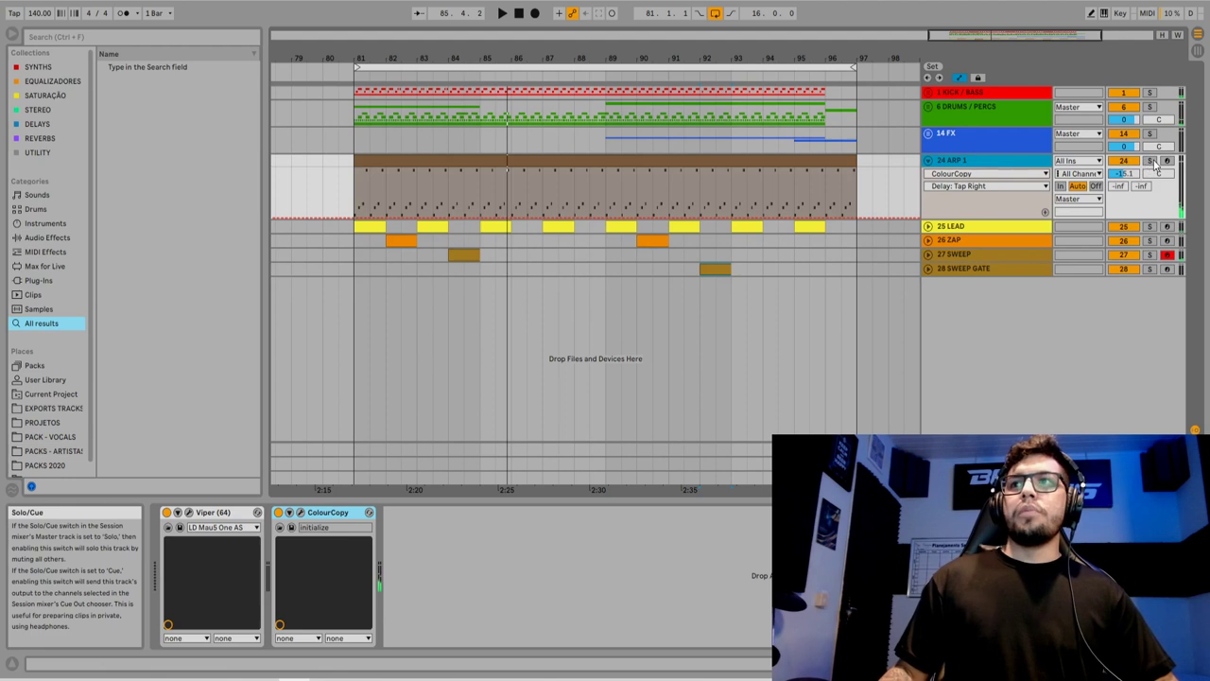
{"action": "left_click", "coordinate": [1150, 159]}
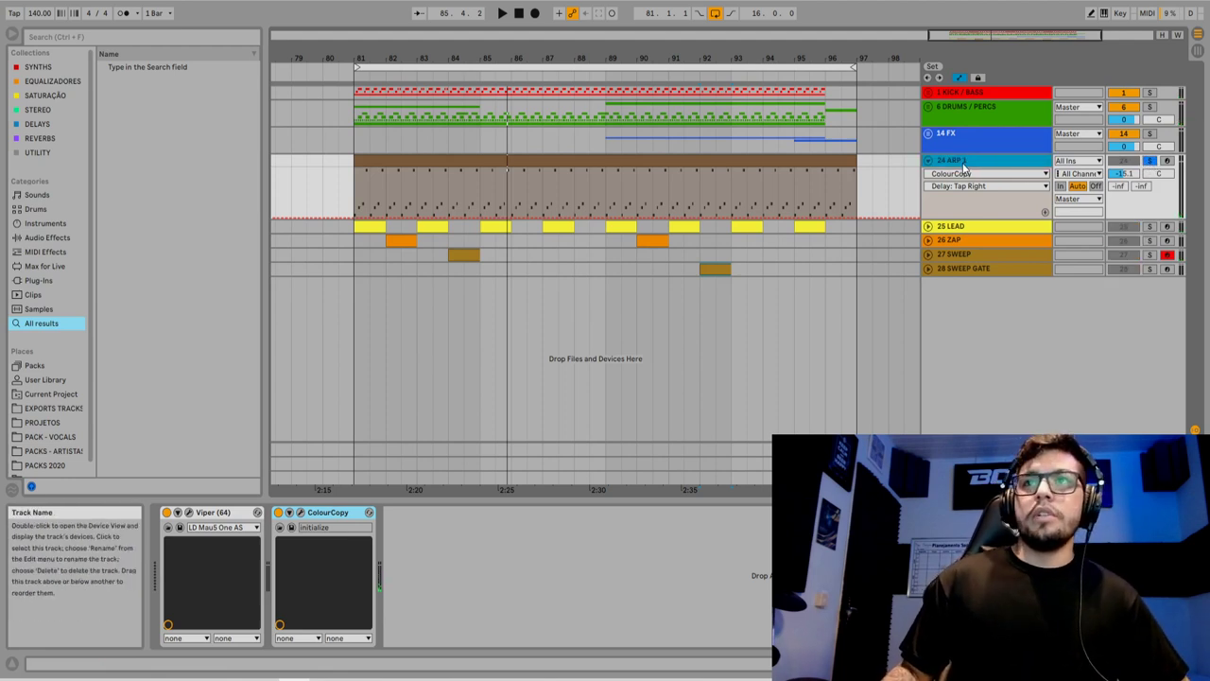
{"action": "right_click", "coordinate": [968, 168]}
{"action": "left_click", "coordinate": [970, 167]}
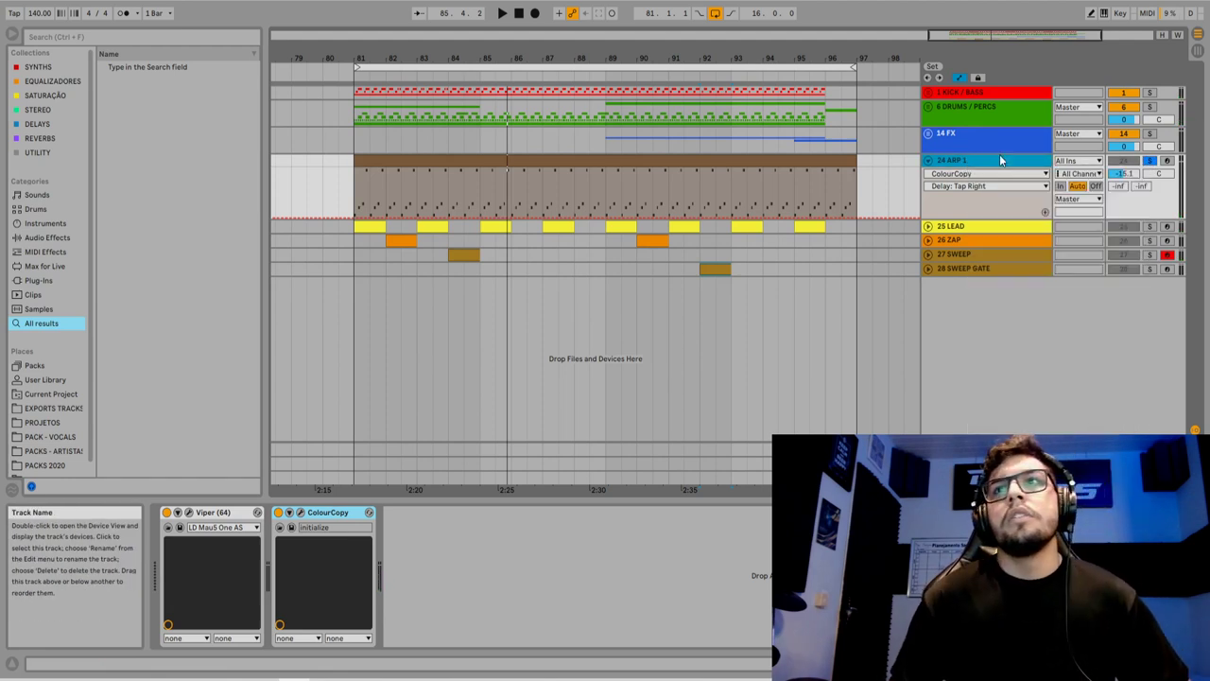
{"action": "left_click", "coordinate": [189, 512]}
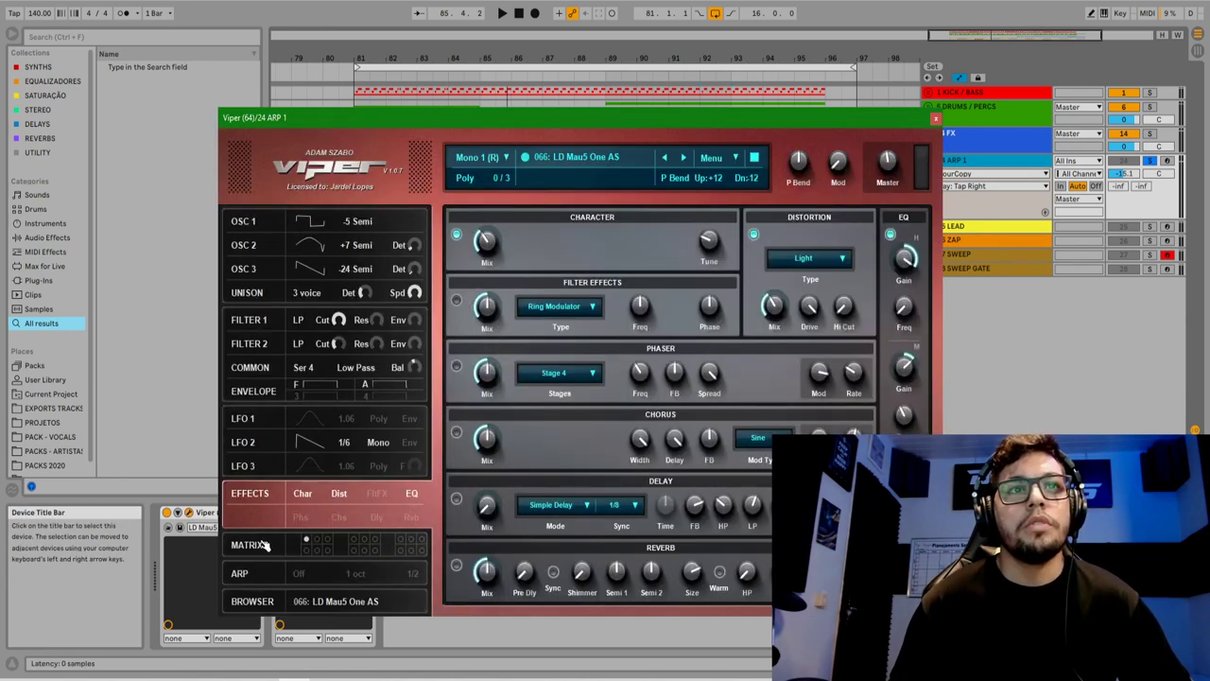
Lower Viper's Filter 1 cutoff to 238 Hz and move the synth window clear of the arrangement tracks
{"action": "left_click", "coordinate": [253, 394]}
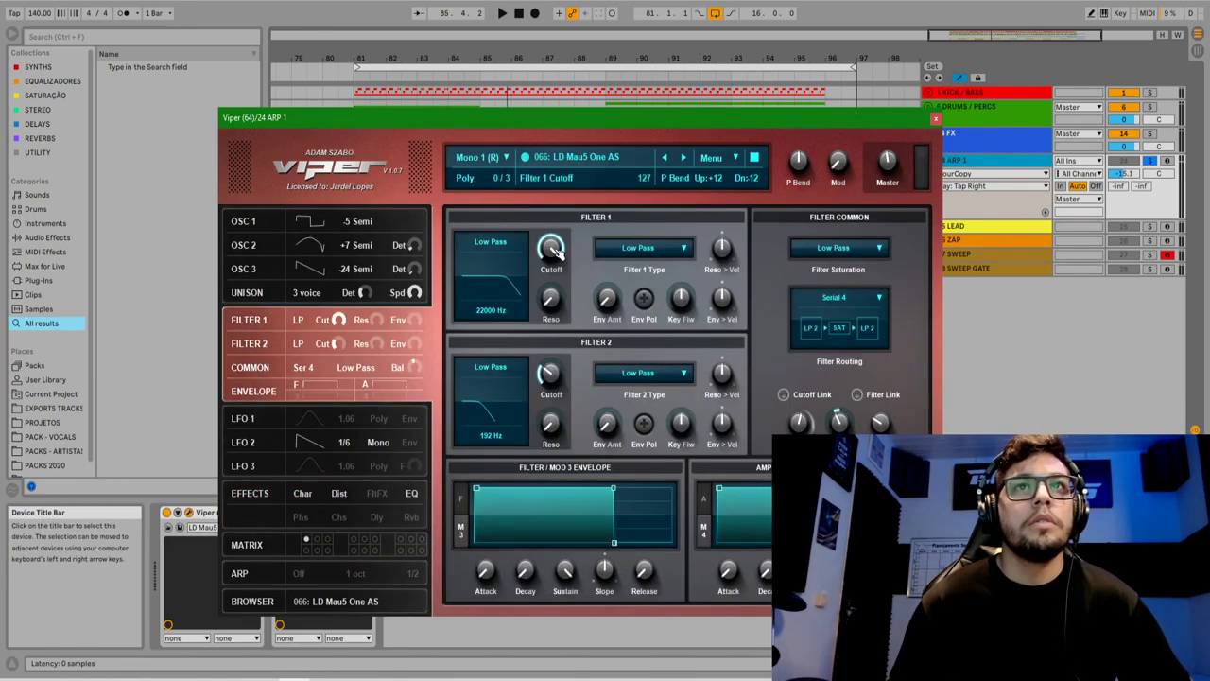
{"action": "left_click_drag", "start_coordinate": [566, 244], "coordinate": [554, 267]}
{"action": "left_click_drag", "start_coordinate": [577, 121], "coordinate": [656, 411]}
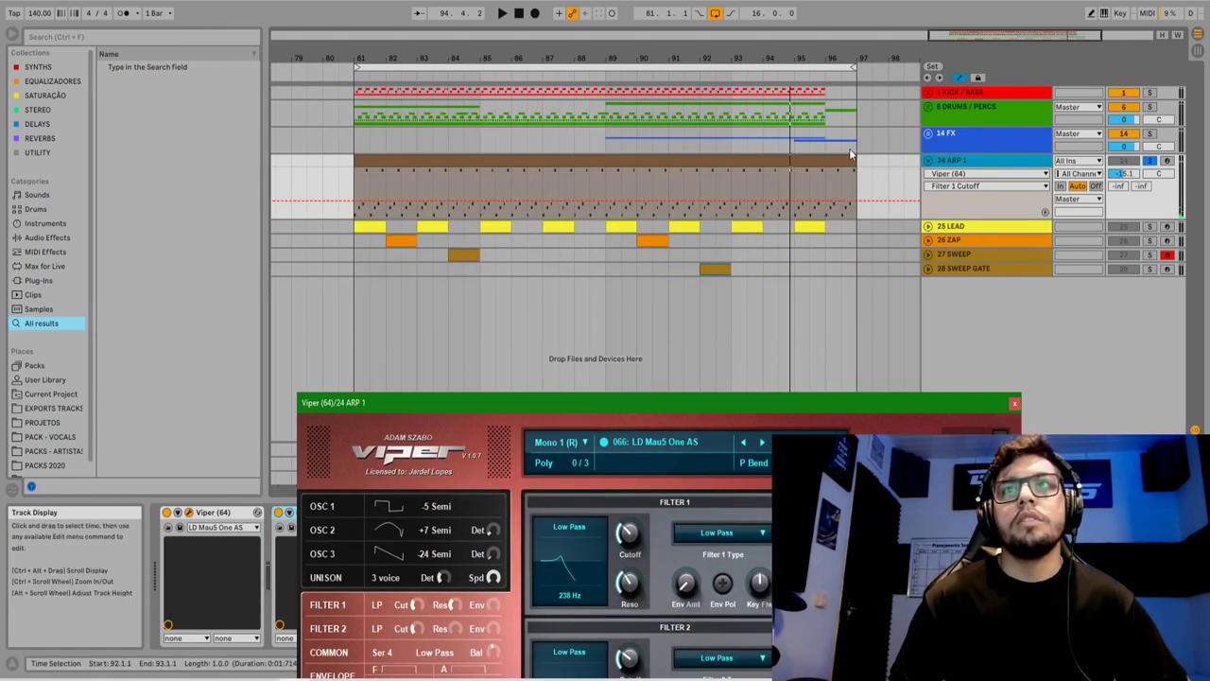
Record Filter 1 Cutoff automation on ARP 1 from bar 80 to bar 97, repeatedly opening and closing Viper's cutoff during playback
{"action": "left_click", "coordinate": [851, 214]}
{"action": "key", "text": "a"}
{"action": "key", "text": "a"}
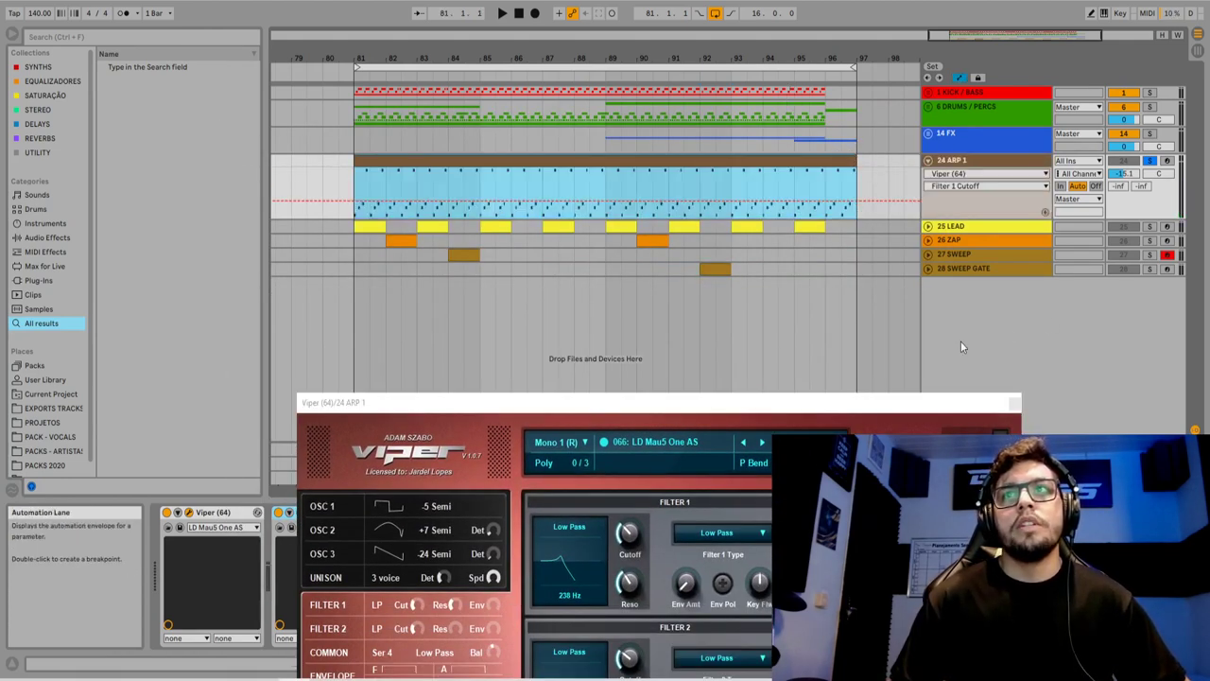
{"action": "left_click_drag", "start_coordinate": [881, 401], "coordinate": [819, 209]}
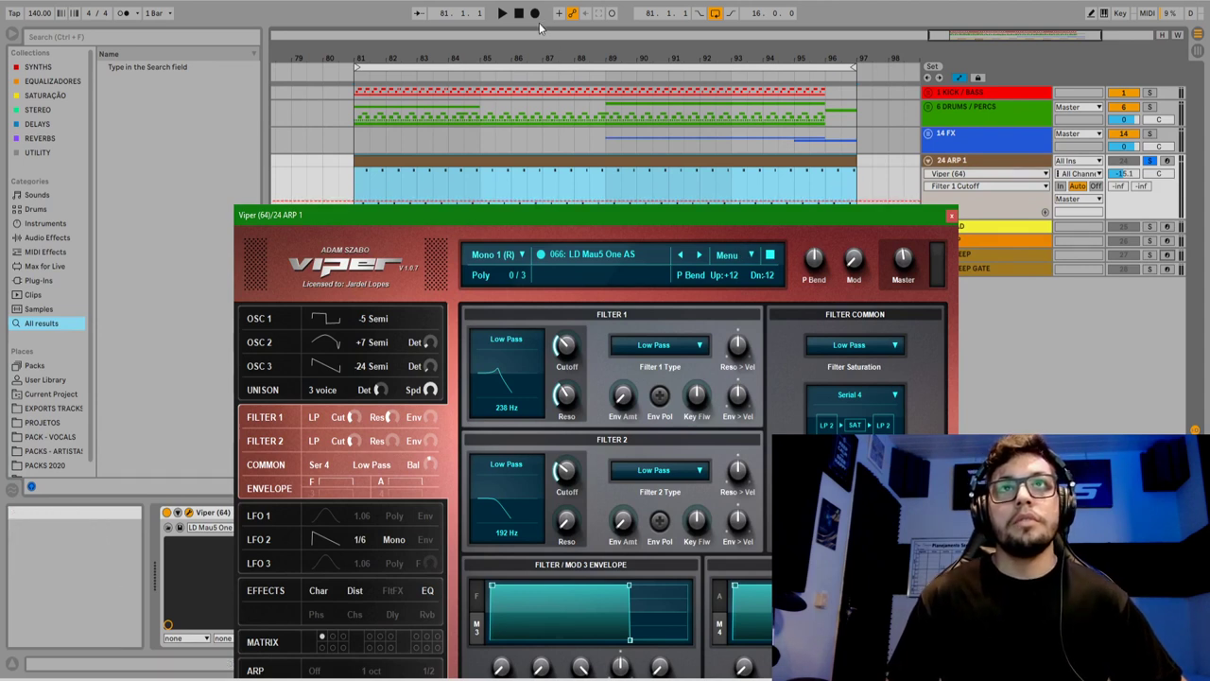
{"action": "left_click", "coordinate": [323, 171]}
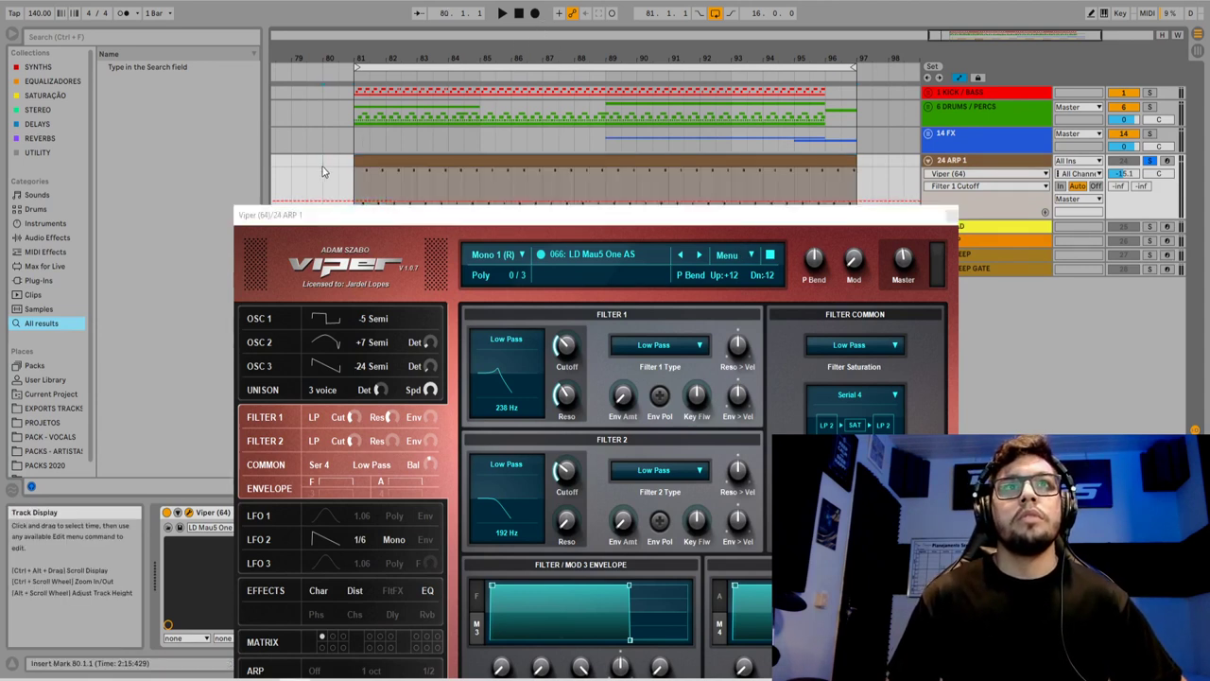
{"action": "left_click", "coordinate": [535, 14]}
{"action": "mouse_move", "coordinate": [566, 348]}
{"action": "left_mouse_down"}
{"action": "mouse_move", "coordinate": [588, 310]}
{"action": "mouse_move", "coordinate": [600, 324]}
{"action": "left_mouse_up"}
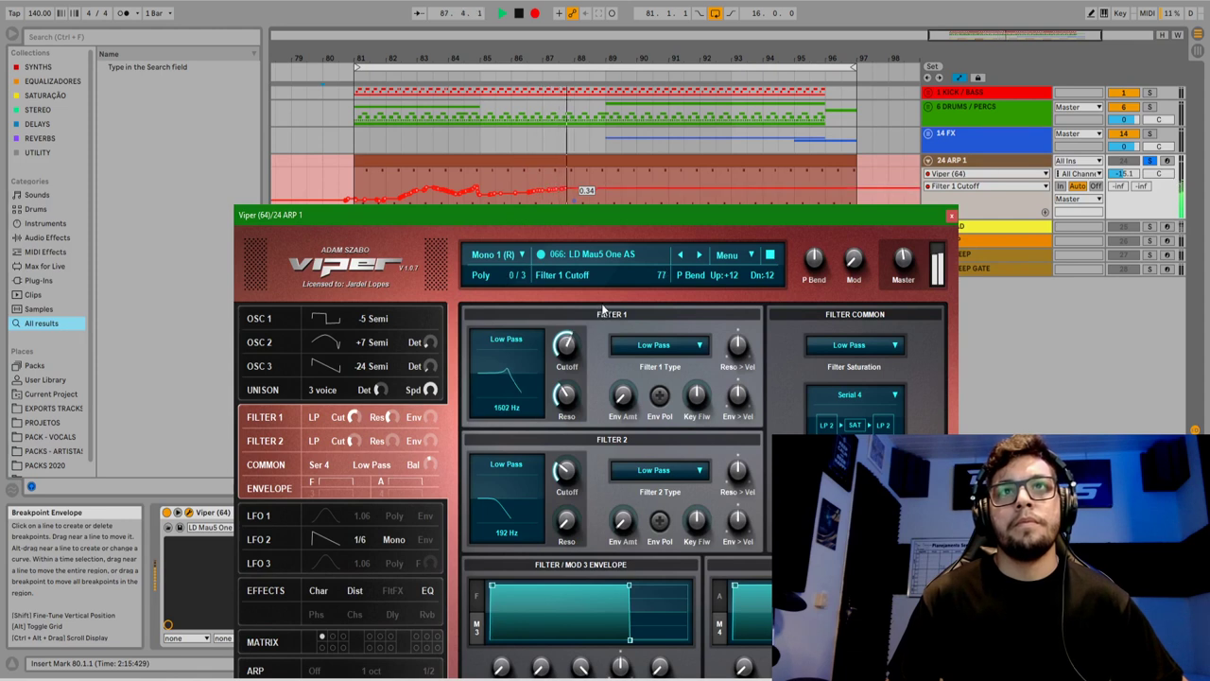
{"action": "mouse_move", "coordinate": [604, 300]}
{"action": "left_mouse_down"}
{"action": "mouse_move", "coordinate": [613, 273]}
{"action": "mouse_move", "coordinate": [605, 305]}
{"action": "left_mouse_up"}
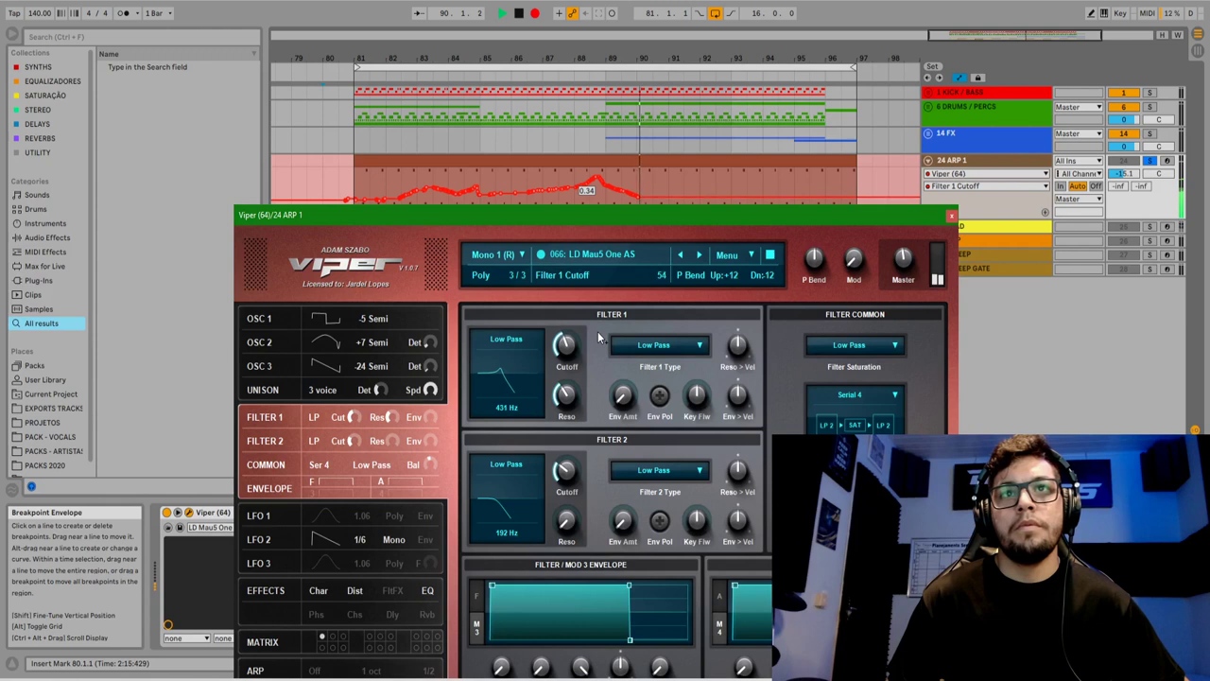
{"action": "mouse_move", "coordinate": [602, 318]}
{"action": "left_mouse_down"}
{"action": "mouse_move", "coordinate": [613, 292]}
{"action": "mouse_move", "coordinate": [617, 329]}
{"action": "mouse_move", "coordinate": [644, 321]}
{"action": "mouse_move", "coordinate": [649, 273]}
{"action": "left_mouse_up"}
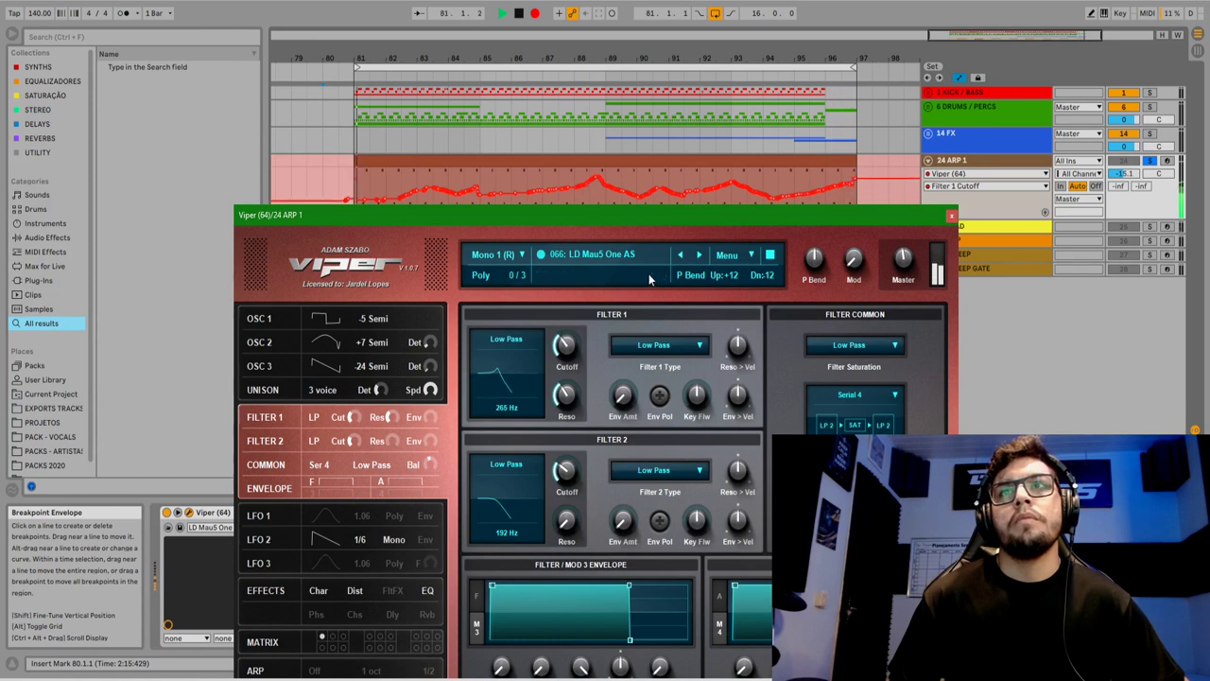
{"action": "key", "text": "space"}
{"action": "left_click", "coordinate": [358, 183]}
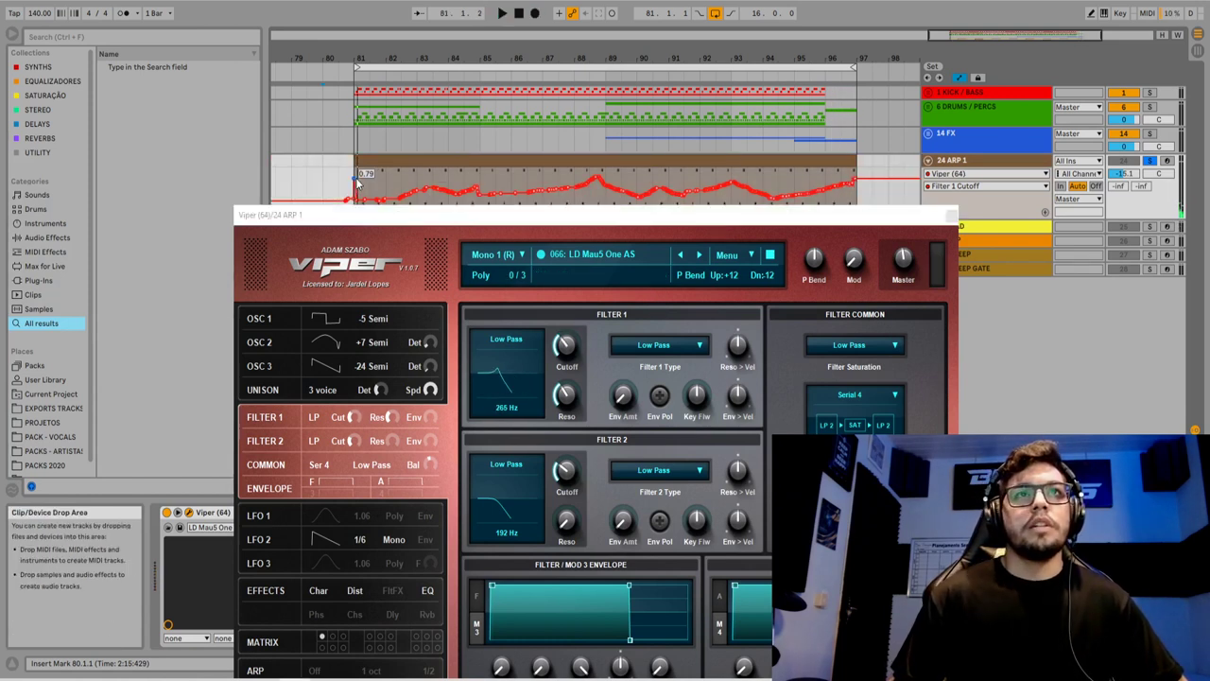
Close the Viper window, then freeze the ARP 1 track and flatten it to audio
{"action": "left_click", "coordinate": [951, 217]}
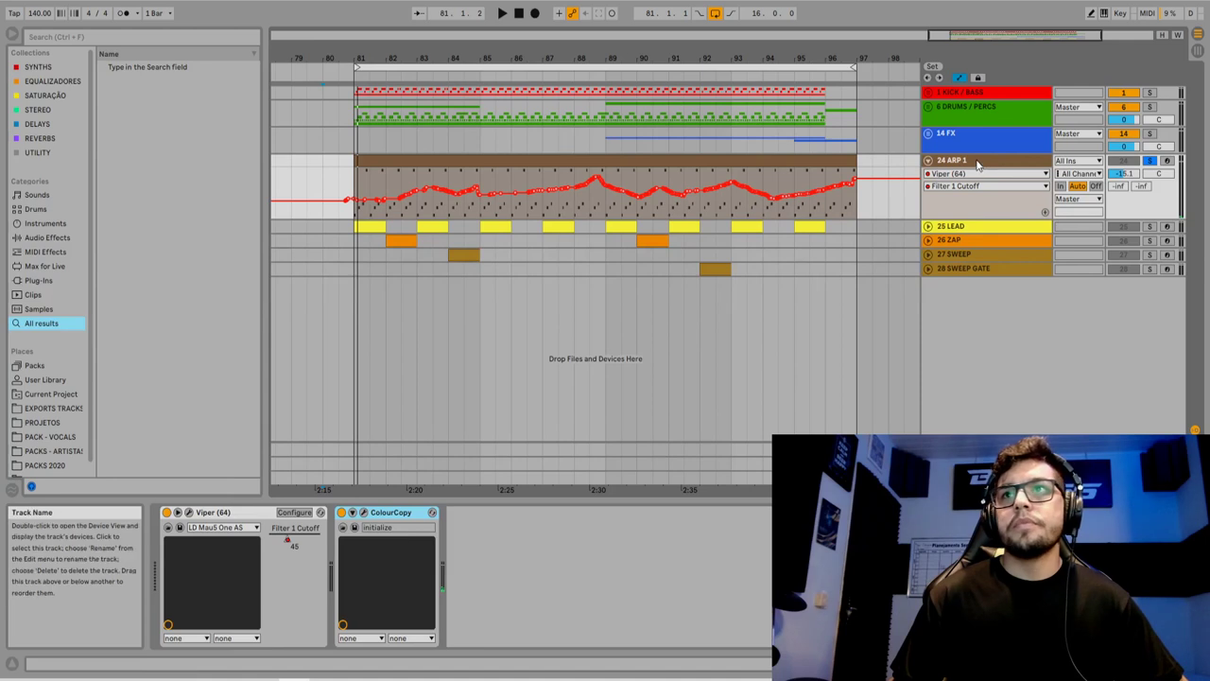
{"action": "right_click", "coordinate": [978, 164]}
{"action": "left_click", "coordinate": [985, 269]}
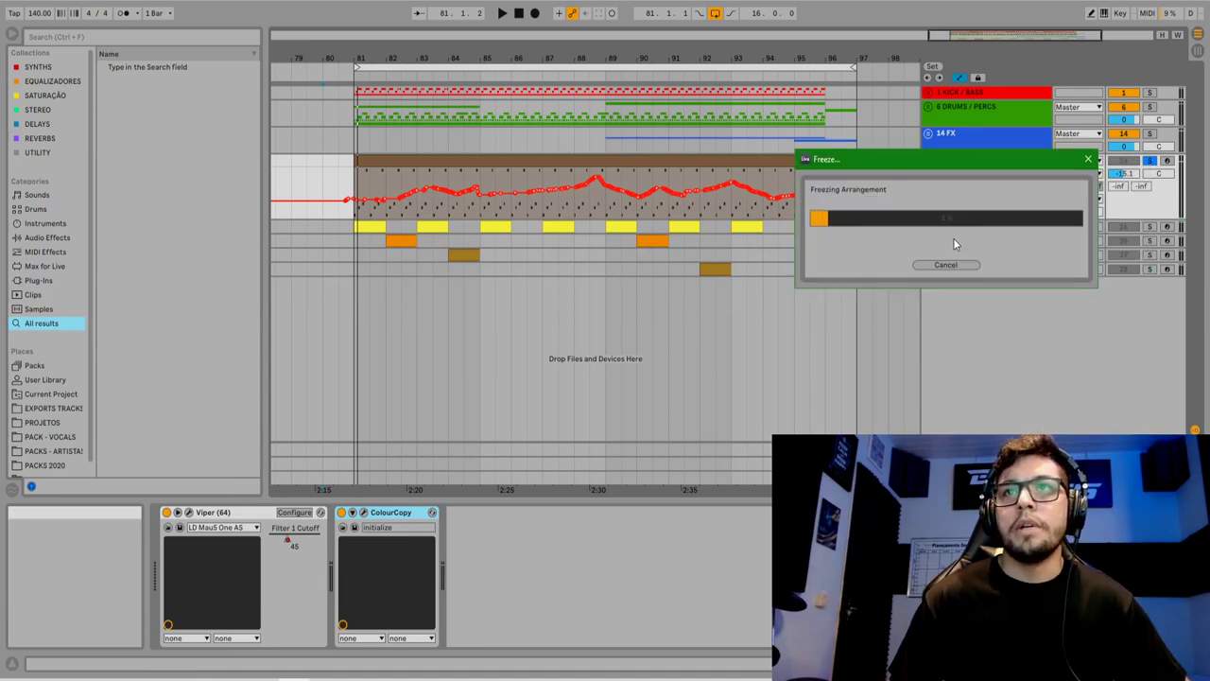
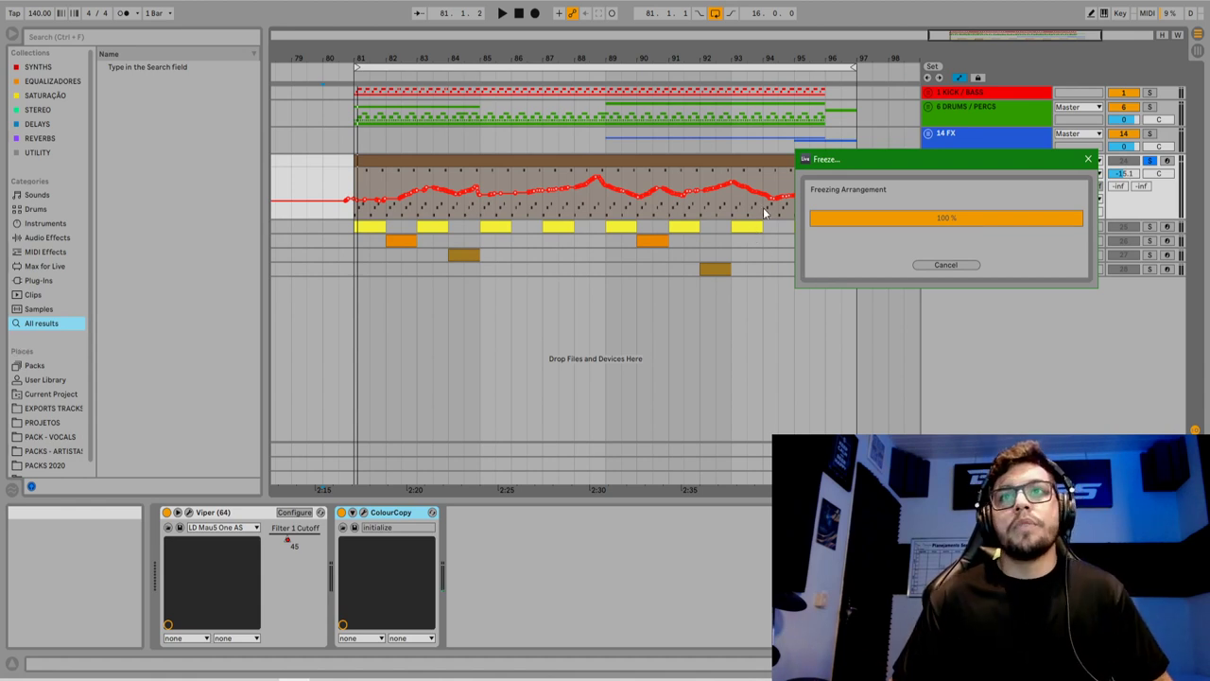
{"action": "right_click", "coordinate": [988, 161]}
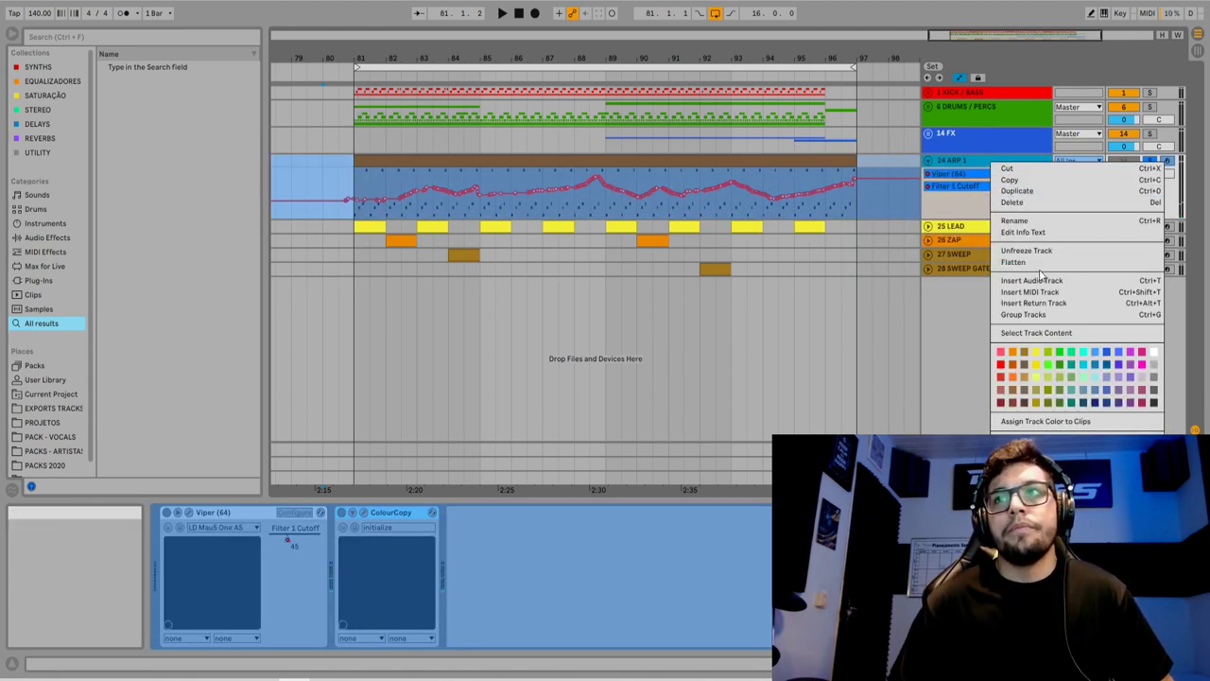
{"action": "left_click", "coordinate": [1040, 269]}
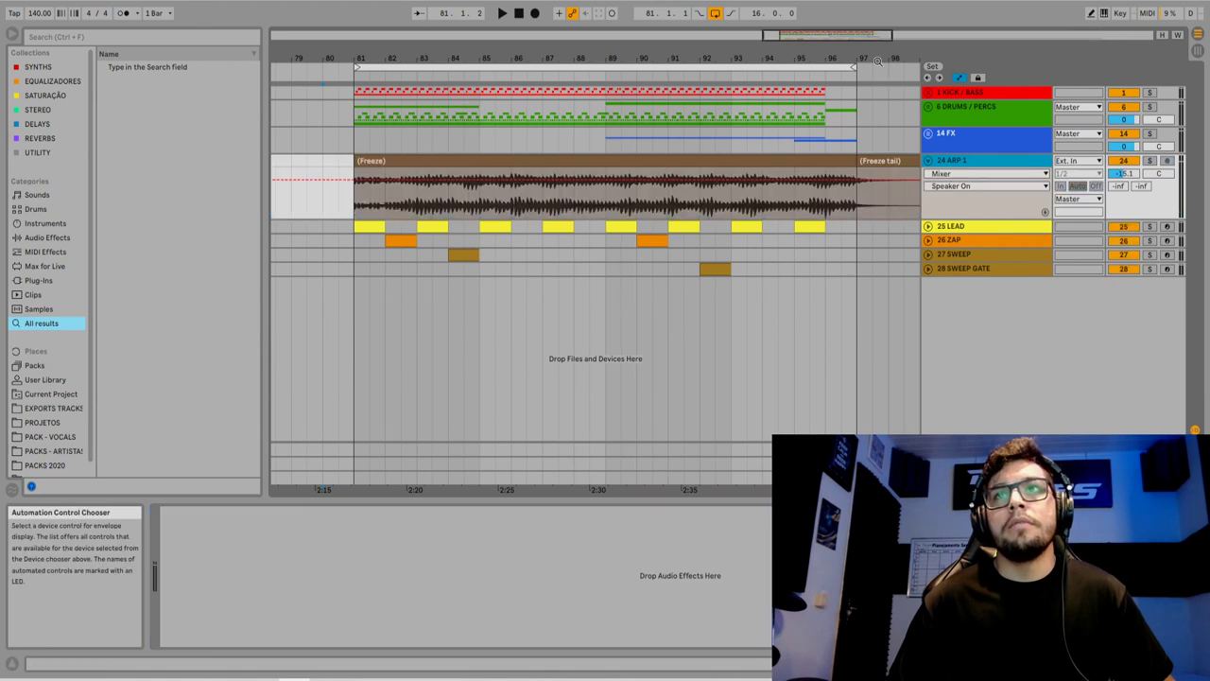
Copy the frozen ARP 1 clip back to bars 65 to 81 and deactivate the copy as a backup
{"action": "scroll", "coordinate": [652, 165], "scroll_direction": "down", "scroll_amount": 3}
{"action": "left_click_drag", "start_coordinate": [696, 163], "coordinate": [488, 165]}
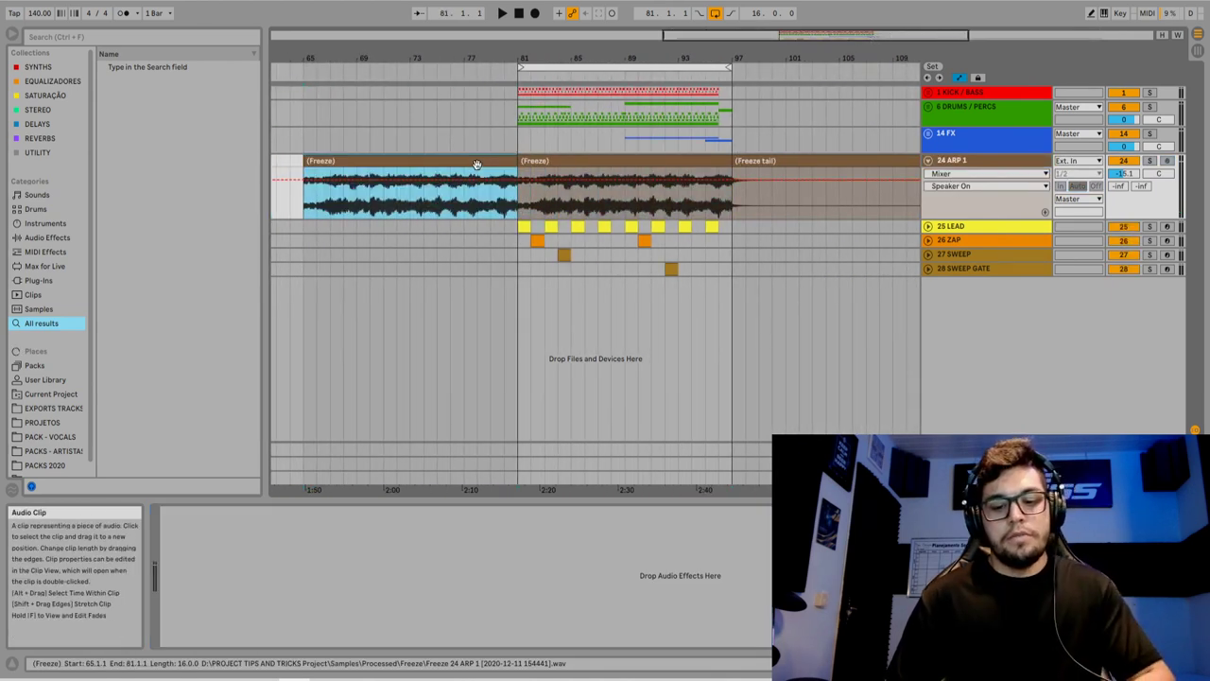
{"action": "key", "text": "0"}
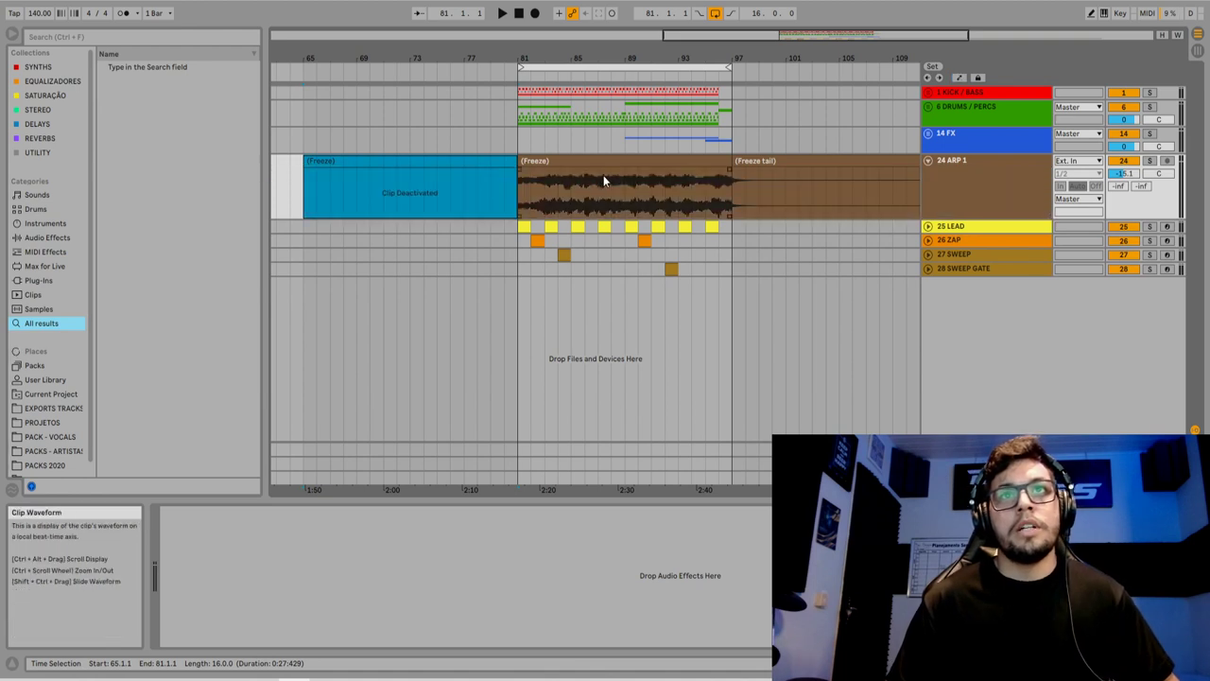
Delete the freeze tail after bar 97 and deactivate the ARP 1 audio clip in bars 81 to 97
{"action": "left_click", "coordinate": [794, 165]}
{"action": "key", "text": "Delete"}
{"action": "left_click", "coordinate": [653, 162]}
{"action": "mouse_move", "coordinate": [643, 59]}
{"action": "left_mouse_down"}
{"action": "mouse_move", "coordinate": [635, 119]}
{"action": "mouse_move", "coordinate": [652, 58]}
{"action": "left_mouse_up"}
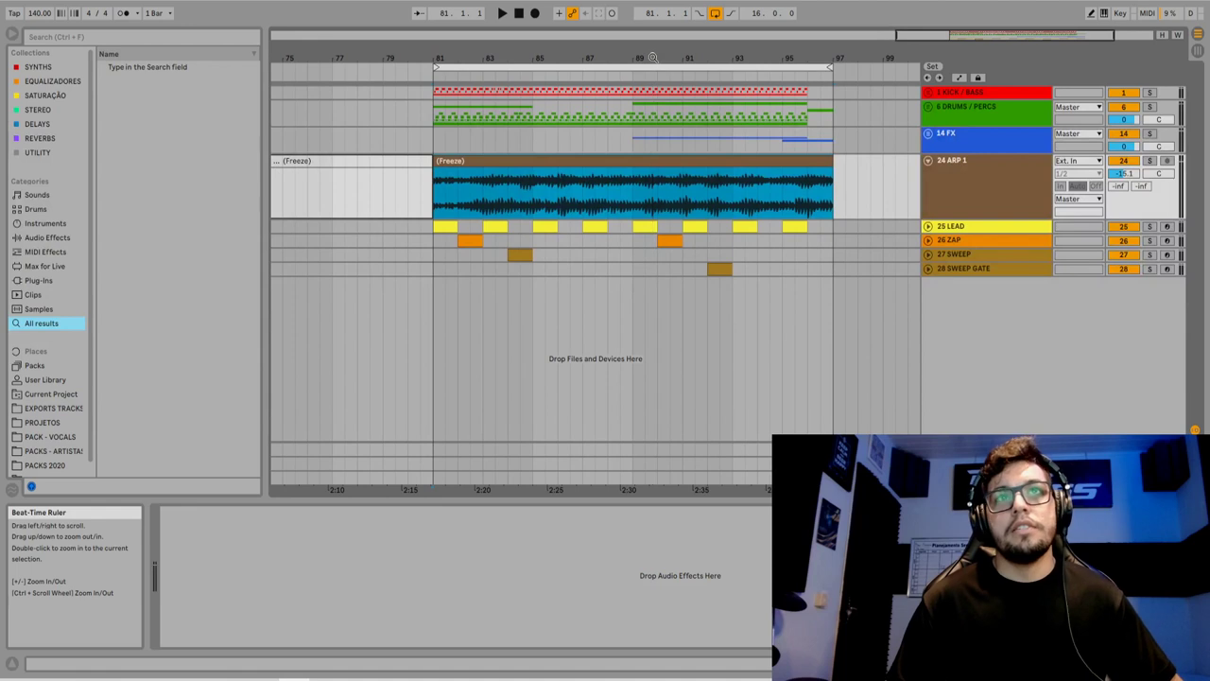
{"action": "key", "text": "0"}
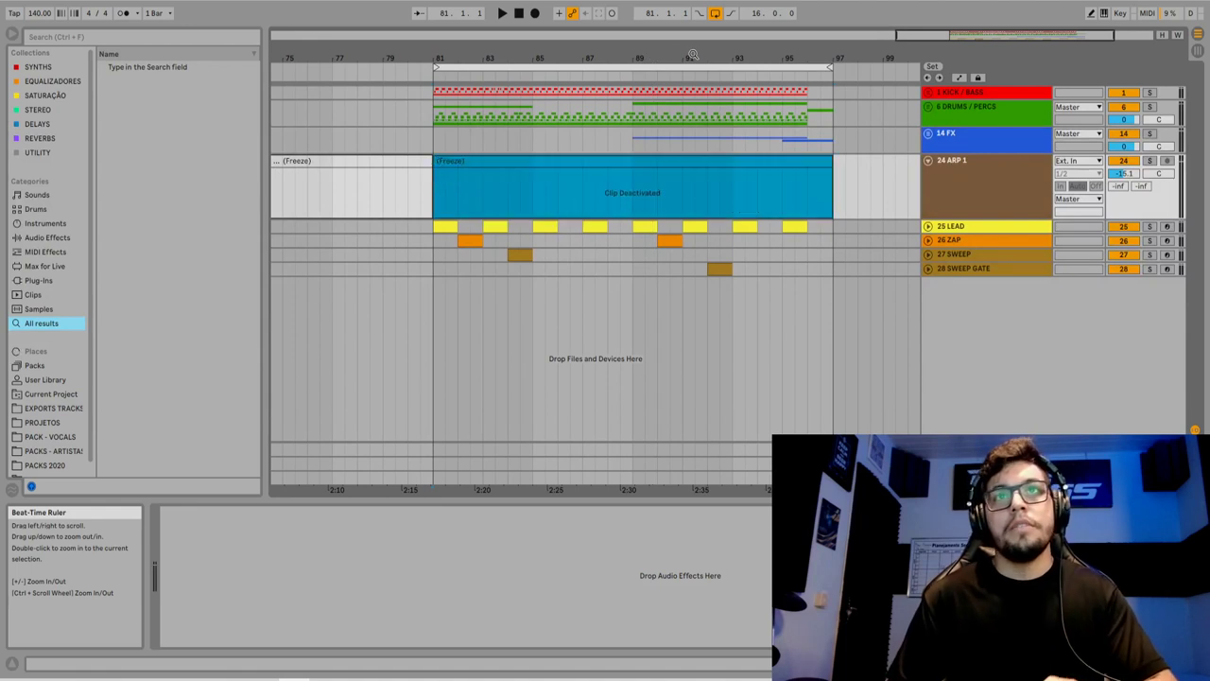
Add the ColourCopy delay to the ARP 1 audio track and close its plug-in window
{"action": "left_click", "coordinate": [1004, 175]}
{"action": "left_click", "coordinate": [38, 124]}
{"action": "double_click", "coordinate": [141, 66]}
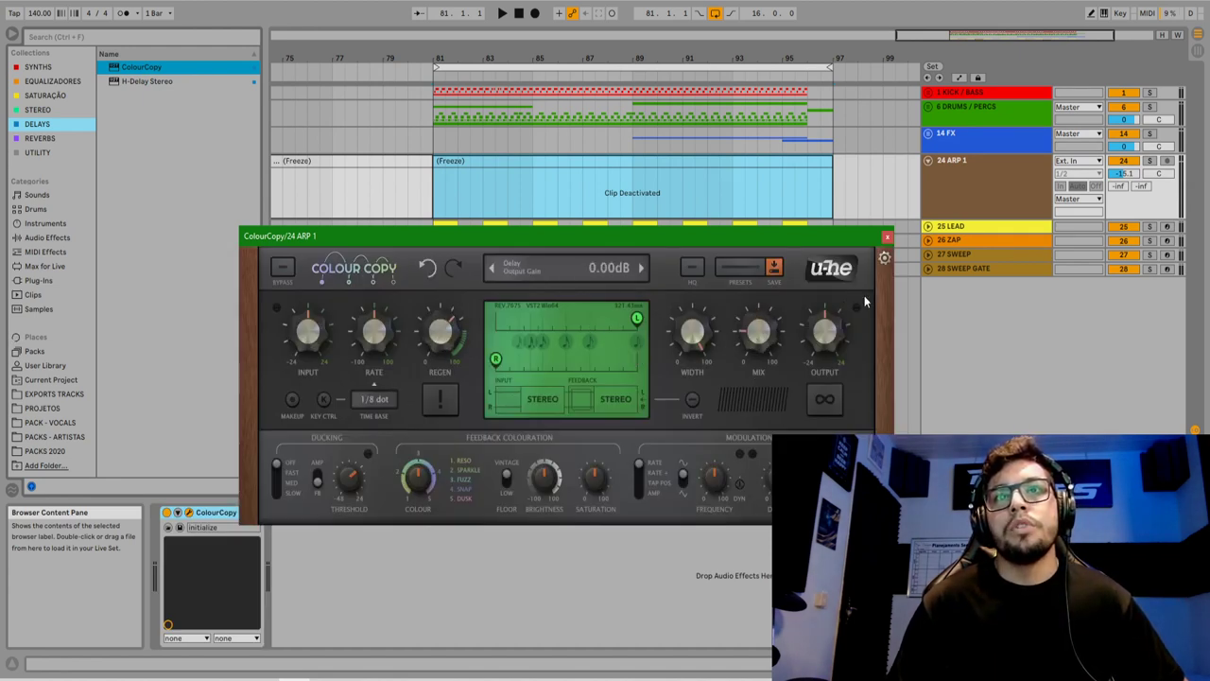
{"action": "left_click", "coordinate": [887, 235]}
{"action": "left_click", "coordinate": [812, 185]}
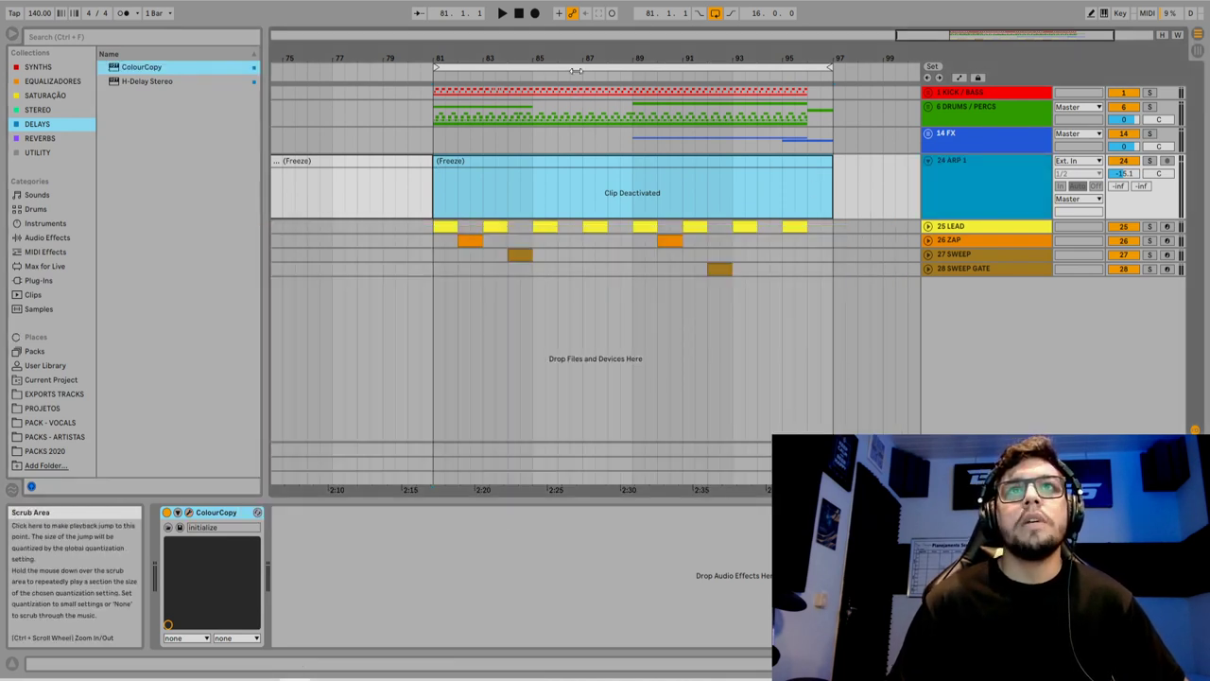
Unfold the LEAD, ZAP, SWEEP and SWEEP GATE tracks so their clips can be compared with ARP 1
{"action": "left_click", "coordinate": [928, 226]}
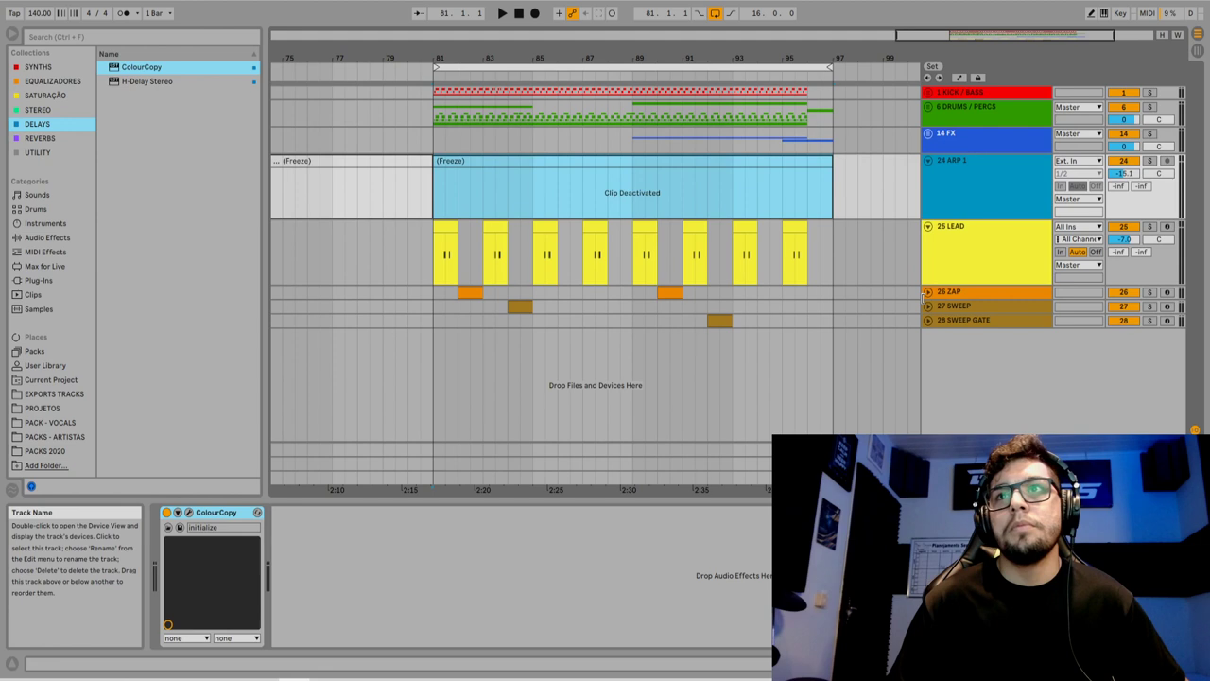
{"action": "left_click", "coordinate": [927, 292]}
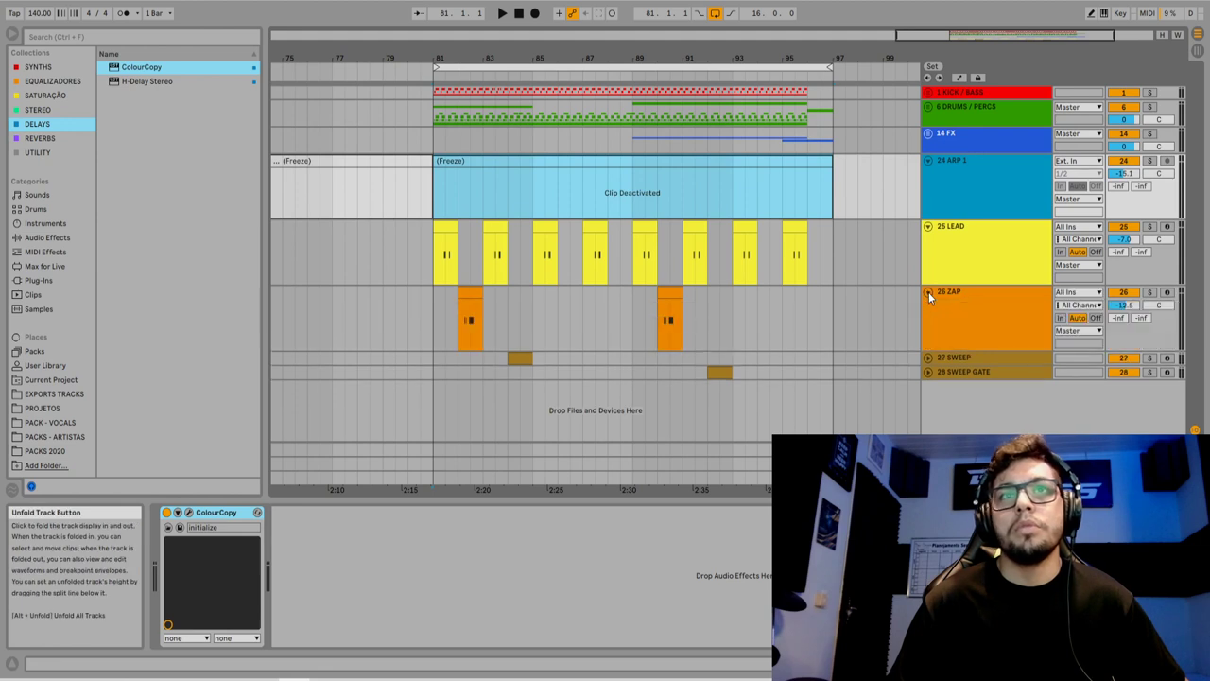
{"action": "left_click", "coordinate": [931, 358]}
{"action": "scroll", "coordinate": [596, 284], "scroll_direction": "down", "scroll_amount": 1}
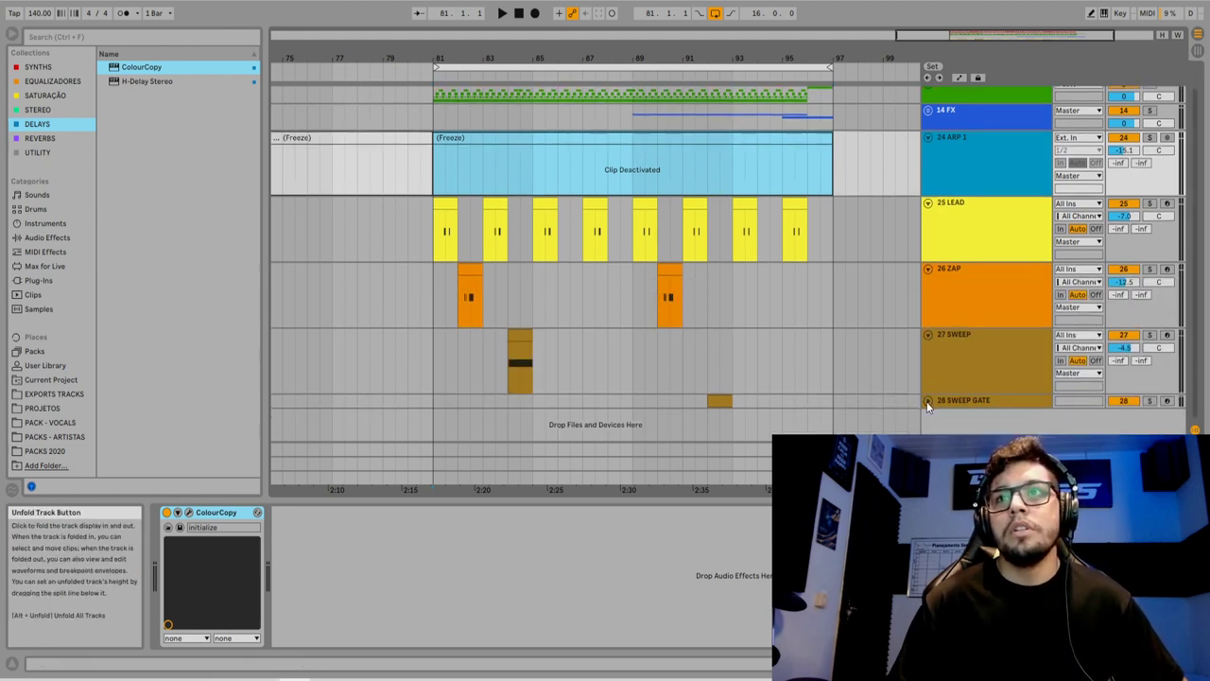
{"action": "left_click", "coordinate": [927, 398]}
{"action": "scroll", "coordinate": [703, 303], "scroll_direction": "down", "scroll_amount": 2}
{"action": "scroll", "coordinate": [664, 250], "scroll_direction": "up", "scroll_amount": 1}
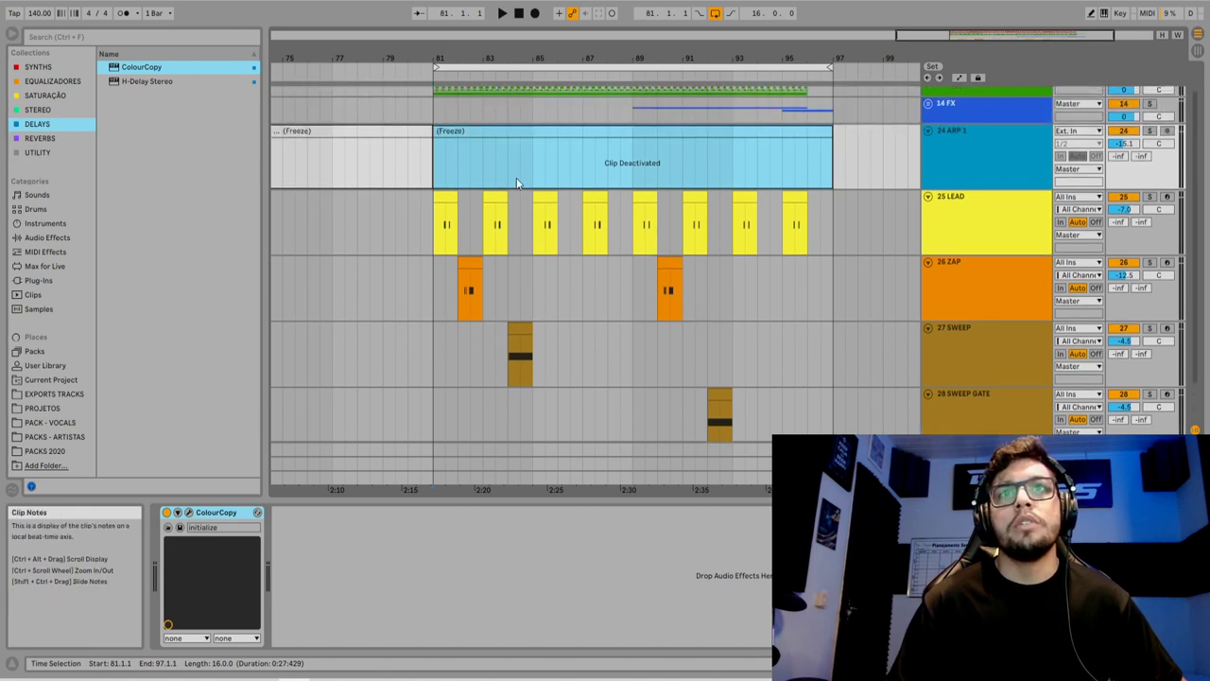
Reactivate ARP 1 in bar 81, trim that slice to the bar's first two beats and play it
{"action": "left_click", "coordinate": [492, 88]}
{"action": "key", "text": "plus"}
{"action": "left_click_drag", "start_coordinate": [388, 180], "coordinate": [436, 144]}
{"action": "key", "text": "0"}
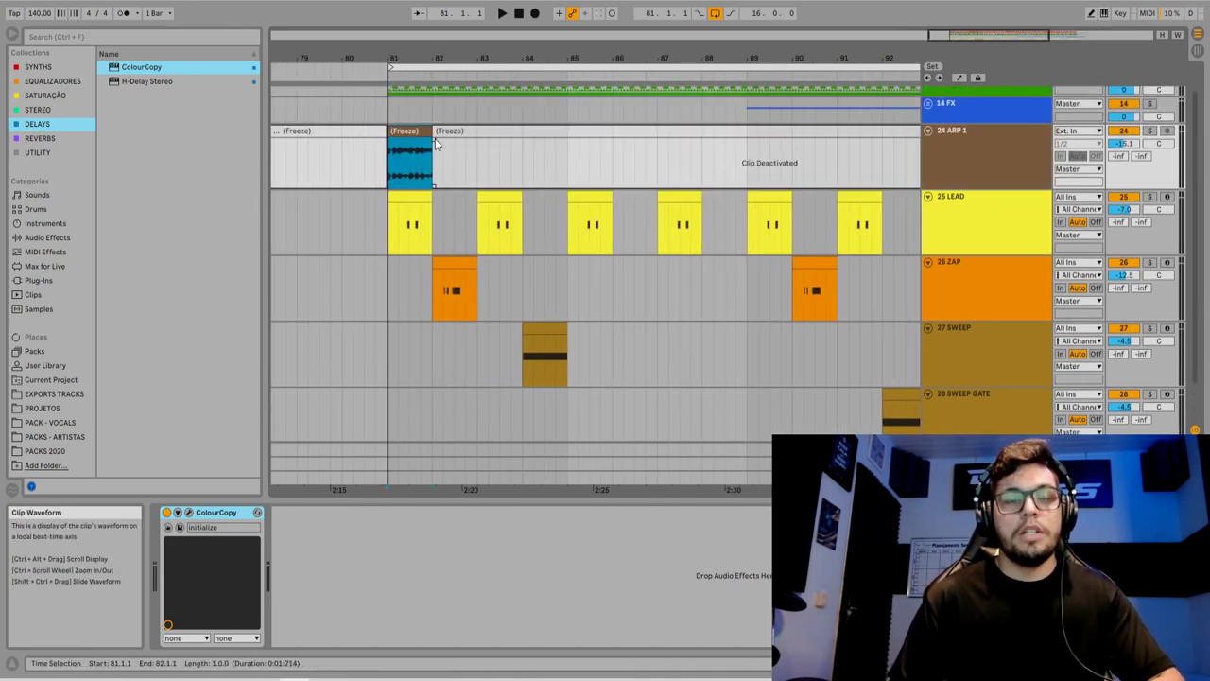
{"action": "left_click_drag", "start_coordinate": [425, 130], "coordinate": [410, 133]}
{"action": "left_click", "coordinate": [398, 128]}
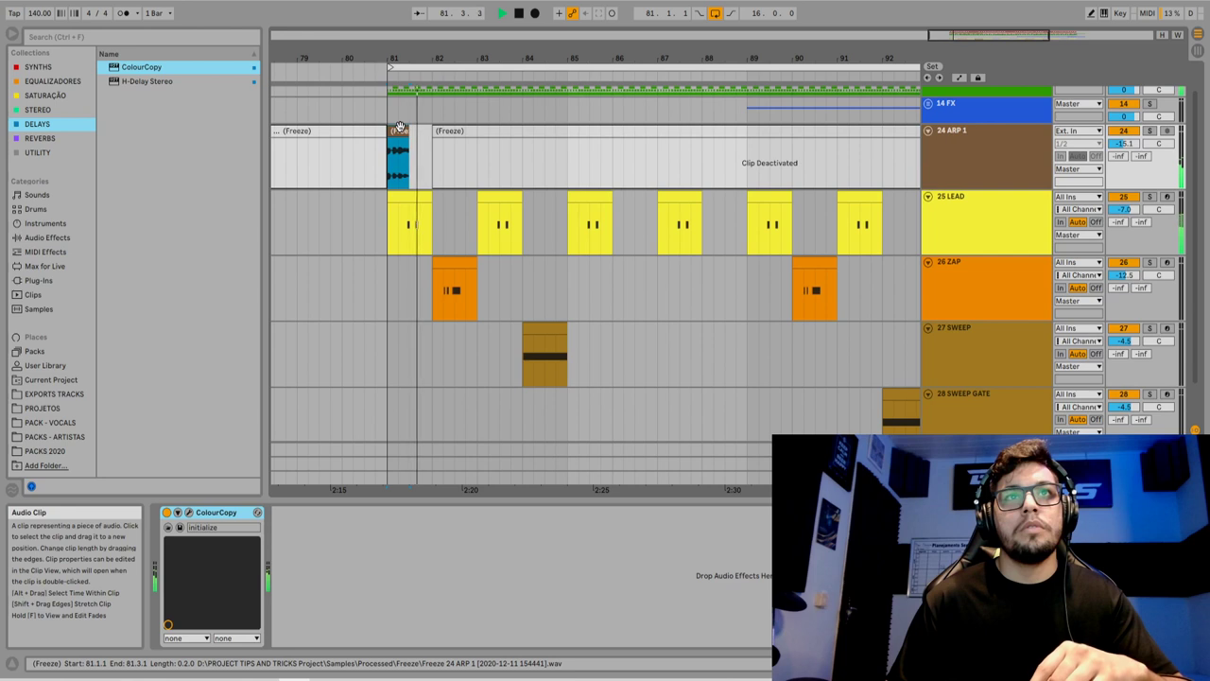
Try an active one-beat ARP 1 slice from 84.4.1 to 85.1.1 and play the section from just before bar 81
{"action": "left_click", "coordinate": [523, 161]}
{"action": "key", "text": "ctrl+v"}
{"action": "left_click_drag", "start_coordinate": [523, 156], "coordinate": [558, 142]}
{"action": "key", "text": "space"}
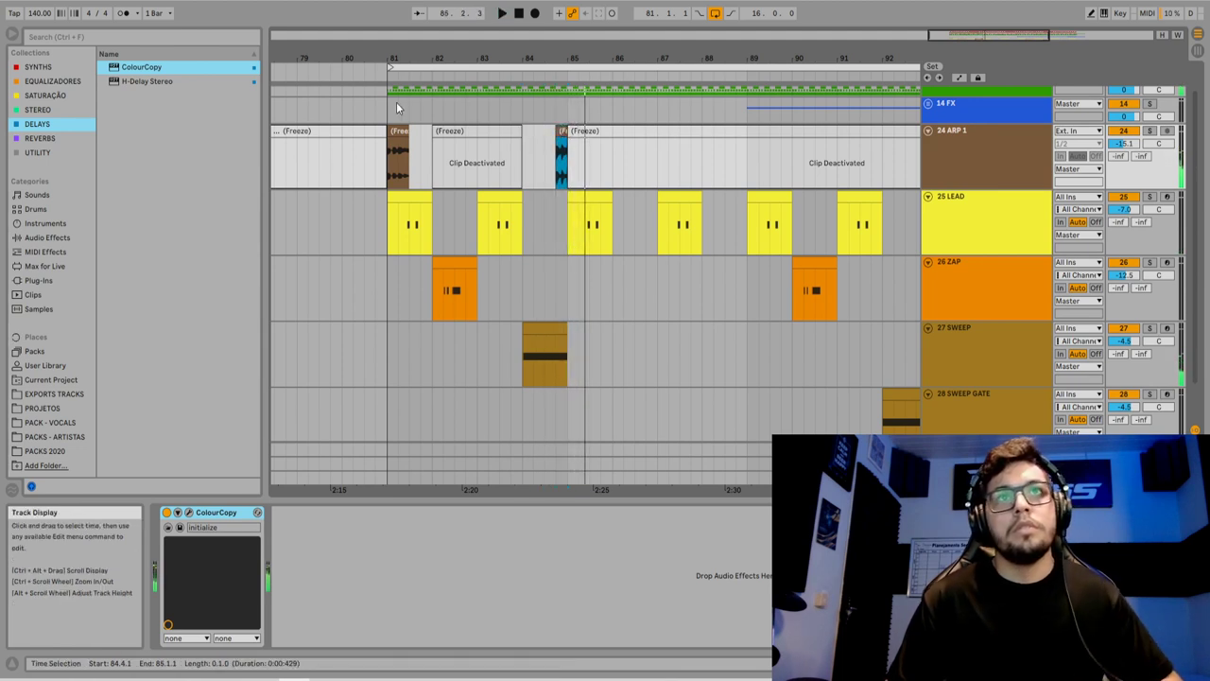
{"action": "left_click", "coordinate": [381, 118]}
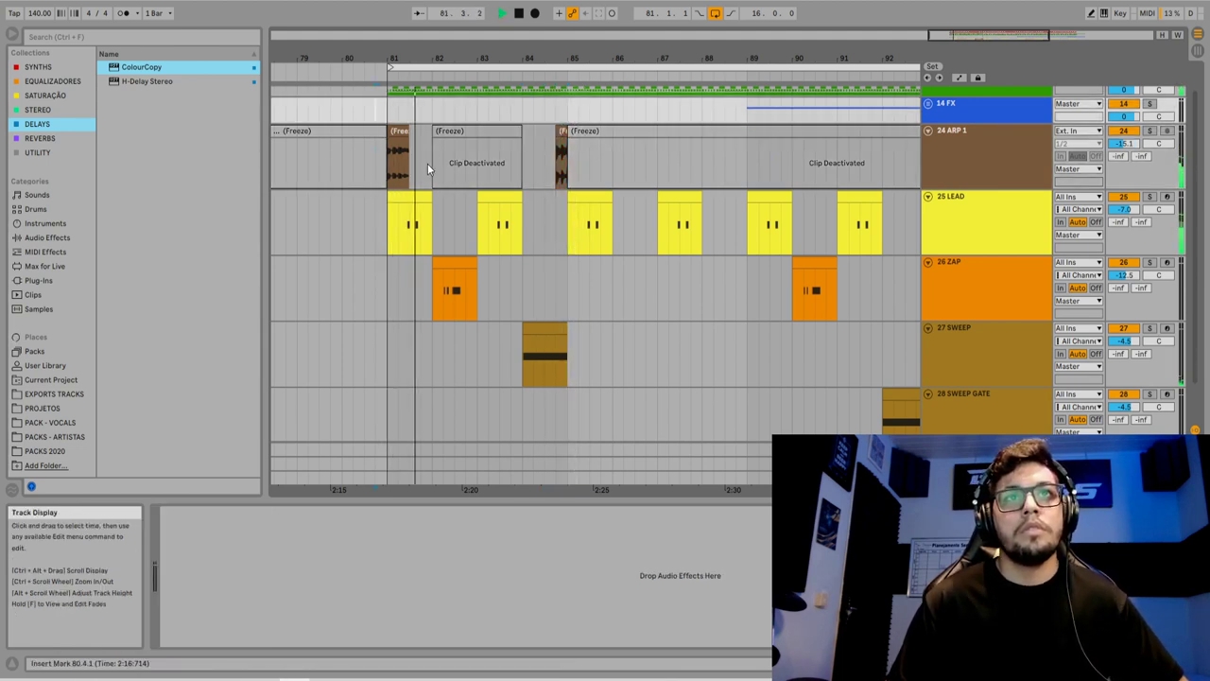
Activate a one-beat ARP 1 slice at 82.4.1, extend the deactivated clip over bar 84 and play from bar 81
{"action": "key", "text": "space"}
{"action": "left_click_drag", "start_coordinate": [479, 161], "coordinate": [470, 158]}
{"action": "key", "text": "ctrl+e"}
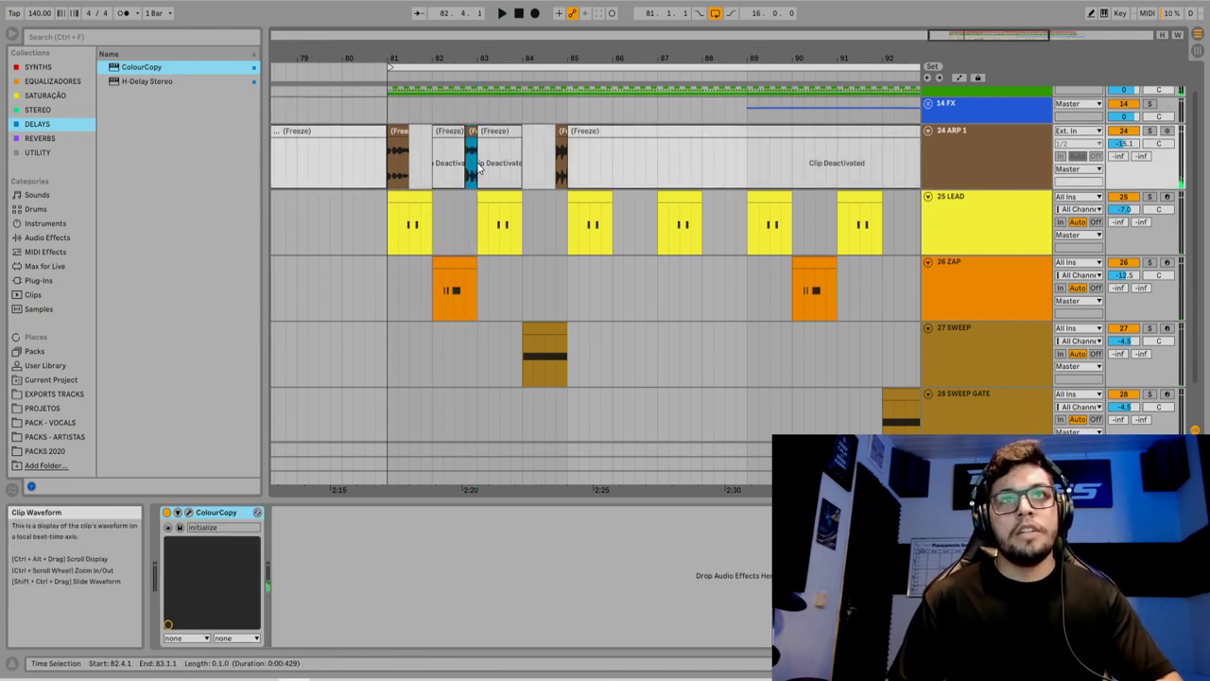
{"action": "left_click_drag", "start_coordinate": [520, 132], "coordinate": [565, 131]}
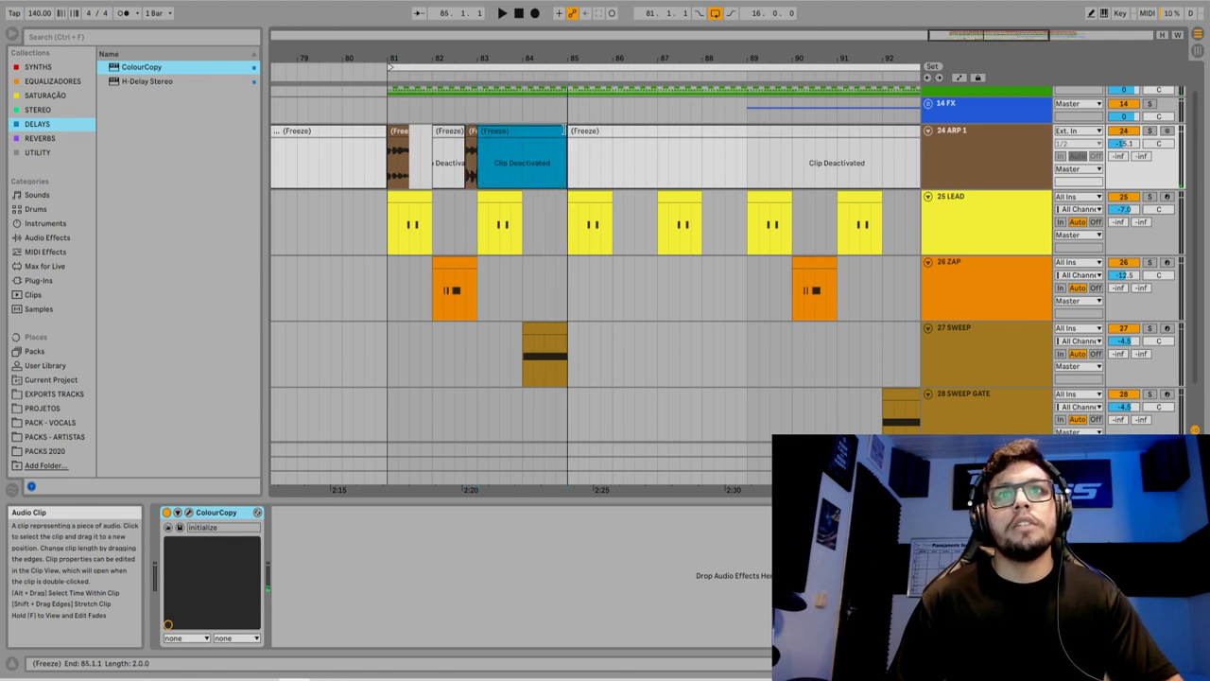
{"action": "left_click", "coordinate": [390, 161]}
{"action": "key", "text": "space"}
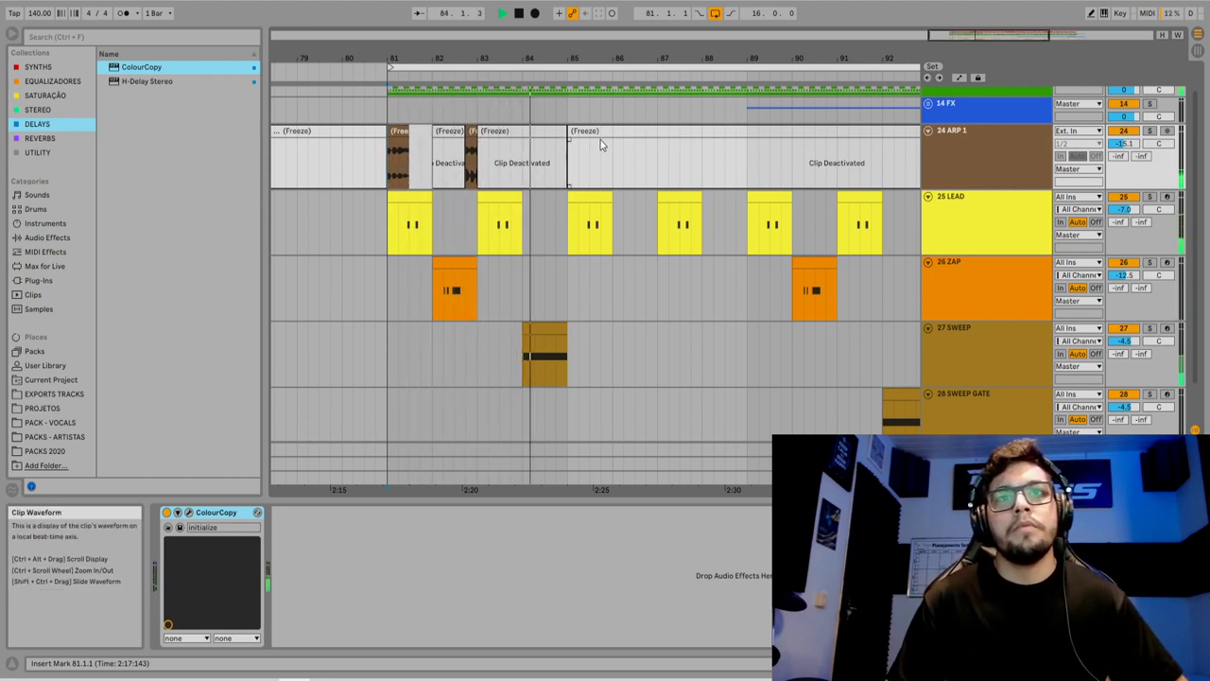
Stop playback and reactivate the first two beats of bar 85 on ARP 1
{"action": "left_click", "coordinate": [570, 163]}
{"action": "key", "text": "space"}
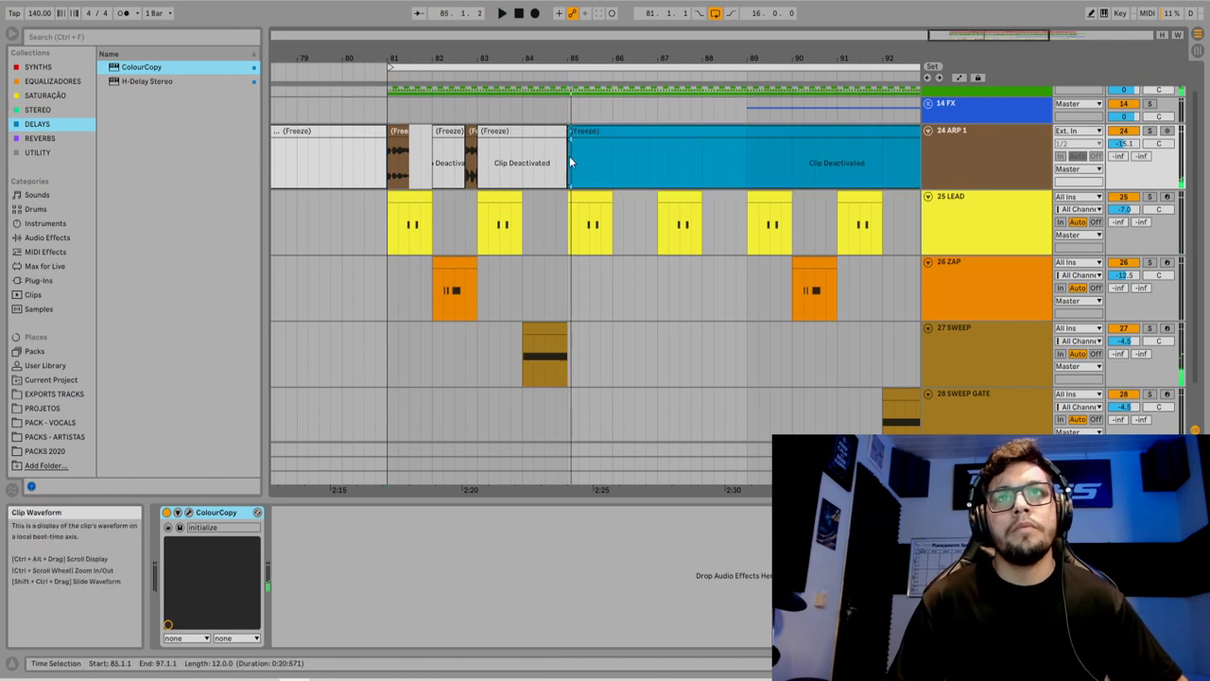
{"action": "left_click_drag", "start_coordinate": [570, 163], "coordinate": [591, 156]}
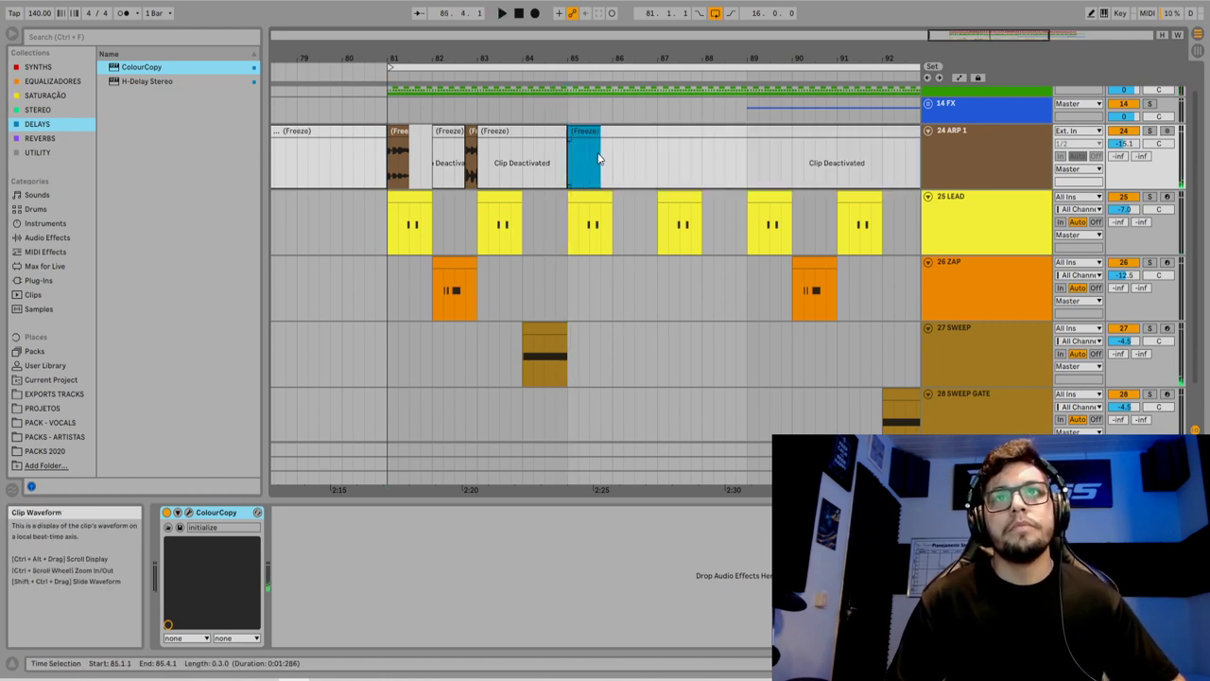
{"action": "key", "text": "0"}
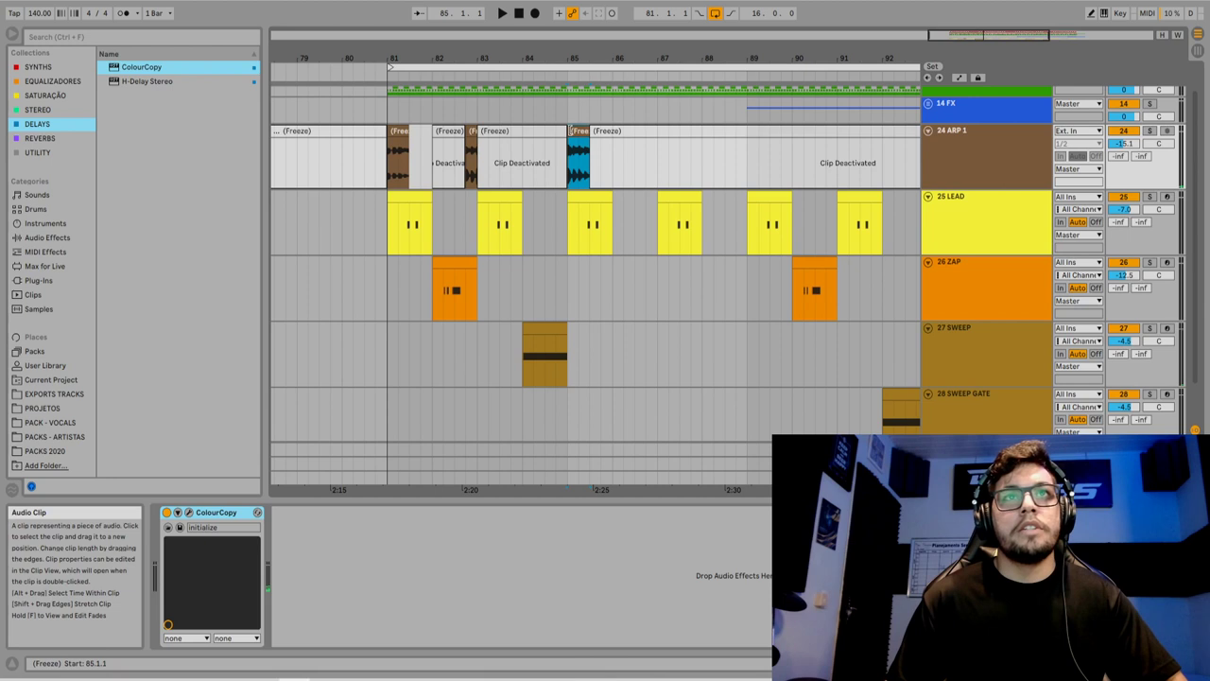
Reactivate the last two beats of bars 86 and 88 on ARP 1
{"action": "left_click_drag", "start_coordinate": [617, 57], "coordinate": [416, 51]}
{"action": "left_click", "coordinate": [428, 159]}
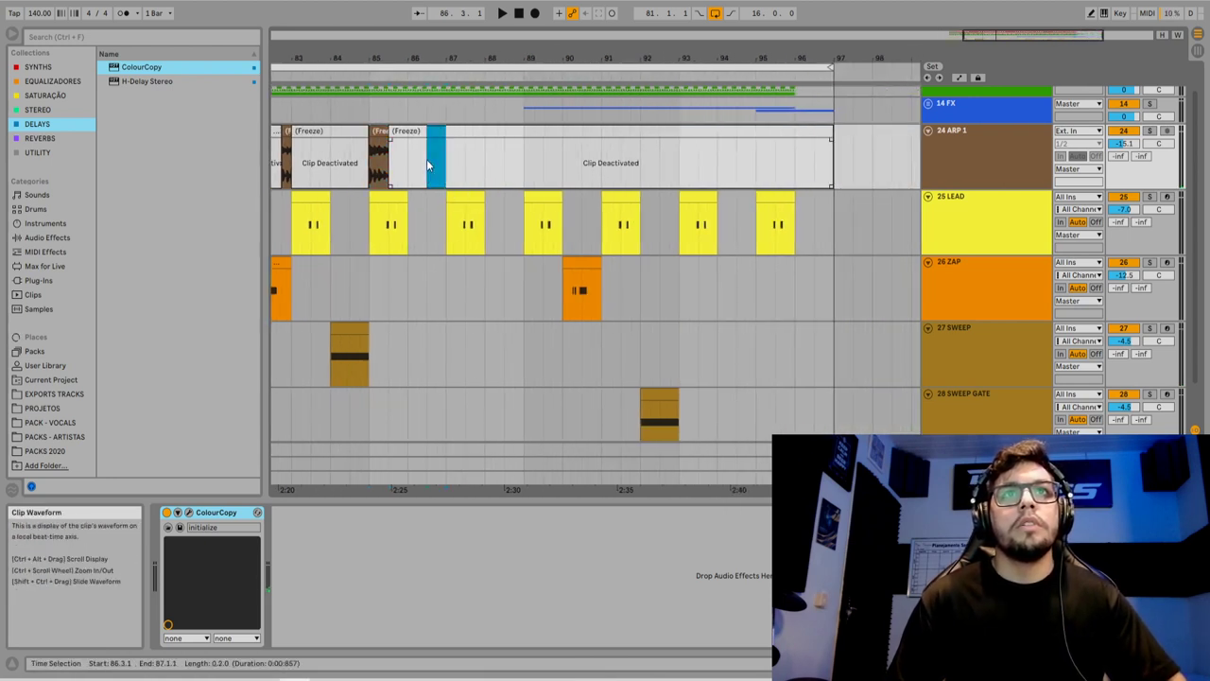
{"action": "key", "text": "0"}
{"action": "left_click", "coordinate": [515, 162]}
{"action": "key", "text": "0"}
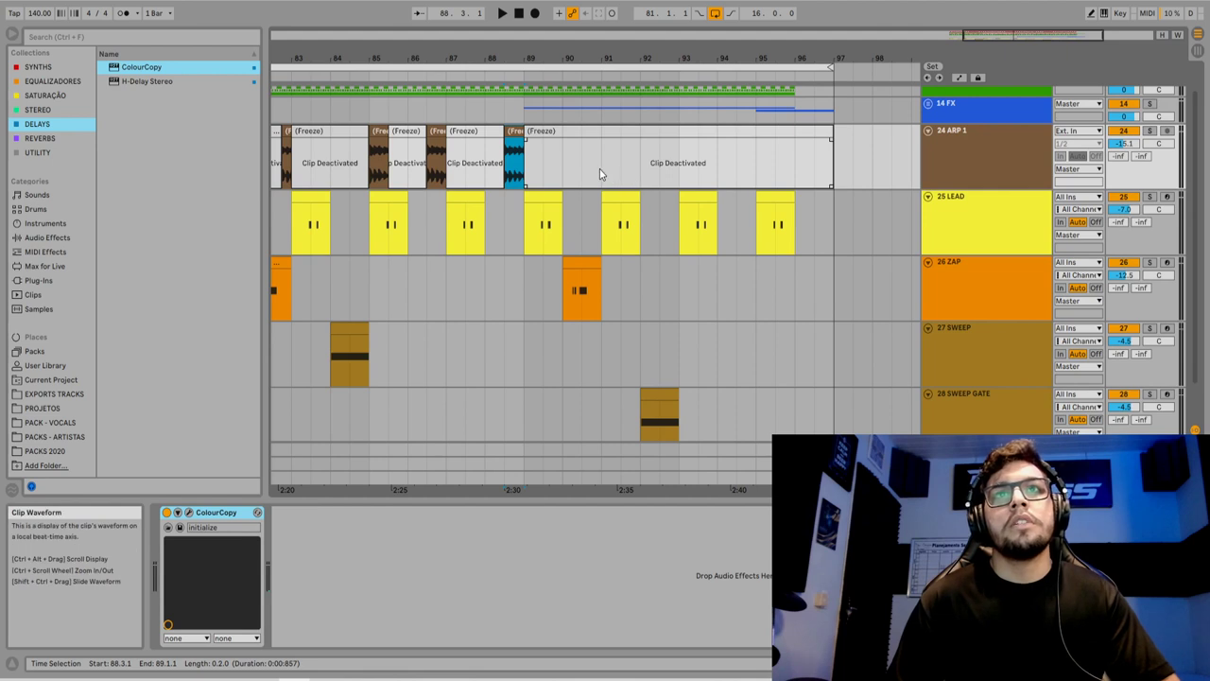
{"action": "left_click", "coordinate": [689, 161]}
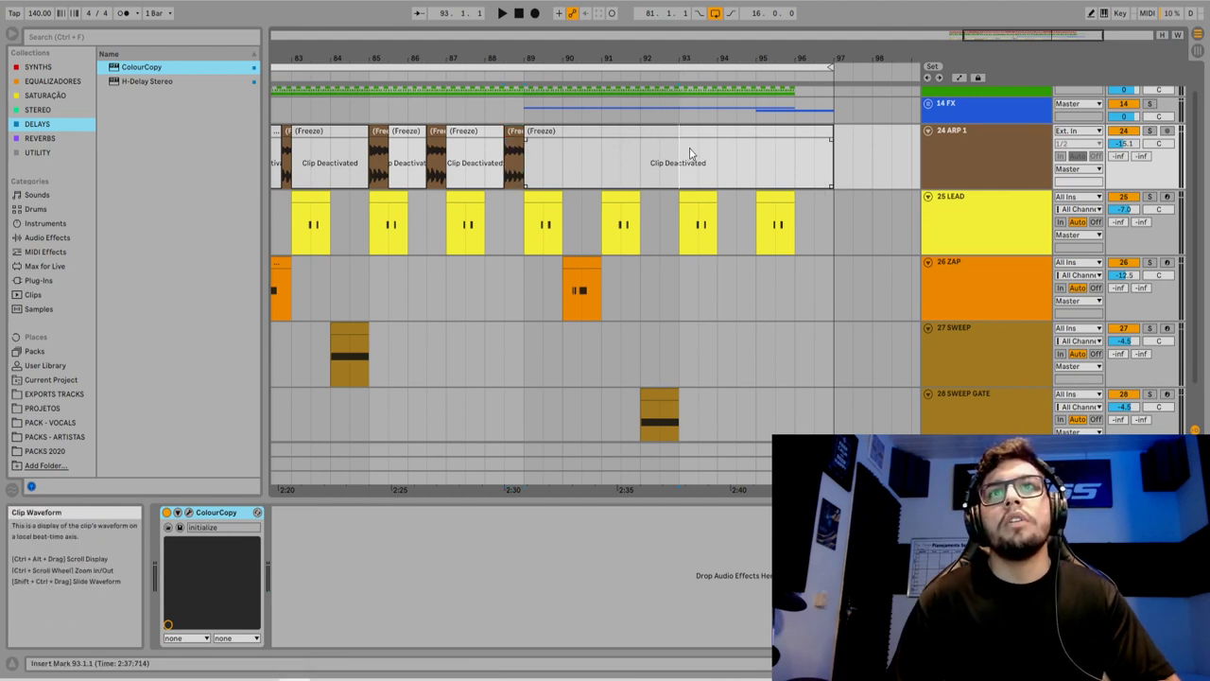
Reactivate the first two beats of bar 93 and the last two beats of bar 96 on ARP 1, and play from bar 81
{"action": "key", "text": "0"}
{"action": "left_click_drag", "start_coordinate": [800, 162], "coordinate": [819, 137]}
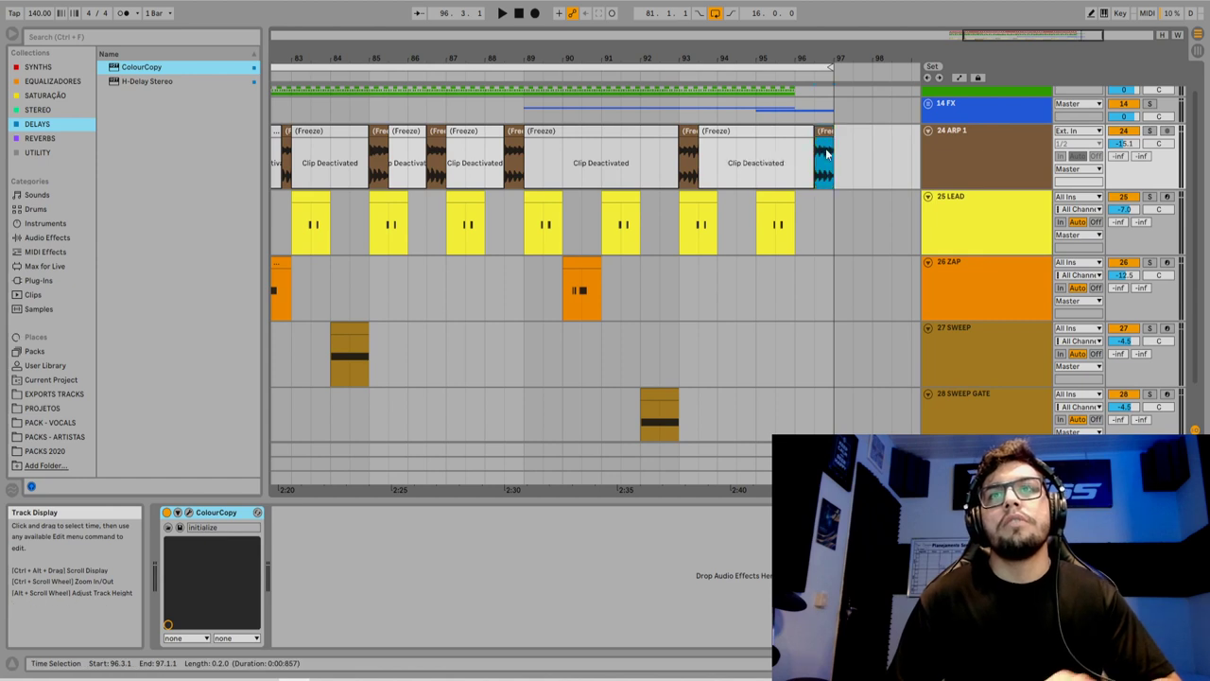
{"action": "scroll", "coordinate": [826, 154], "scroll_direction": "down", "scroll_amount": 5}
{"action": "left_click", "coordinate": [541, 160]}
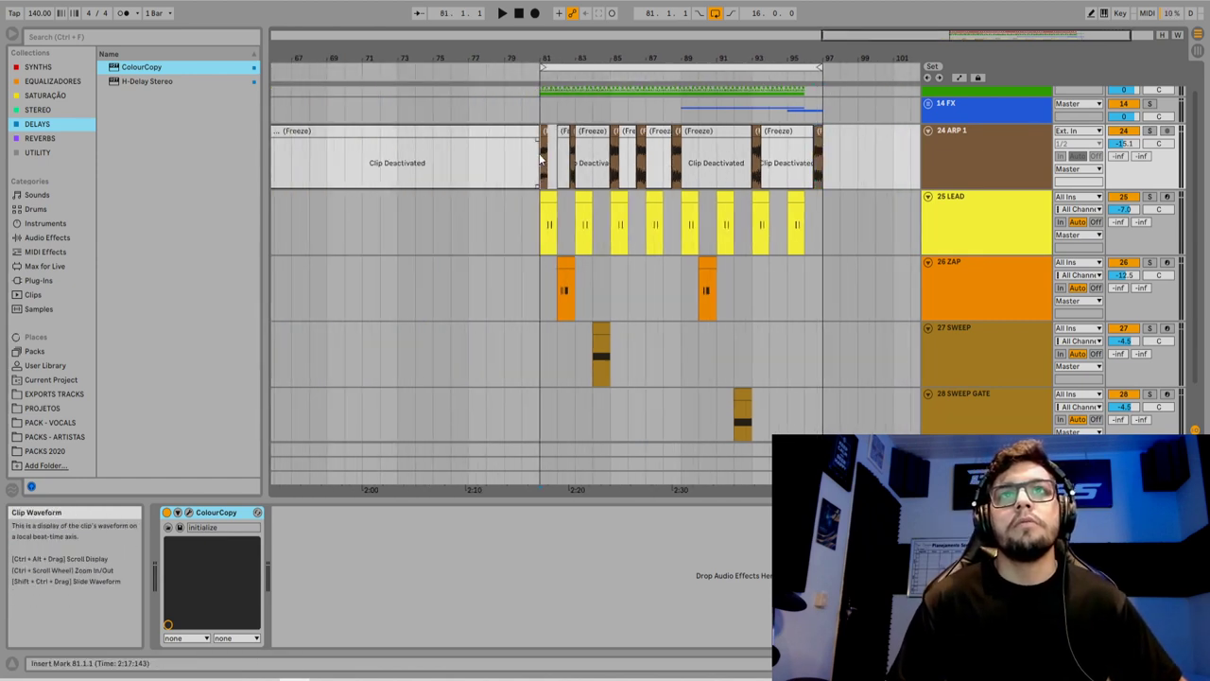
{"action": "key", "text": "space"}
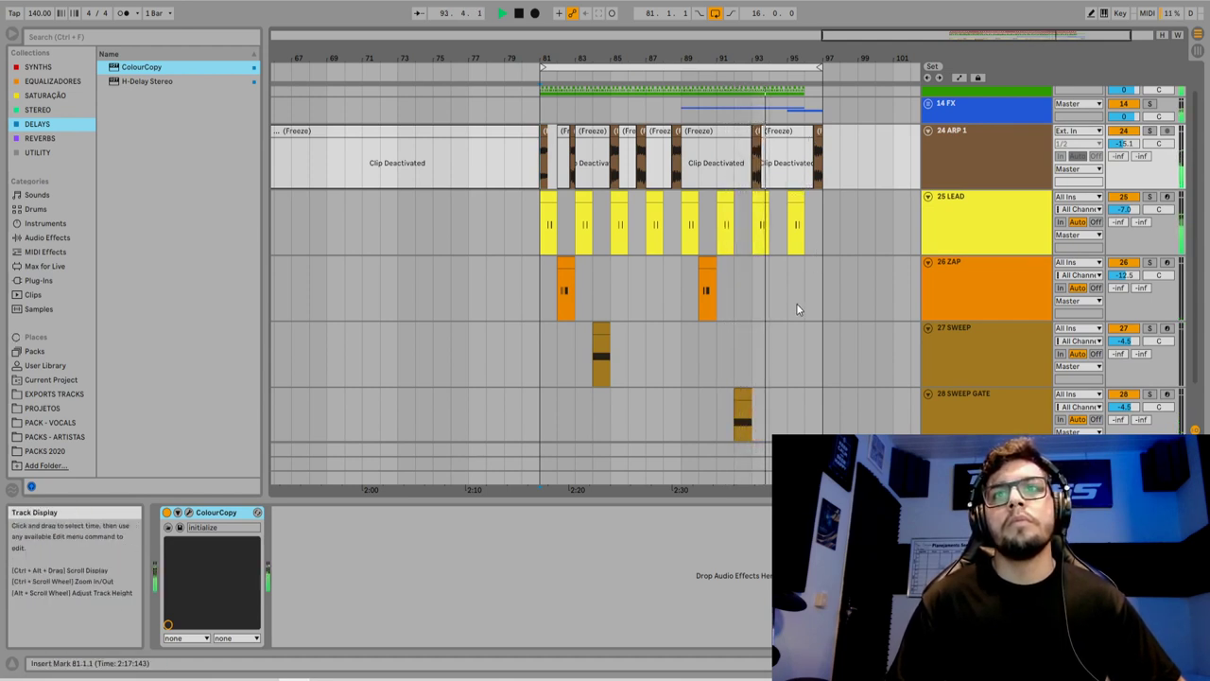
Stop playback, duplicate the SWEEP track and move the copy's clip to bar 95
{"action": "scroll", "coordinate": [797, 308], "scroll_direction": "down", "scroll_amount": 2}
{"action": "left_click", "coordinate": [1018, 312]}
{"action": "key", "text": "space"}
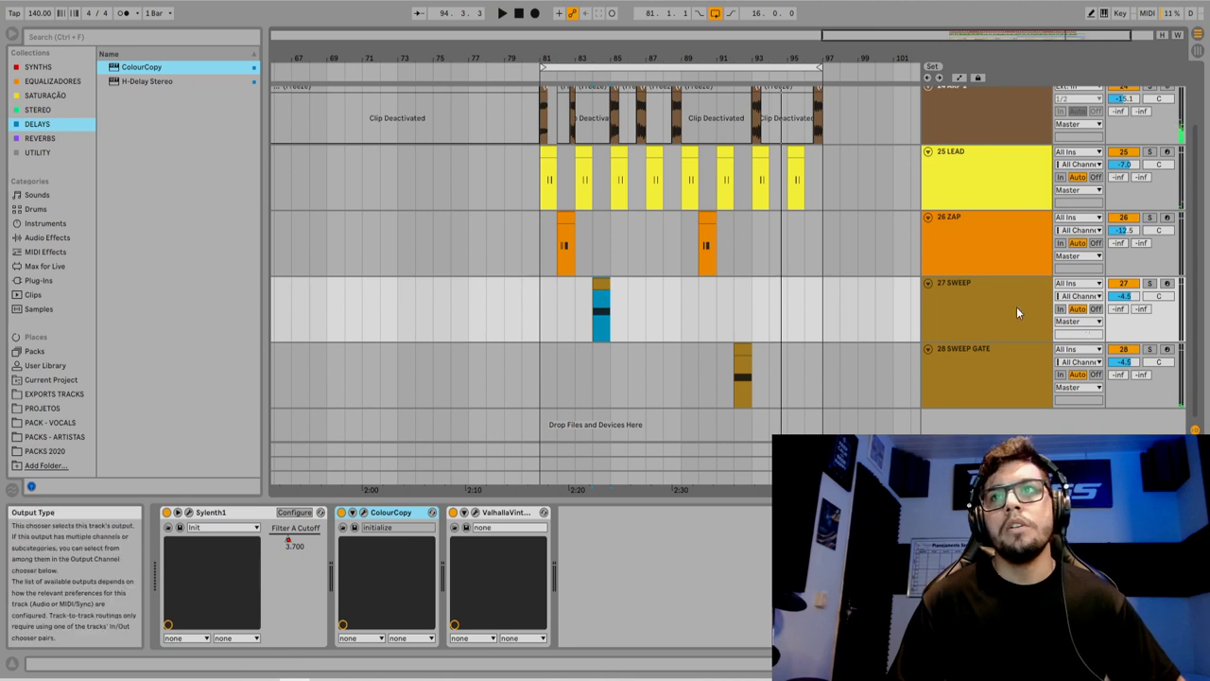
{"action": "left_click", "coordinate": [1018, 306]}
{"action": "key", "text": "ctrl+d"}
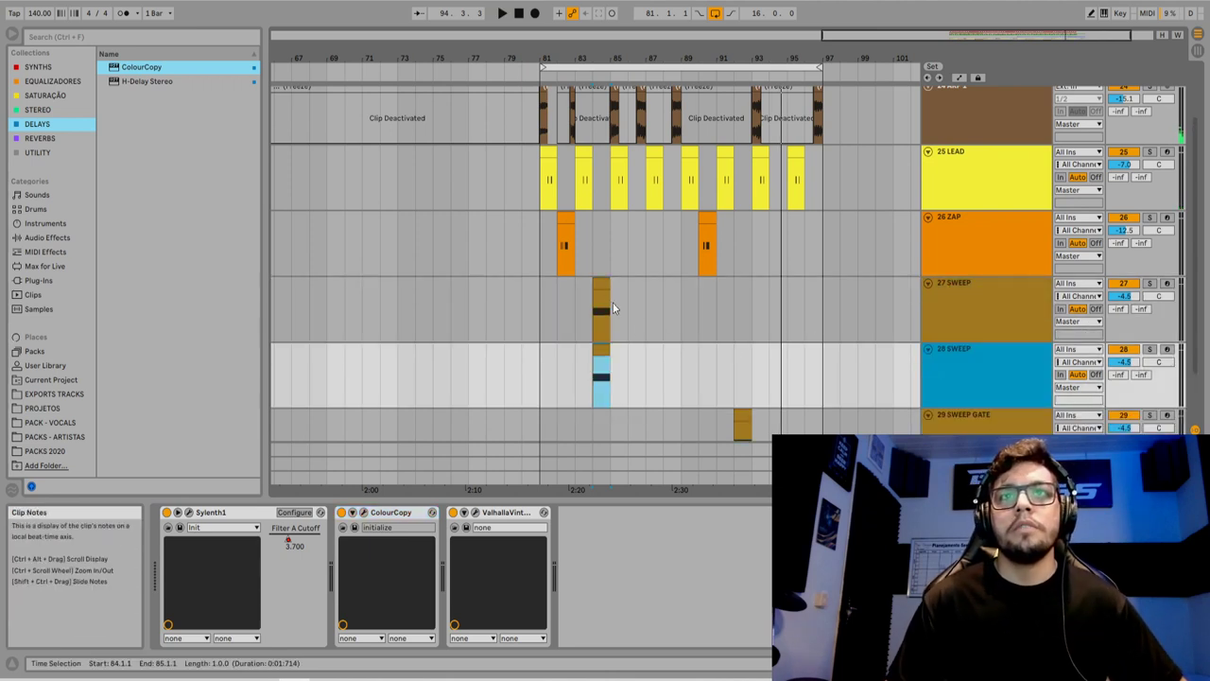
{"action": "left_click_drag", "start_coordinate": [573, 372], "coordinate": [796, 364]}
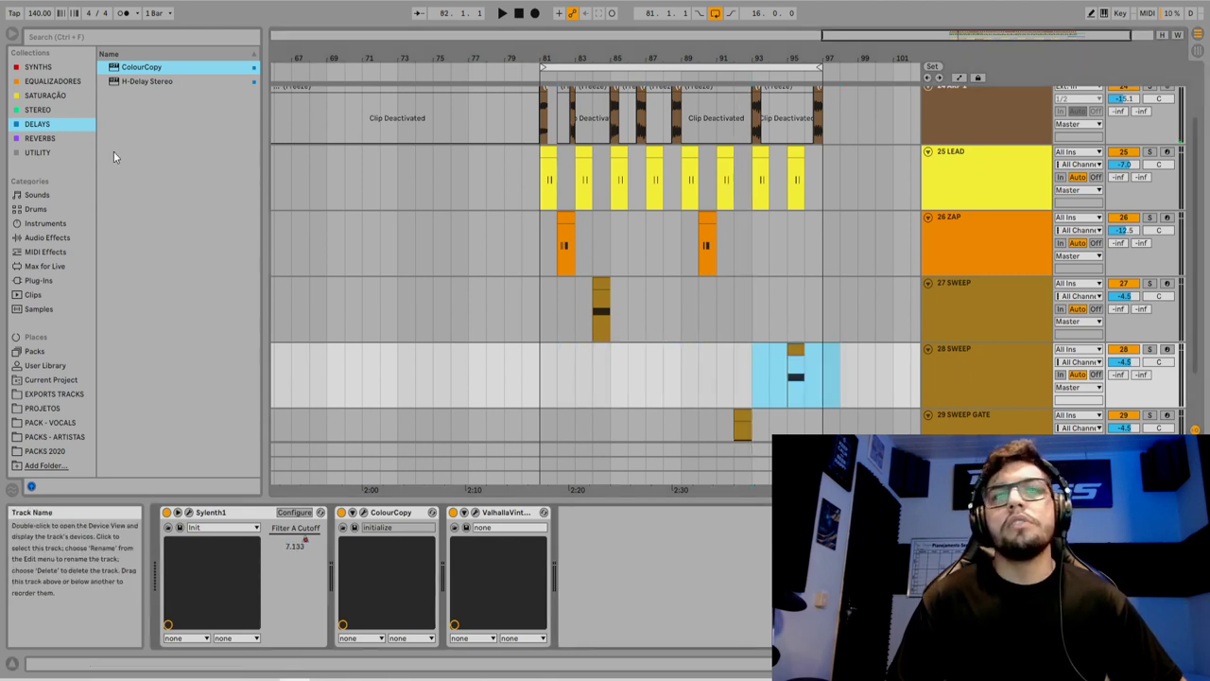
Search the plug-ins for "gate" and load kHs Trance Gate onto the duplicated SWEEP track
{"action": "left_click", "coordinate": [72, 38]}
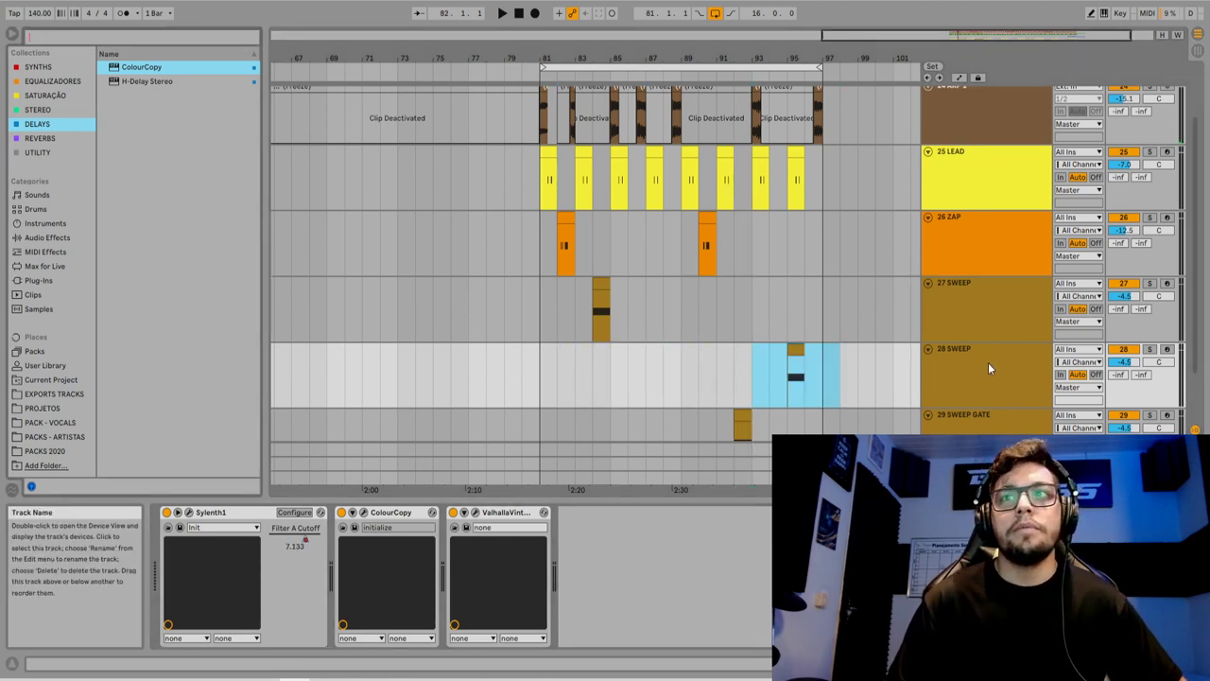
{"action": "left_click", "coordinate": [988, 362]}
{"action": "left_click", "coordinate": [85, 36]}
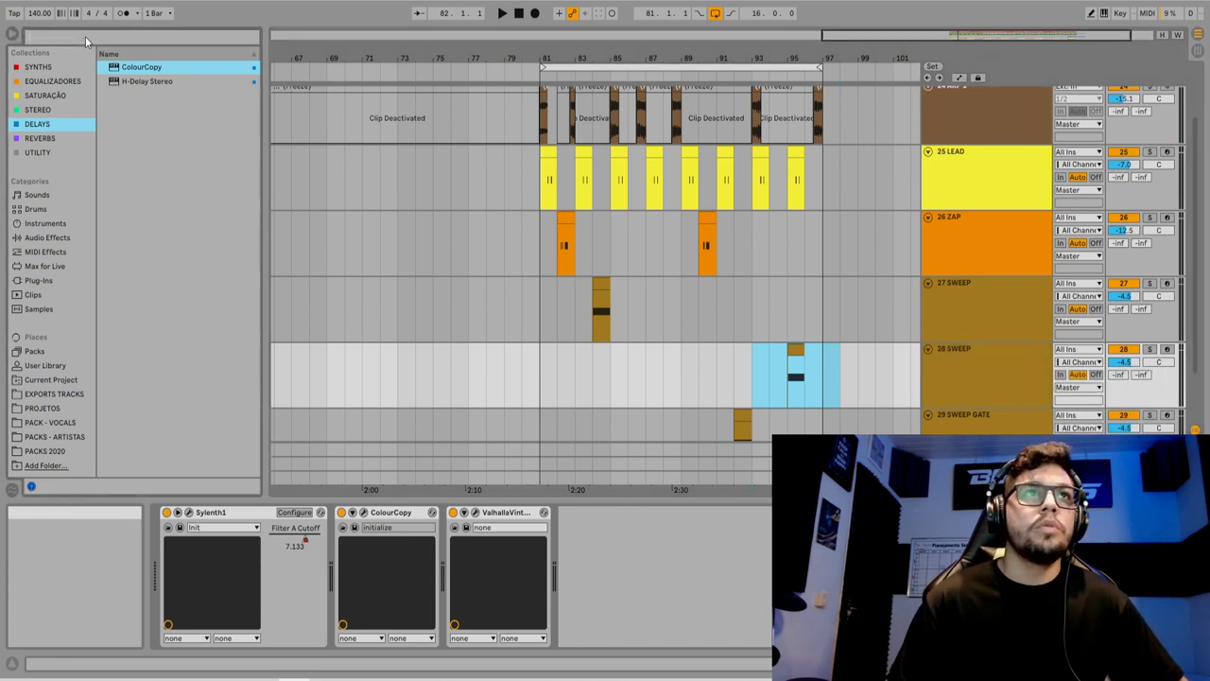
{"action": "type", "text": "gate"}
{"action": "left_click", "coordinate": [43, 281]}
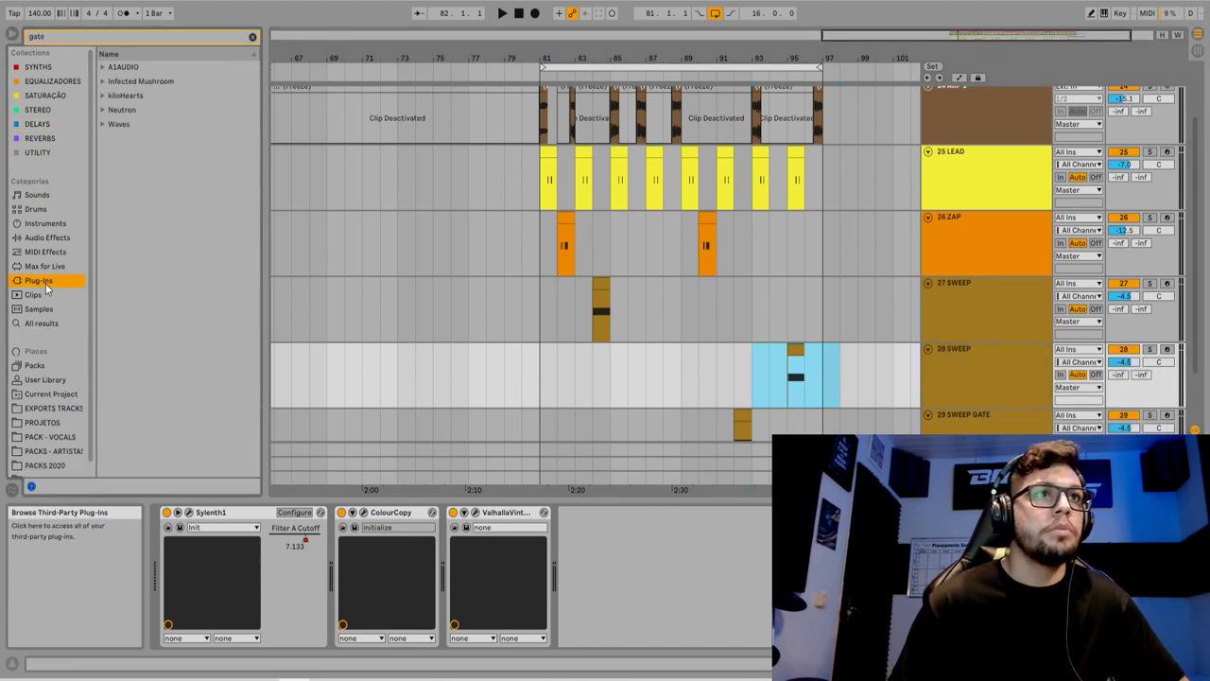
{"action": "left_click", "coordinate": [103, 67]}
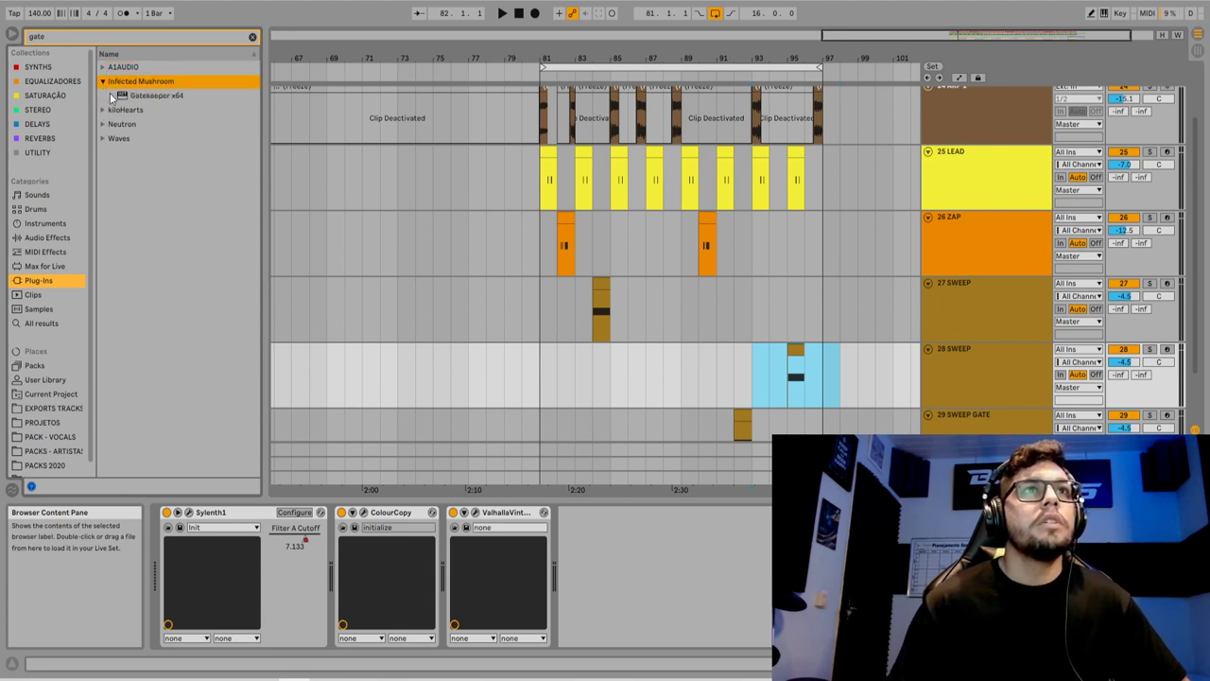
{"action": "left_click", "coordinate": [141, 110]}
{"action": "left_click", "coordinate": [155, 111]}
{"action": "left_click_drag", "start_coordinate": [159, 123], "coordinate": [242, 131]}
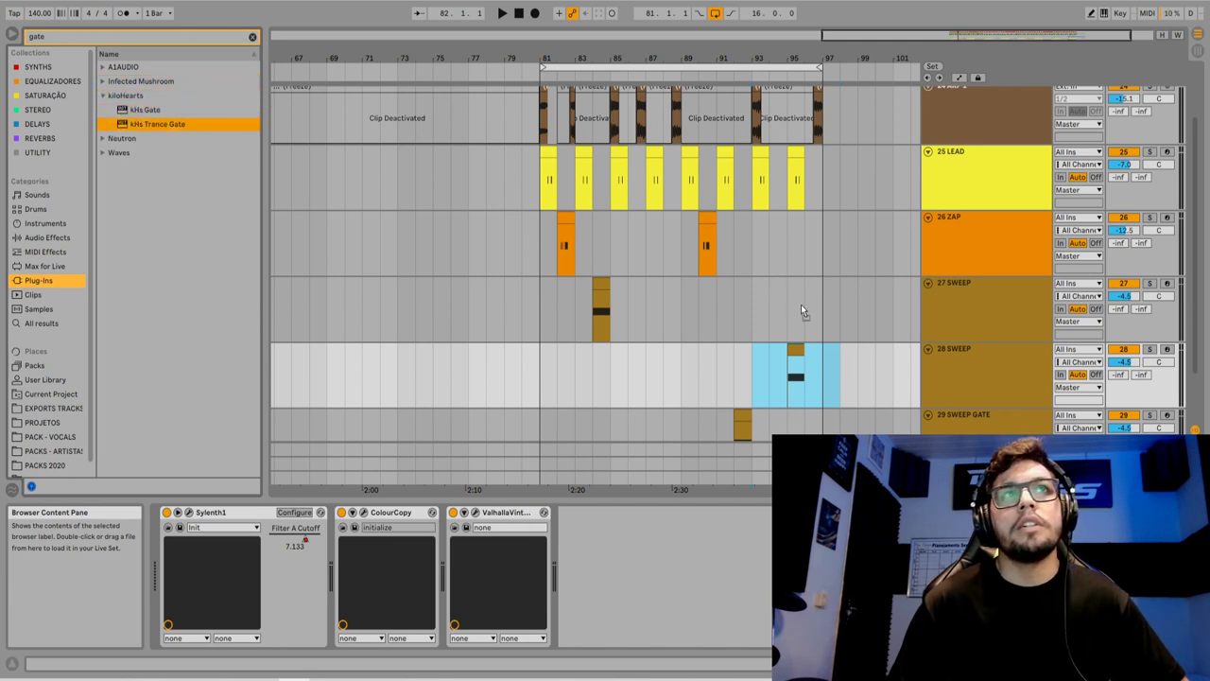
Give the Trance Gate an alternating 16-step pattern and audition the bar 95 sweep in solo
{"action": "left_click_drag", "start_coordinate": [796, 350], "coordinate": [796, 352]}
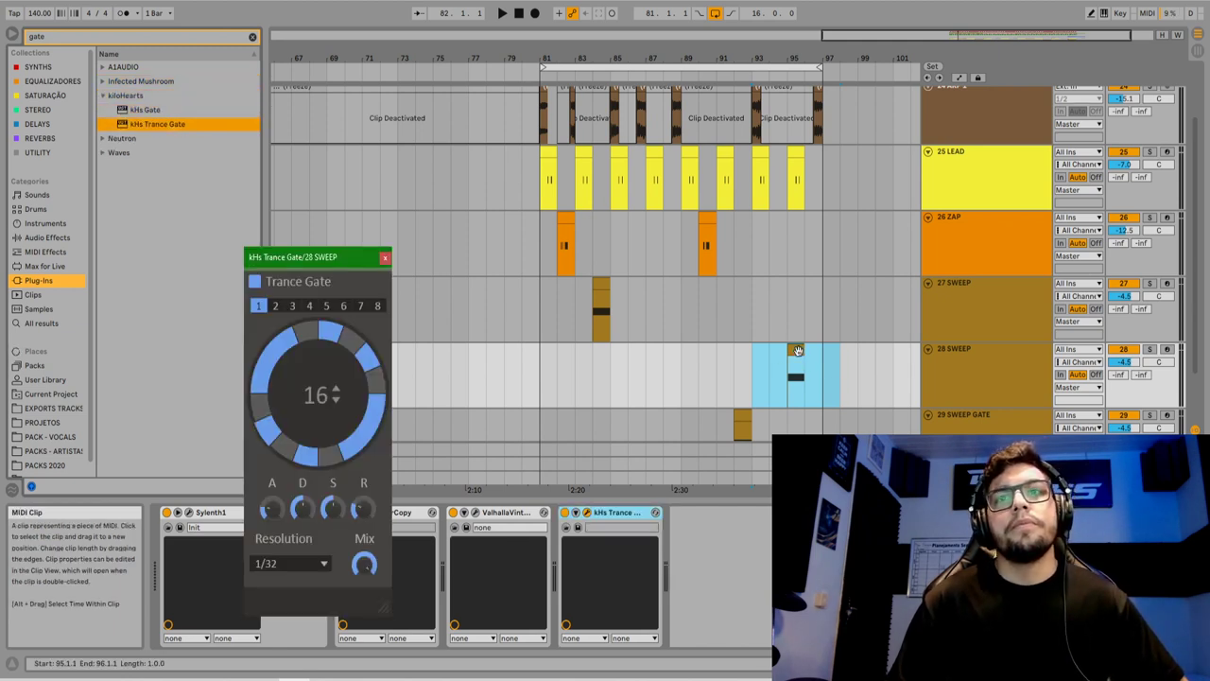
{"action": "left_click", "coordinate": [1149, 348]}
{"action": "key", "text": "space"}
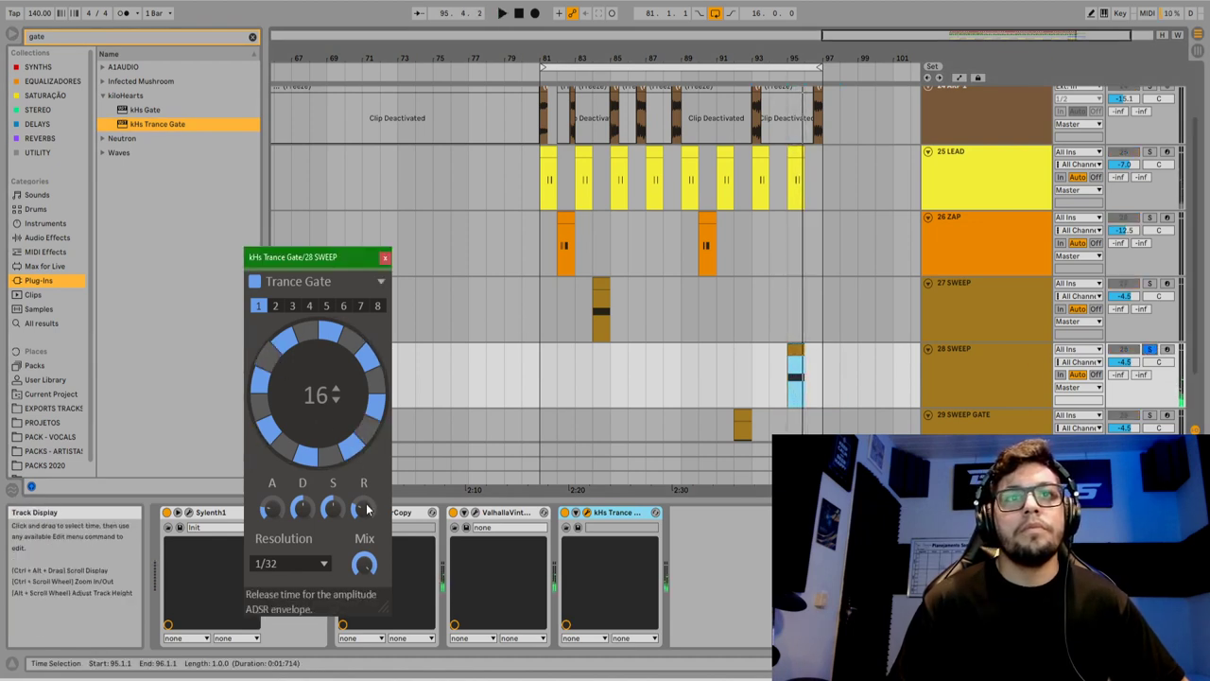
{"action": "left_click", "coordinate": [385, 257]}
{"action": "key", "text": "space"}
Reset the gated SWEEP track's volume to 0 and audition it unsoloed from bar 93
{"action": "left_click", "coordinate": [1124, 361]}
{"action": "key", "text": "Delete"}
{"action": "left_click", "coordinate": [1150, 349]}
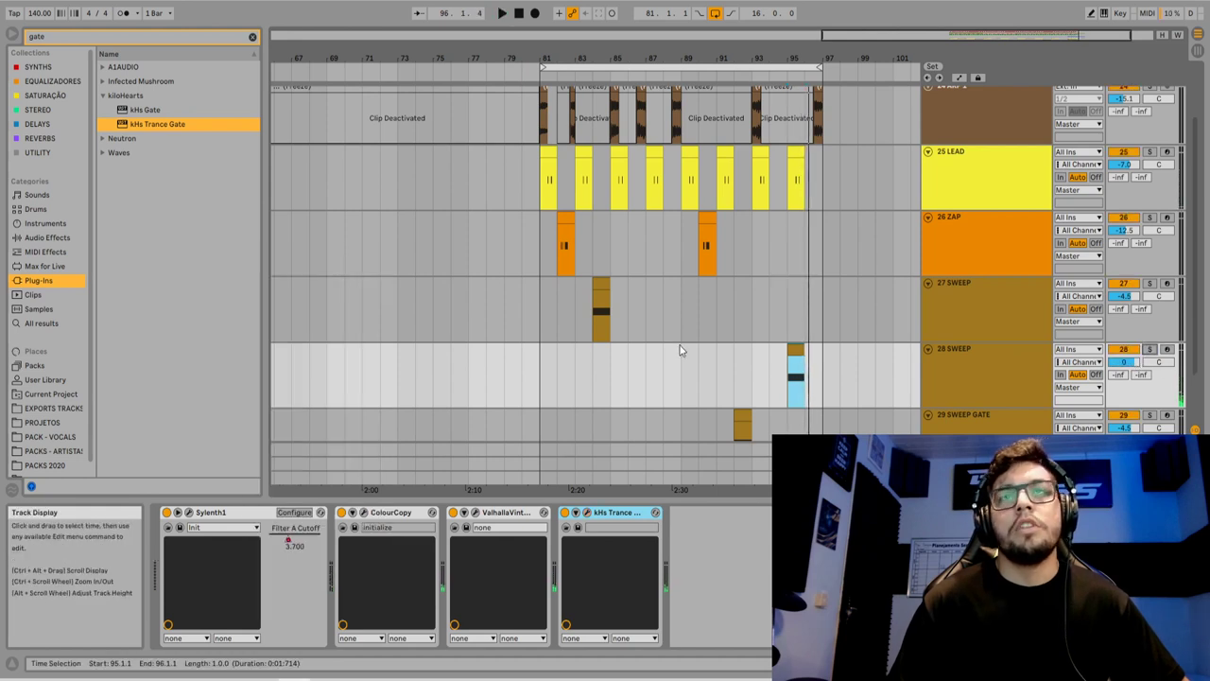
{"action": "left_click", "coordinate": [757, 363]}
{"action": "key", "text": "space"}
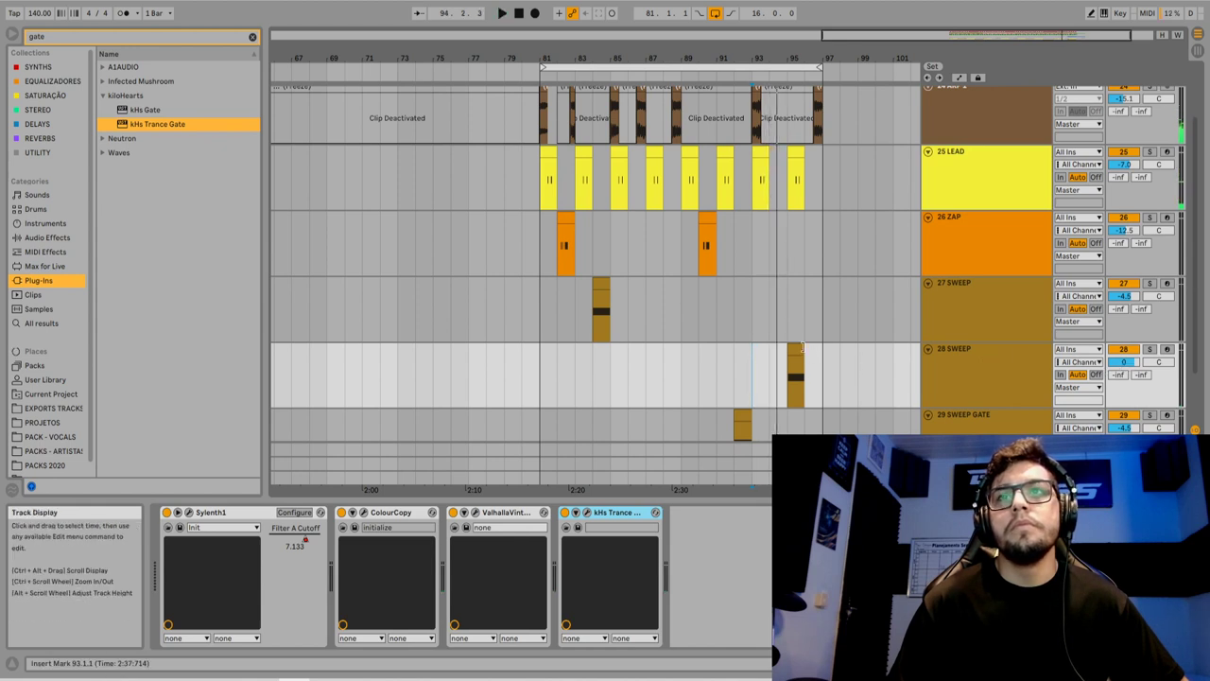
{"action": "key", "text": "space"}
Open the notes of the bar 95 clip on the gated SWEEP track and play it
{"action": "double_click", "coordinate": [795, 374]}
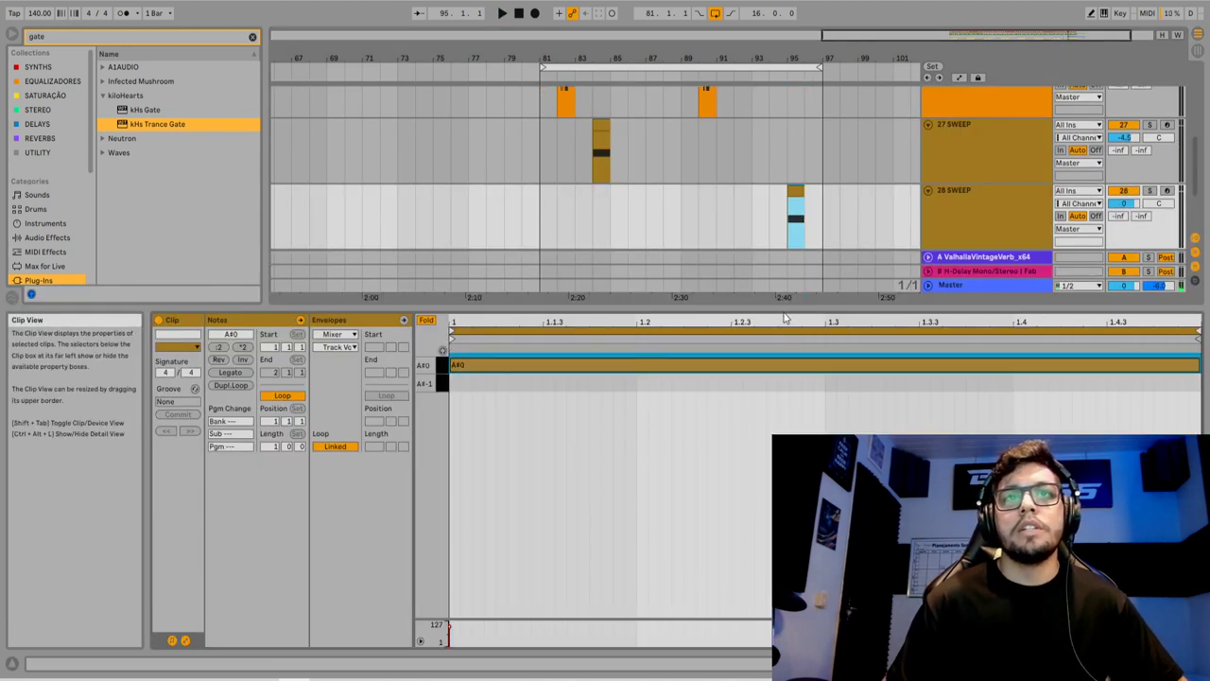
{"action": "key", "text": "space"}
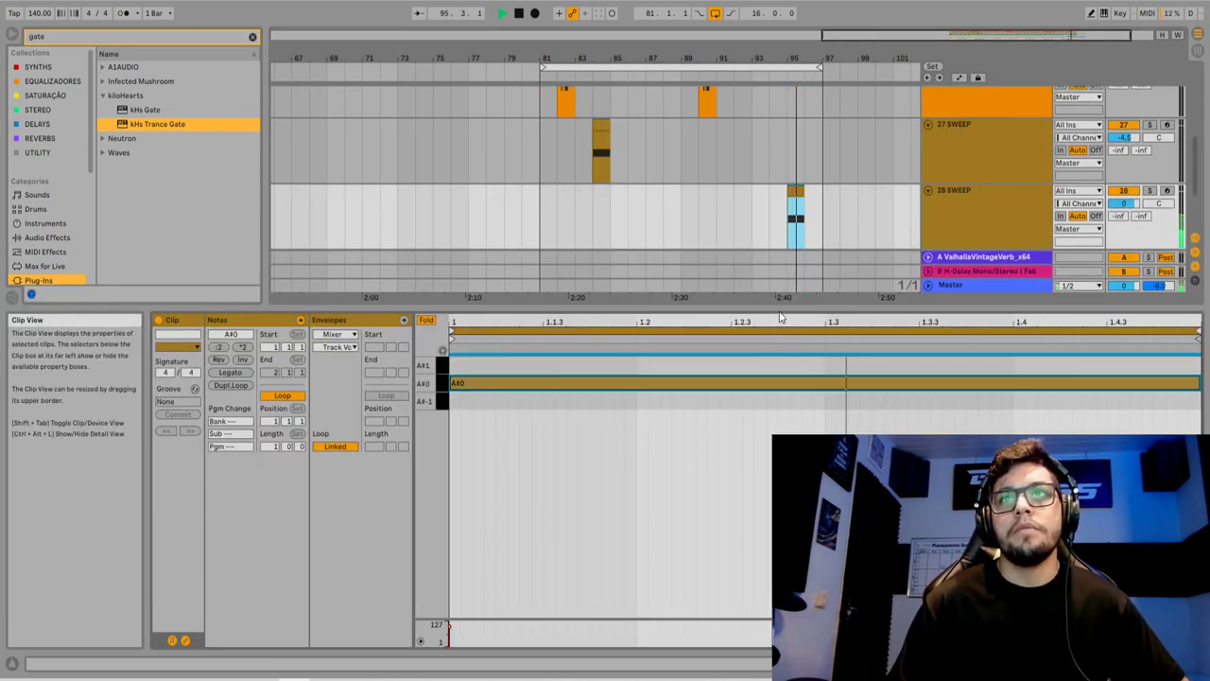
{"action": "key", "text": "space"}
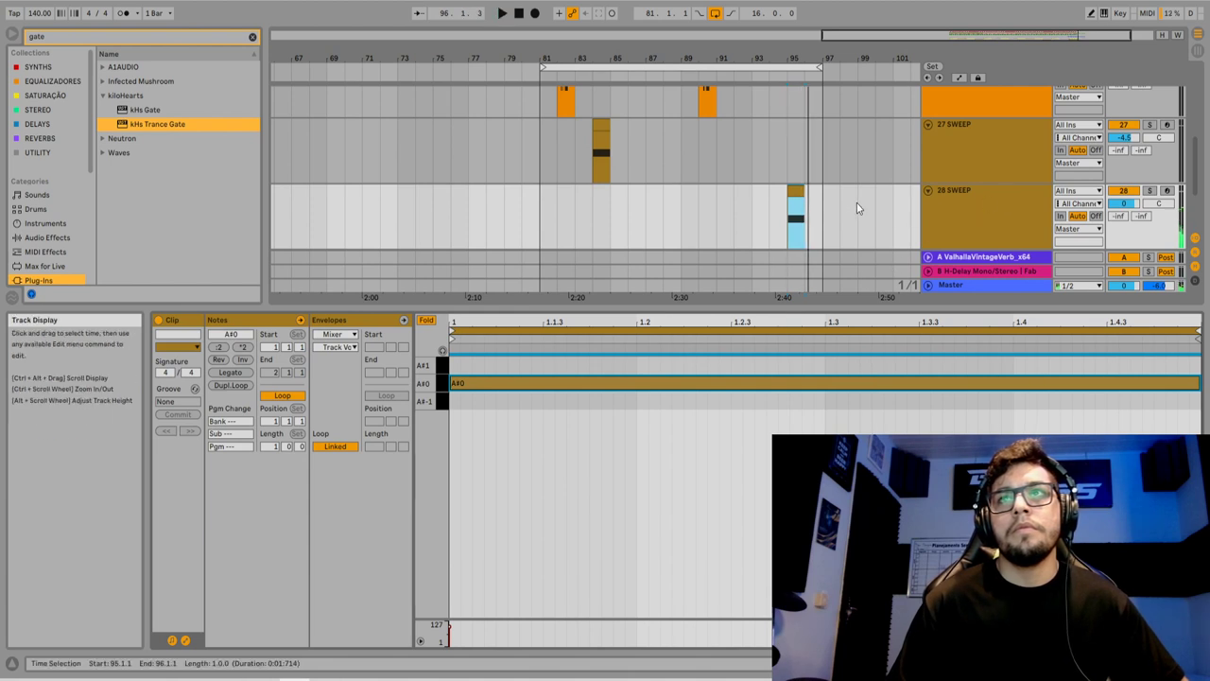
Try the gated sweep clip at bar 94 and play the section
{"action": "left_click", "coordinate": [775, 192]}
{"action": "key", "text": "Left"}
{"action": "key", "text": "space"}
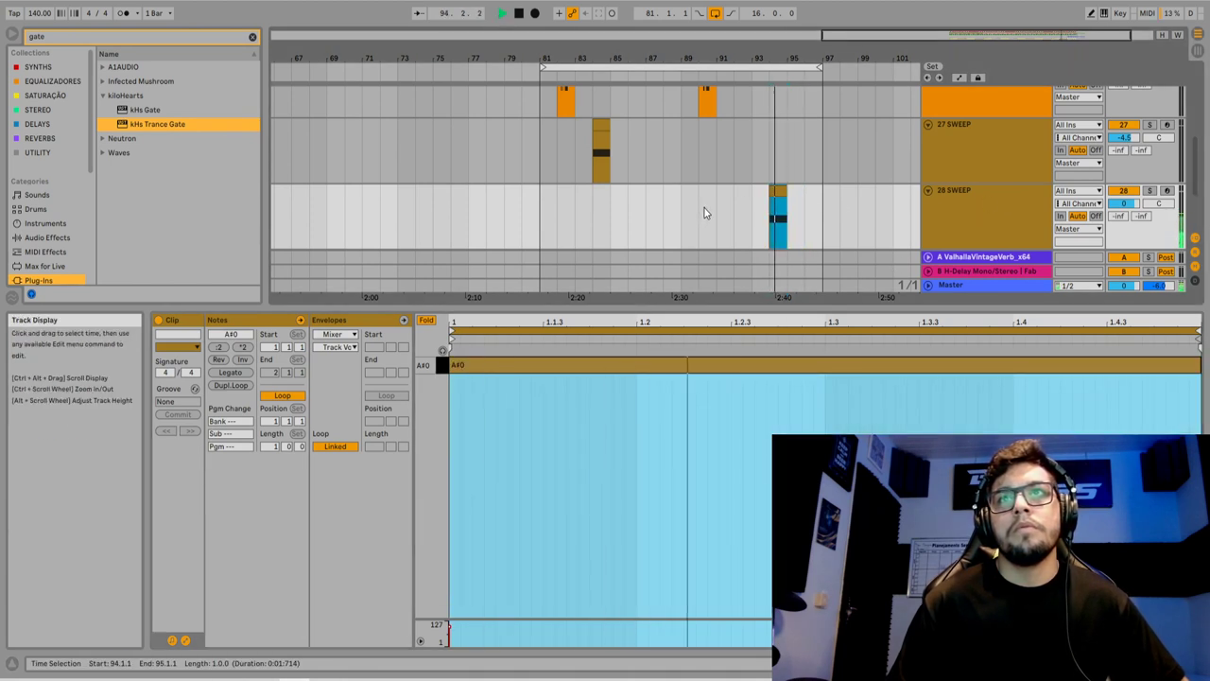
{"action": "double_click", "coordinate": [1006, 215]}
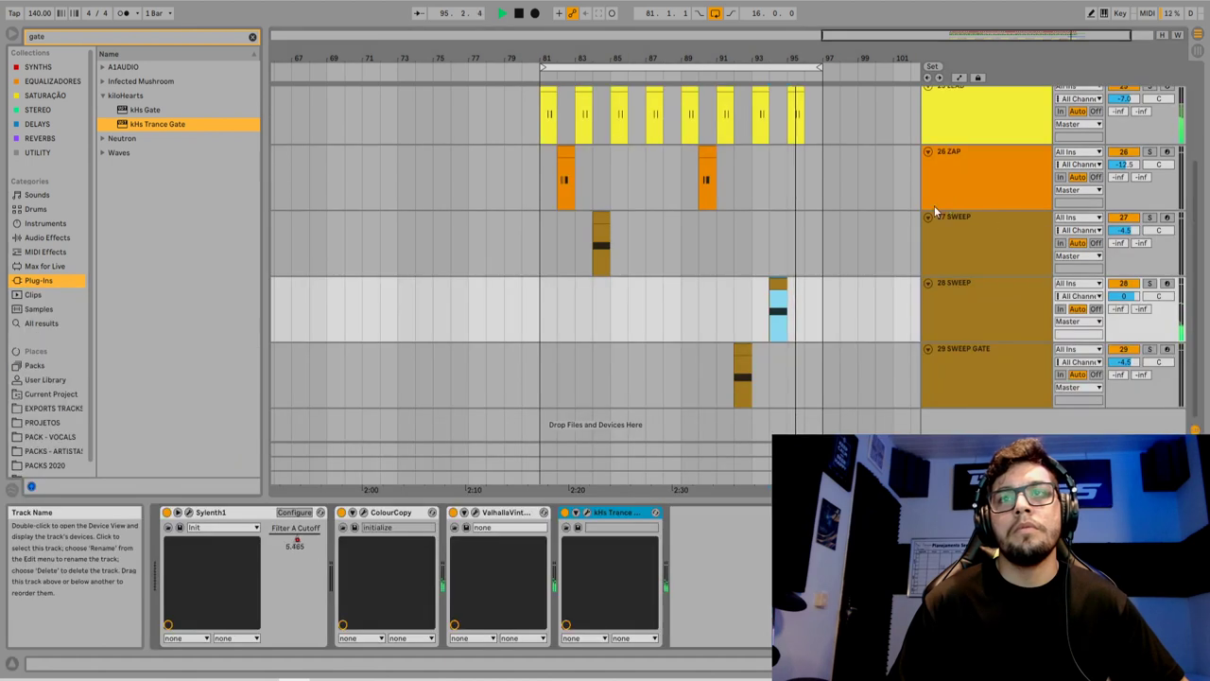
{"action": "scroll", "coordinate": [903, 252], "scroll_direction": "up", "scroll_amount": 3}
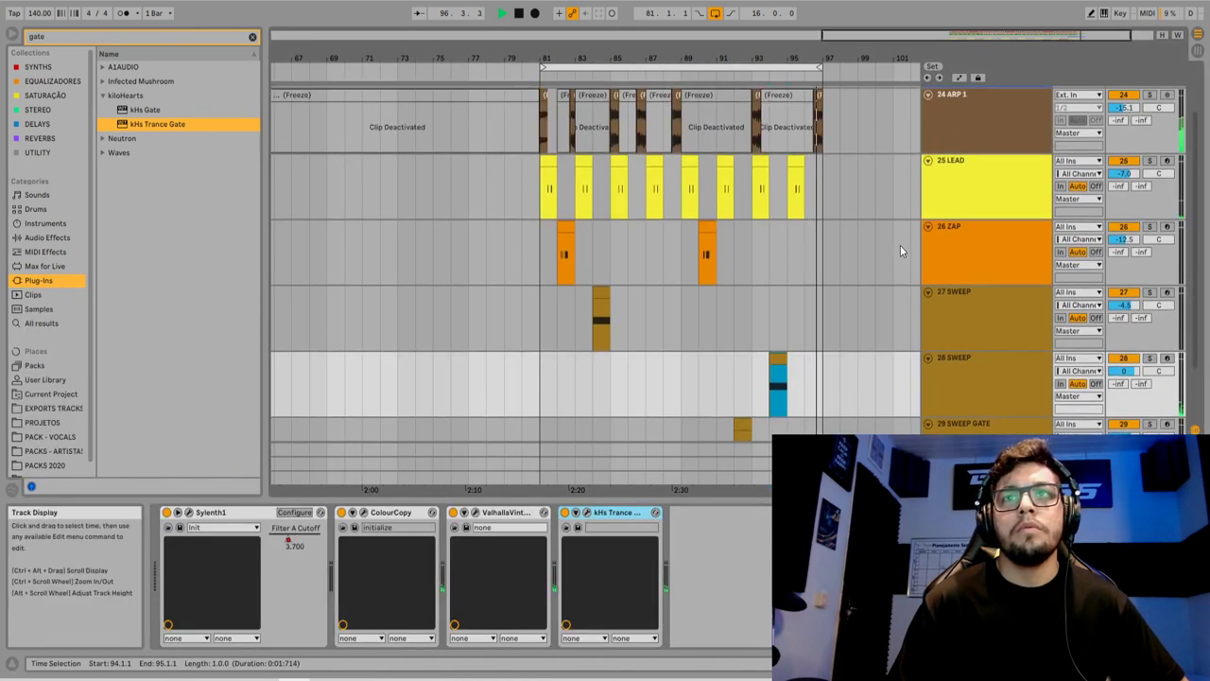
Place the gated sweep clip at bar 96, in the last bar of the loop
{"action": "scroll", "coordinate": [900, 244], "scroll_direction": "down", "scroll_amount": 3}
{"action": "left_click_drag", "start_coordinate": [792, 301], "coordinate": [828, 303]}
{"action": "key", "text": "Left"}
{"action": "key", "text": "Left"}
{"action": "key", "text": "Left"}
{"action": "left_click", "coordinate": [806, 319]}
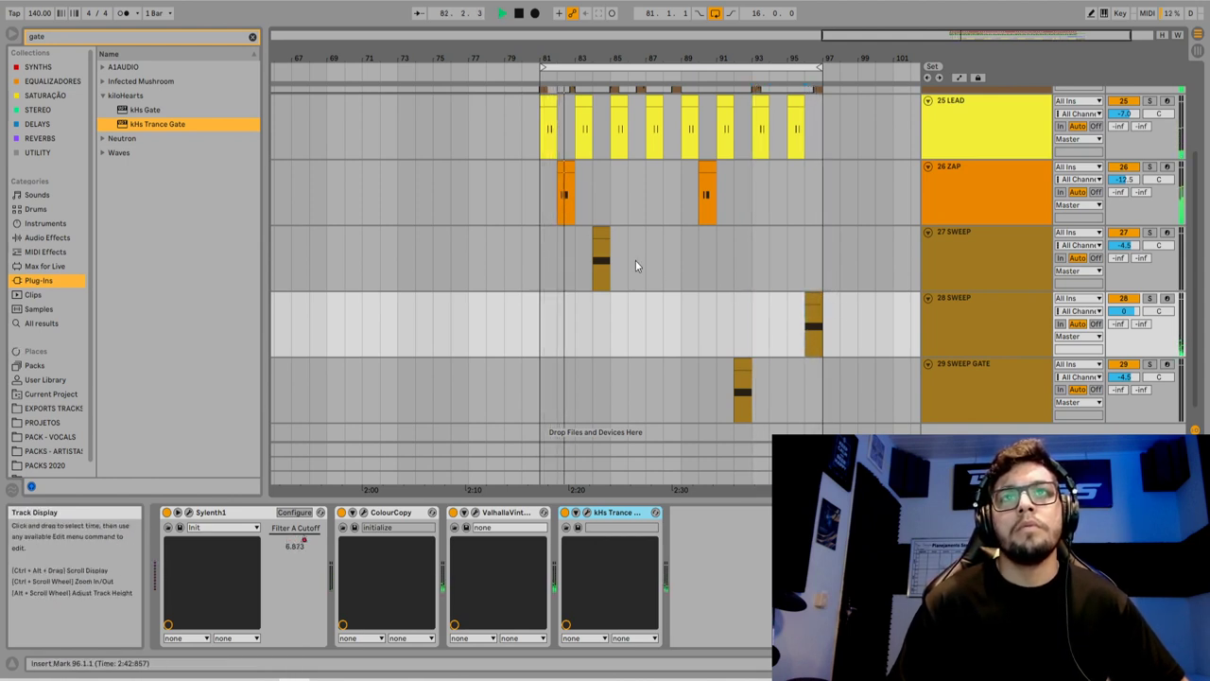
Clear the deactivated ARP 1 clip from about 88.1.3 to 88.3.1 and try splitting the active slice at 88.4.3
{"action": "left_click_drag", "start_coordinate": [588, 49], "coordinate": [591, 63]}
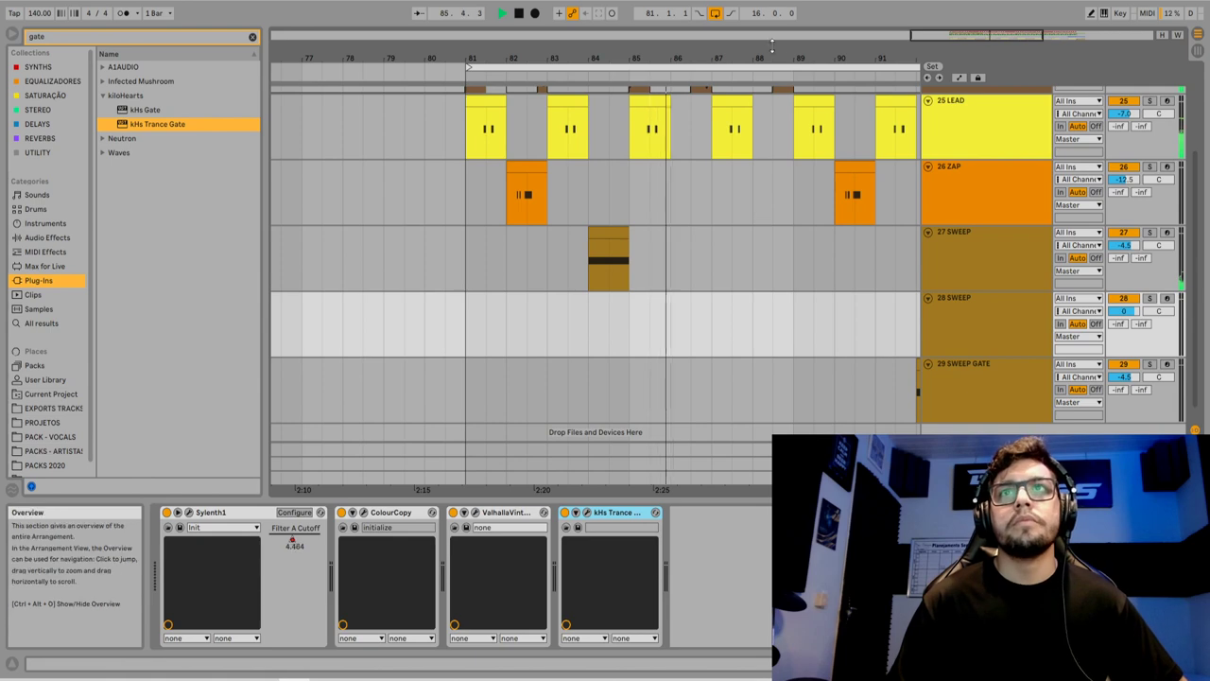
{"action": "left_click_drag", "start_coordinate": [608, 66], "coordinate": [581, 161]}
{"action": "scroll", "coordinate": [663, 192], "scroll_direction": "up", "scroll_amount": 5}
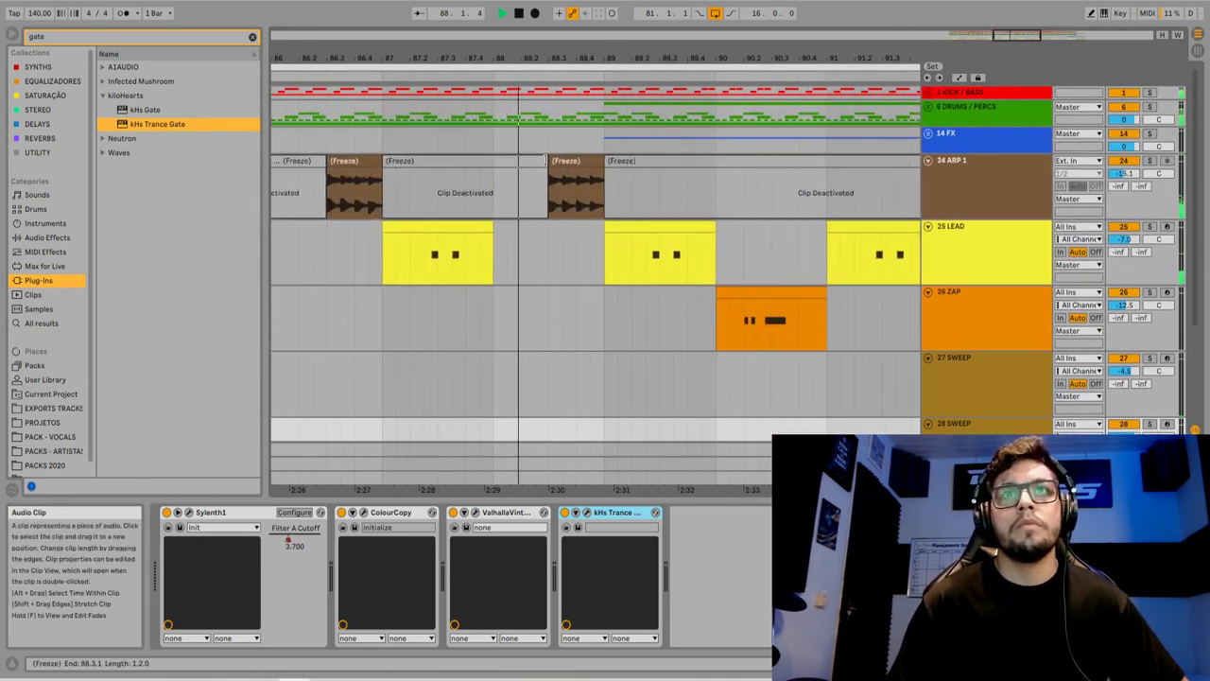
{"action": "left_click", "coordinate": [578, 166]}
{"action": "key", "text": "space"}
{"action": "mouse_move", "coordinate": [580, 166]}
{"action": "left_mouse_down"}
{"action": "mouse_move", "coordinate": [508, 167]}
{"action": "mouse_move", "coordinate": [562, 177]}
{"action": "left_mouse_up"}
{"action": "left_click", "coordinate": [550, 180]}
{"action": "key", "text": "ctrl+e"}
{"action": "key", "text": "Delete"}
{"action": "left_click_drag", "start_coordinate": [590, 184], "coordinate": [603, 184]}
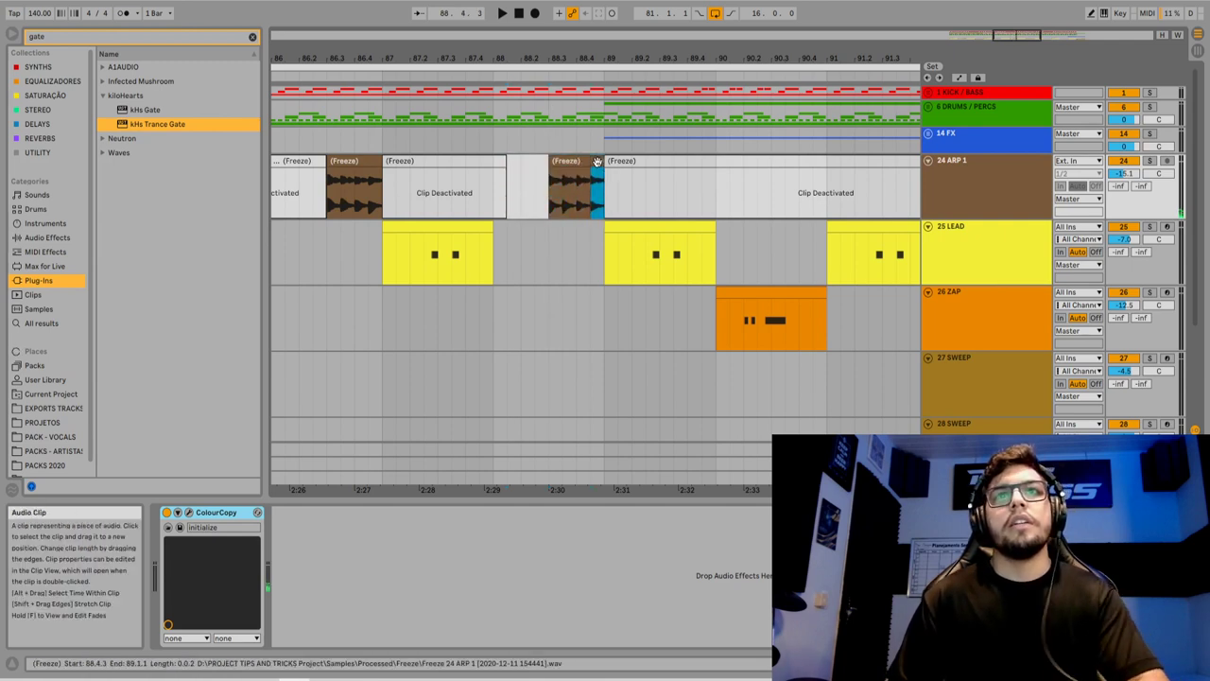
{"action": "left_click", "coordinate": [594, 163]}
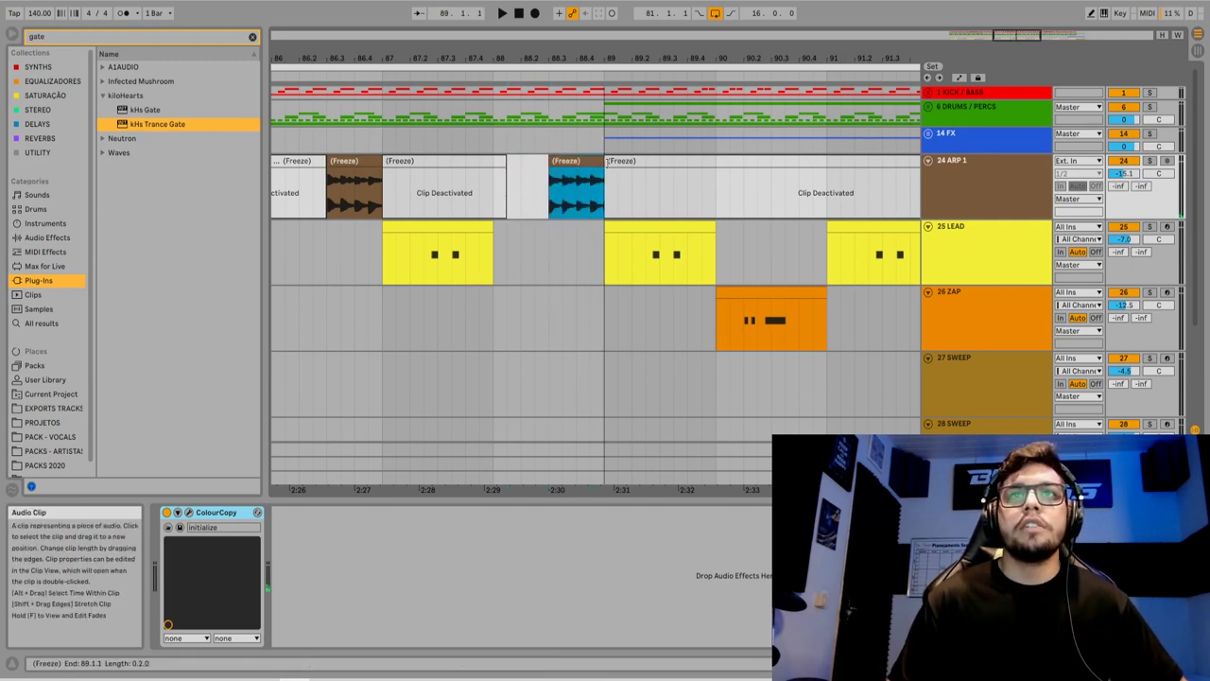
Fold the ARP 1, LEAD, ZAP, both SWEEP and SWEEP GATE tracks
{"action": "left_click_drag", "start_coordinate": [605, 59], "coordinate": [619, 147]}
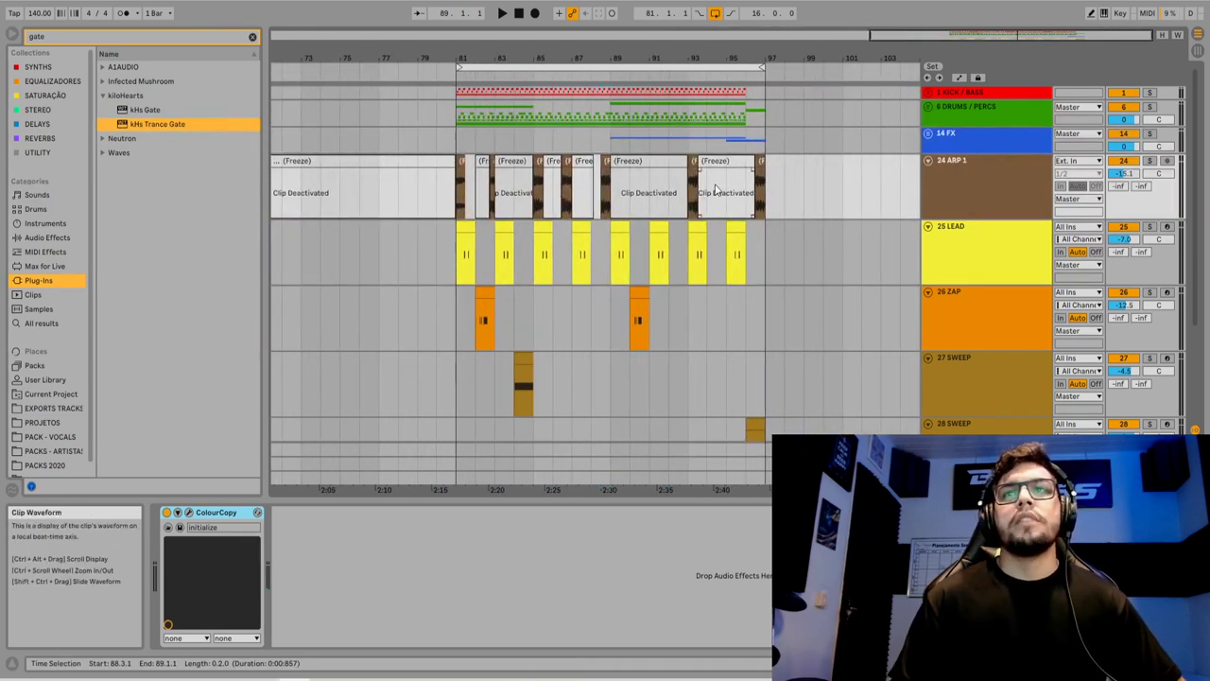
{"action": "scroll", "coordinate": [934, 304], "scroll_direction": "down", "scroll_amount": 3}
{"action": "scroll", "coordinate": [653, 309], "scroll_direction": "up", "scroll_amount": 3}
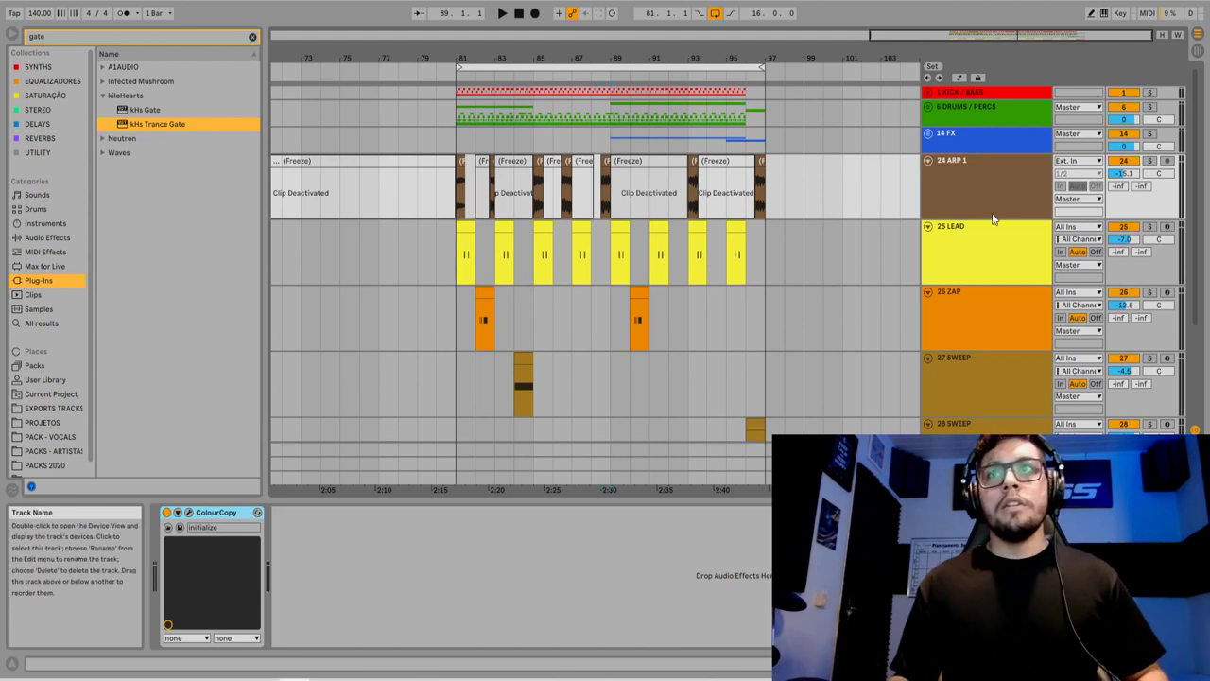
{"action": "left_click", "coordinate": [928, 163]}
{"action": "left_click", "coordinate": [930, 176]}
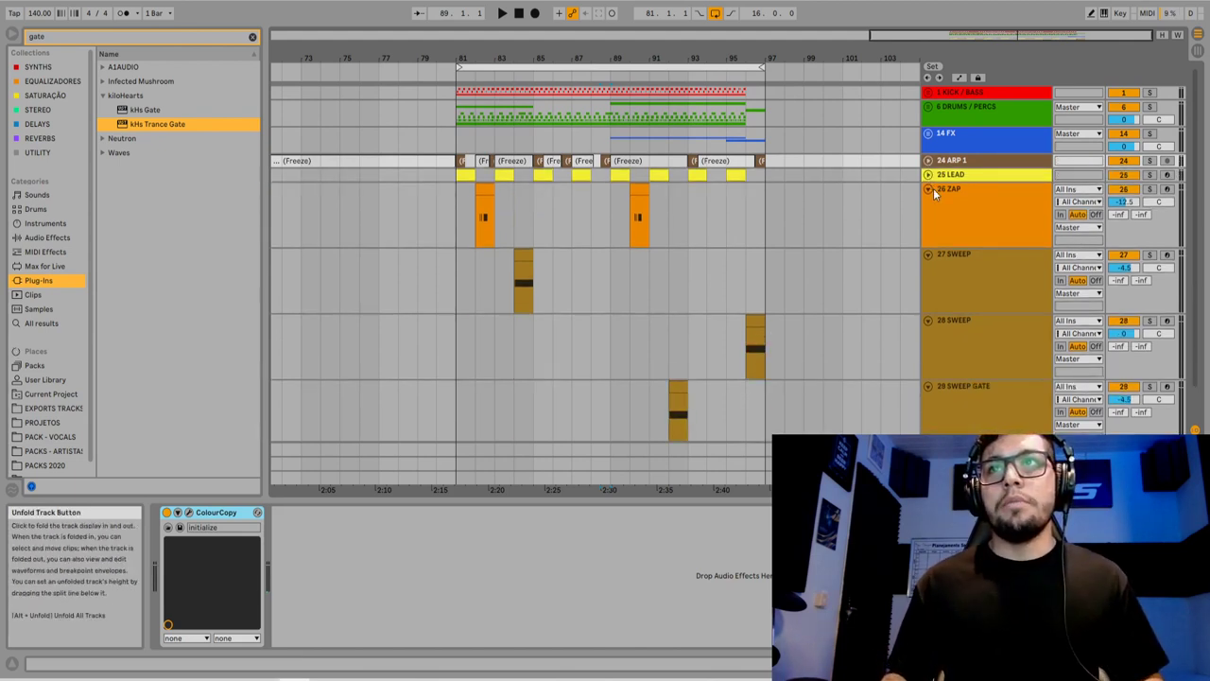
{"action": "left_click", "coordinate": [931, 189]}
{"action": "left_click", "coordinate": [929, 203]}
{"action": "left_click", "coordinate": [929, 219]}
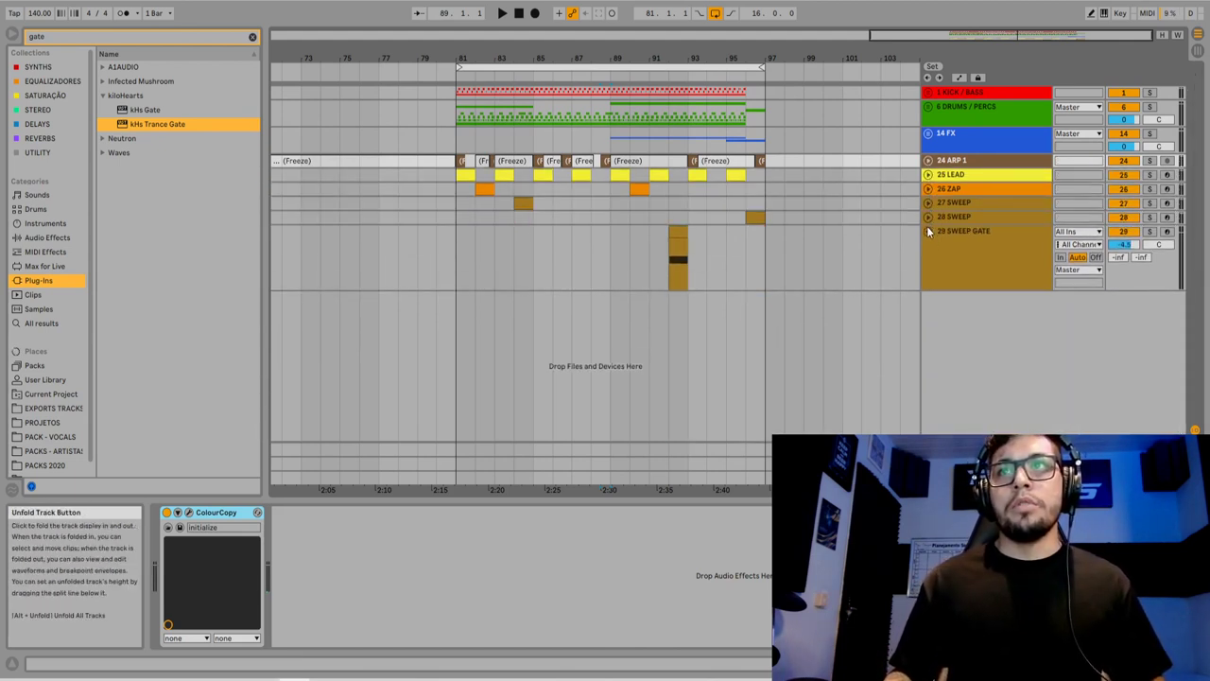
{"action": "left_click", "coordinate": [928, 232]}
Copy bar 96 of the tracks from DRUMS / PERCS down to 28 SWEEP into bar 80, and play the section
{"action": "left_click_drag", "start_coordinate": [762, 63], "coordinate": [530, 220]}
{"action": "key", "text": "space"}
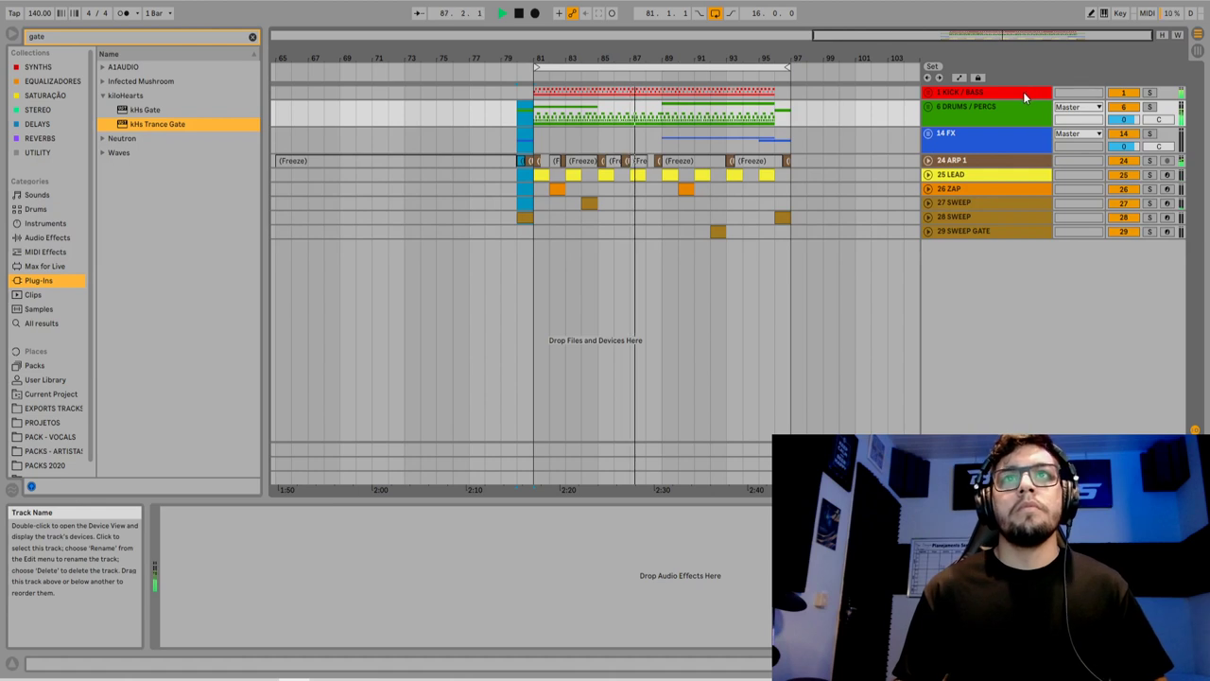
{"action": "key", "text": "space"}
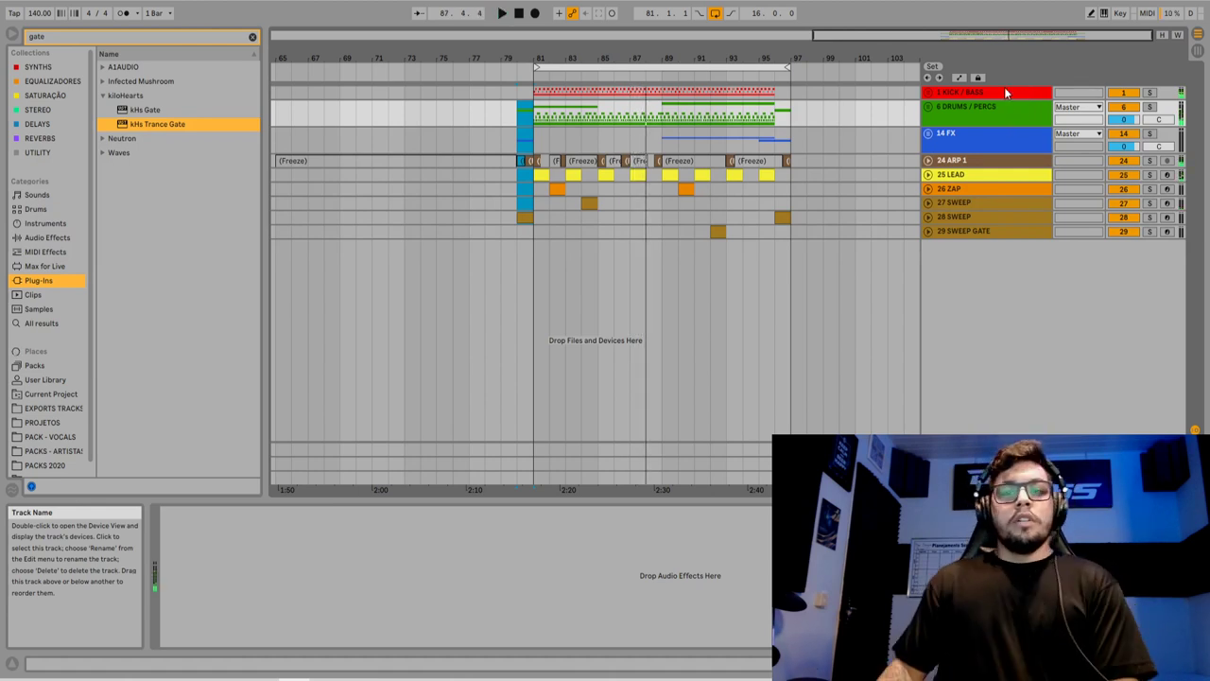